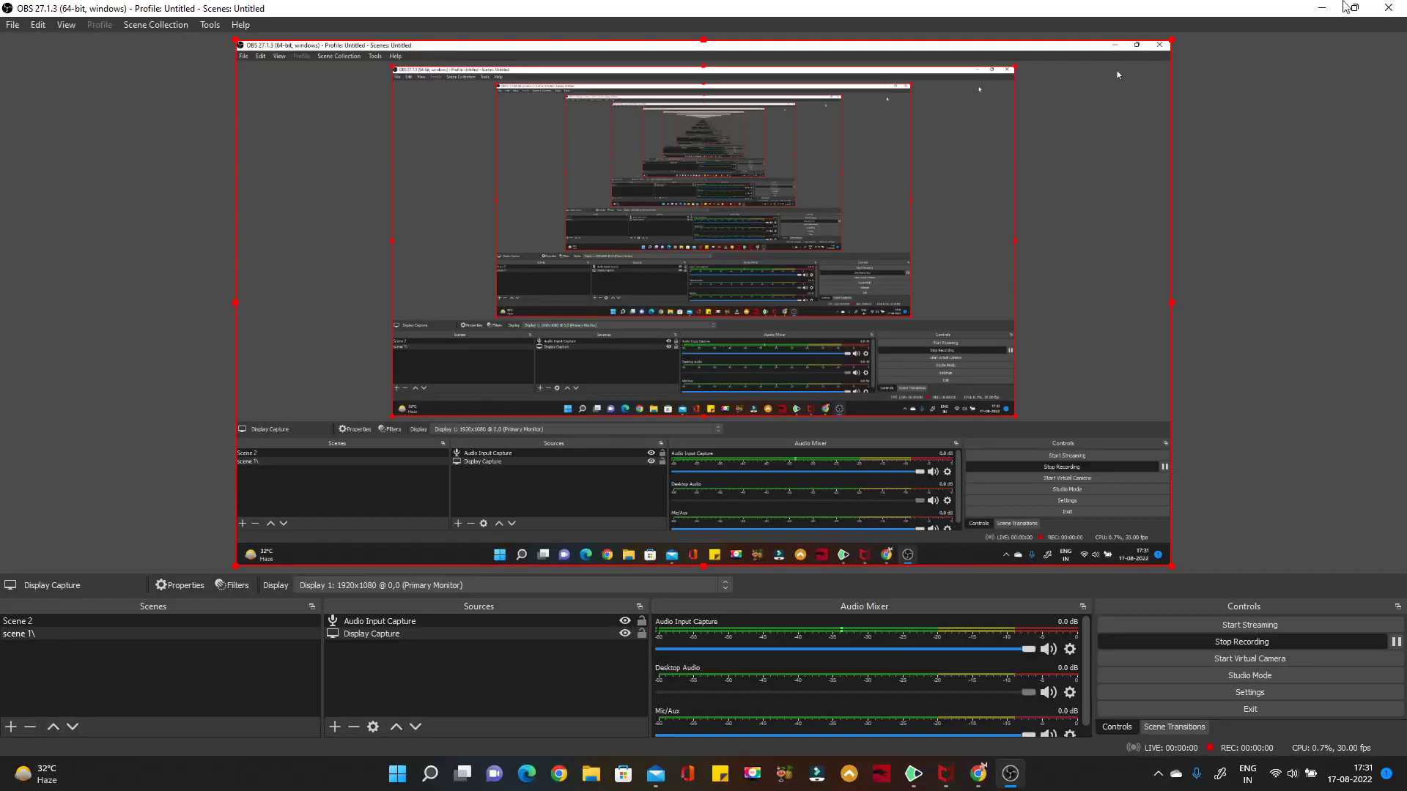
Minimize OBS Studio to reveal Canva's resume template search in Chrome
click(1322, 8)
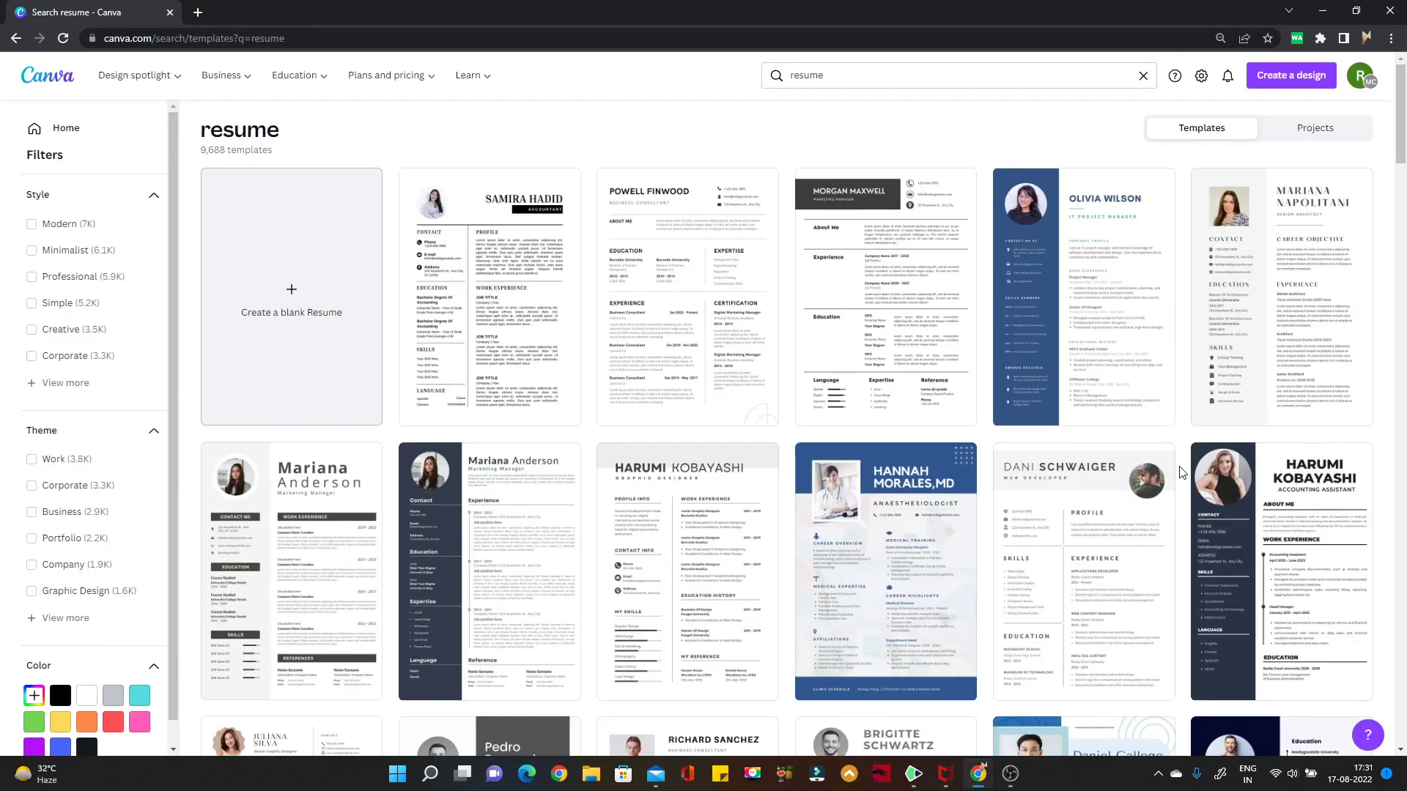
Browse down and back up the Canva resume templates, then bring up Xodo PDF's sample resume
scroll(949, 414, down, 4)
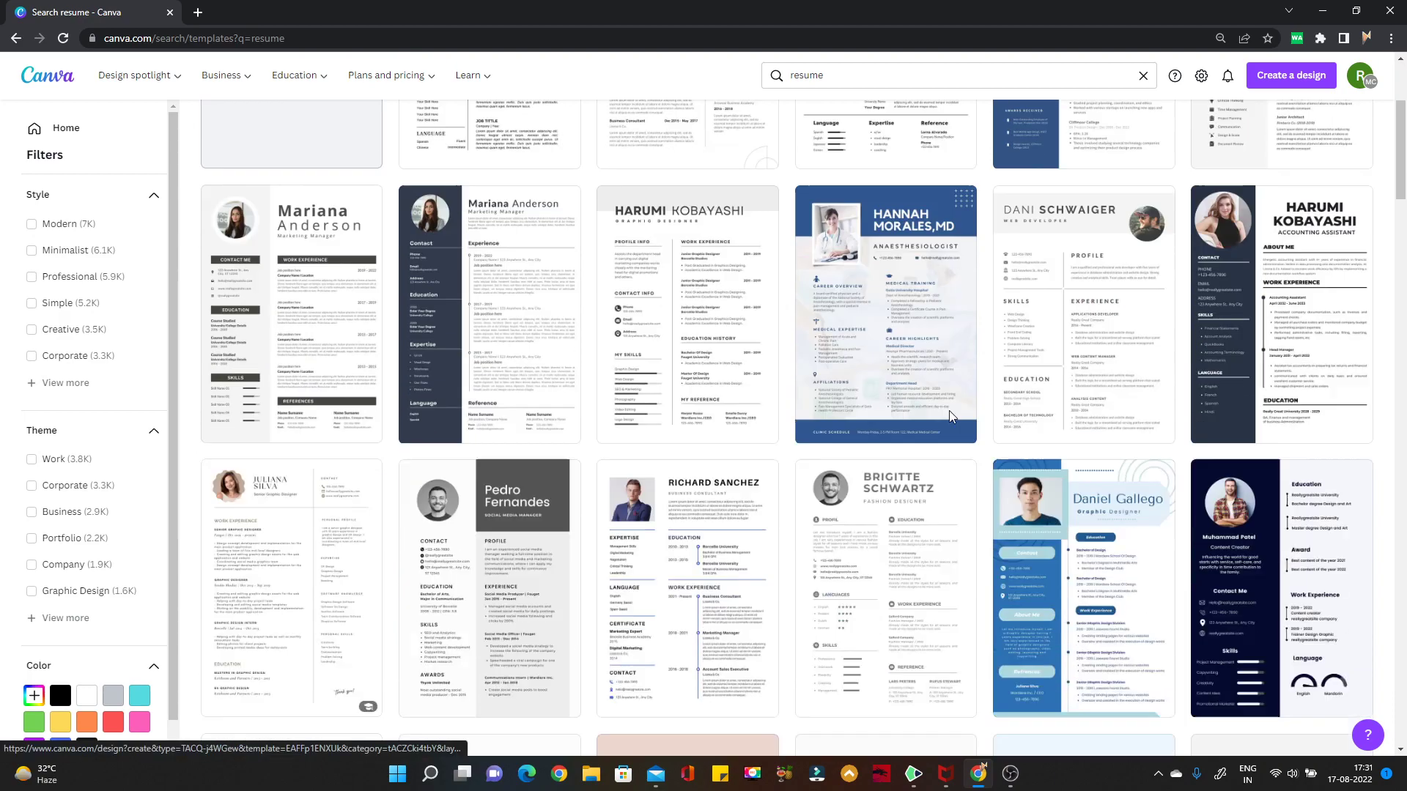
scroll(950, 416, down, 5)
scroll(950, 416, down, 3)
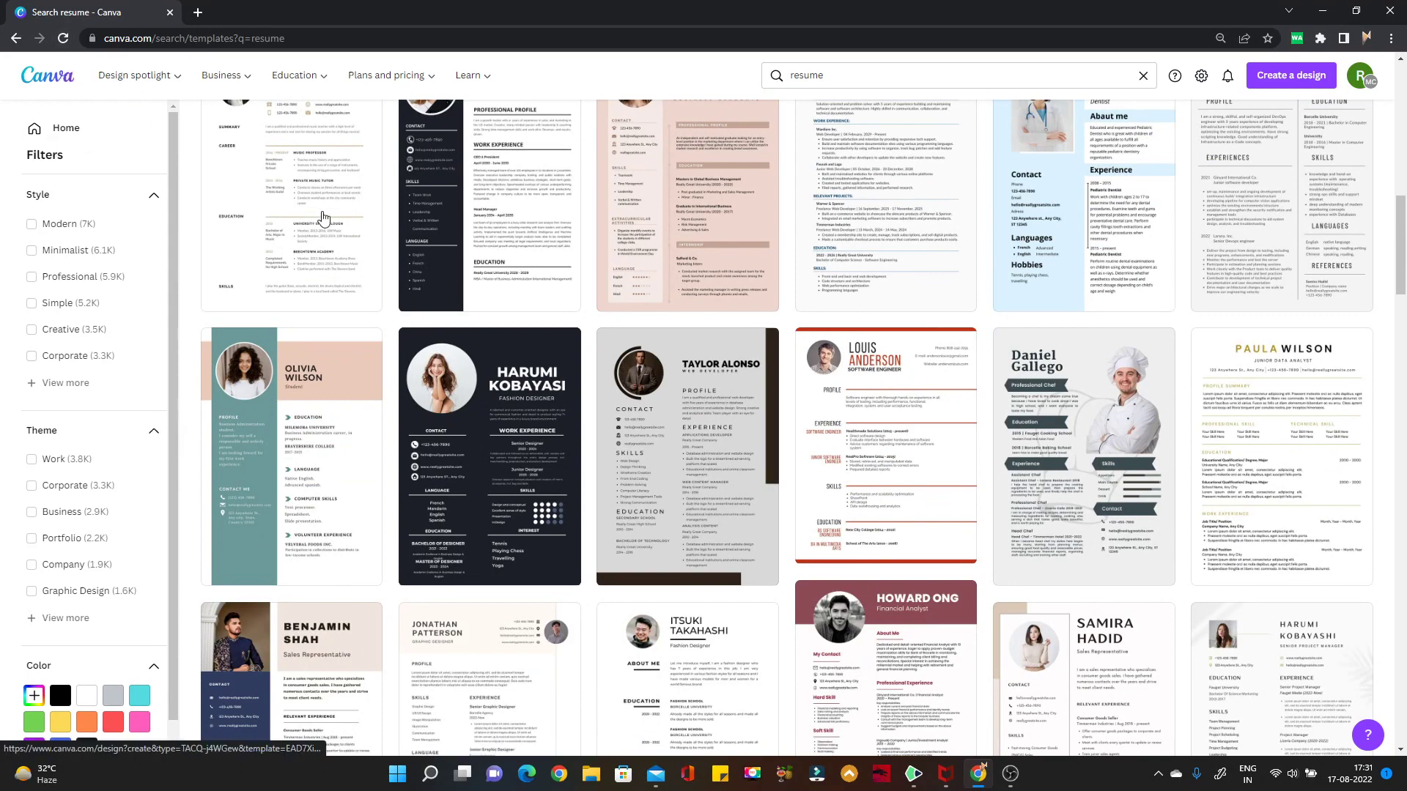
scroll(476, 397, down, 4)
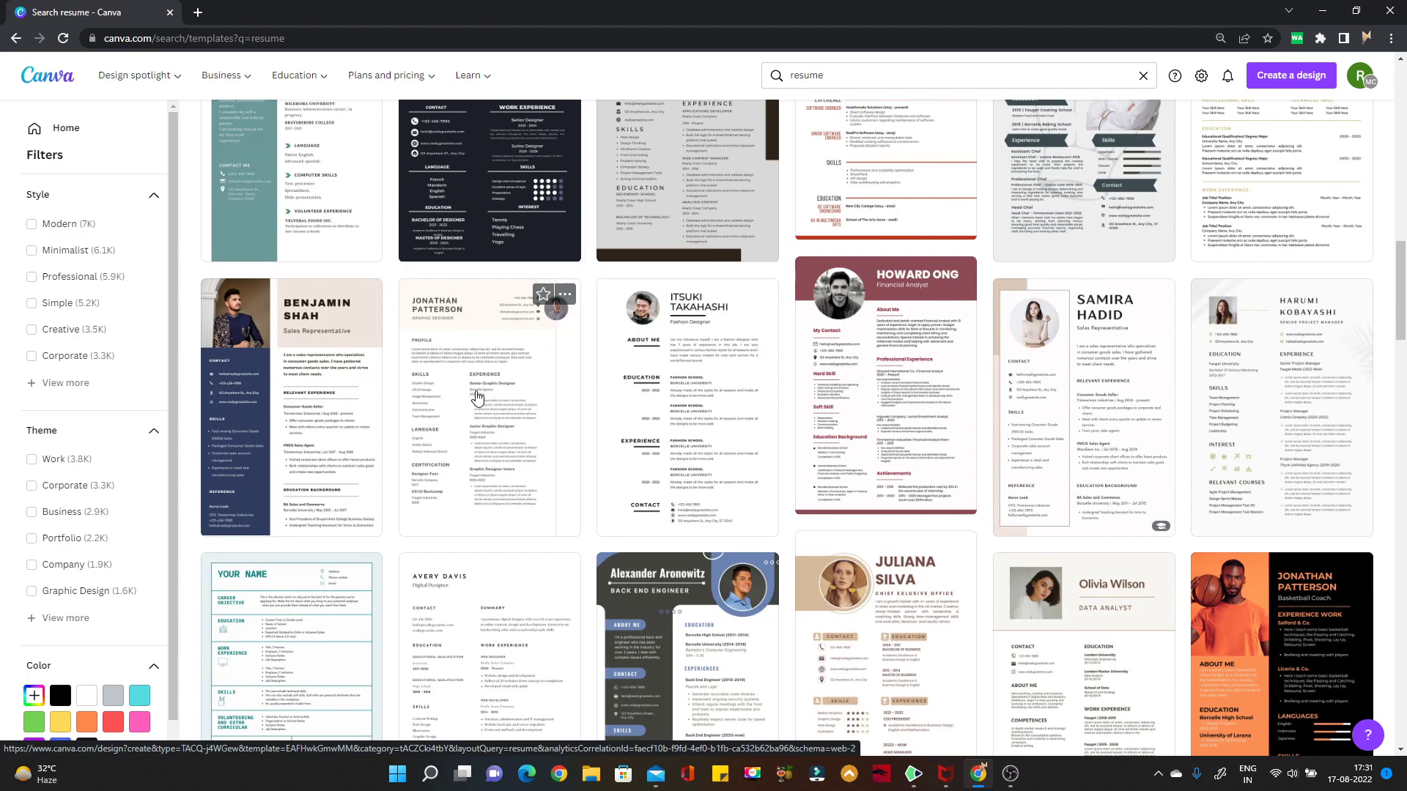
scroll(476, 397, down, 5)
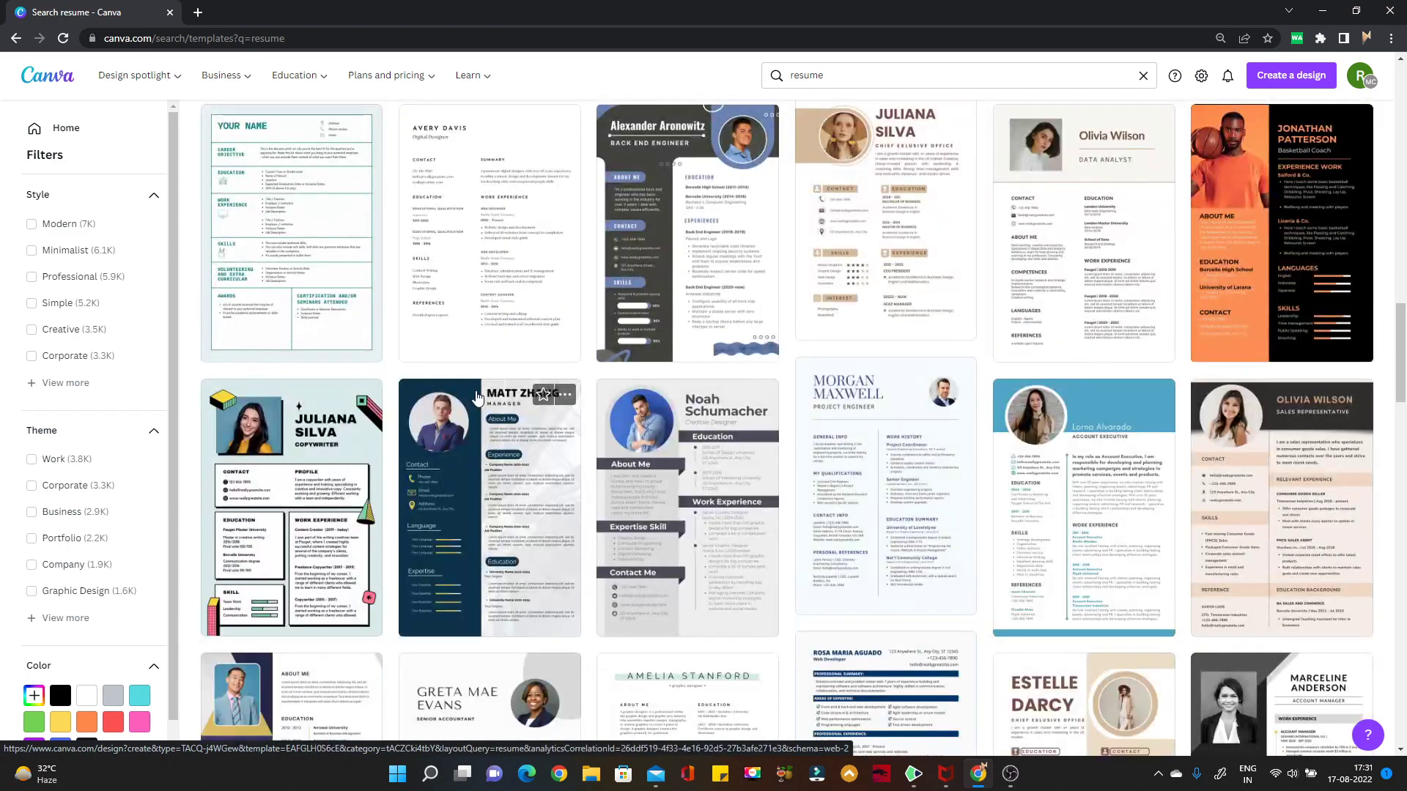
scroll(476, 397, up, 5)
scroll(476, 397, up, 3)
scroll(476, 397, up, 5)
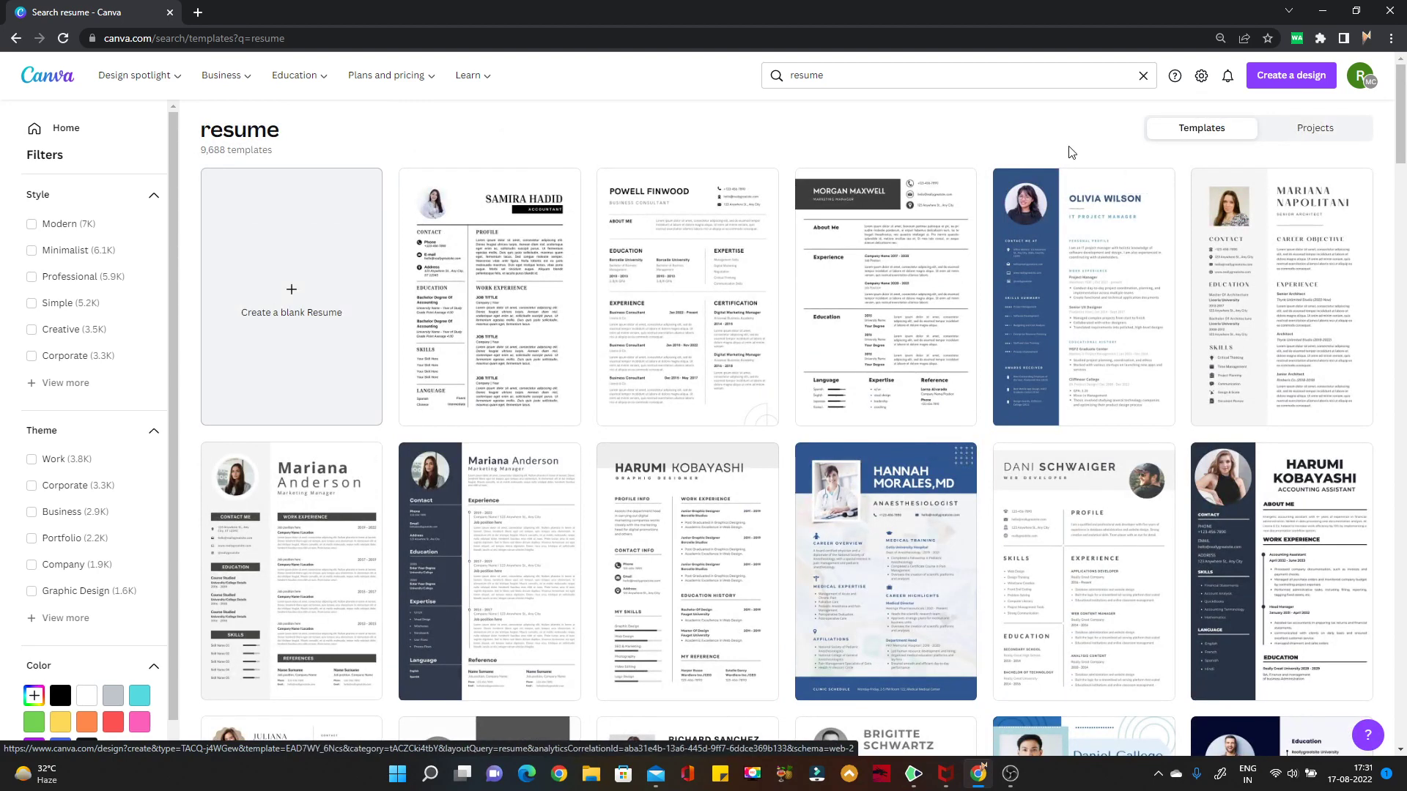
click(1322, 10)
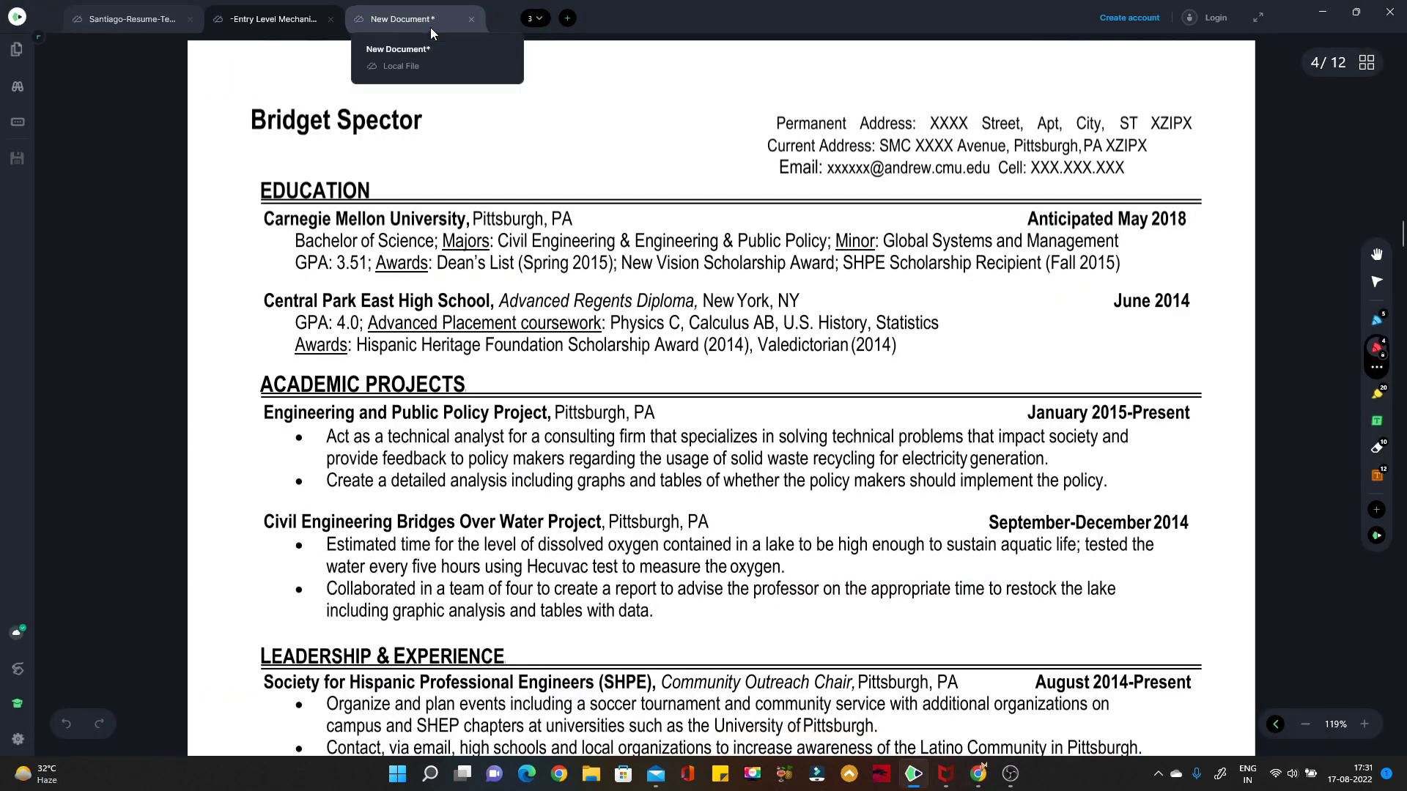
Switch to the New Document tab showing the handwritten resume tips
click(429, 26)
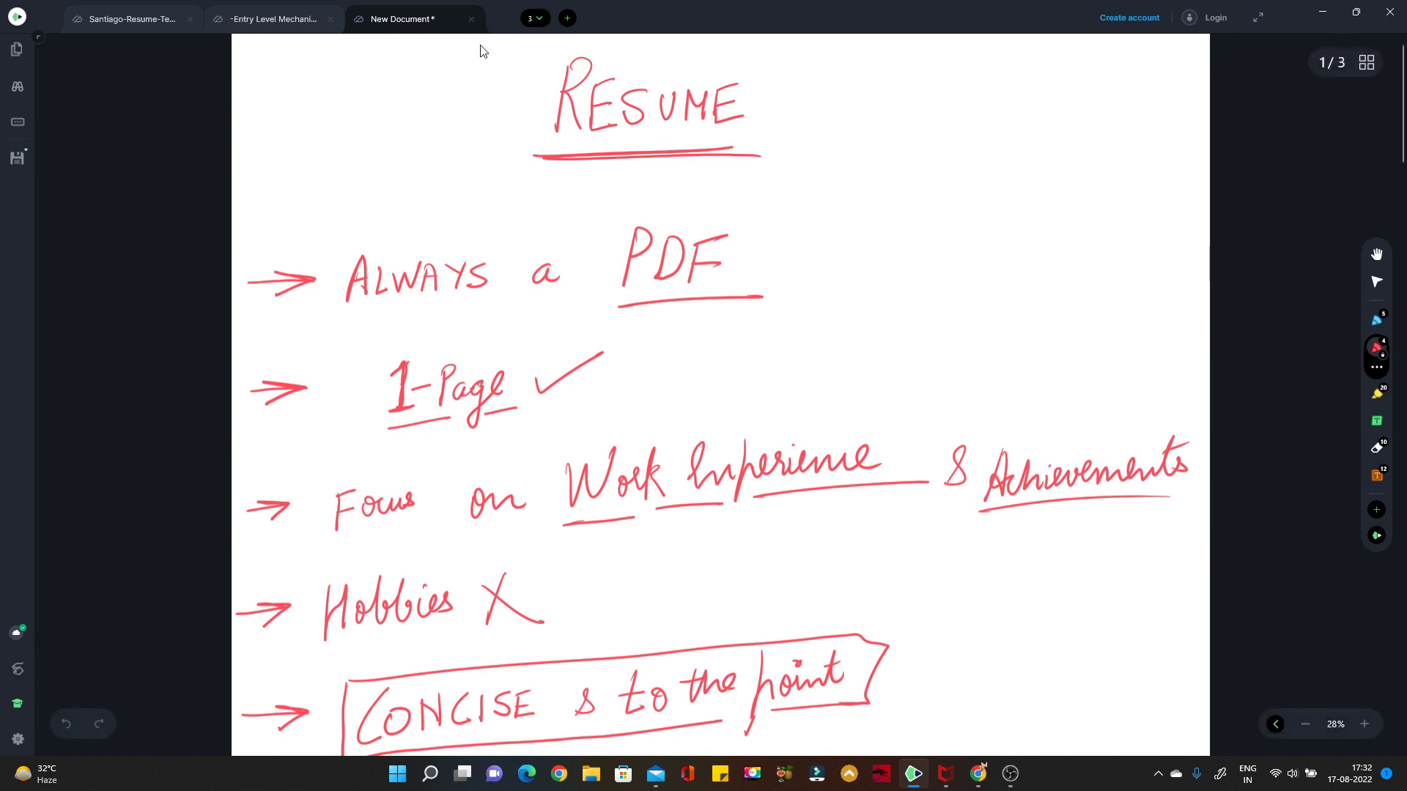
Draw red boxes around the RESUME title and the Work Experience words
mouse_move(537, 70)
mouse_down()
mouse_move(525, 150)
mouse_move(682, 155)
mouse_move(780, 88)
mouse_move(763, 151)
mouse_up()
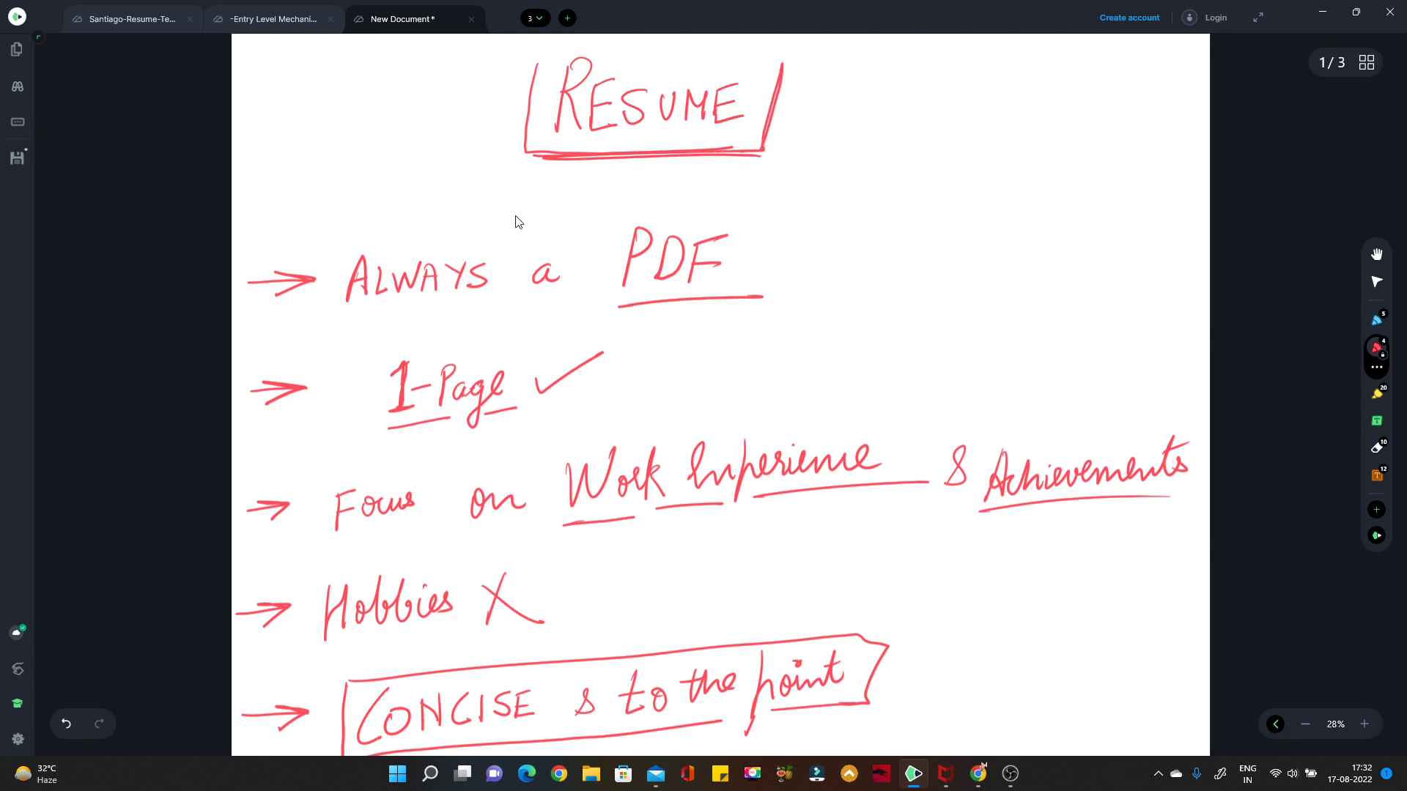
mouse_move(541, 57)
mouse_down()
mouse_move(733, 54)
mouse_move(782, 74)
mouse_up()
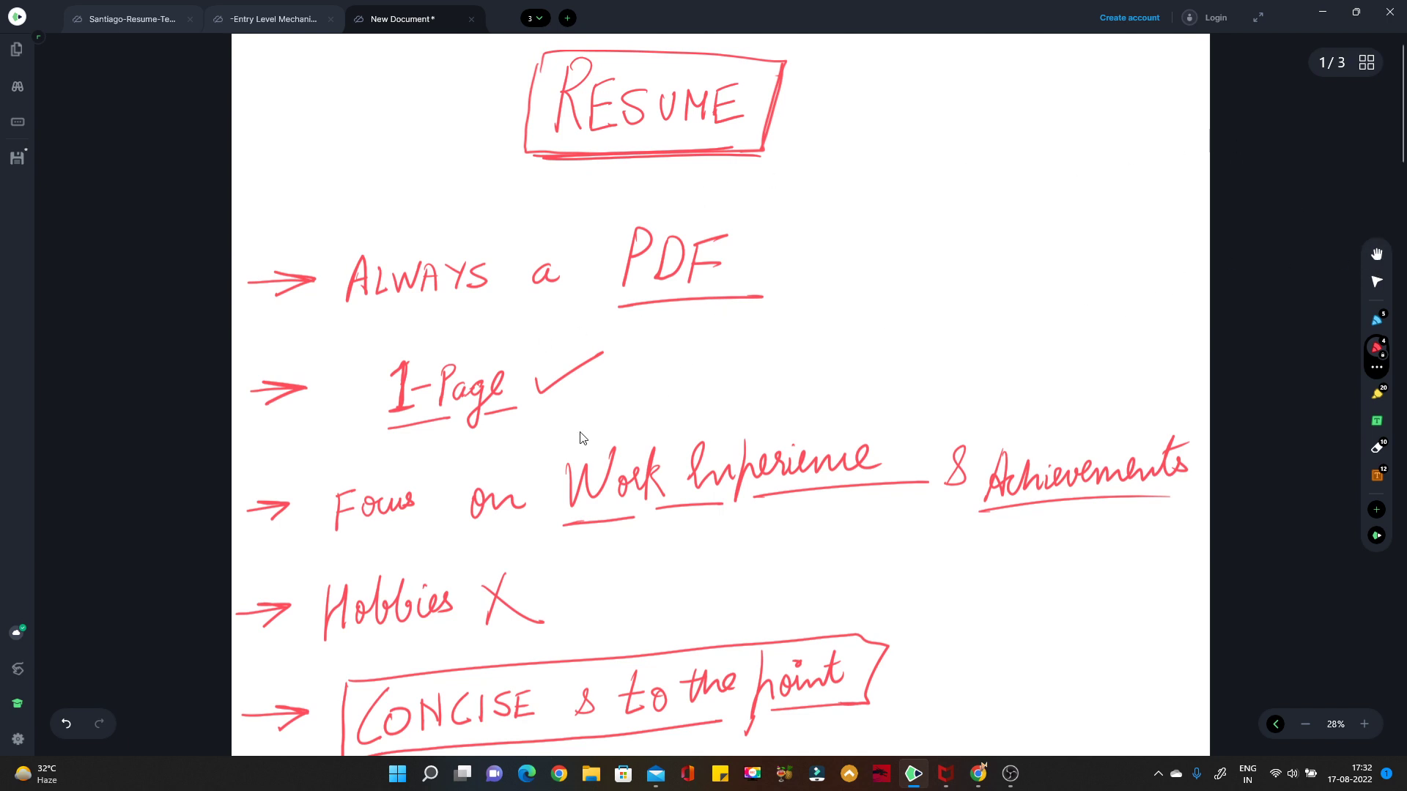
mouse_move(568, 423)
mouse_down()
mouse_move(553, 517)
mouse_move(657, 510)
mouse_up()
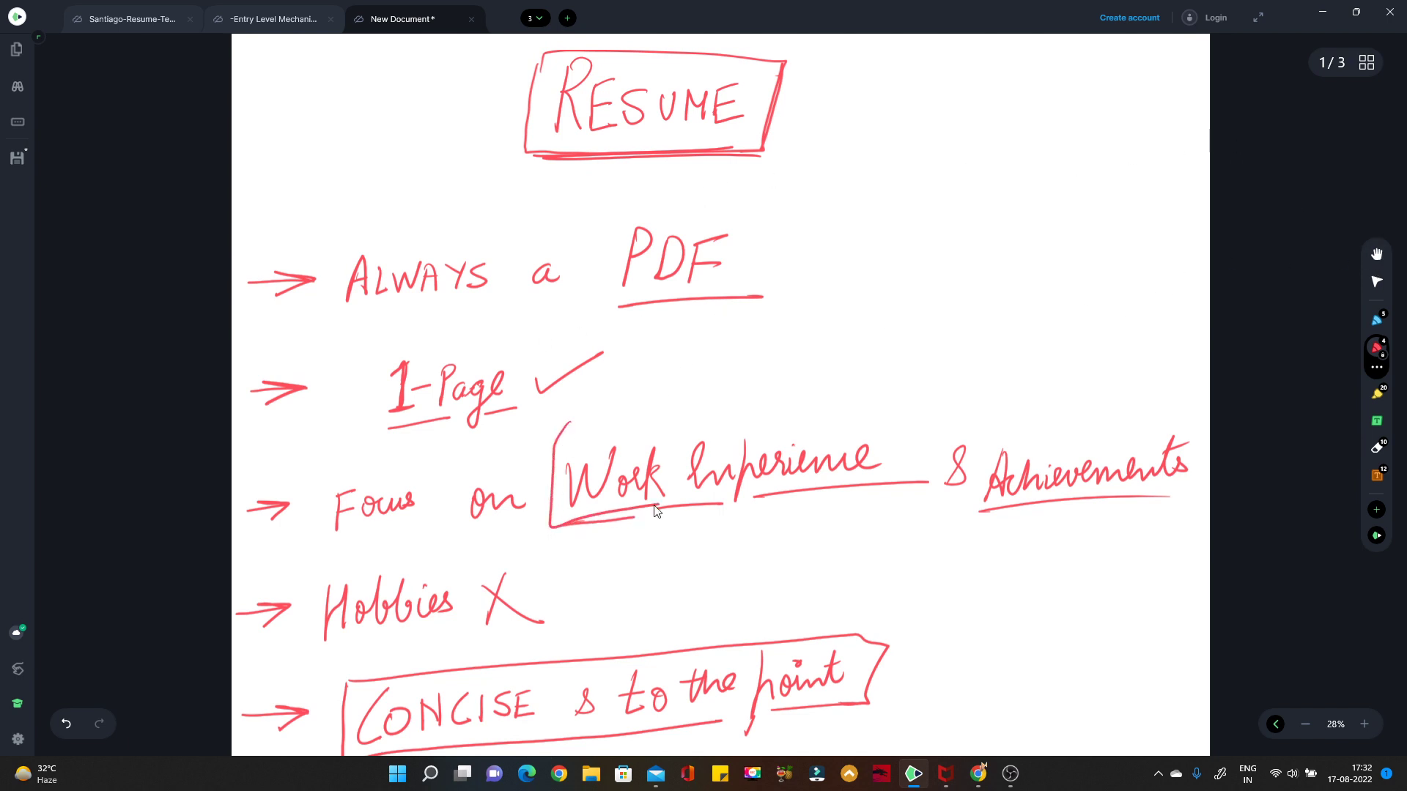
mouse_move(569, 425)
mouse_down()
mouse_move(905, 387)
mouse_move(928, 475)
mouse_move(916, 484)
mouse_up()
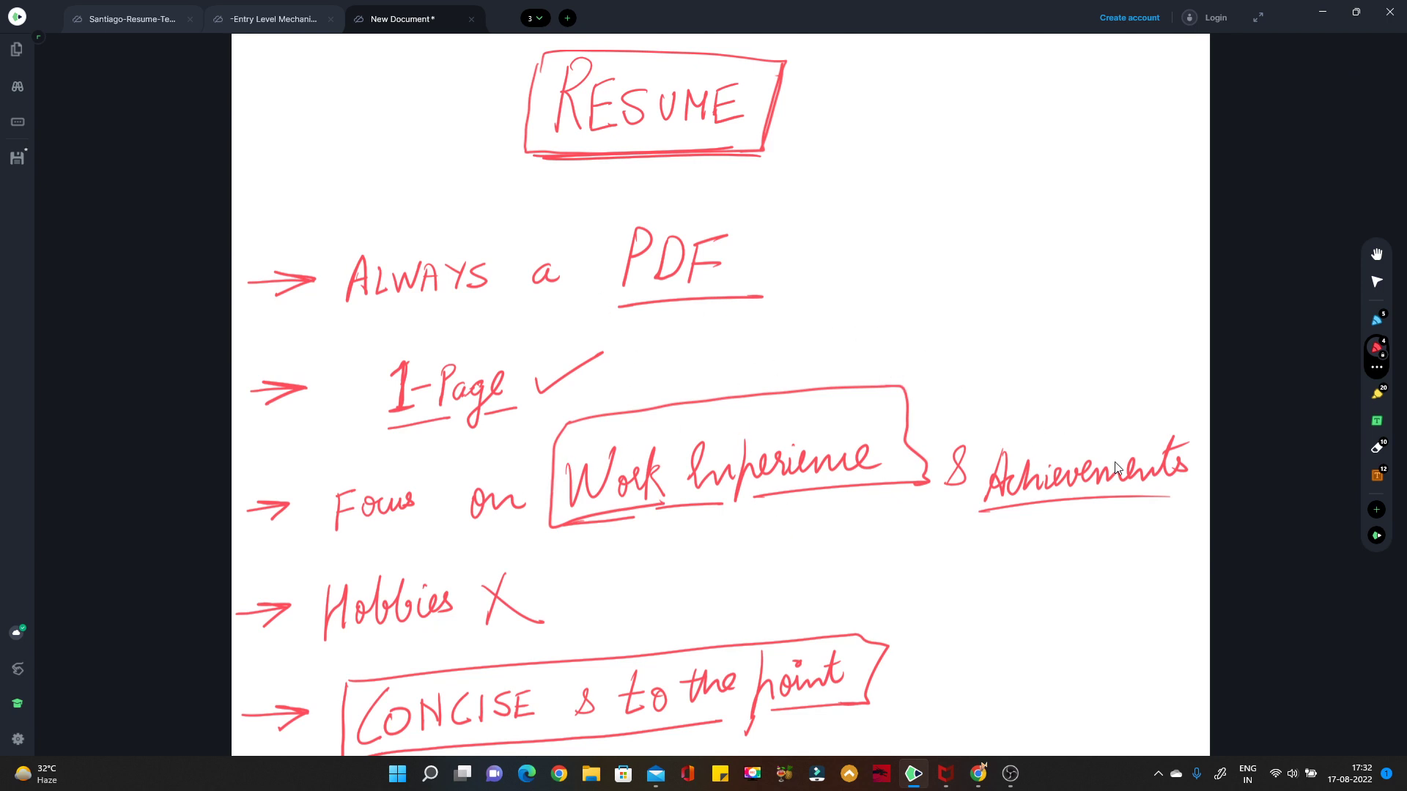
Write '& SKILLS' below Achievements and circle it in red
mouse_move(968, 548)
mouse_down()
mouse_move(974, 566)
mouse_move(1043, 566)
mouse_up()
mouse_move(1050, 537)
mouse_down()
mouse_move(1051, 564)
mouse_move(1102, 553)
mouse_up()
mouse_move(982, 585)
mouse_down()
mouse_move(1131, 560)
mouse_move(1085, 521)
mouse_up()
drag(992, 542, 997, 584)
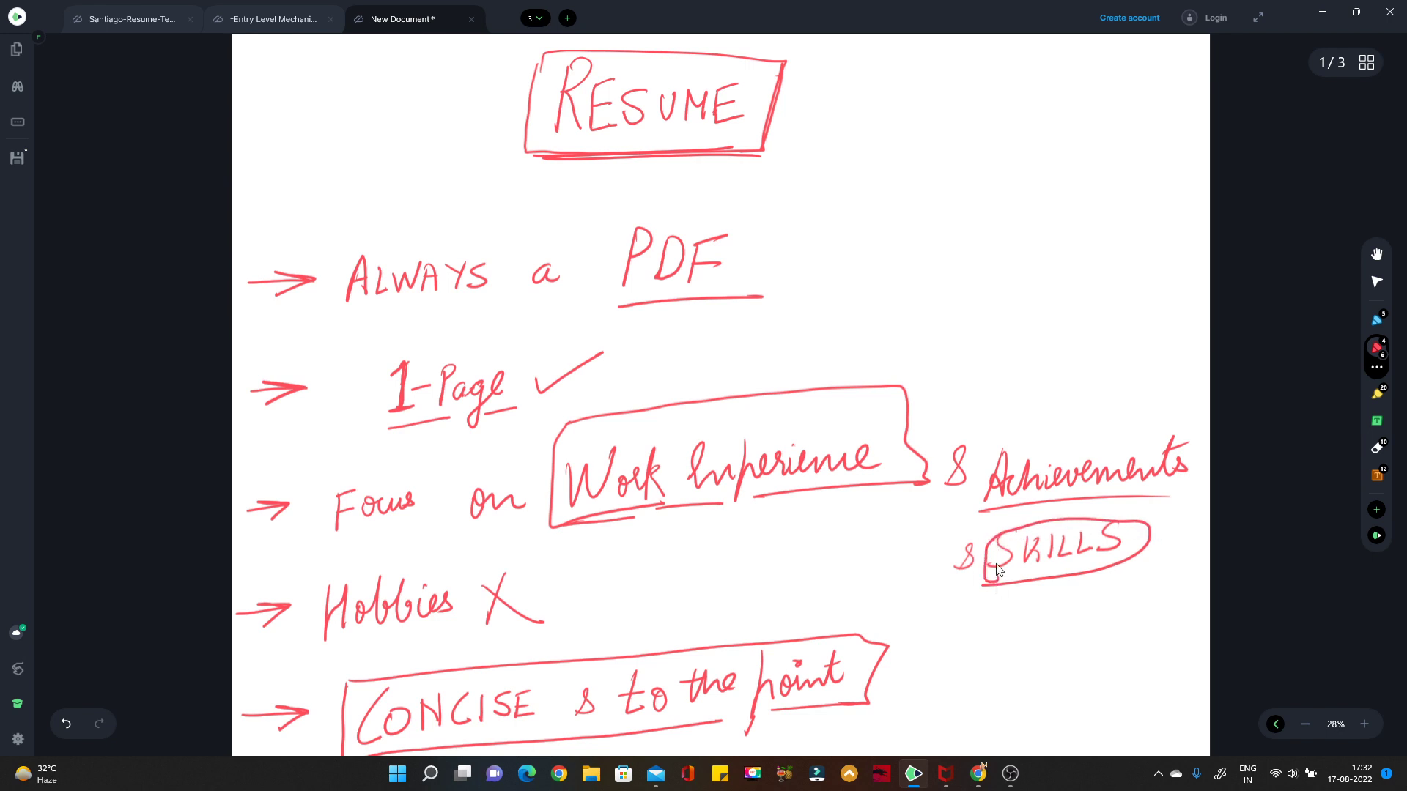
Undo a stray checkmark by Hobbies and draw a large arrowed bracket linking Work Experience to SKILLS
scroll(996, 570, up, 1)
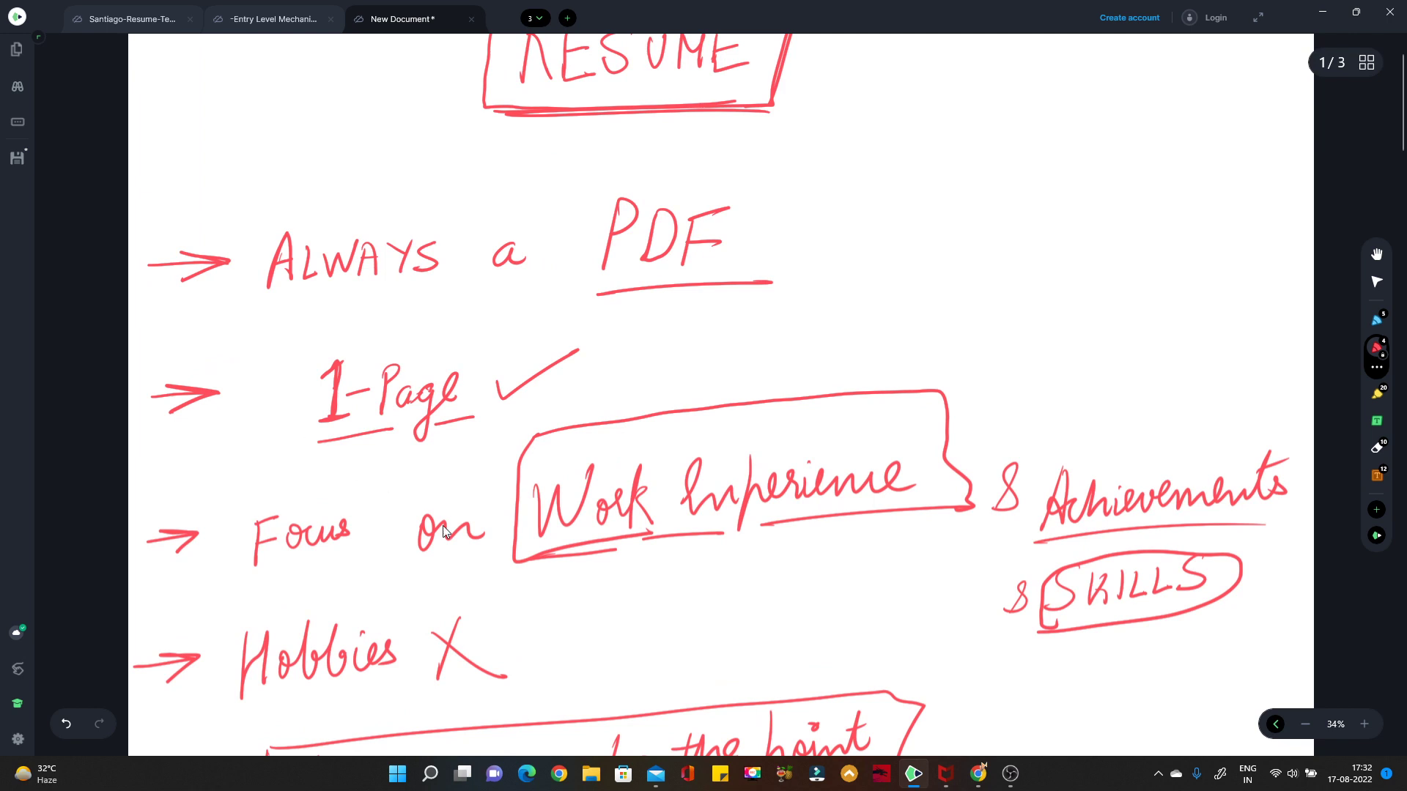
drag(506, 630, 571, 601)
key(ctrl+z)
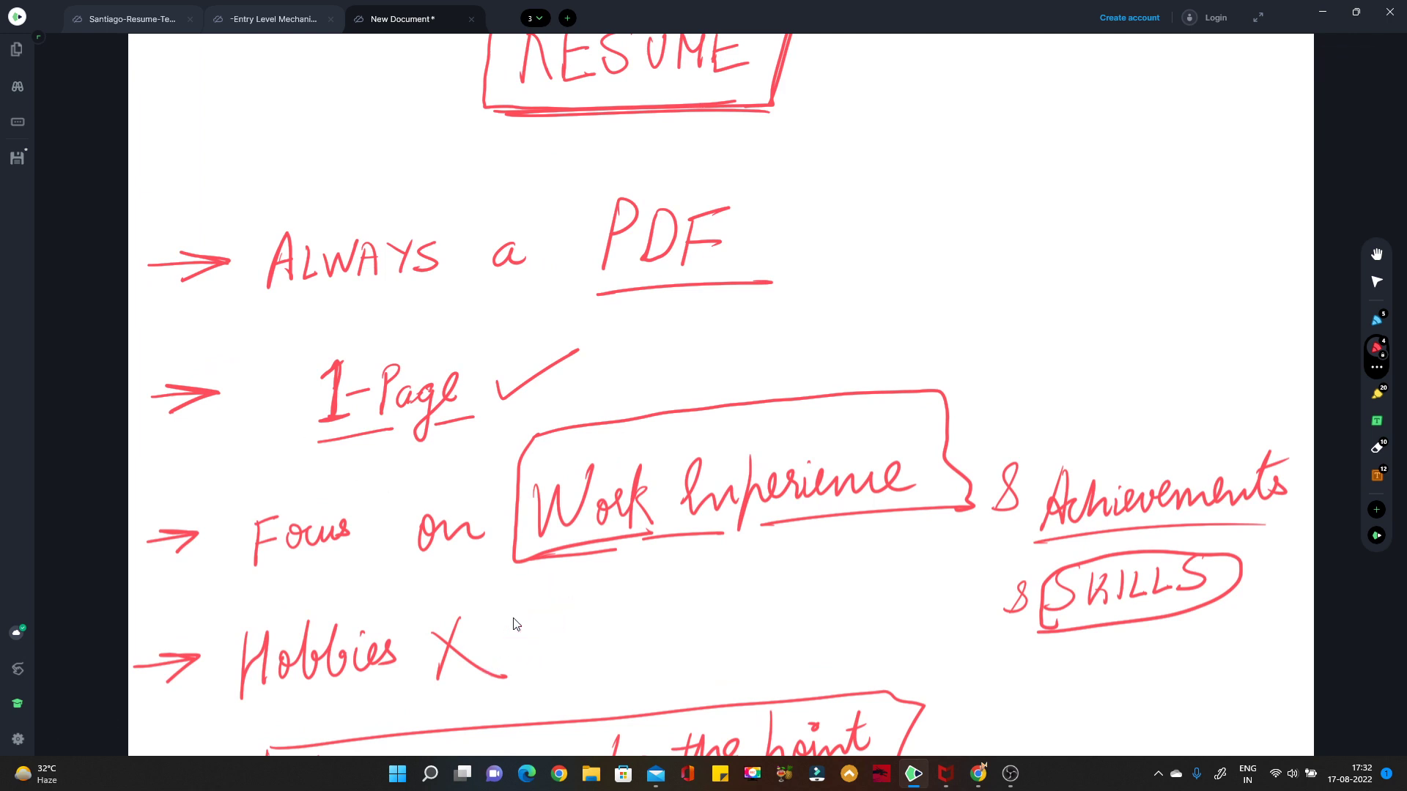
scroll(514, 623, down, 3)
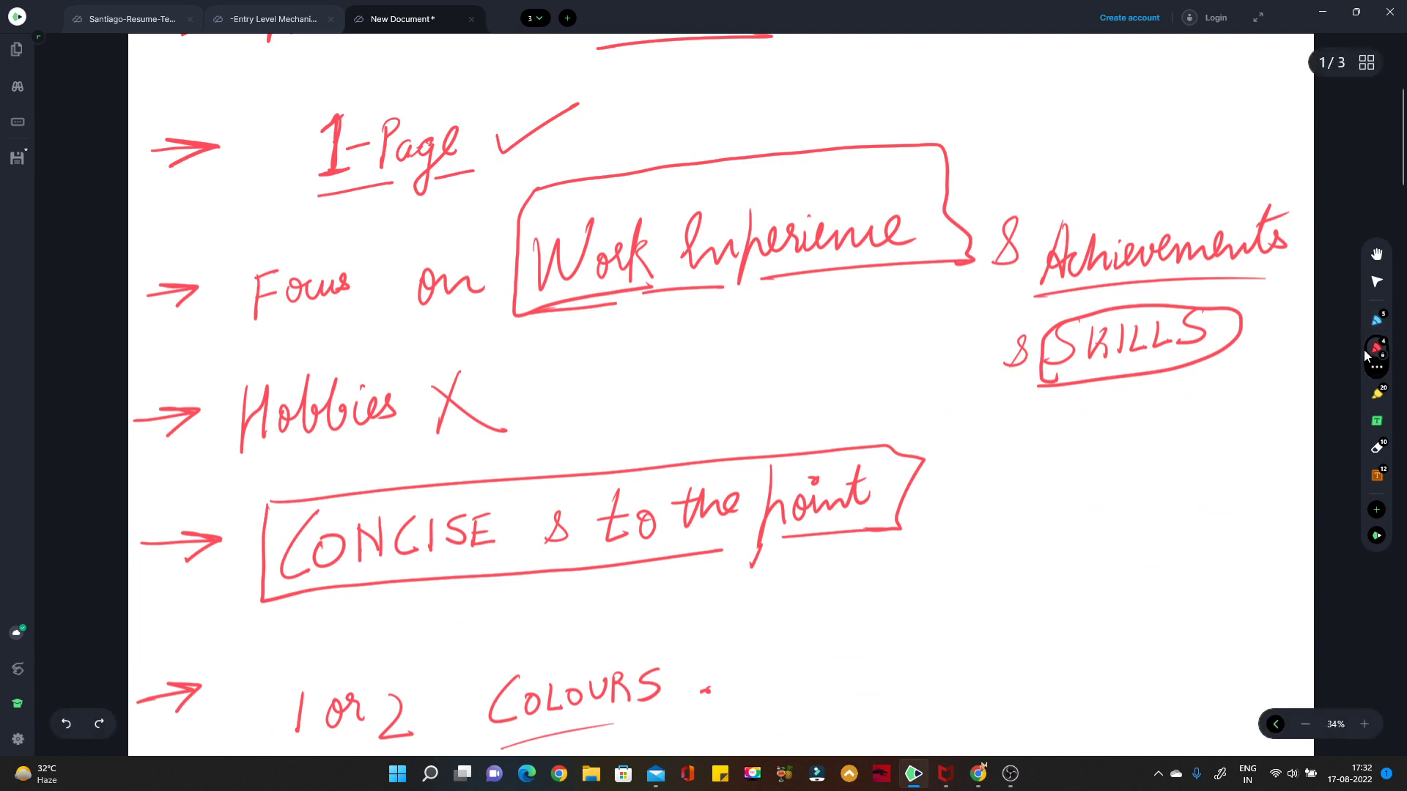
mouse_move(505, 217)
mouse_down()
mouse_move(1043, 421)
mouse_move(1278, 423)
mouse_up()
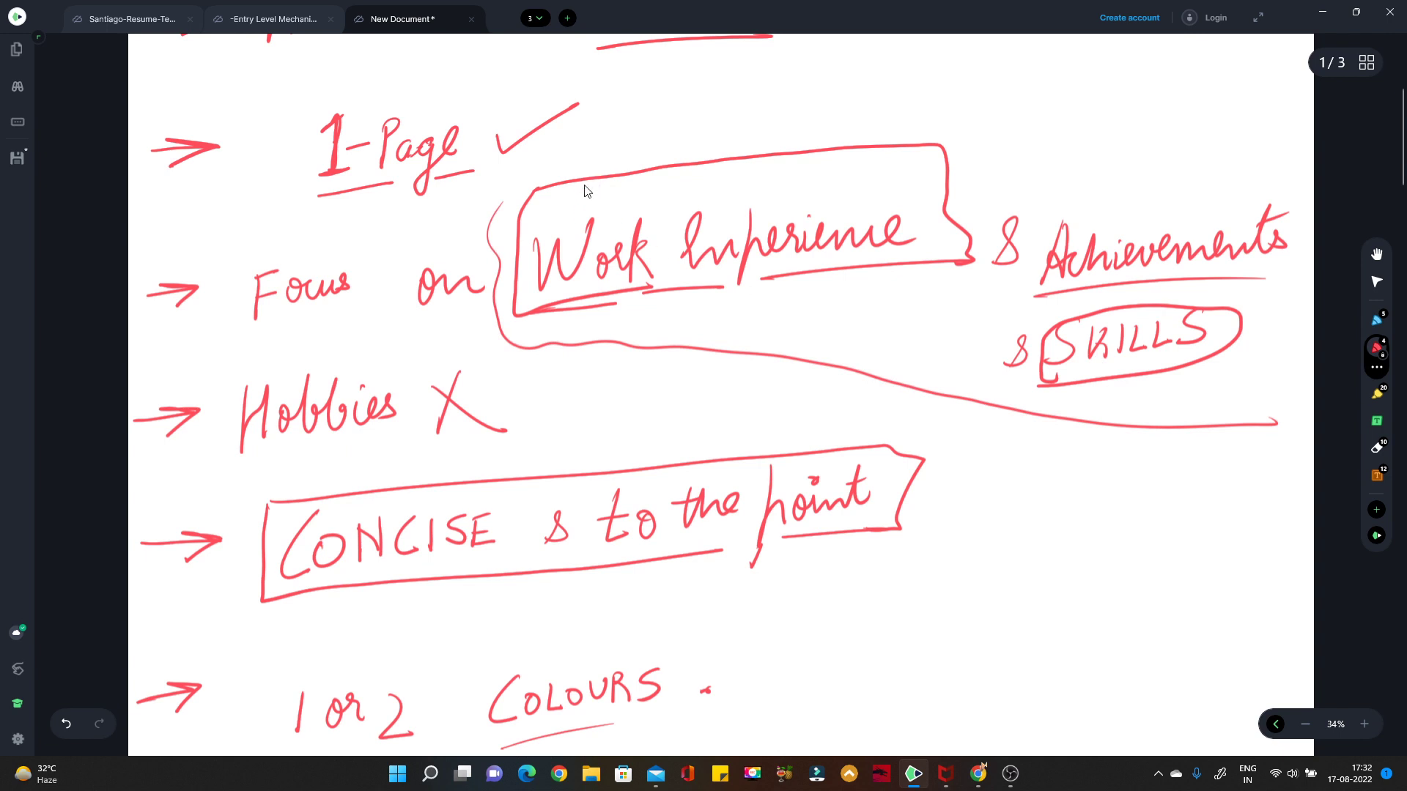
drag(508, 205, 1319, 132)
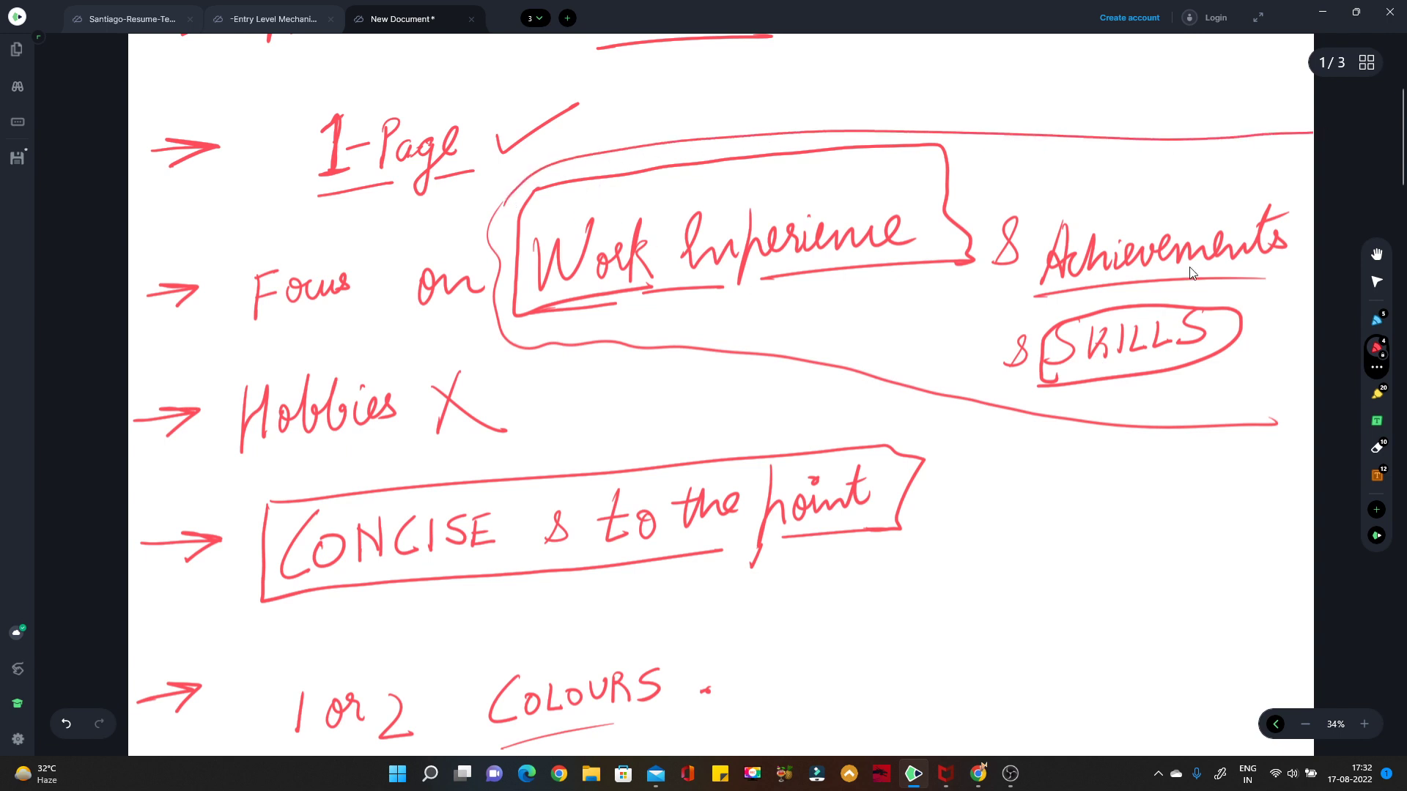
drag(1251, 423, 1295, 420)
Open Canva's Black & White Modern Fashion Designer Resume template, then return to Xodo's handwritten tips
click(978, 773)
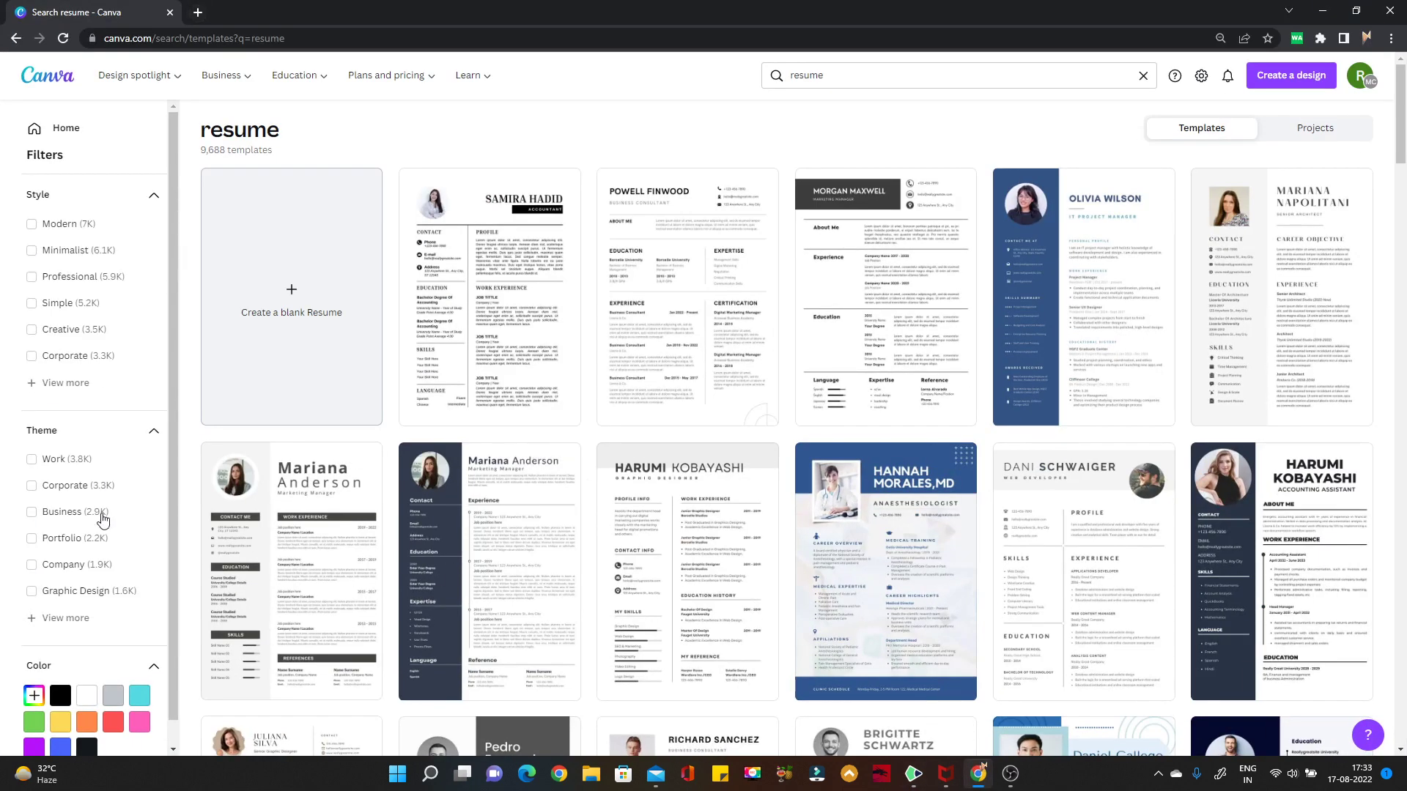
scroll(575, 442, down, 5)
scroll(575, 442, down, 4)
scroll(542, 345, down, 5)
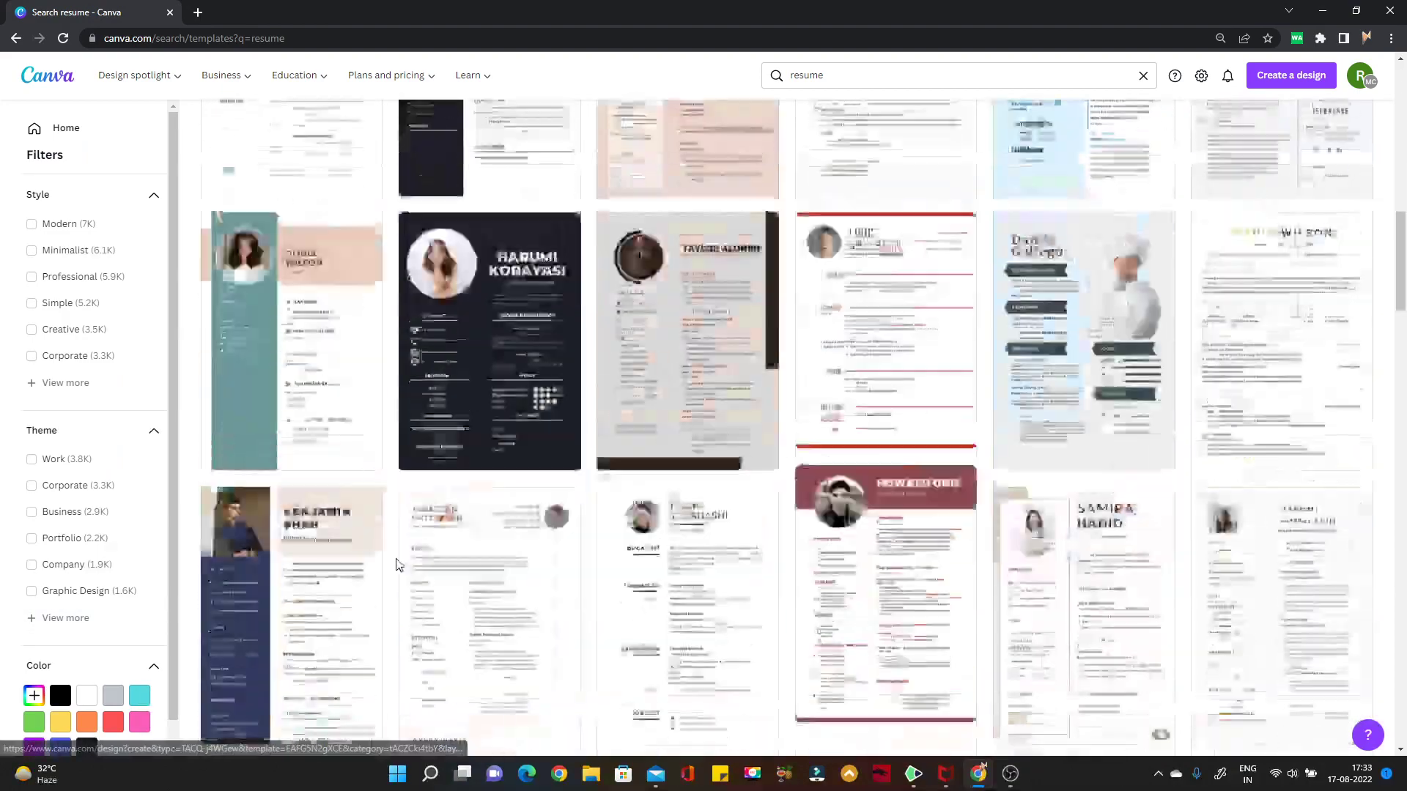
click(505, 247)
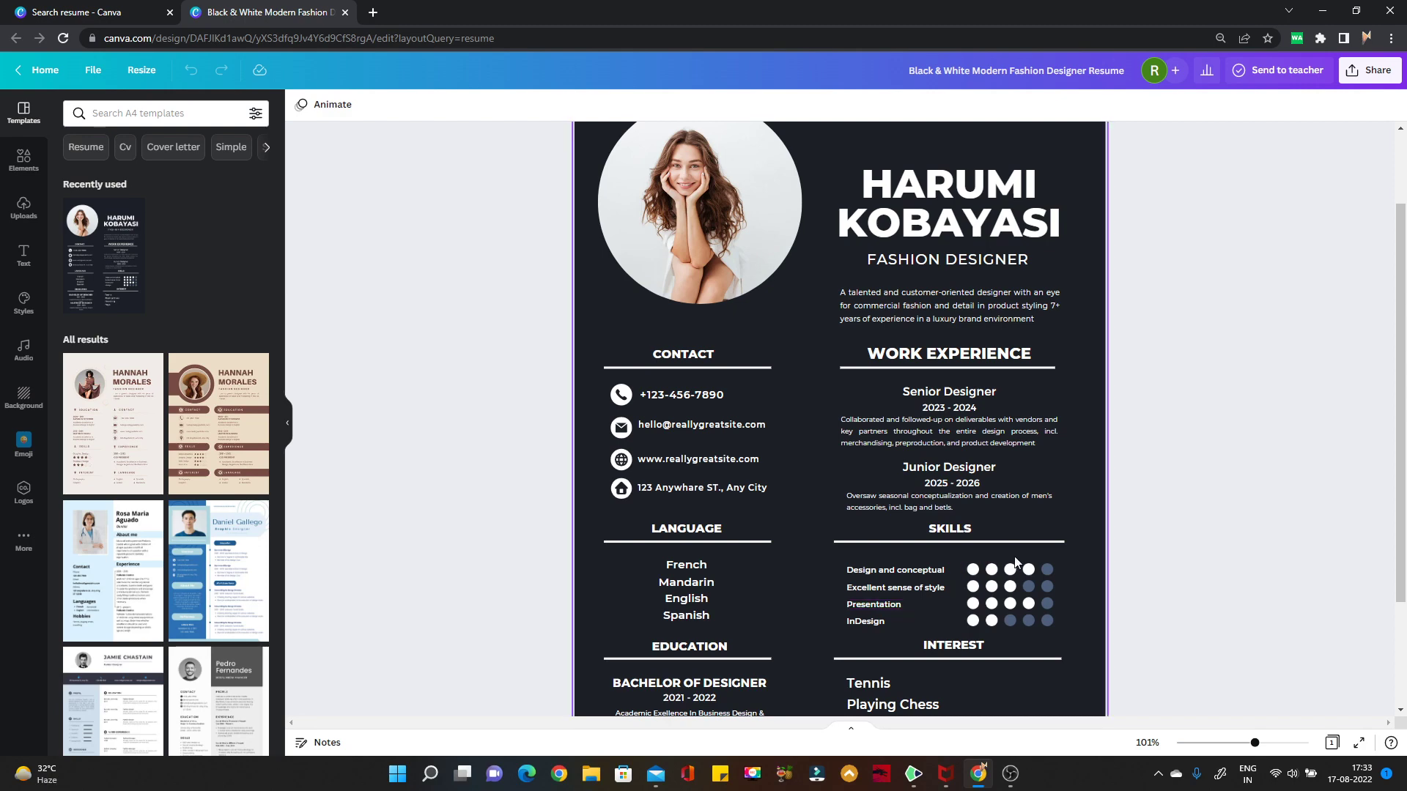
scroll(1010, 569, down, 2)
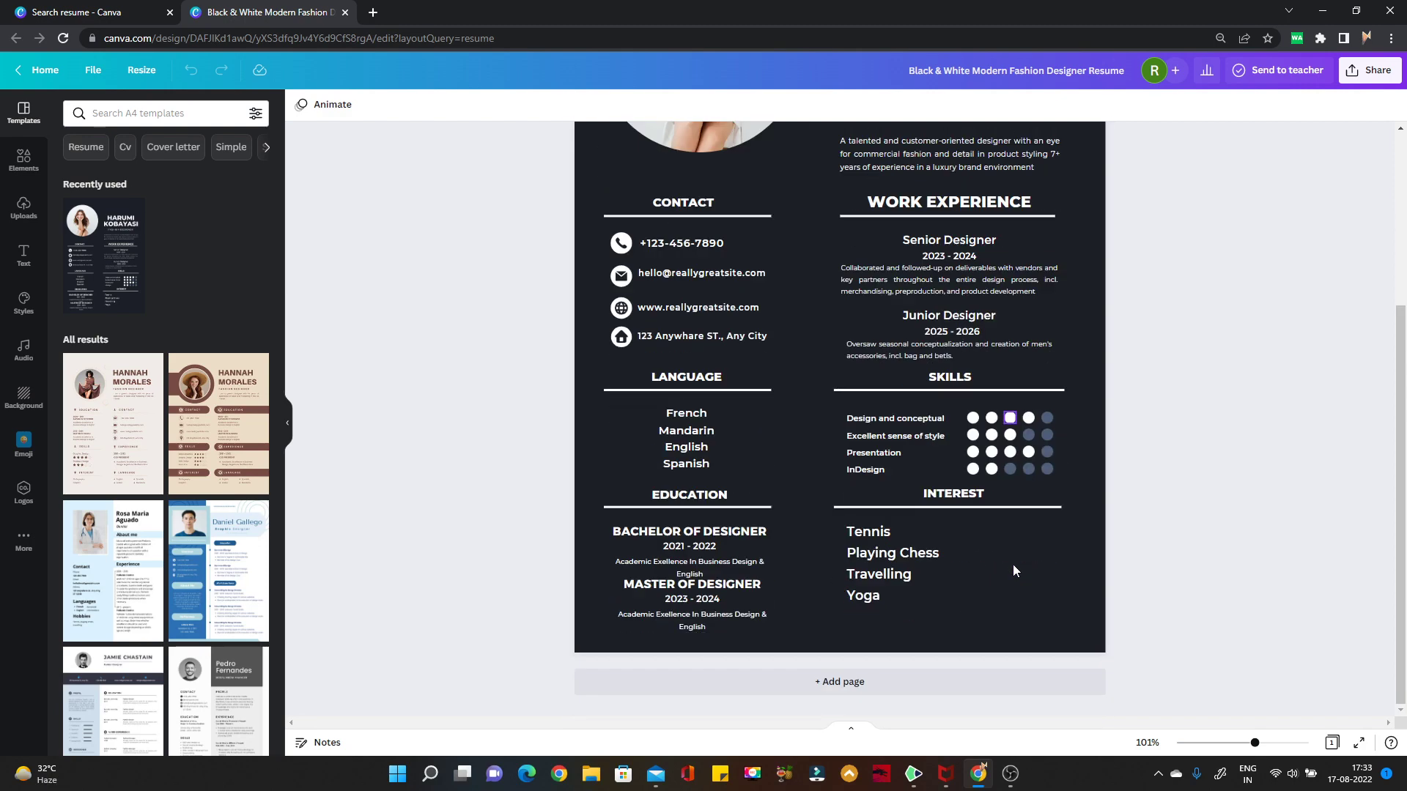
scroll(1013, 564, up, 4)
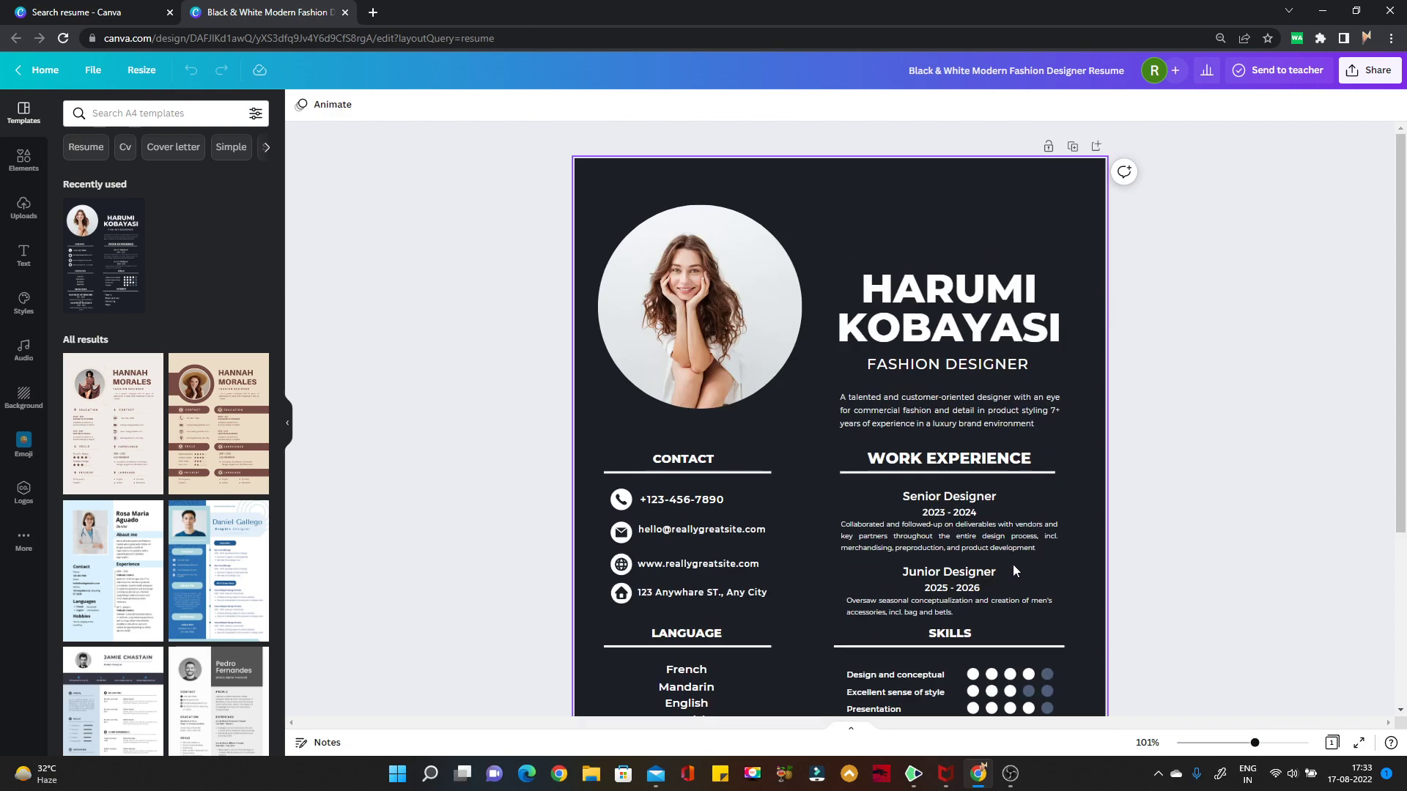
click(912, 774)
scroll(759, 268, up, 2)
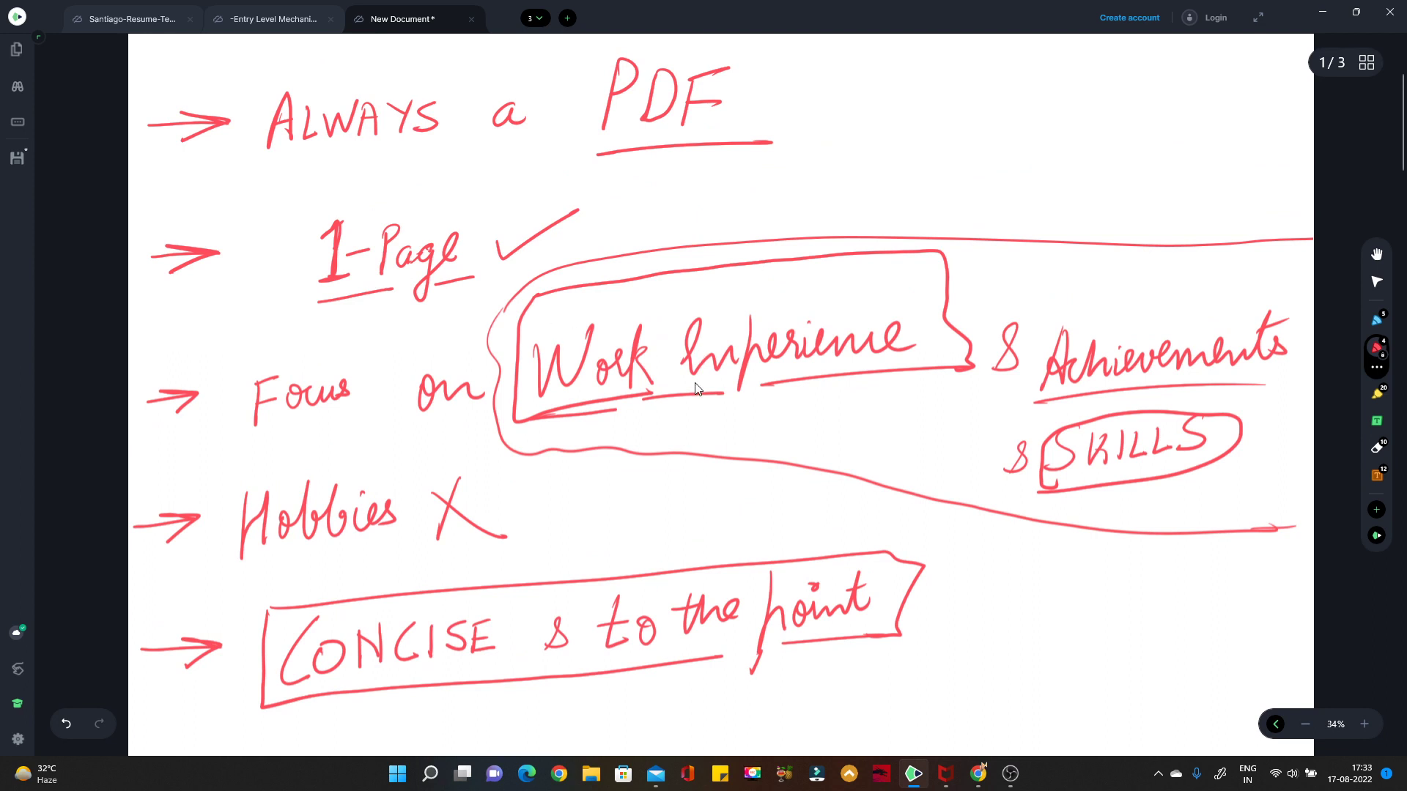
Underline the focus items and number them with circled 1, 2 and 3, adding ticks and an X
drag(605, 412, 700, 397)
drag(1095, 399, 1198, 389)
mouse_move(1208, 474)
mouse_down()
mouse_move(1159, 483)
mouse_move(1196, 482)
mouse_up()
mouse_move(832, 403)
mouse_down()
mouse_move(828, 426)
mouse_move(827, 394)
mouse_up()
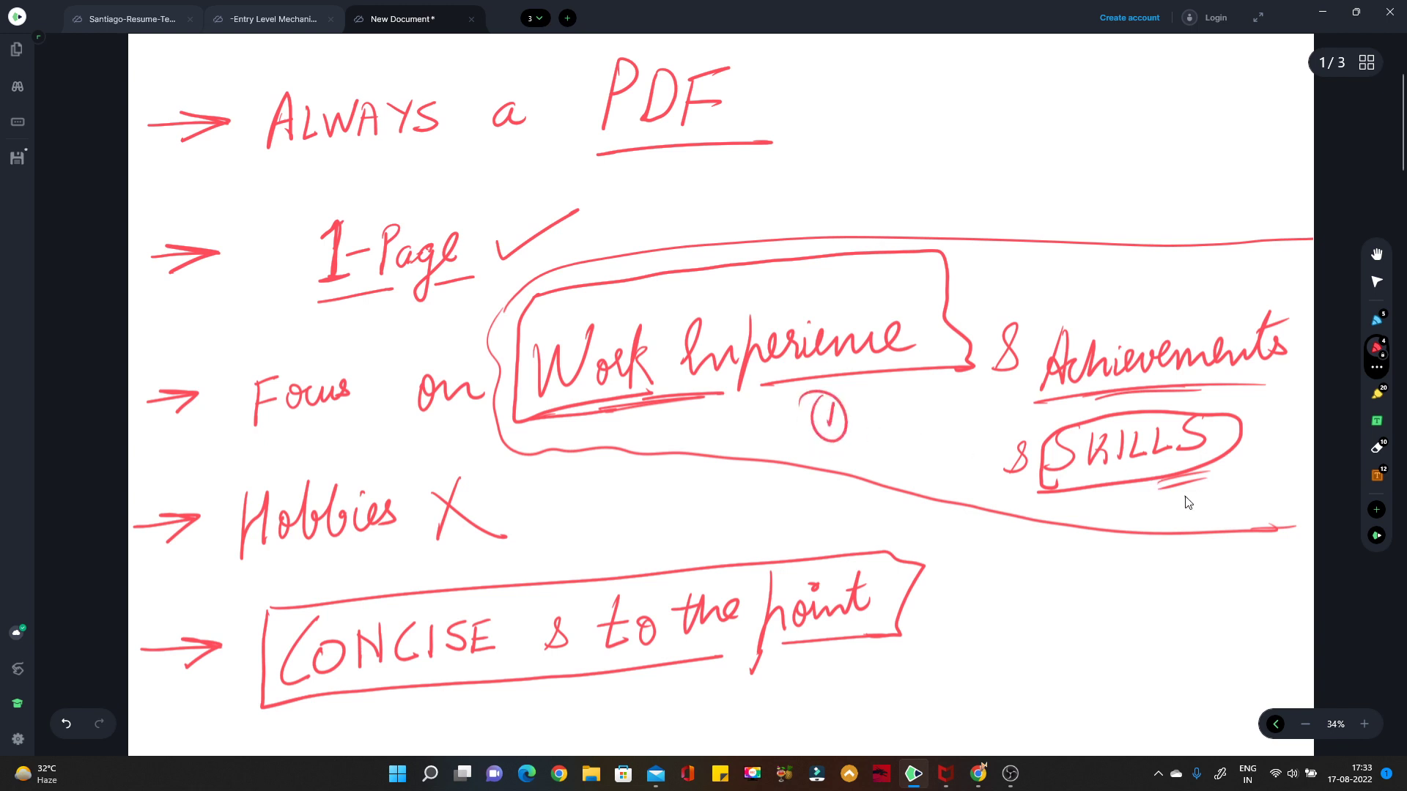
mouse_move(1185, 499)
mouse_down()
mouse_move(1205, 522)
mouse_move(1216, 485)
mouse_up()
drag(1218, 280, 1201, 302)
drag(1220, 247, 1238, 252)
drag(1238, 253, 1132, 275)
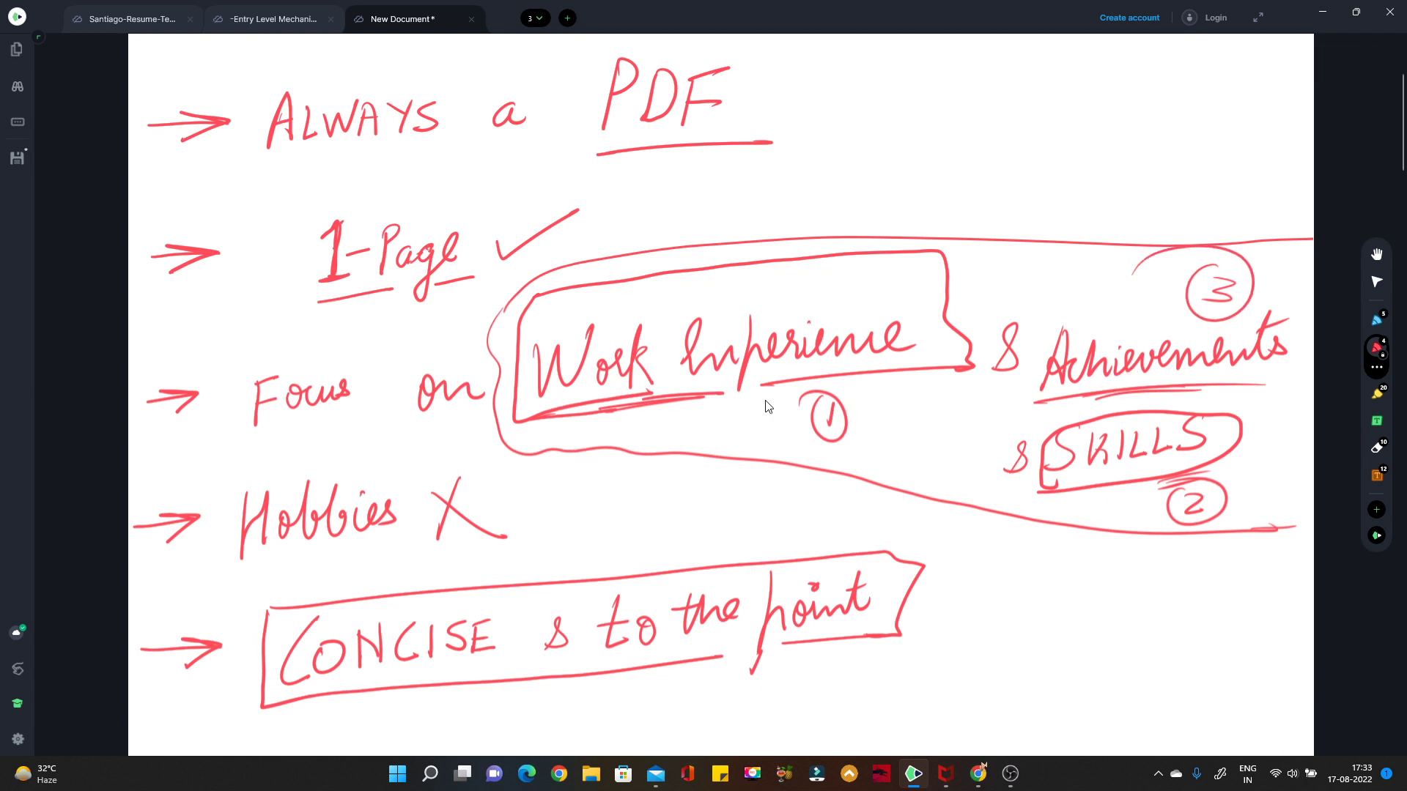
mouse_move(886, 395)
mouse_down()
mouse_move(870, 433)
mouse_move(907, 446)
mouse_up()
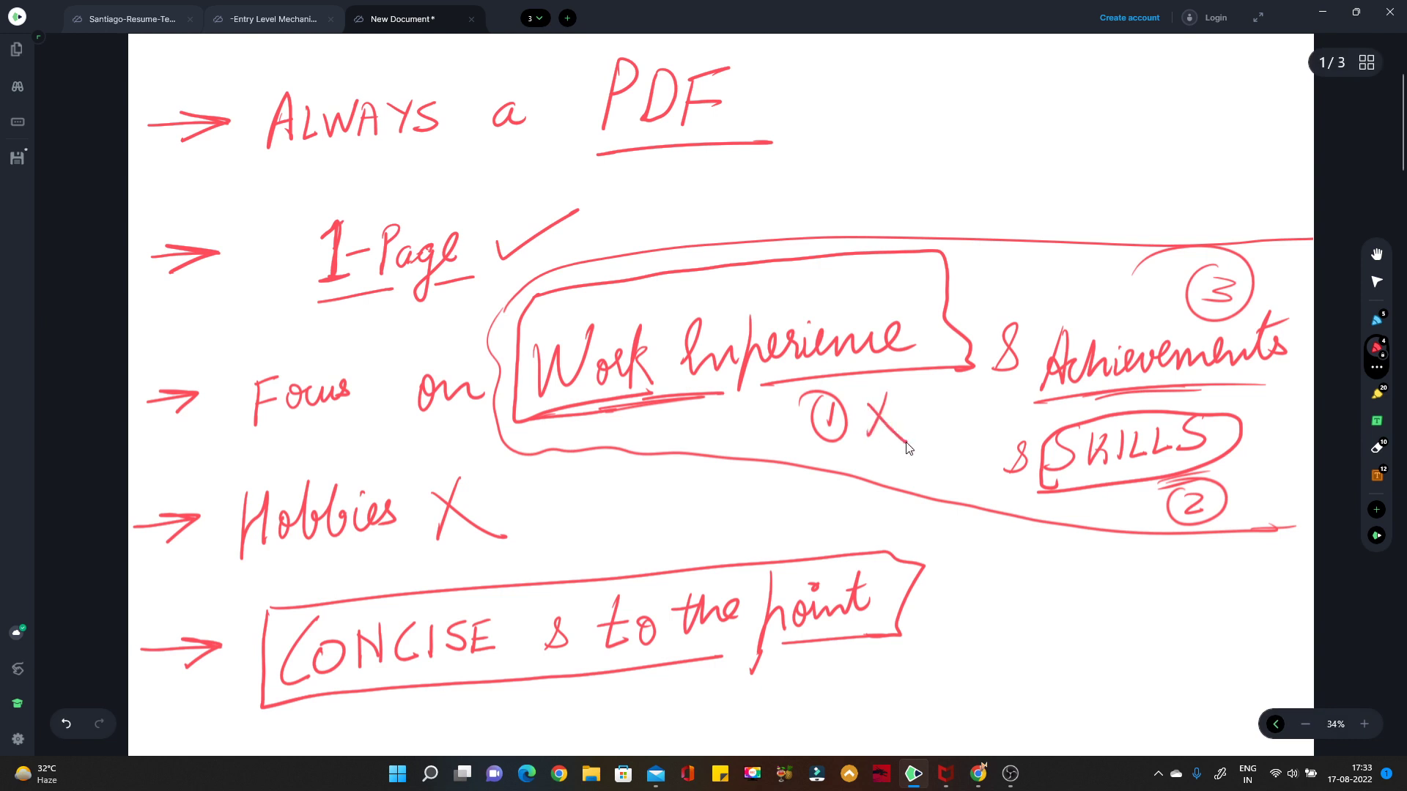
mouse_move(1237, 478)
mouse_down()
mouse_move(1287, 465)
mouse_move(1304, 479)
mouse_up()
mouse_move(1238, 398)
mouse_down()
mouse_move(1282, 385)
mouse_move(1295, 400)
mouse_up()
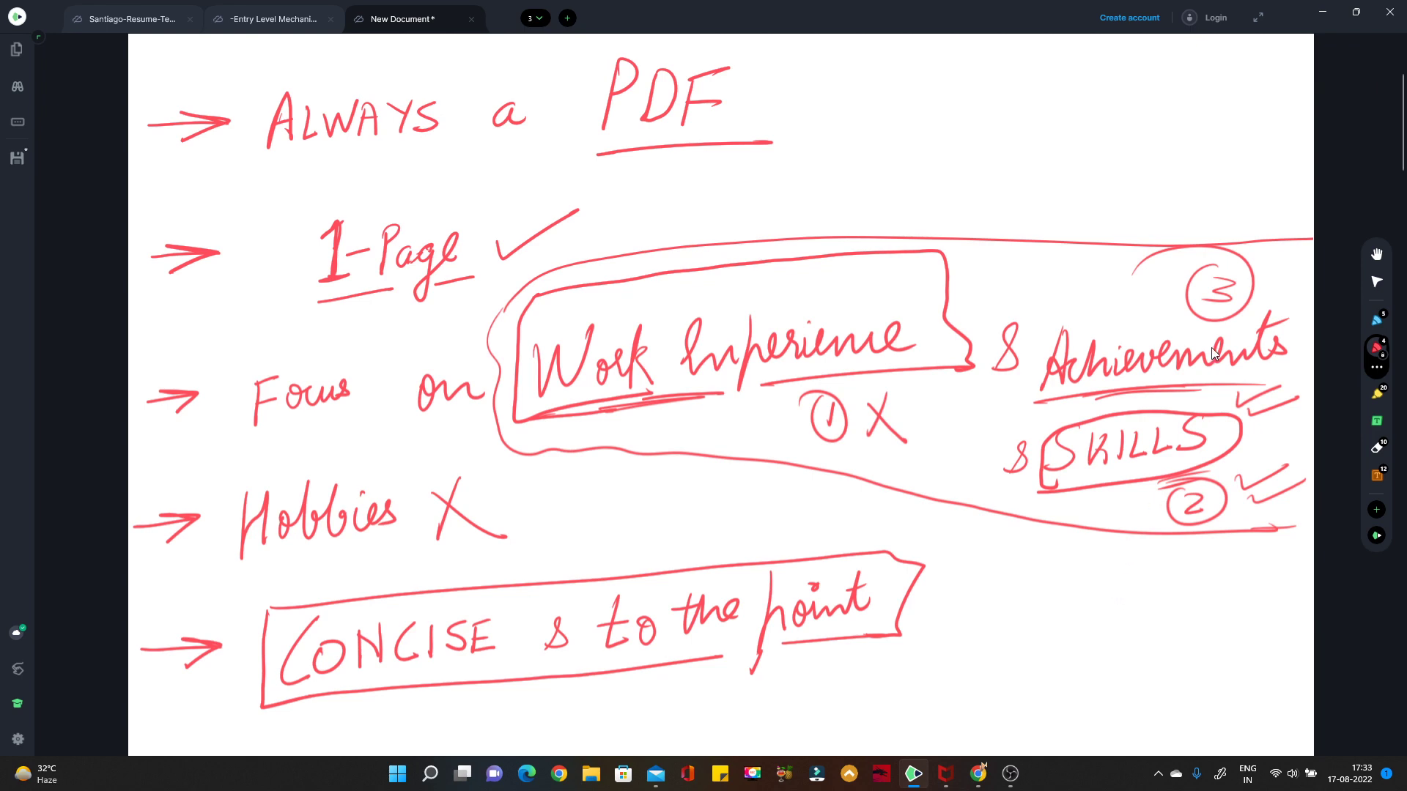
Box the PDF and 1-Page points in red and tick the PDF point
scroll(1176, 318, up, 3)
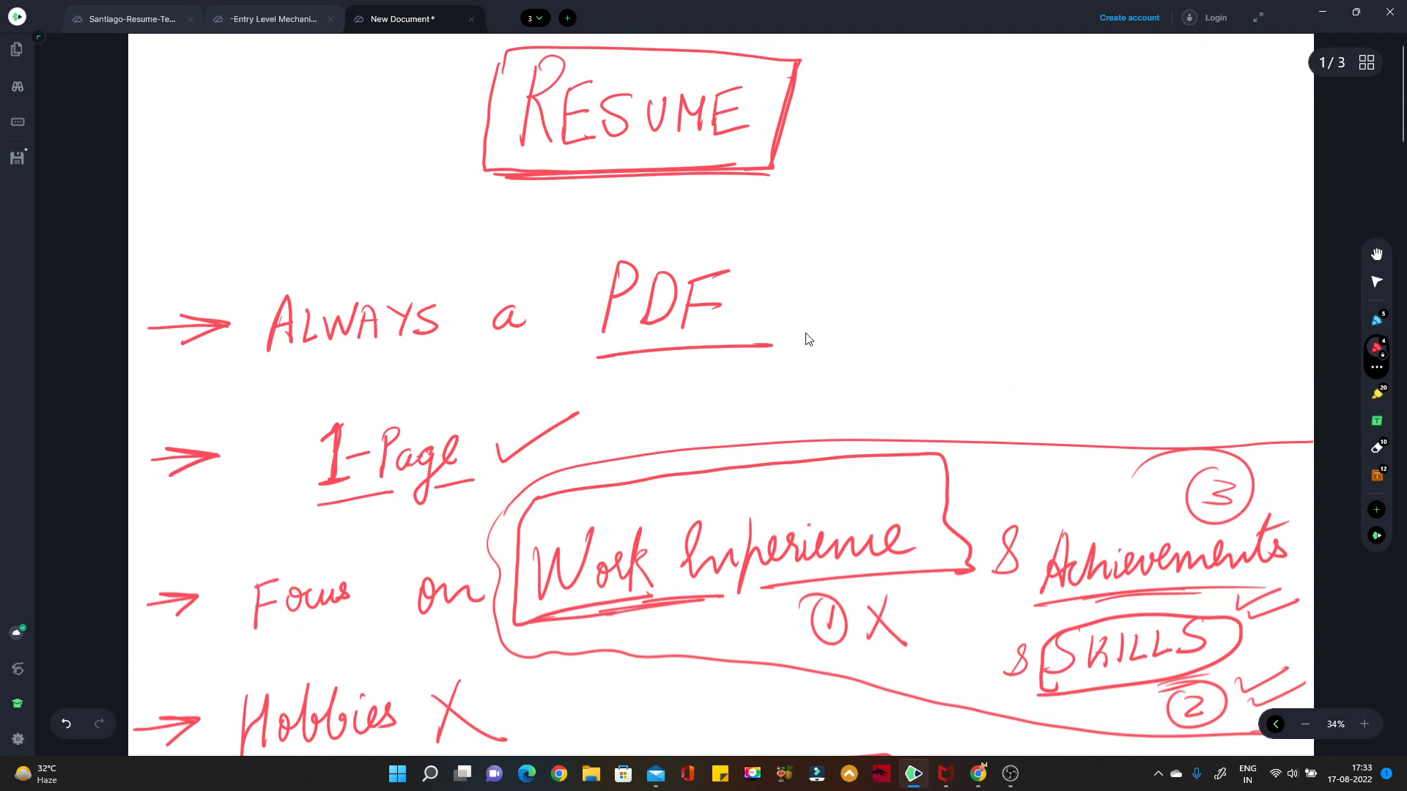
scroll(806, 339, up, 1)
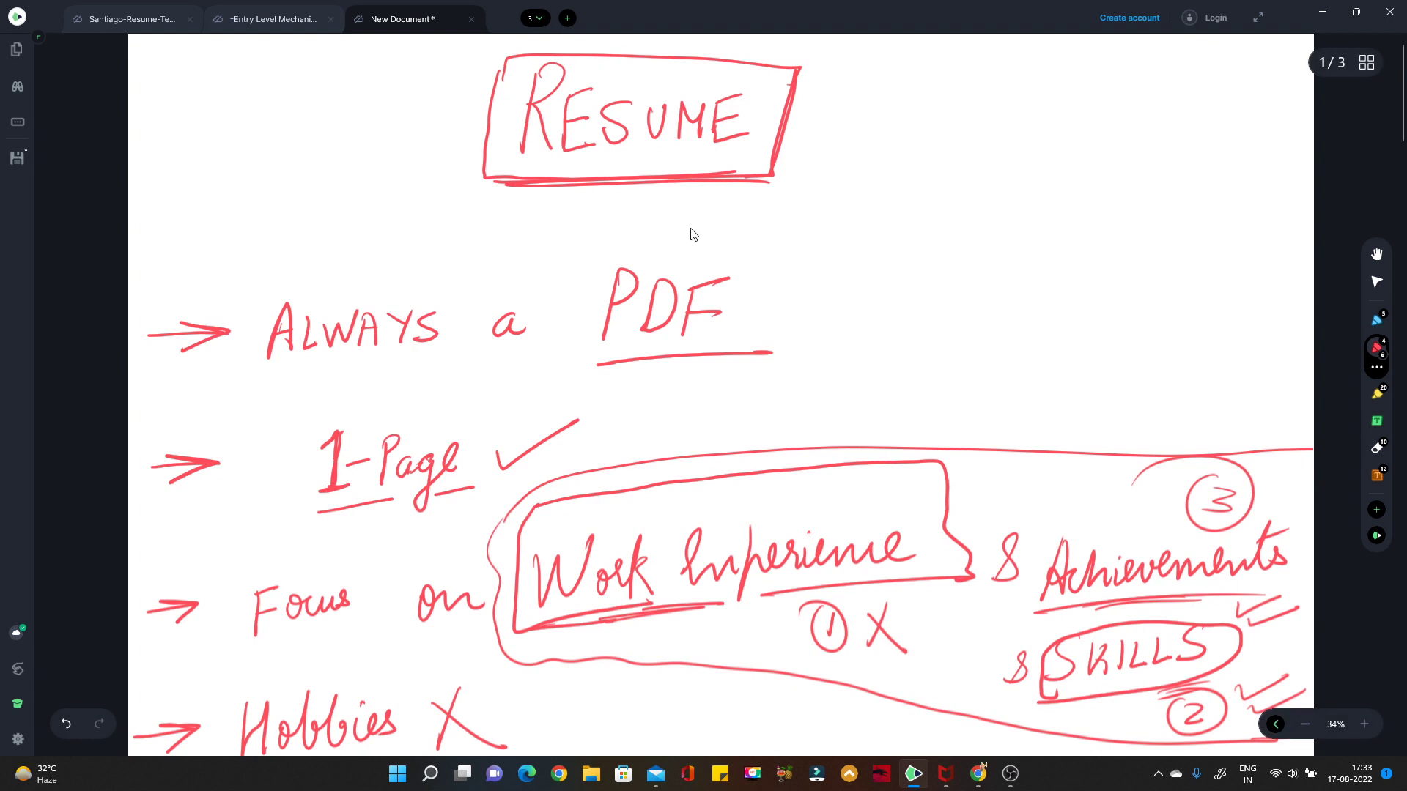
drag(671, 236, 766, 304)
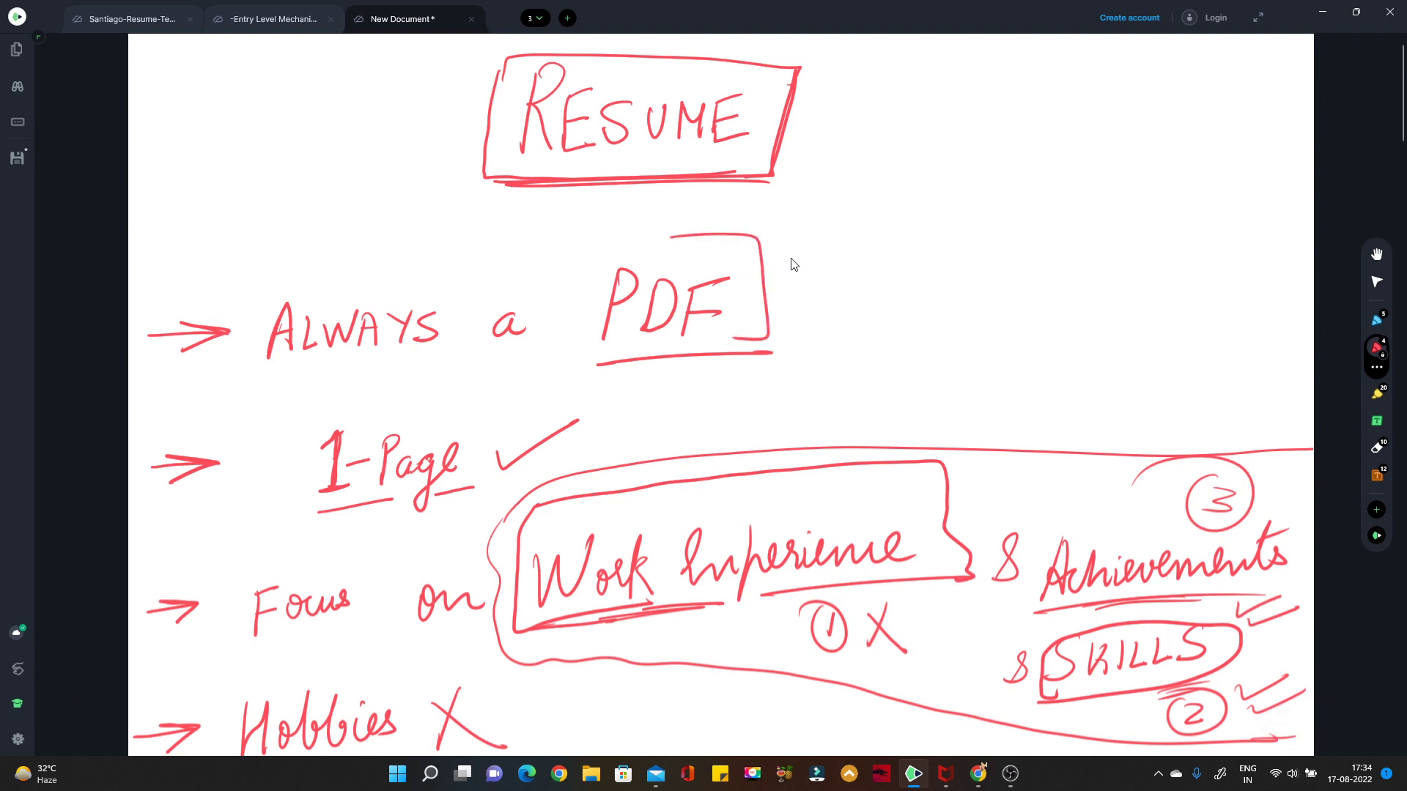
drag(594, 253, 597, 266)
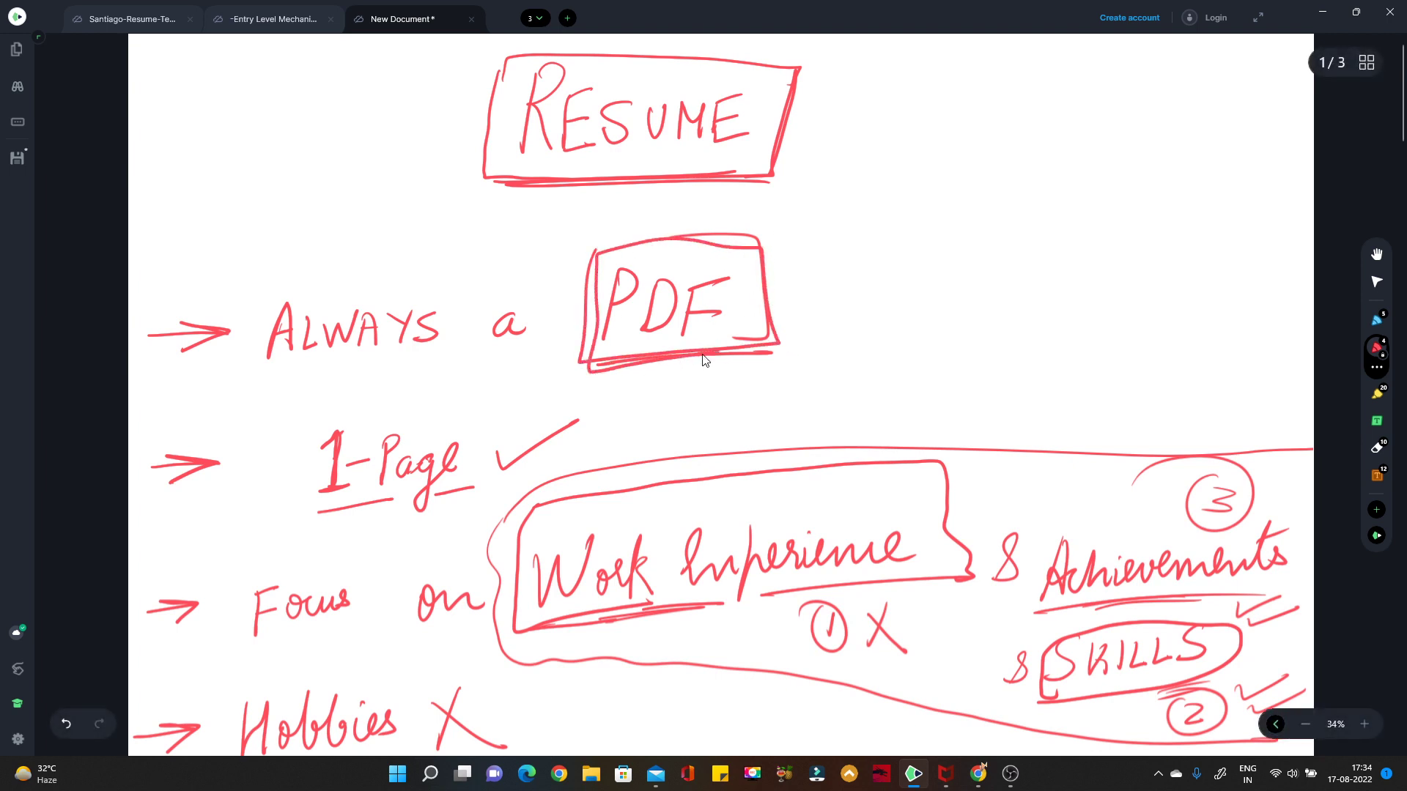
drag(597, 266, 619, 242)
drag(811, 282, 932, 249)
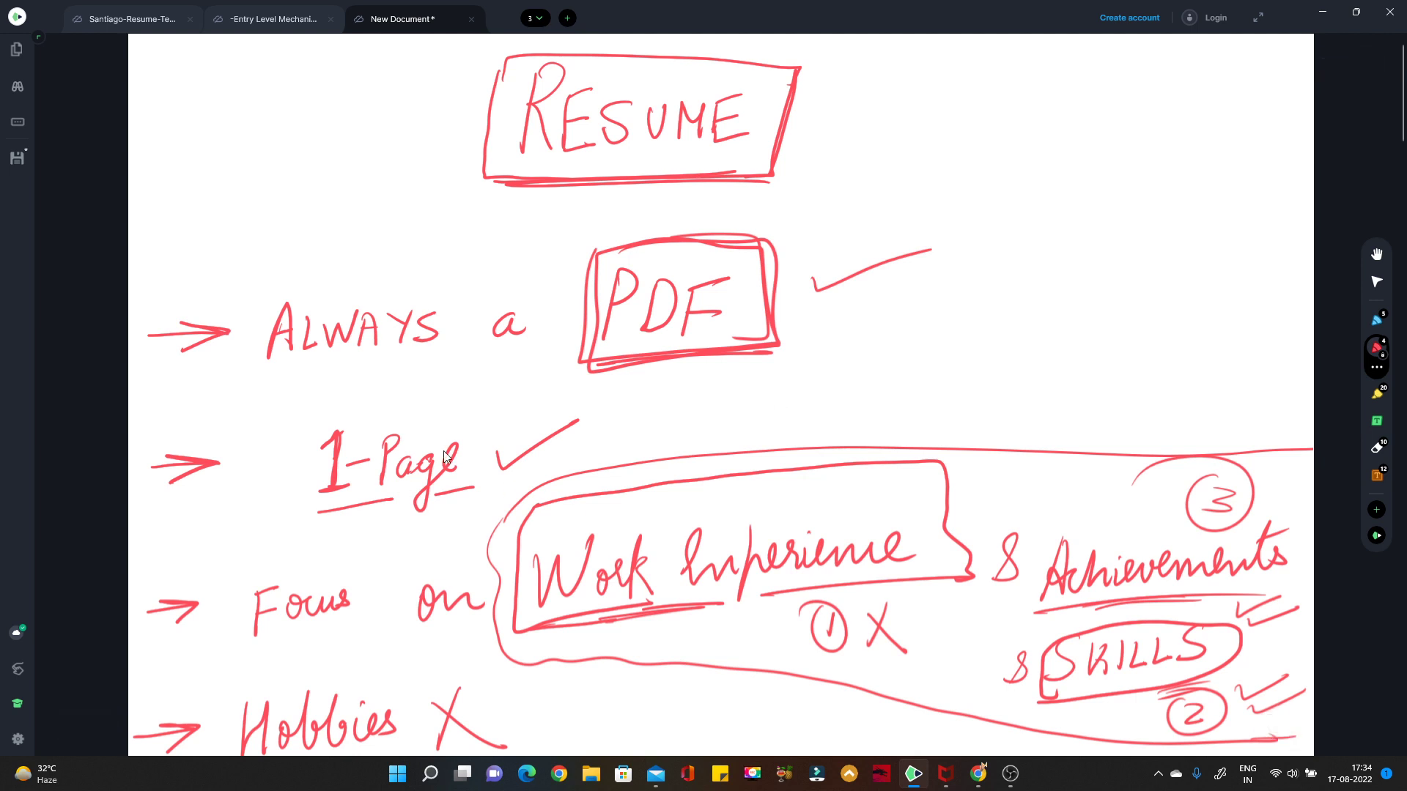
drag(315, 521, 442, 487)
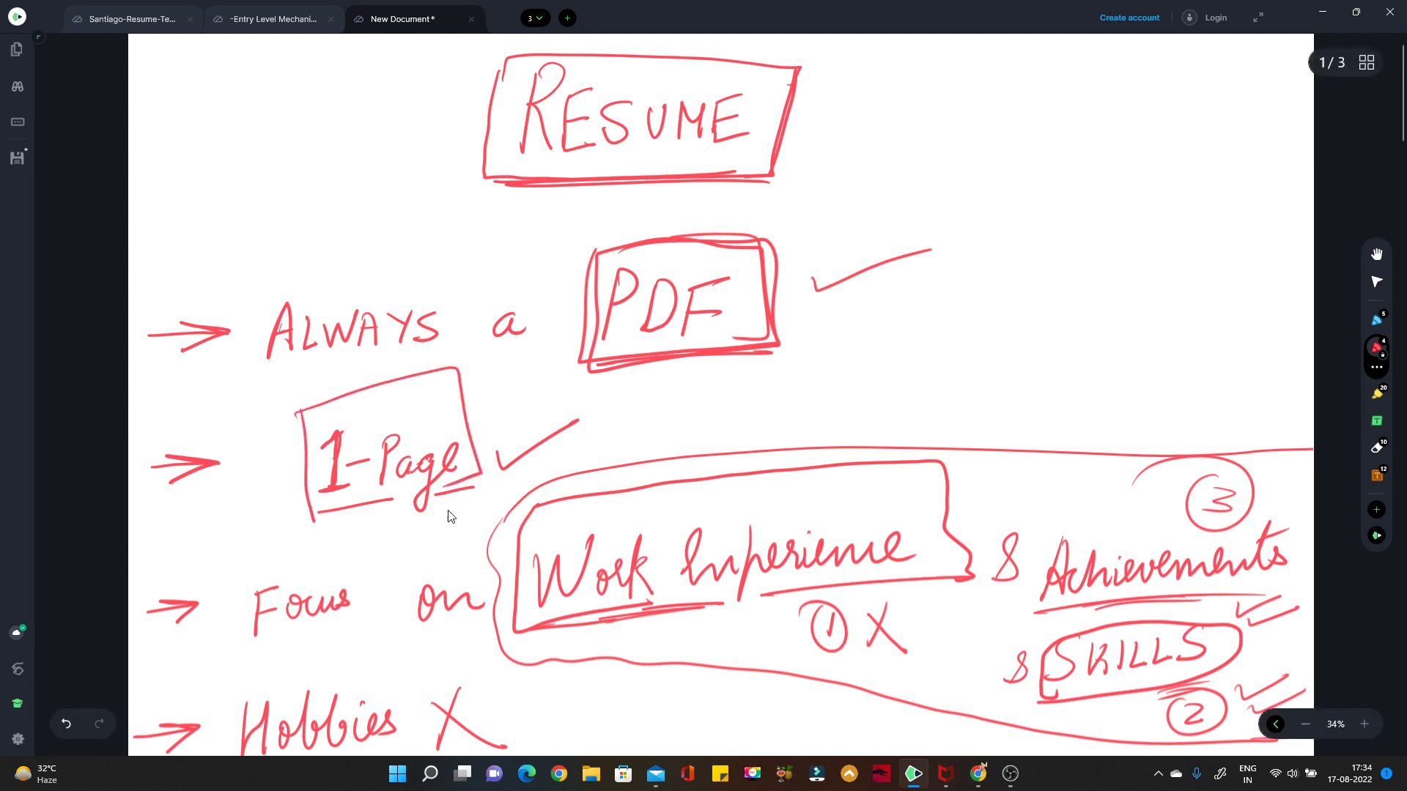
Open the Santiago-Resume tab and scroll through both pages of the template
click(90, 17)
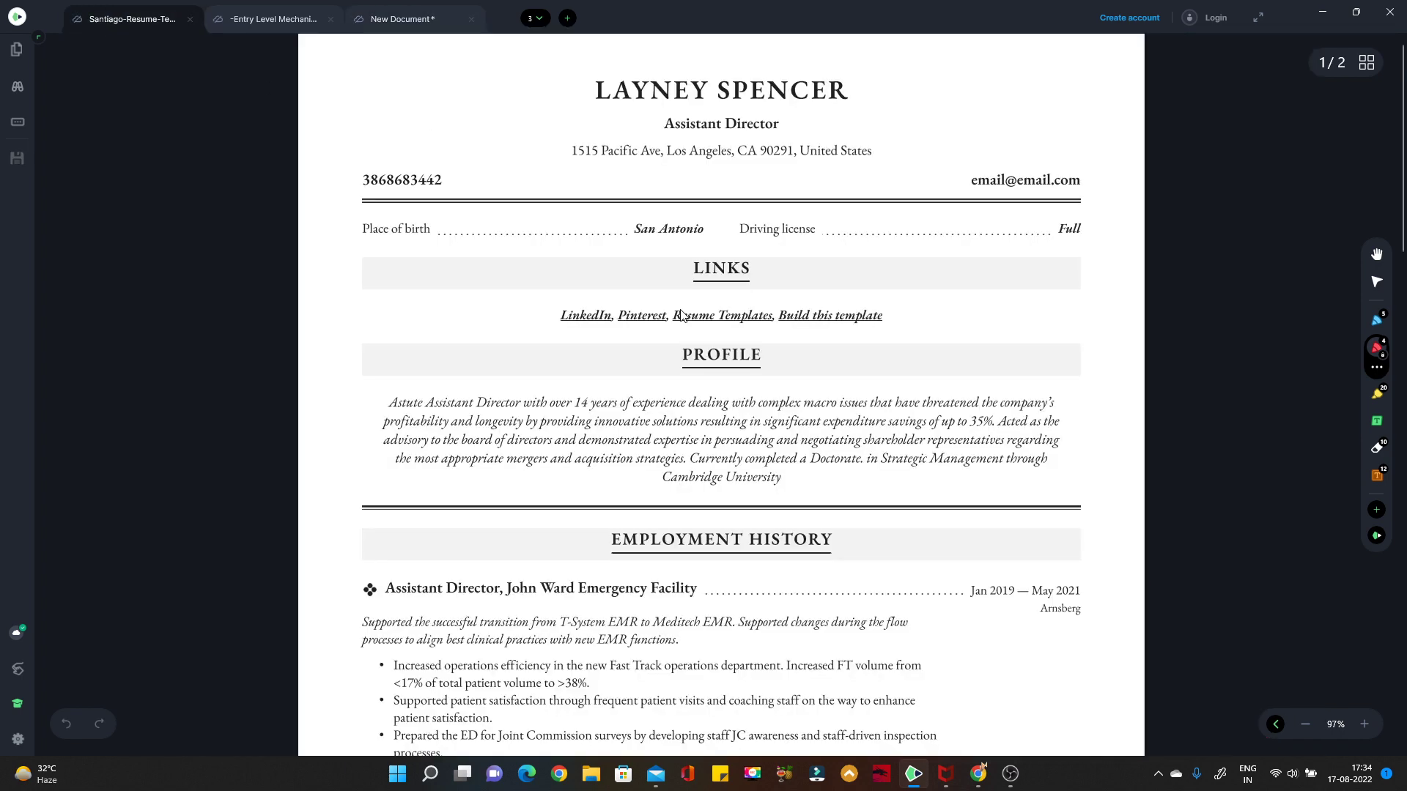
ctrl+scroll(816, 172, up, 2)
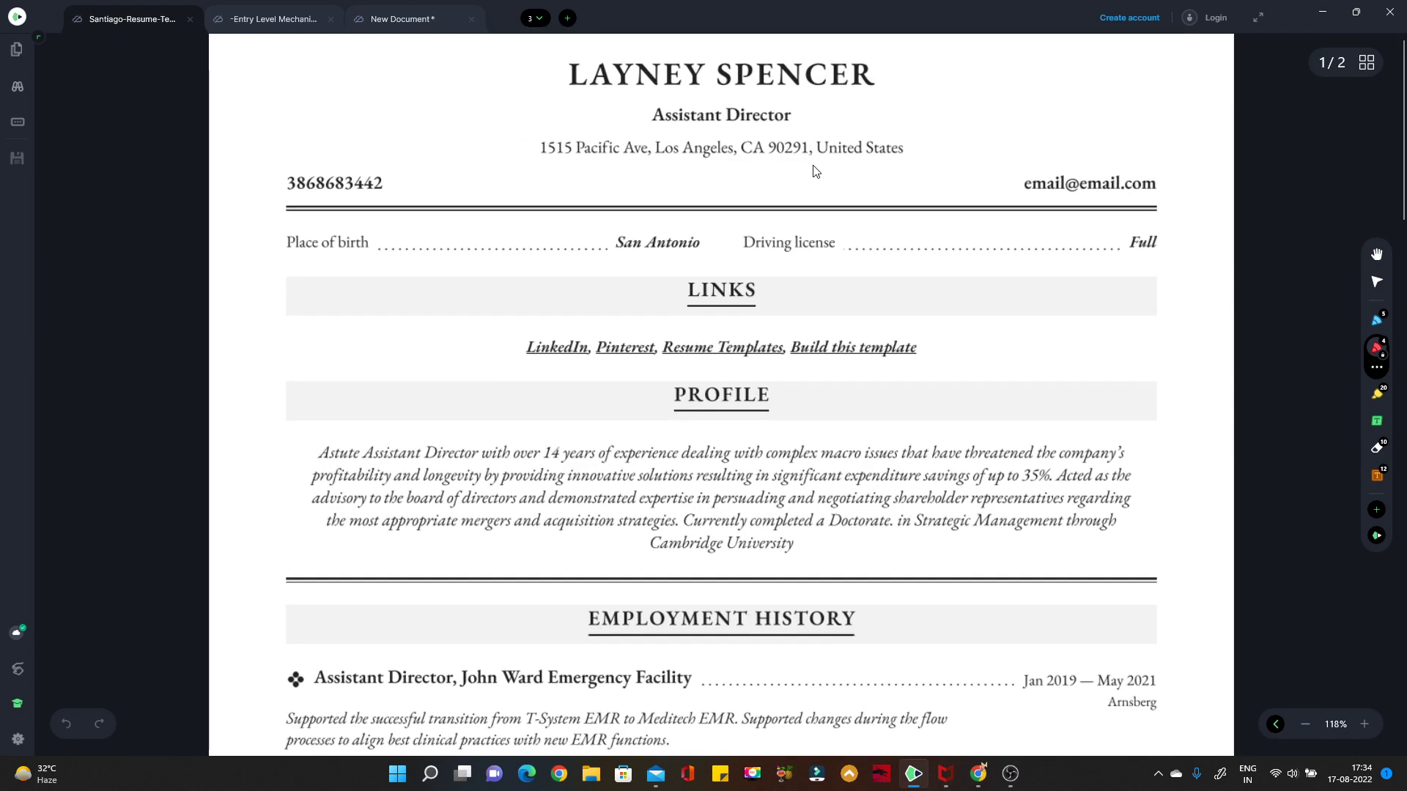
scroll(716, 570, down, 5)
scroll(716, 571, down, 5)
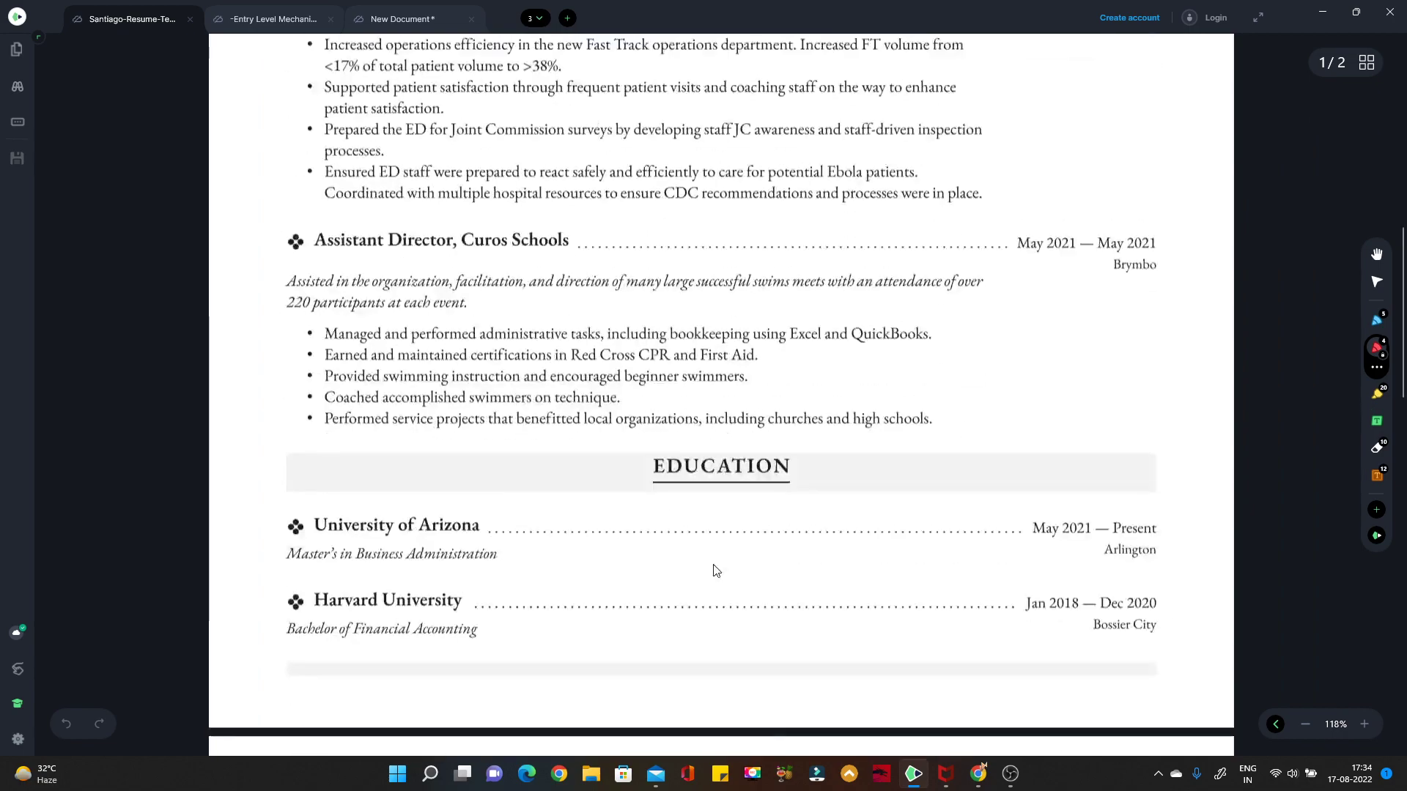
scroll(716, 570, down, 5)
scroll(716, 571, down, 4)
scroll(690, 292, down, 3)
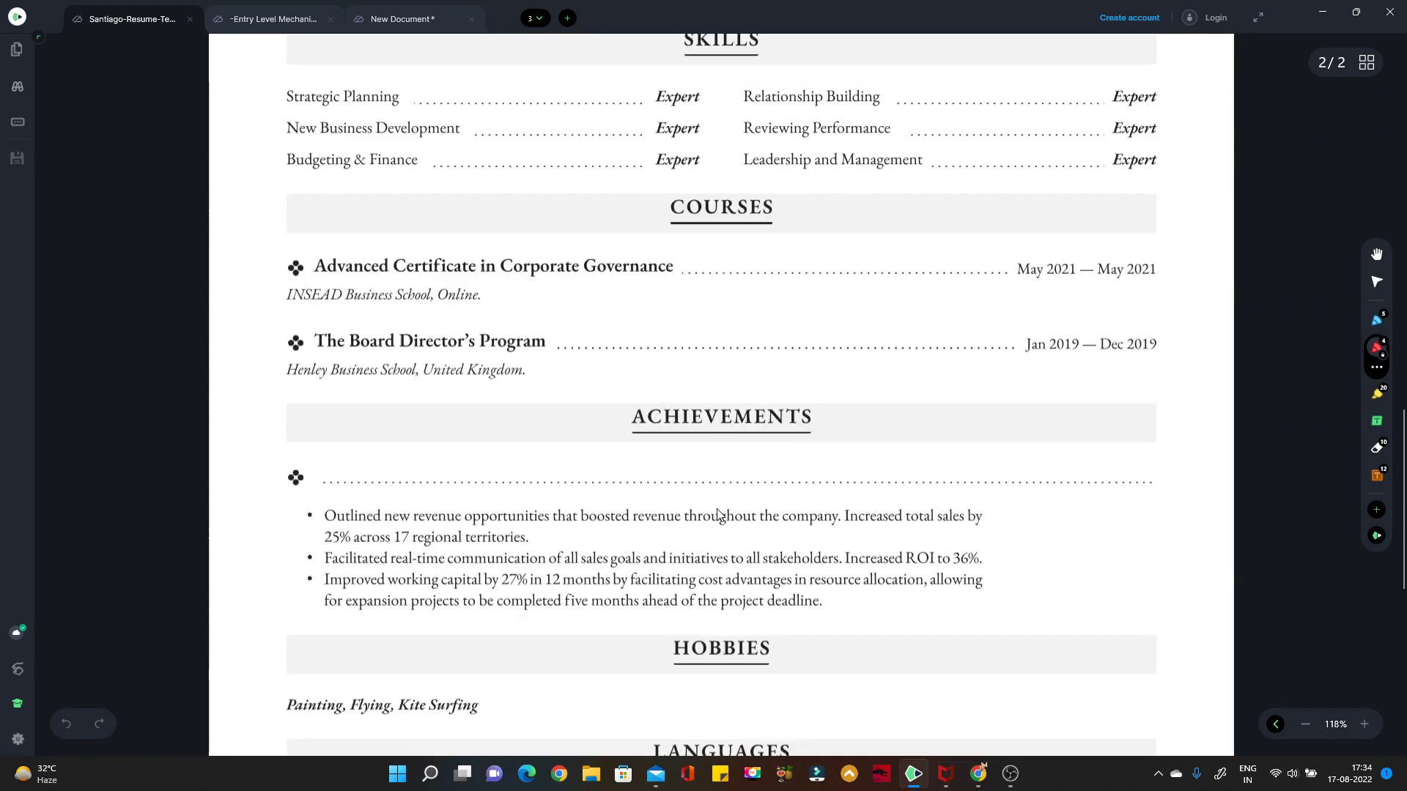
scroll(696, 344, down, 5)
scroll(682, 504, down, 4)
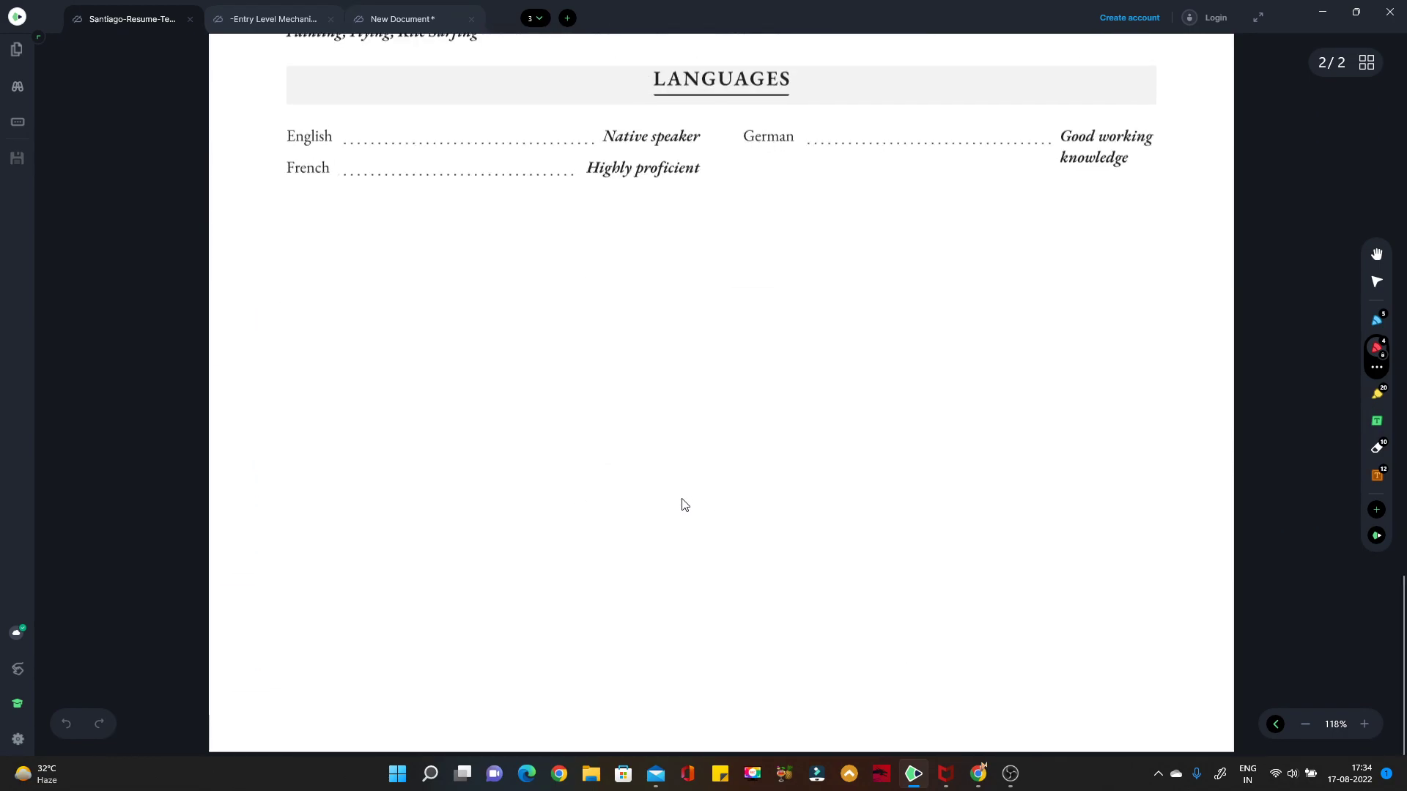
scroll(682, 504, up, 2)
scroll(684, 504, up, 8)
scroll(682, 504, up, 5)
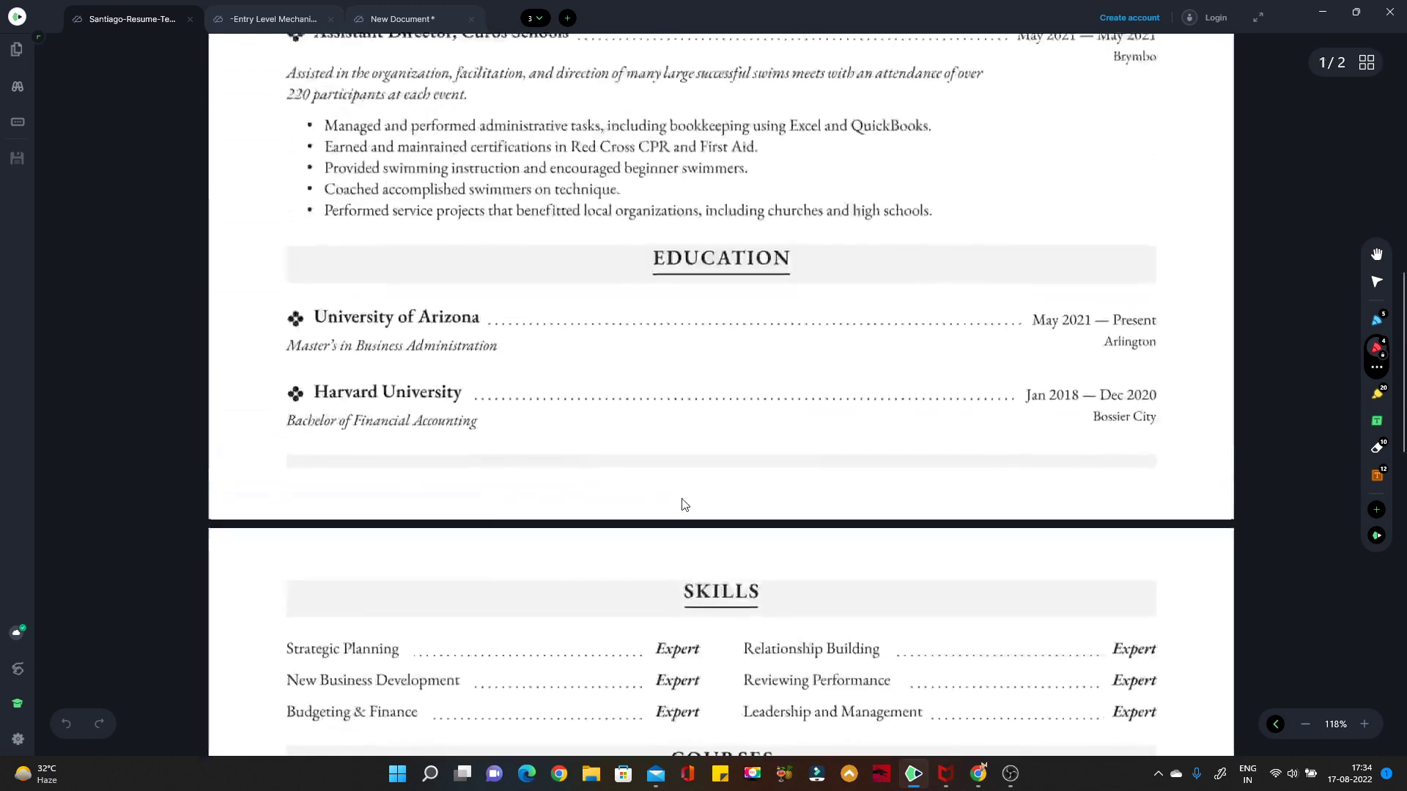
scroll(682, 504, up, 6)
scroll(682, 504, up, 3)
scroll(682, 504, down, 5)
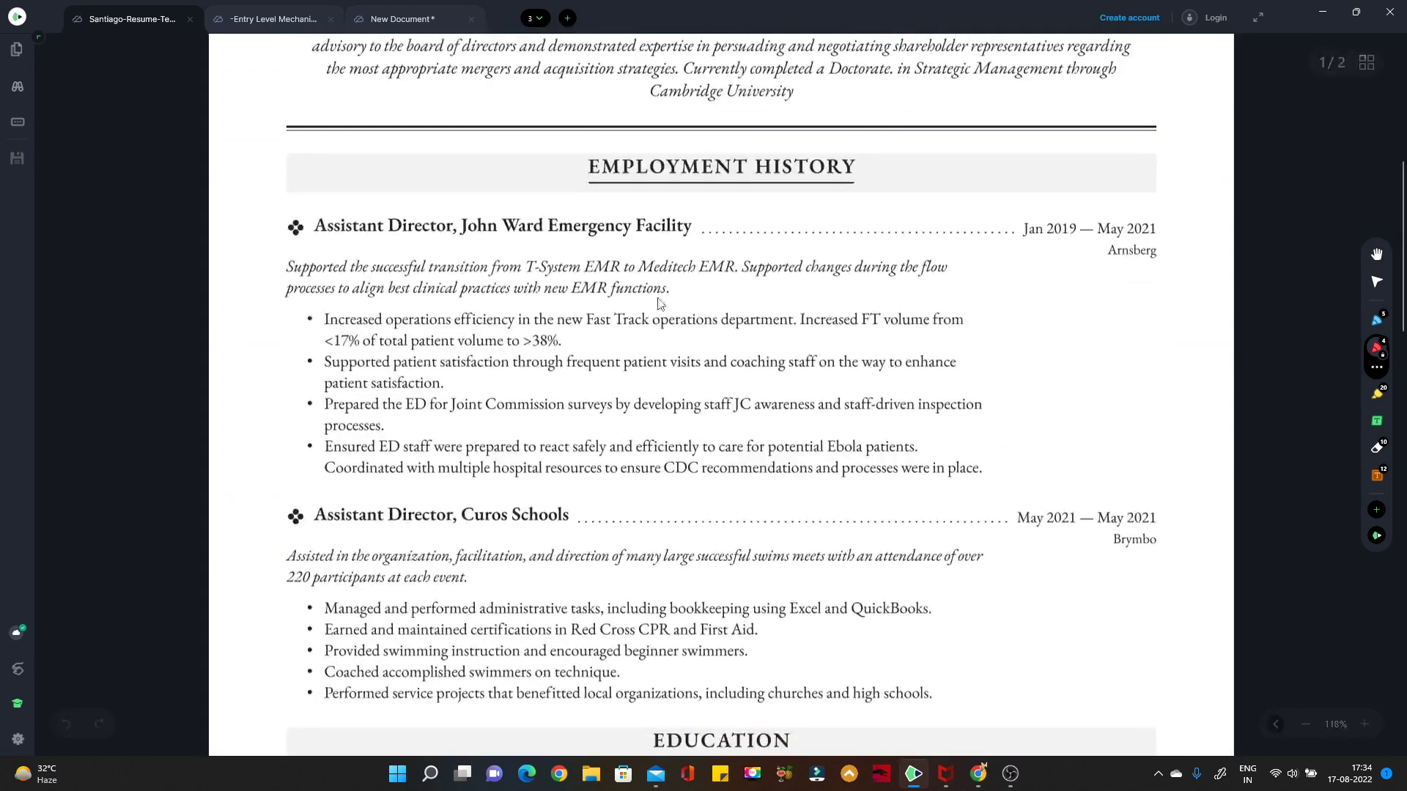
scroll(1095, 491, down, 2)
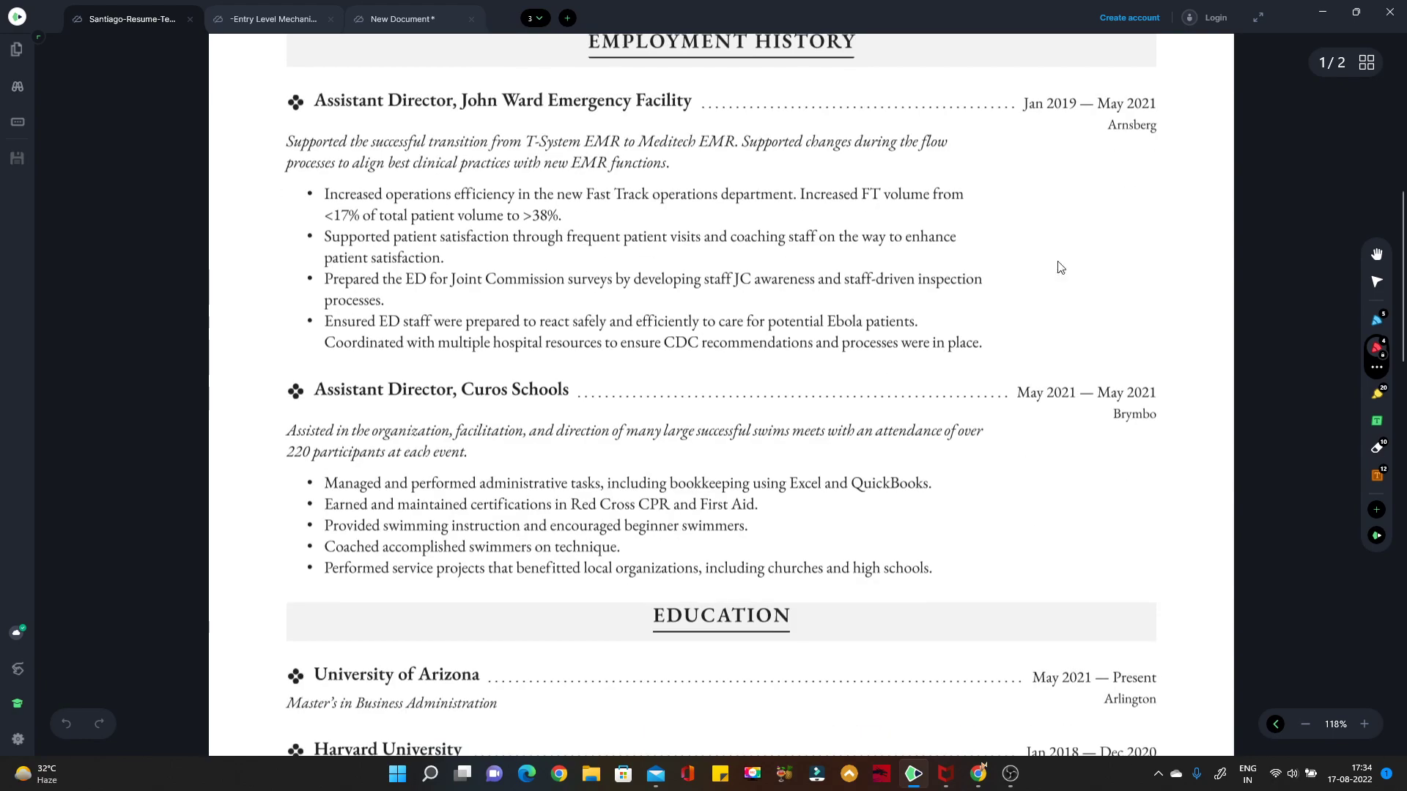
scroll(1056, 462, down, 5)
scroll(644, 279, down, 2)
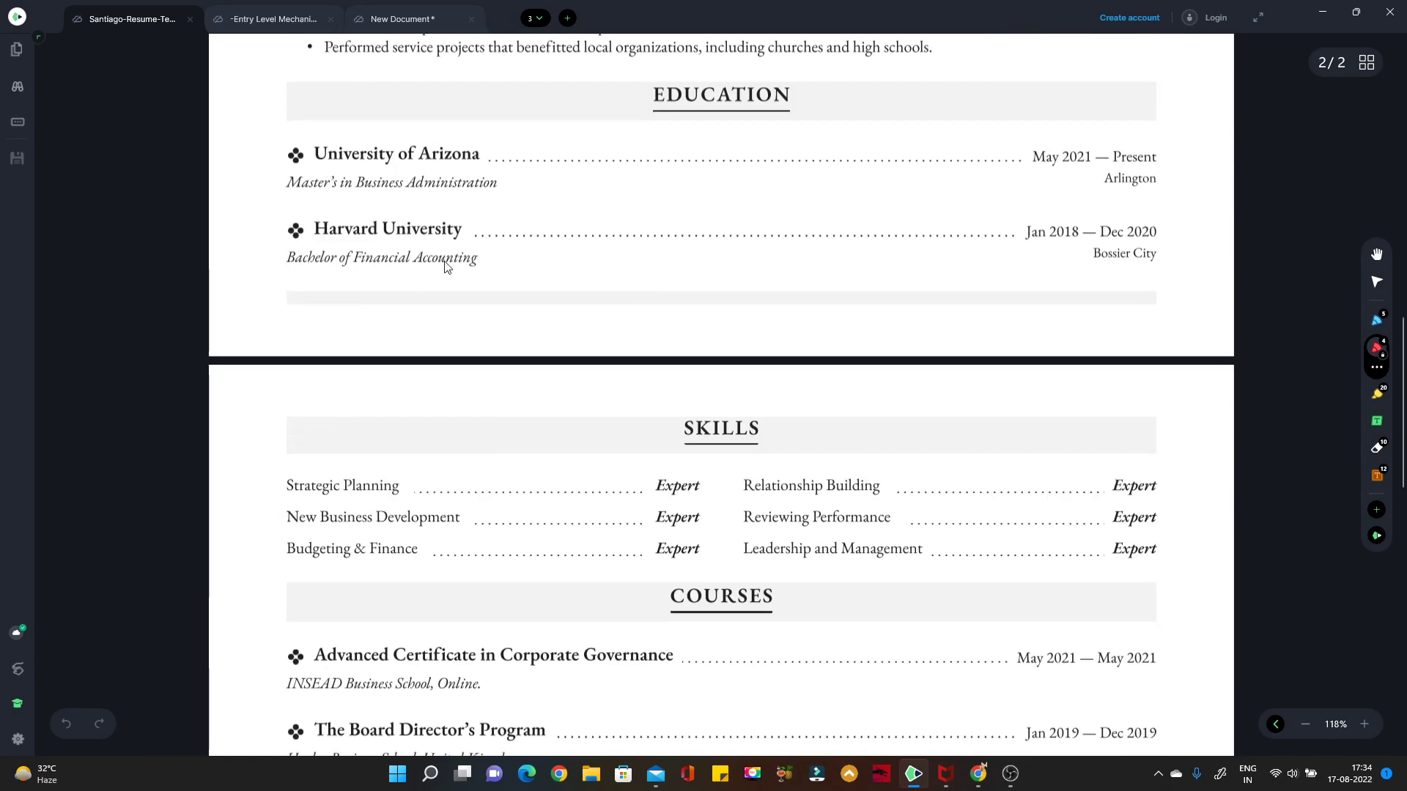
scroll(707, 527, down, 3)
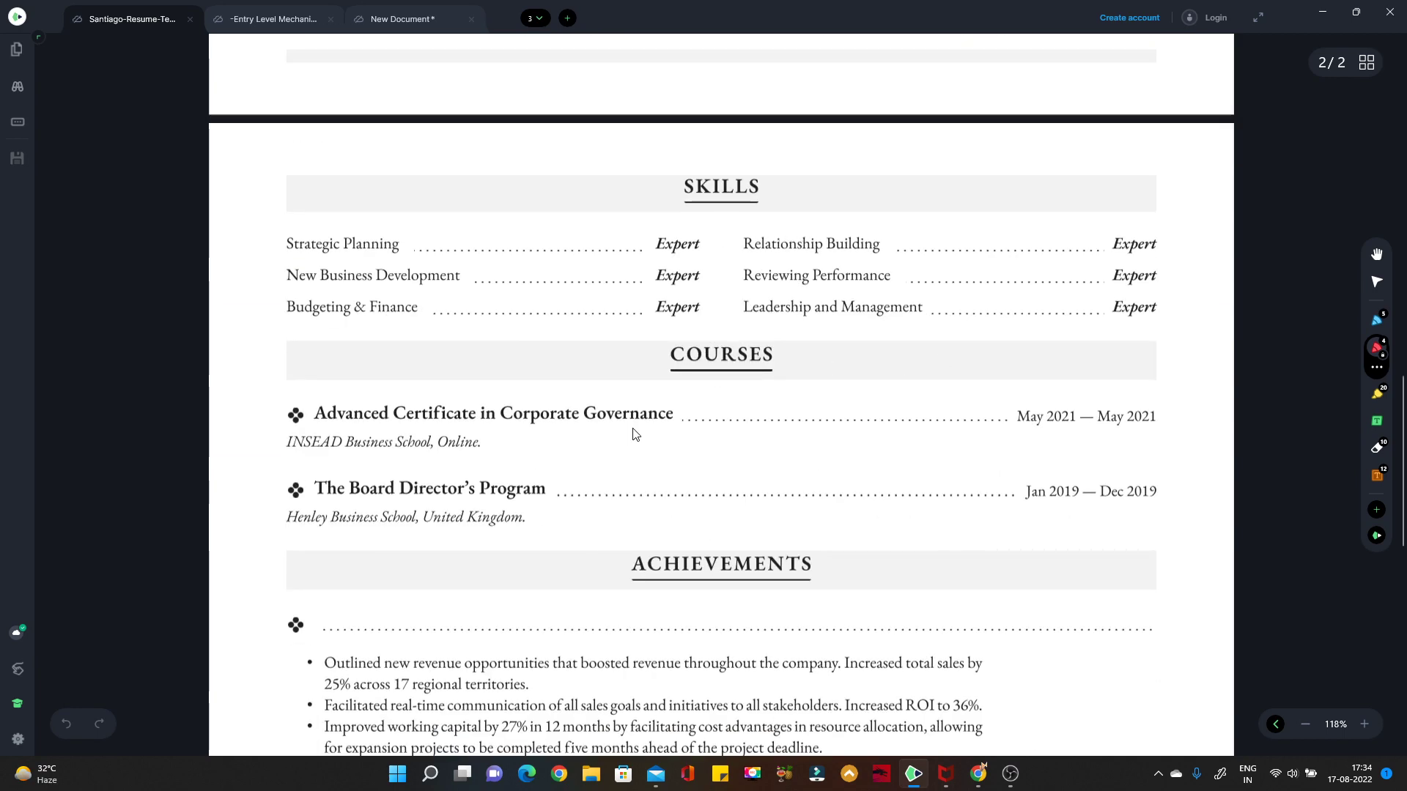
scroll(649, 481, down, 1)
scroll(650, 481, down, 2)
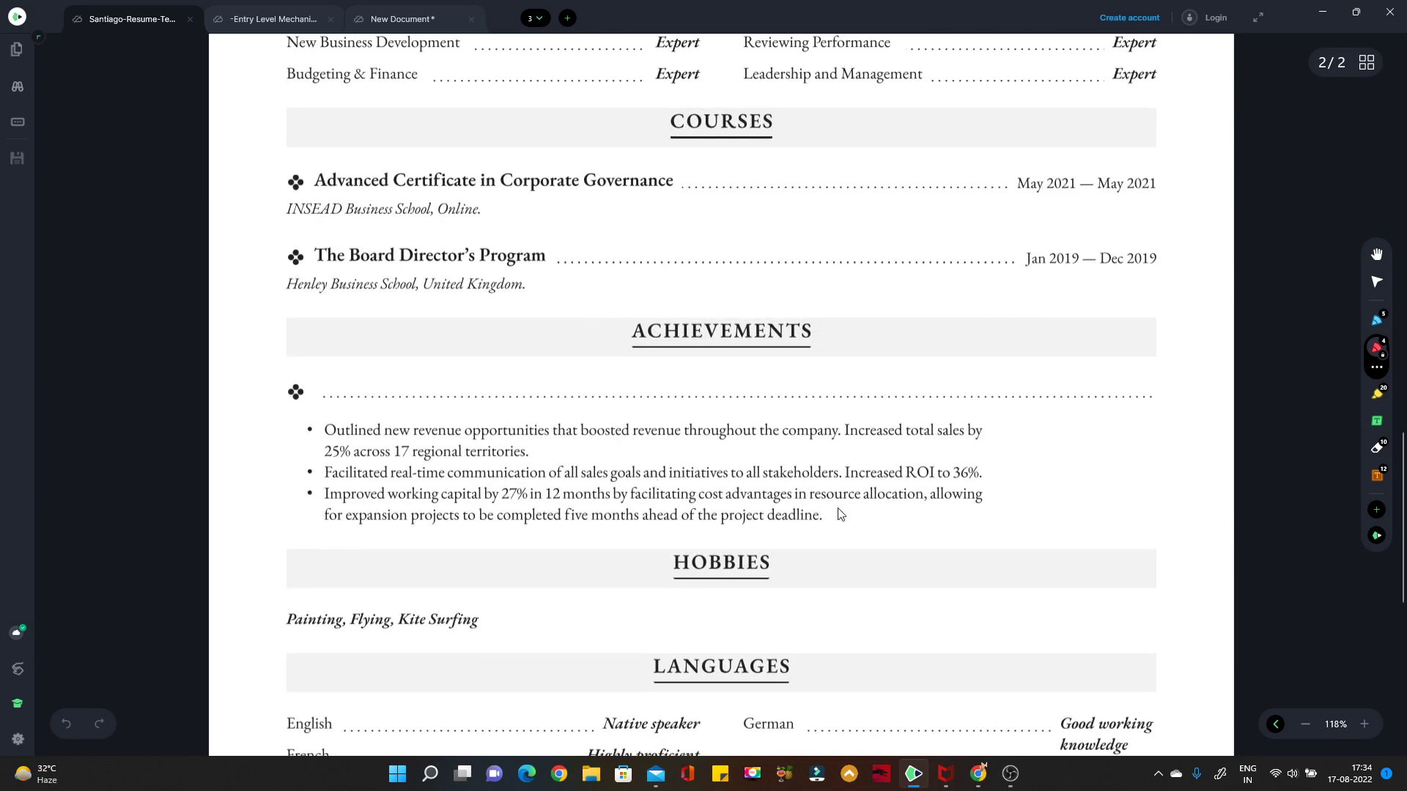
scroll(841, 513, down, 4)
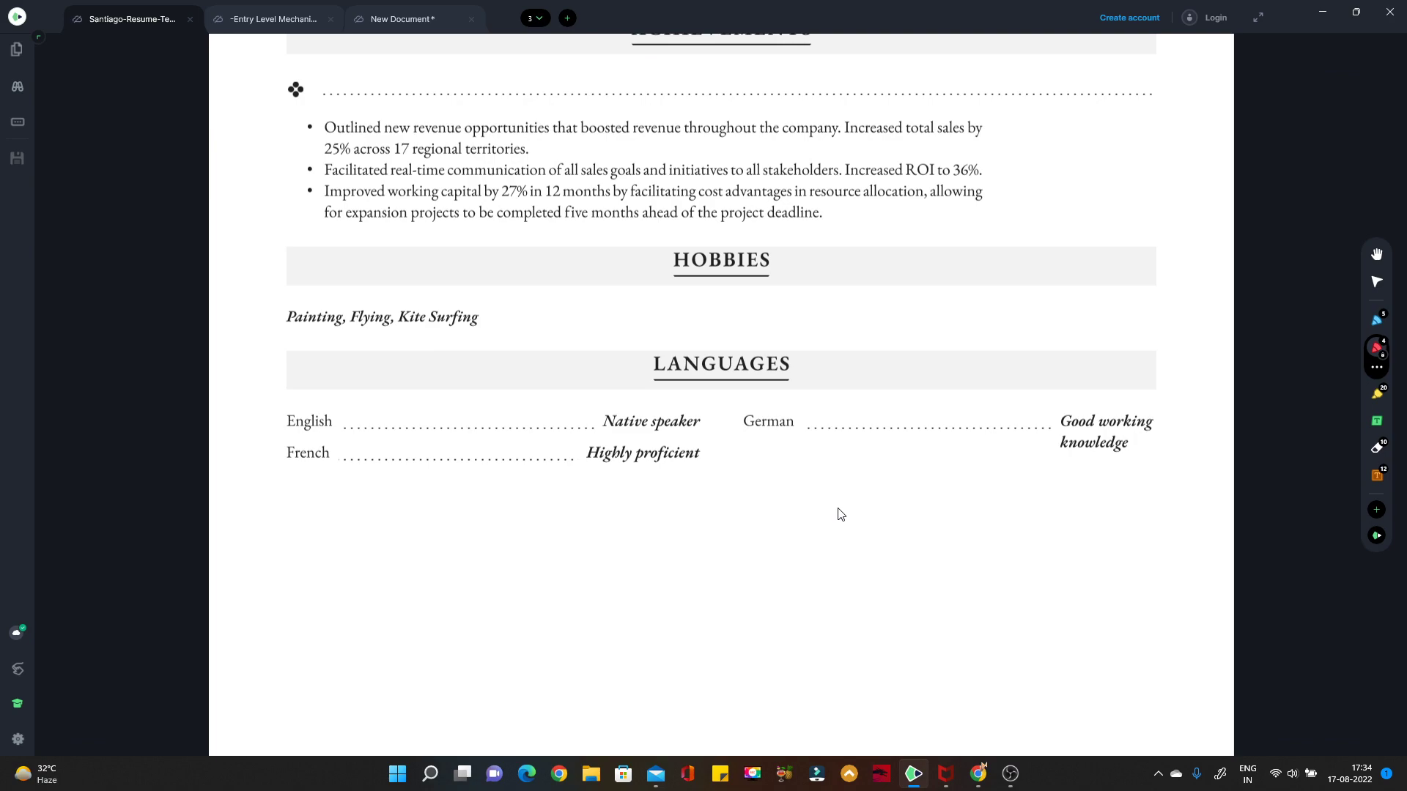
scroll(840, 514, up, 12)
scroll(835, 512, up, 6)
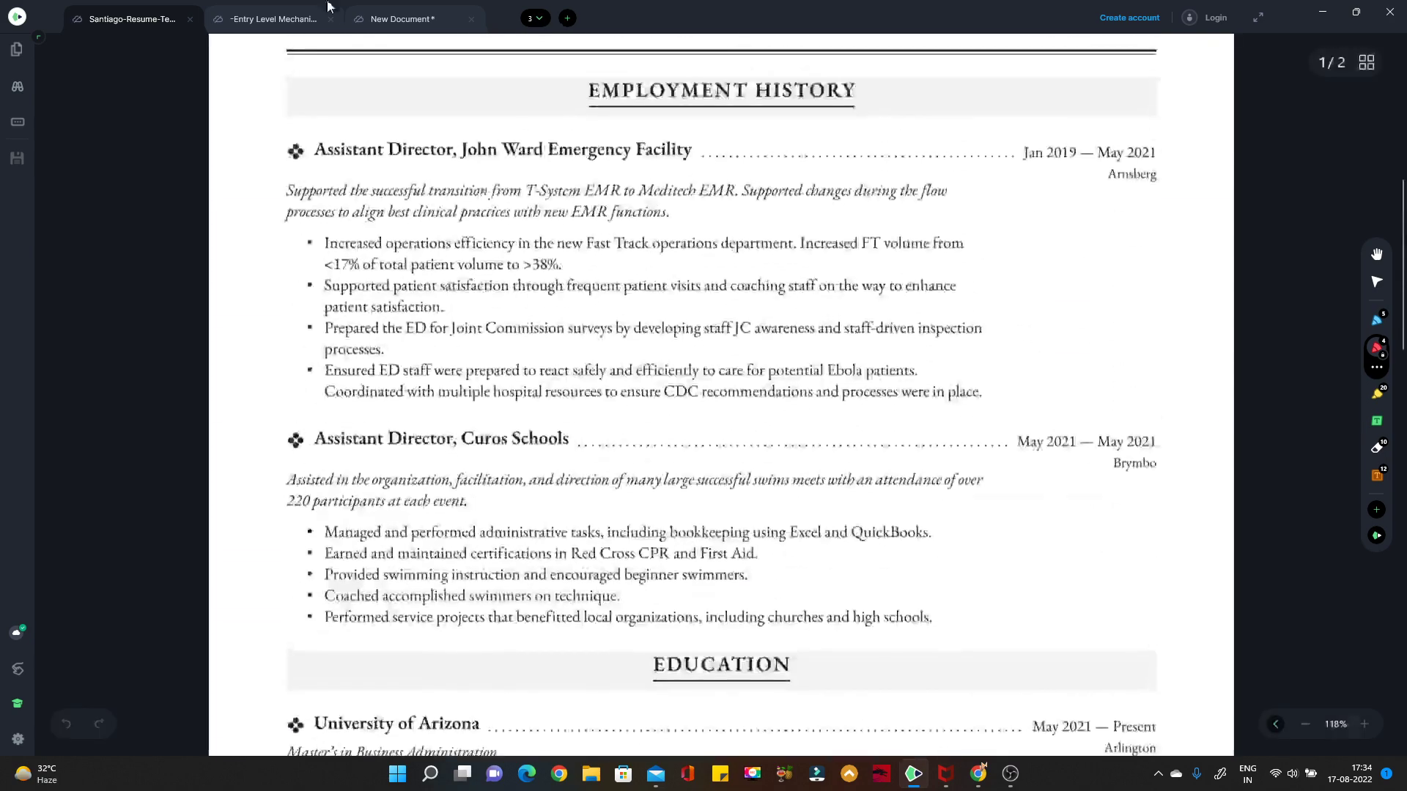
On page 2 of New Document, draw a divider line and write NAME with a box beneath
click(407, 16)
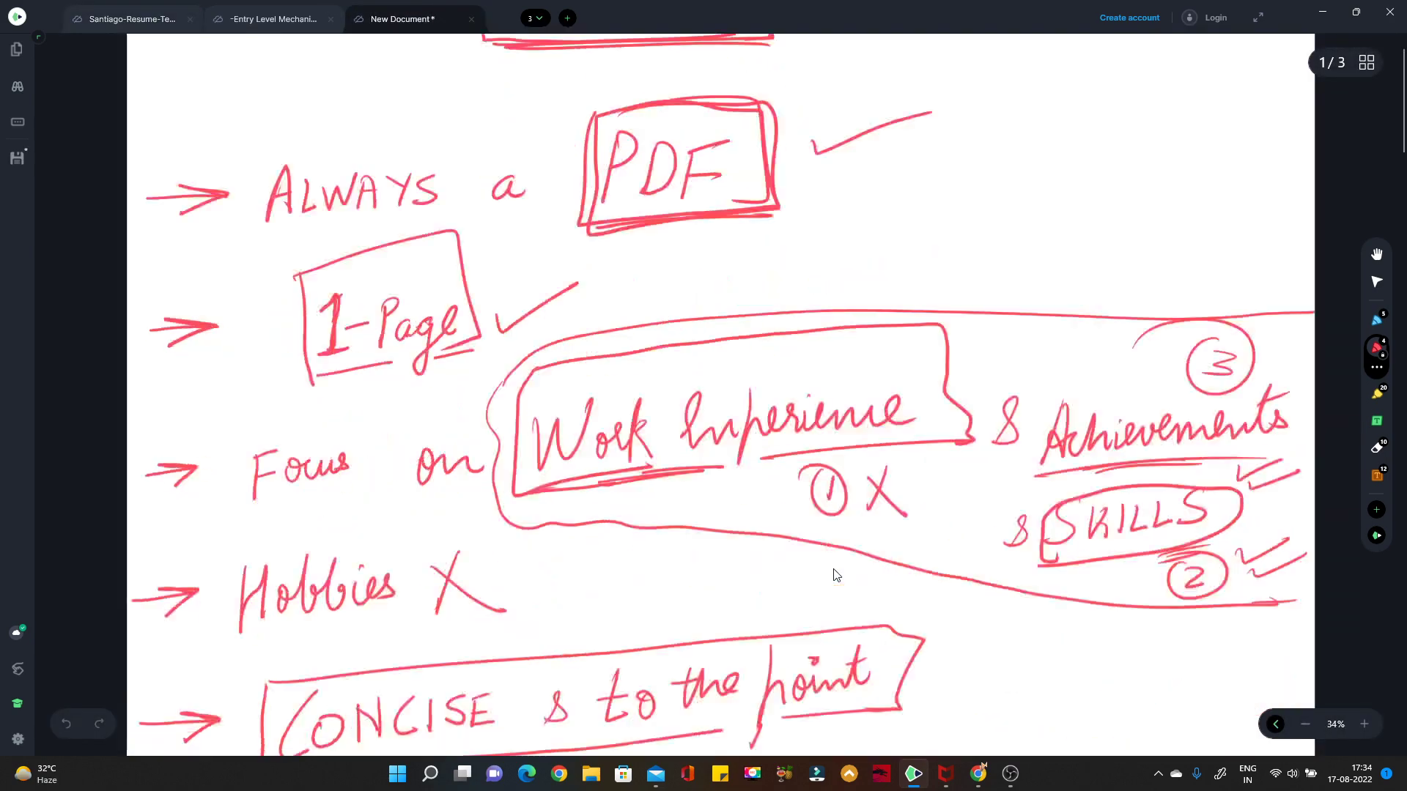
scroll(836, 575, down, 5)
scroll(835, 575, down, 3)
scroll(835, 576, up, 1)
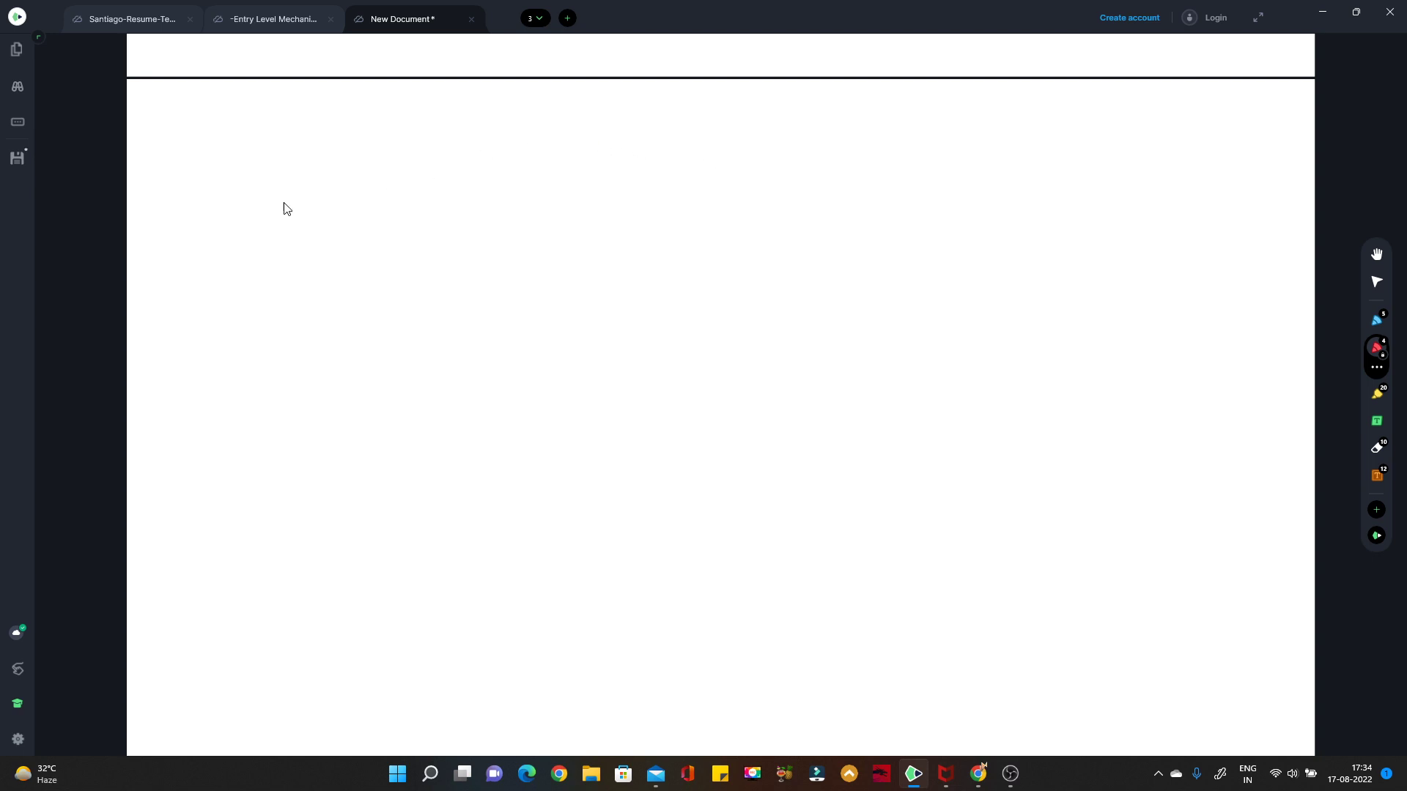
drag(134, 261, 1241, 285)
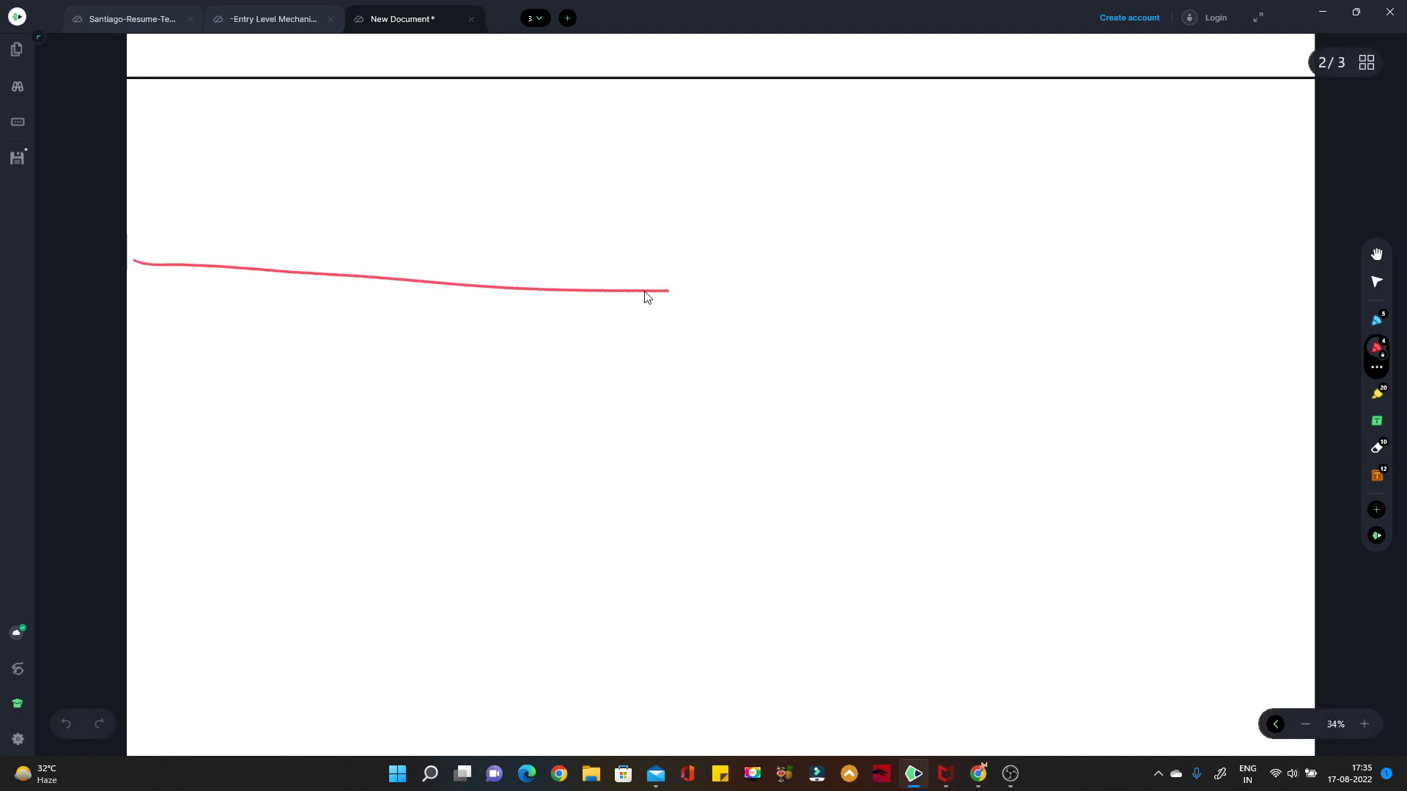
mouse_move(169, 174)
mouse_down()
mouse_move(193, 132)
mouse_move(225, 168)
mouse_move(224, 155)
mouse_up()
mouse_move(239, 174)
mouse_down()
mouse_move(243, 138)
mouse_move(268, 174)
mouse_up()
drag(270, 153, 294, 167)
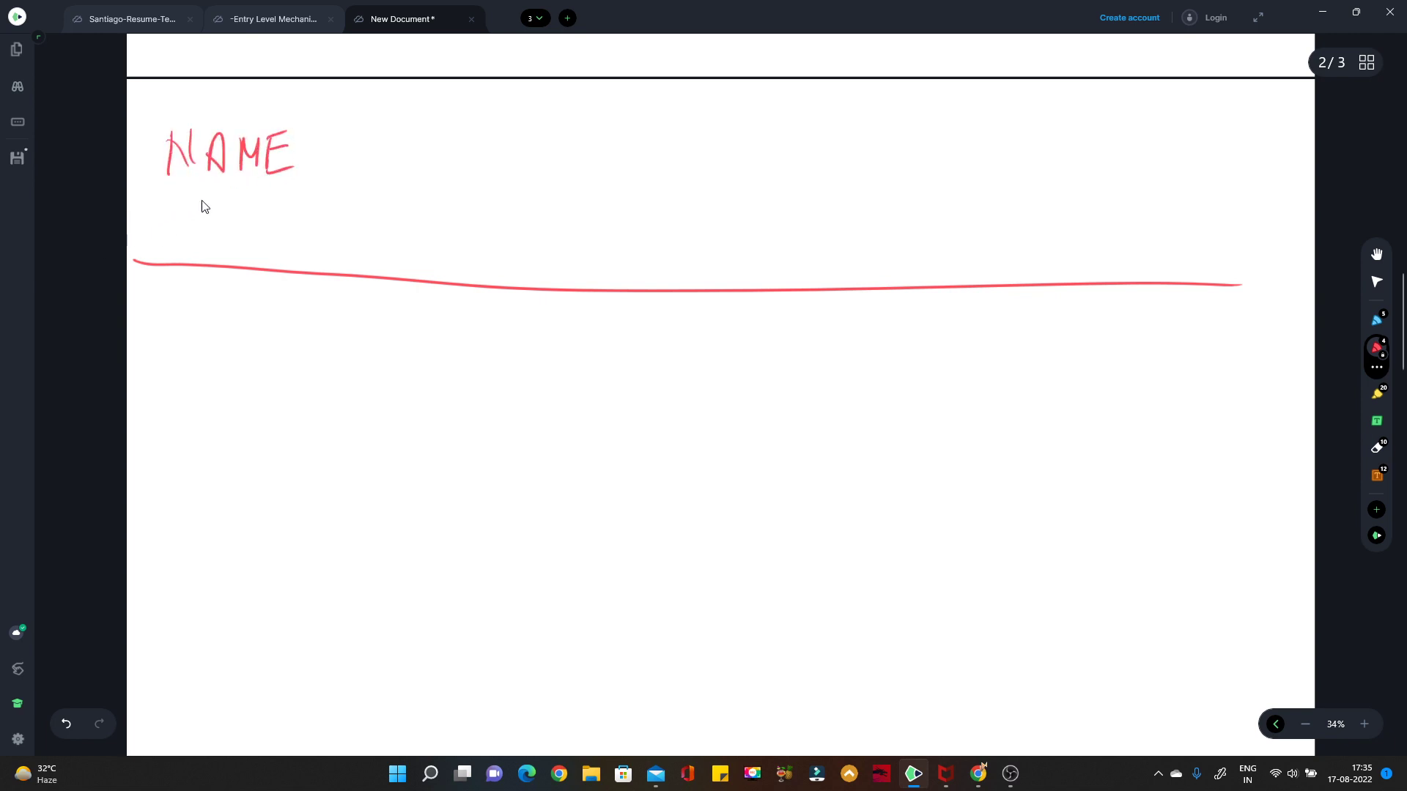
mouse_move(170, 136)
mouse_down()
mouse_move(195, 170)
mouse_move(164, 249)
mouse_move(419, 203)
mouse_move(205, 262)
mouse_up()
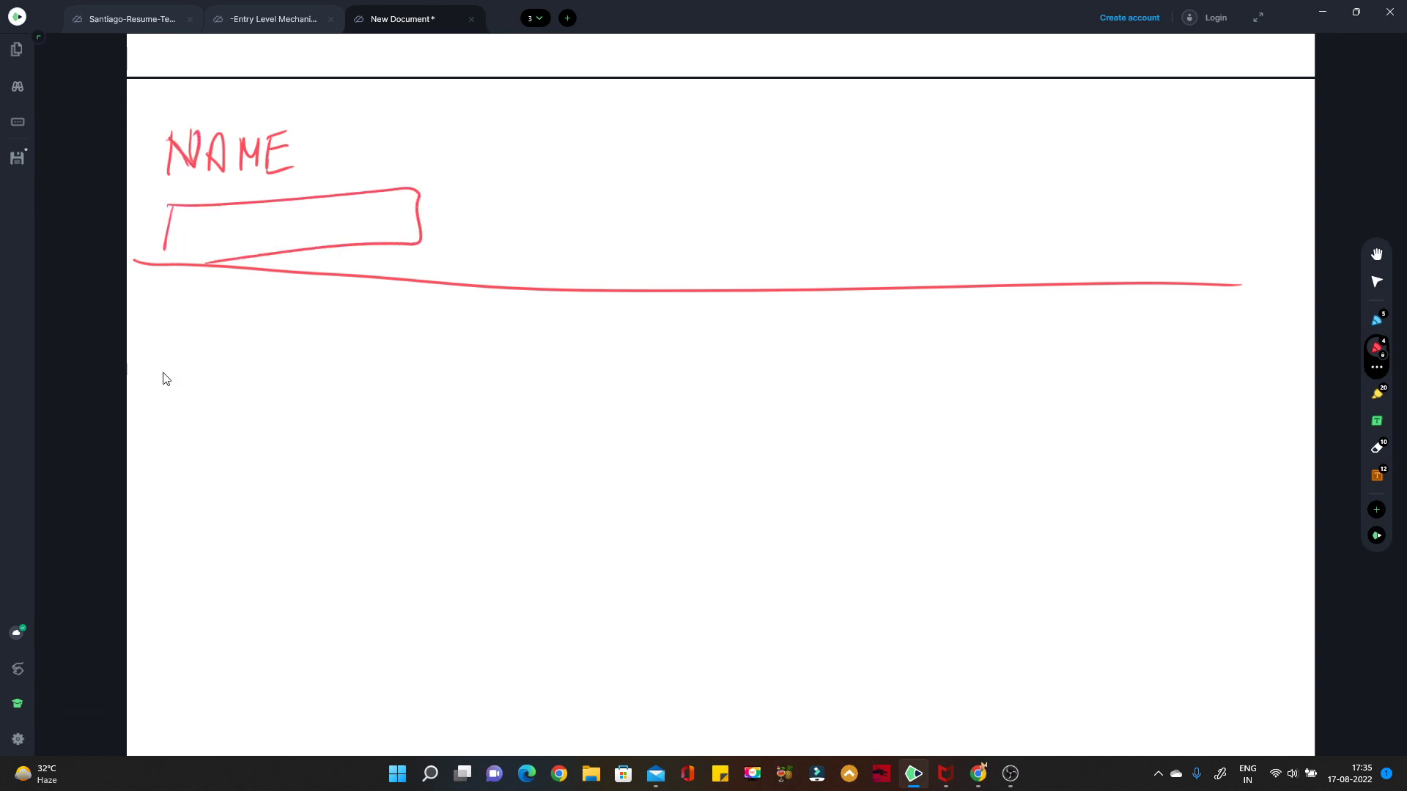
Write the 'Edu' heading, draw an arrowed vertical line and a bottom divider in red
mouse_move(165, 364)
mouse_down()
mouse_move(160, 402)
mouse_move(183, 362)
mouse_move(181, 380)
mouse_up()
drag(162, 401, 241, 387)
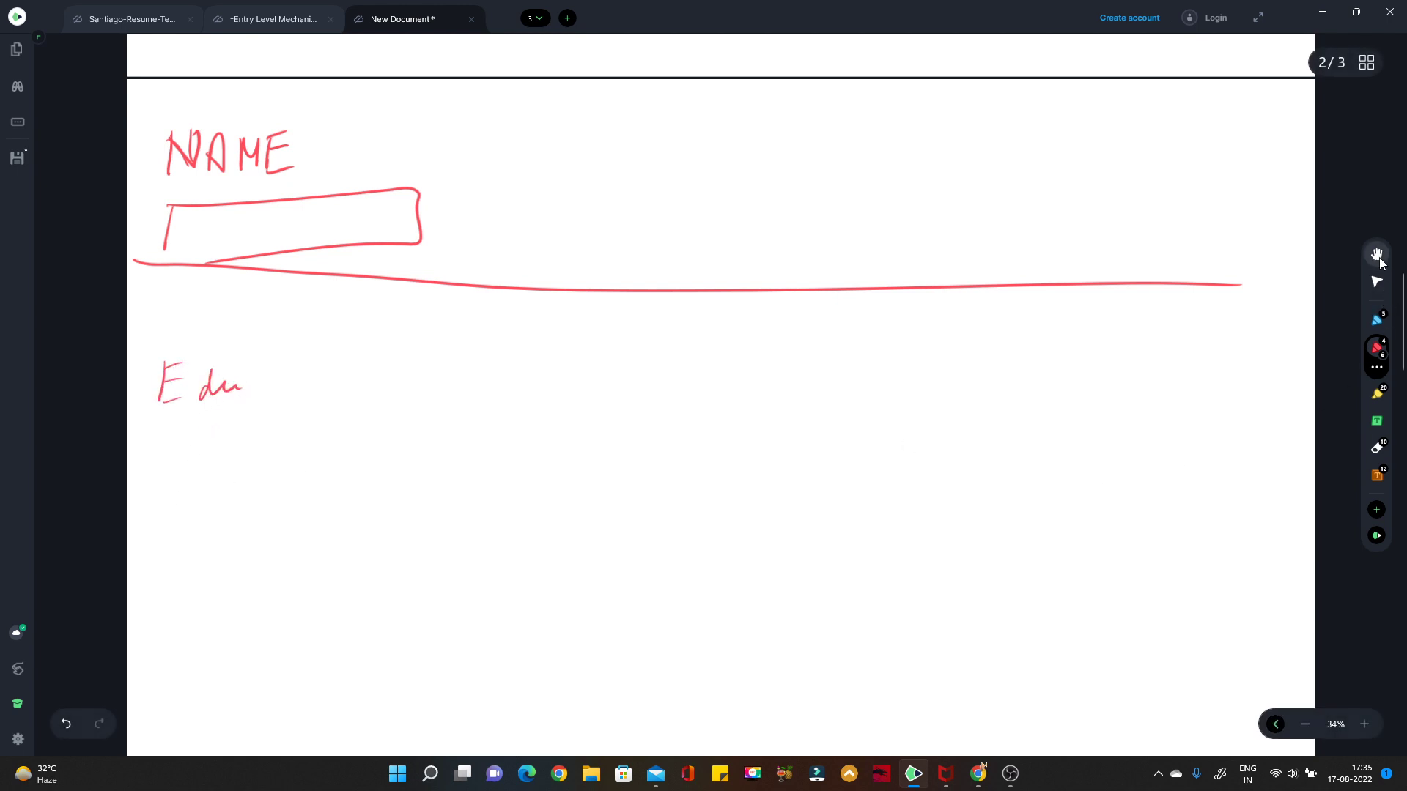
scroll(1246, 352, down, 3)
click(1380, 359)
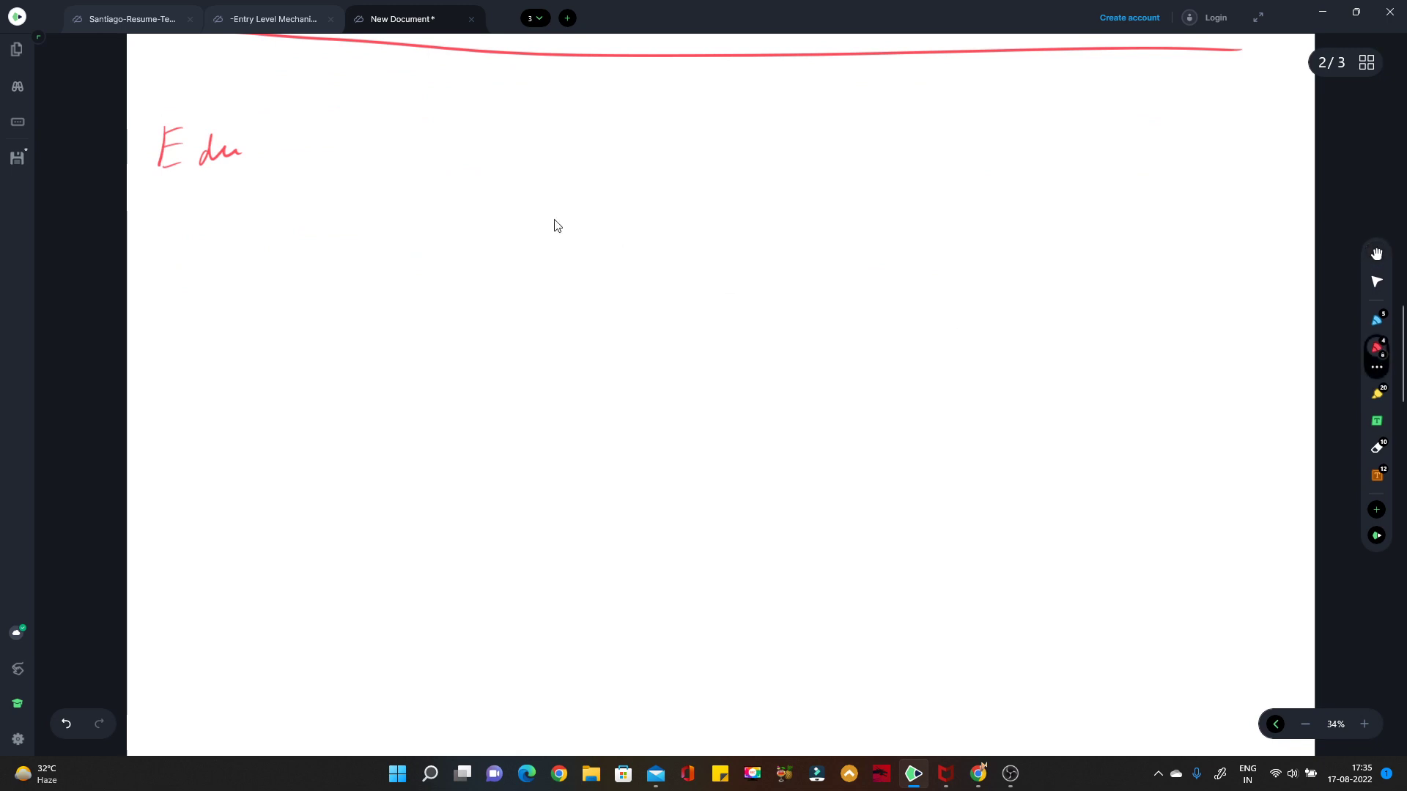
mouse_move(345, 64)
mouse_down()
mouse_move(361, 549)
mouse_move(346, 630)
mouse_move(413, 600)
mouse_up()
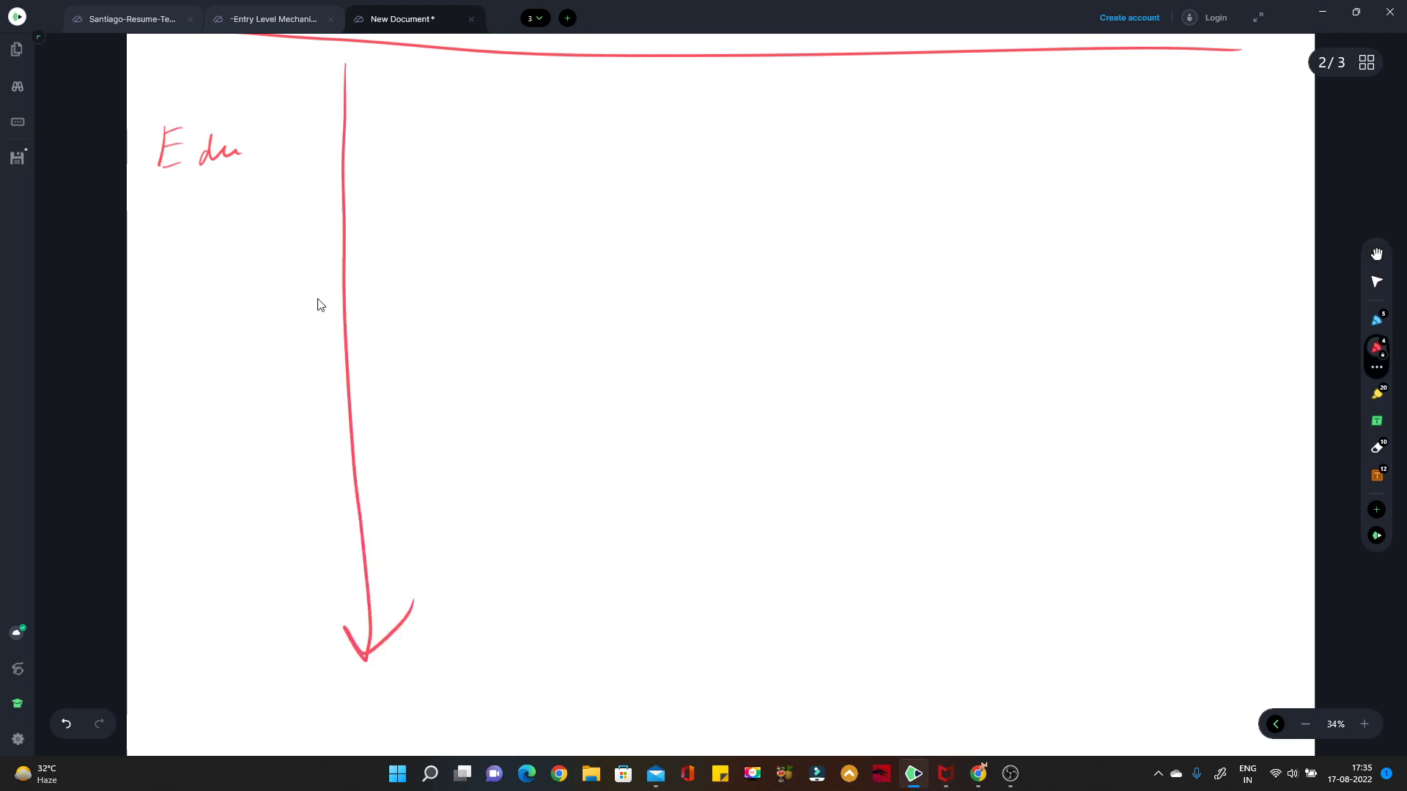
mouse_move(323, 93)
mouse_down()
mouse_move(355, 84)
mouse_move(357, 102)
mouse_up()
drag(141, 694, 1314, 654)
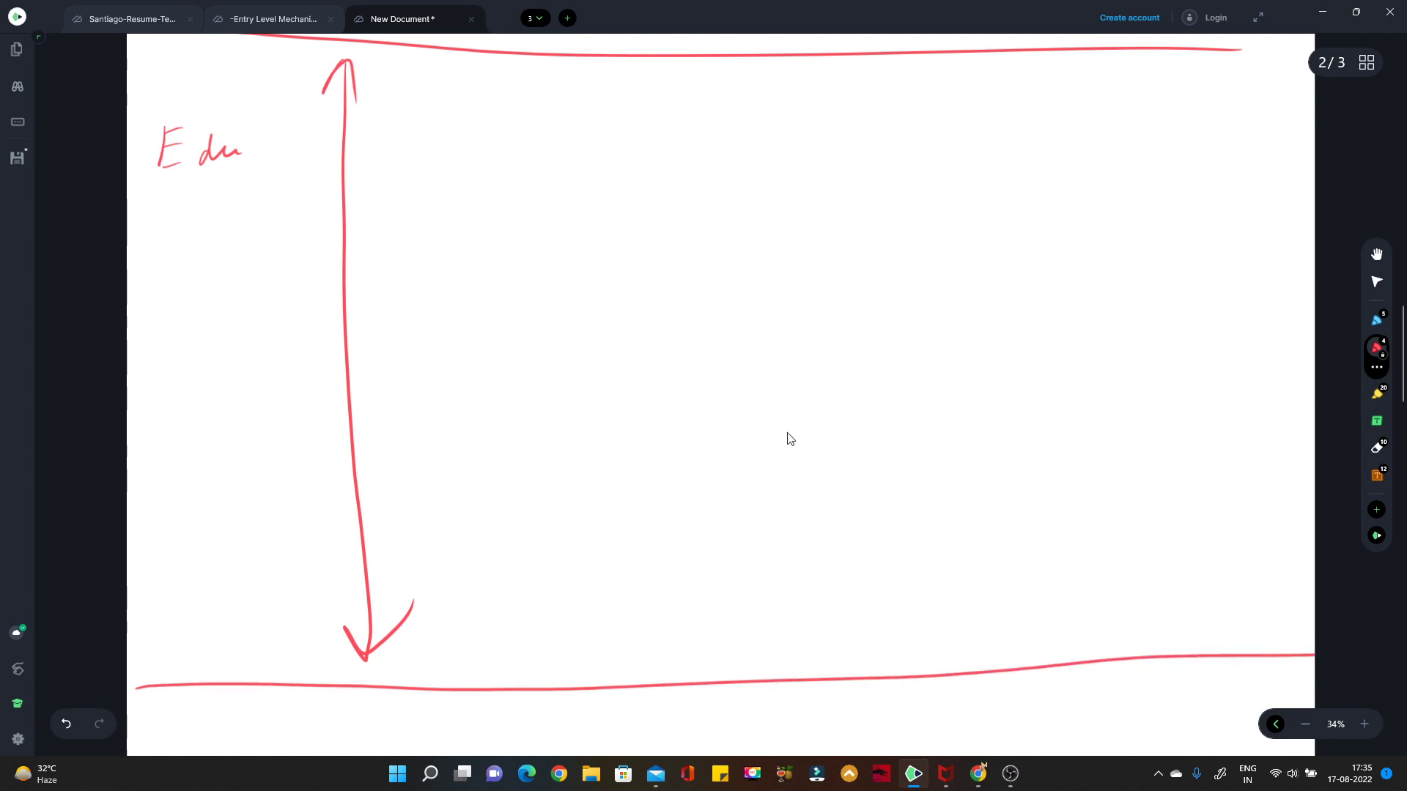
click(1376, 254)
scroll(1263, 317, down, 1)
scroll(1243, 305, down, 6)
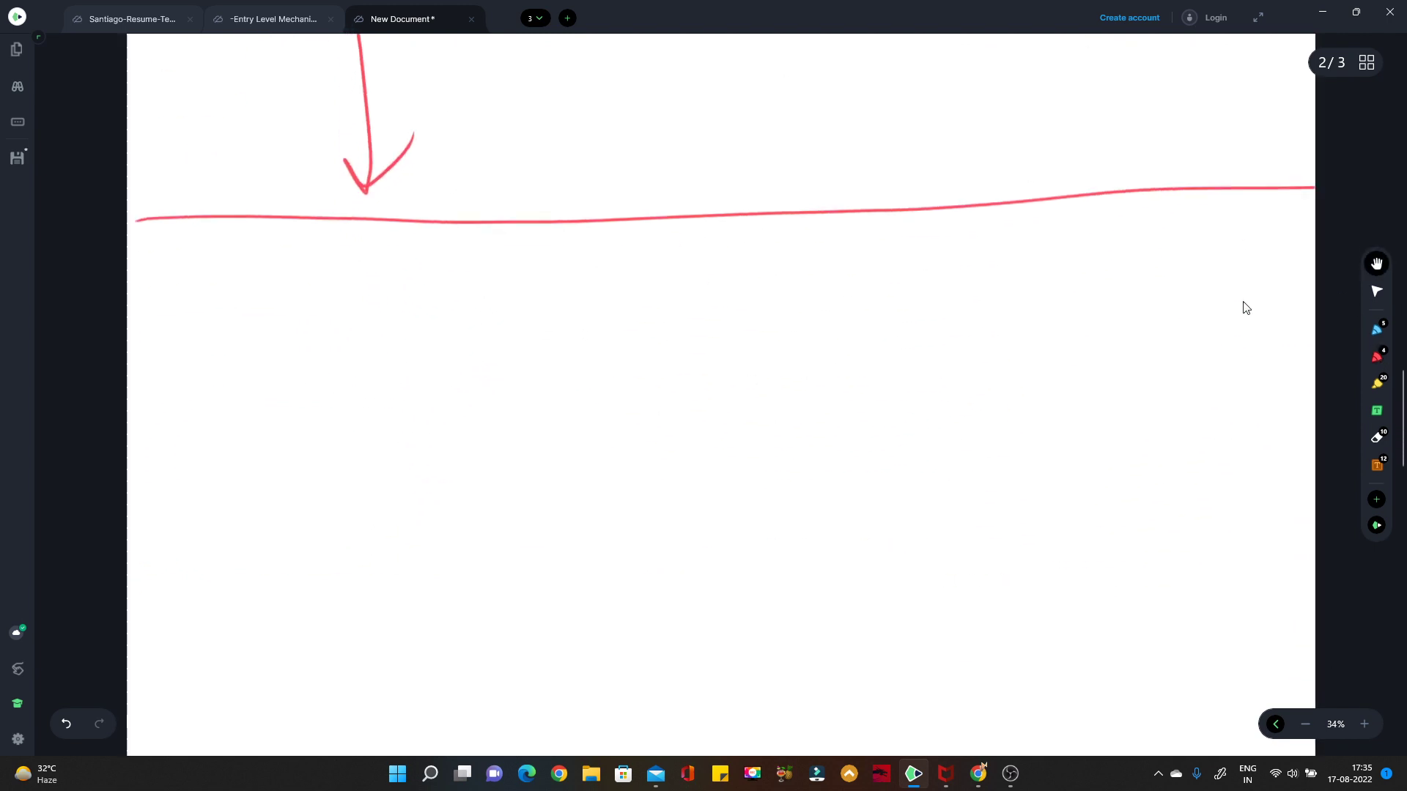
scroll(1289, 330, down, 2)
Write an underlined 'W.E.' heading and the underlined company name 'RVMCAD' beneath it
click(1376, 357)
mouse_move(203, 139)
mouse_down()
mouse_move(208, 163)
mouse_move(256, 134)
mouse_move(272, 178)
mouse_up()
click(263, 157)
drag(279, 141, 295, 138)
drag(275, 159, 298, 172)
click(317, 163)
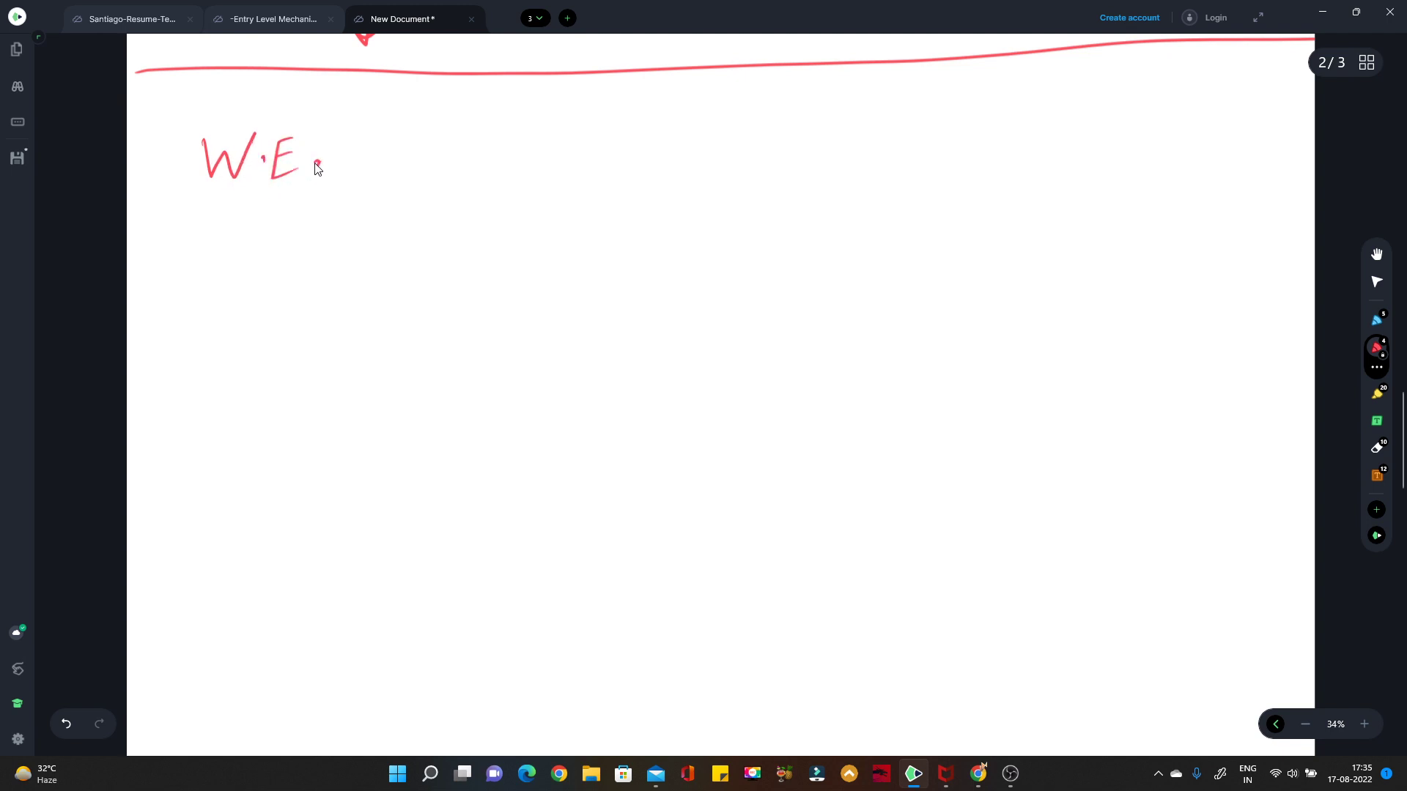
drag(188, 204, 358, 190)
drag(193, 262, 190, 296)
mouse_move(193, 264)
mouse_down()
mouse_move(207, 293)
mouse_move(251, 270)
mouse_move(277, 290)
mouse_up()
mouse_move(280, 273)
mouse_down()
mouse_move(267, 291)
mouse_move(310, 283)
mouse_up()
drag(318, 271, 320, 291)
drag(177, 318, 388, 303)
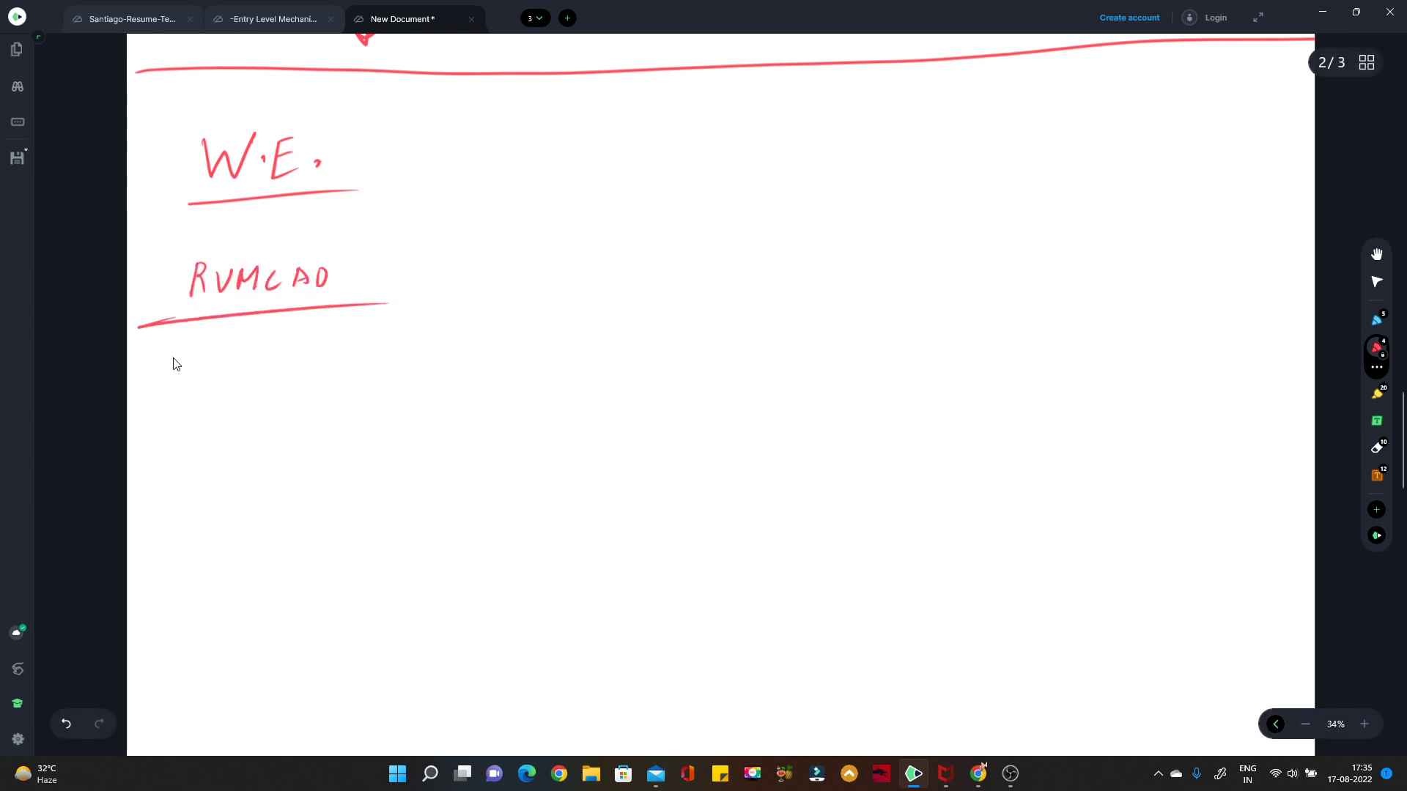
Write 'Designer 2018 - 21' and draw arrow bullet points below it
drag(171, 355, 169, 386)
mouse_move(171, 356)
mouse_down()
mouse_move(172, 383)
mouse_move(196, 376)
mouse_up()
mouse_move(209, 367)
mouse_down()
mouse_move(203, 381)
mouse_move(226, 397)
mouse_move(296, 362)
mouse_up()
mouse_move(386, 346)
mouse_down()
mouse_move(412, 363)
mouse_move(506, 347)
mouse_up()
drag(523, 341, 561, 362)
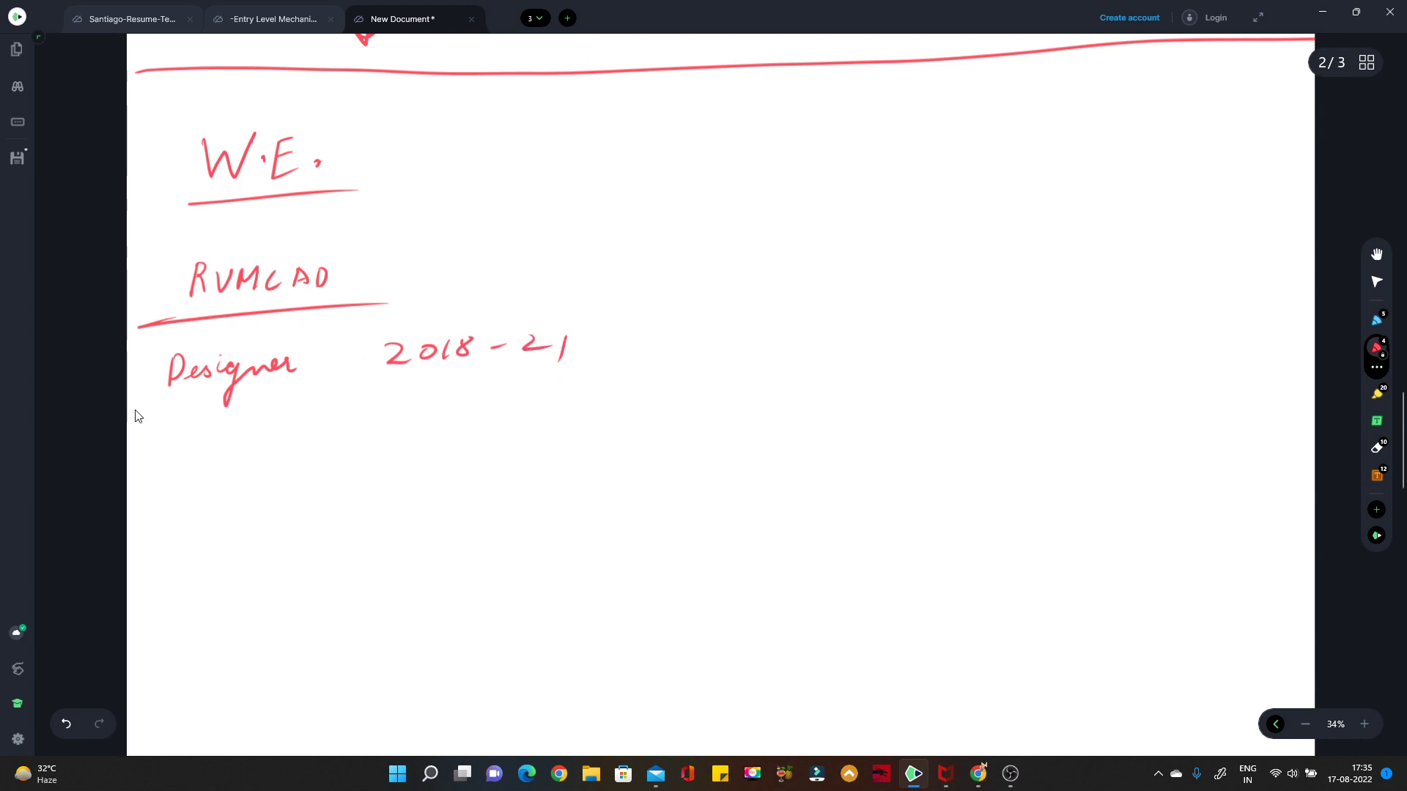
mouse_move(145, 439)
mouse_down()
mouse_move(213, 436)
mouse_move(166, 455)
mouse_move(231, 475)
mouse_move(181, 502)
mouse_up()
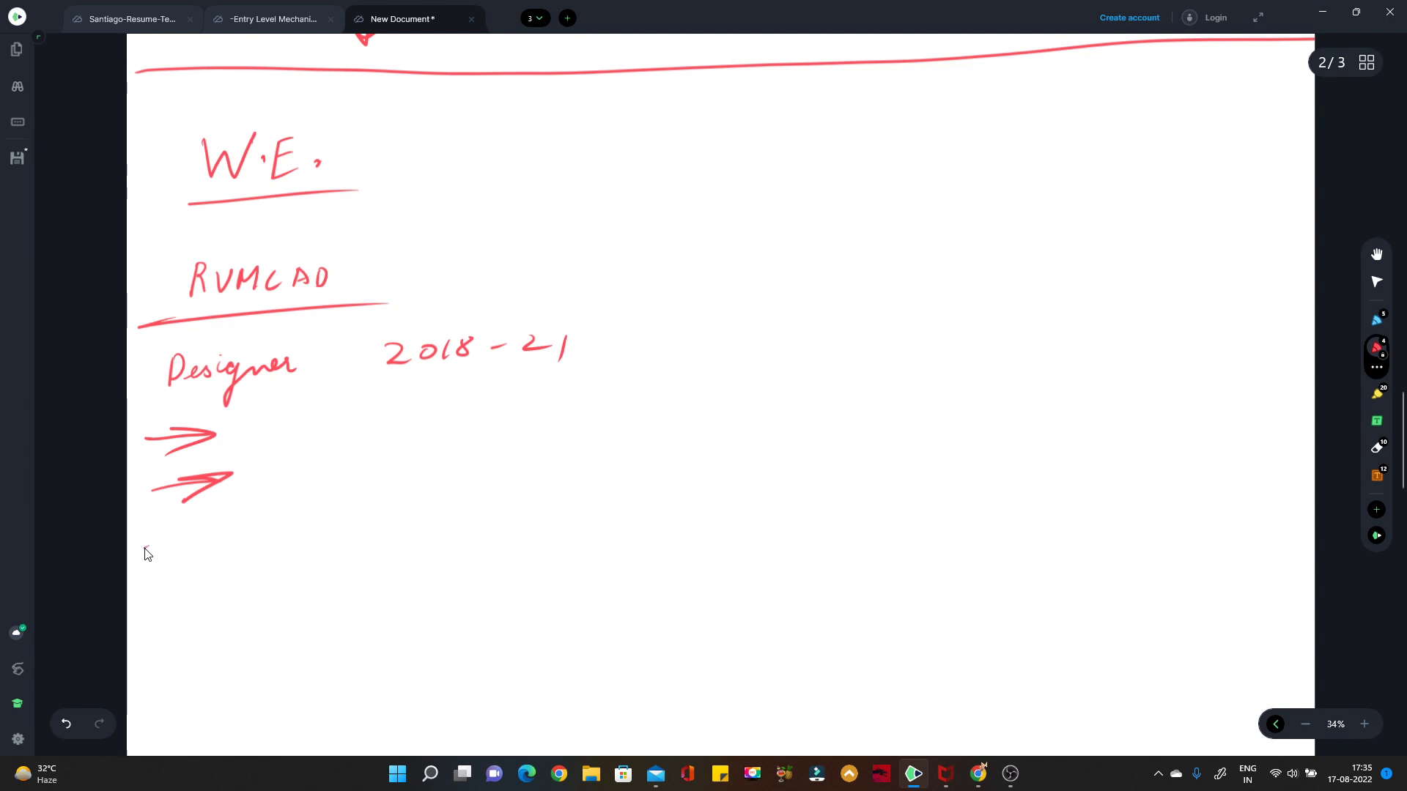
drag(144, 546, 216, 540)
drag(182, 536, 174, 567)
mouse_move(137, 610)
mouse_down()
mouse_move(212, 608)
mouse_move(172, 635)
mouse_move(226, 658)
mouse_move(190, 695)
mouse_up()
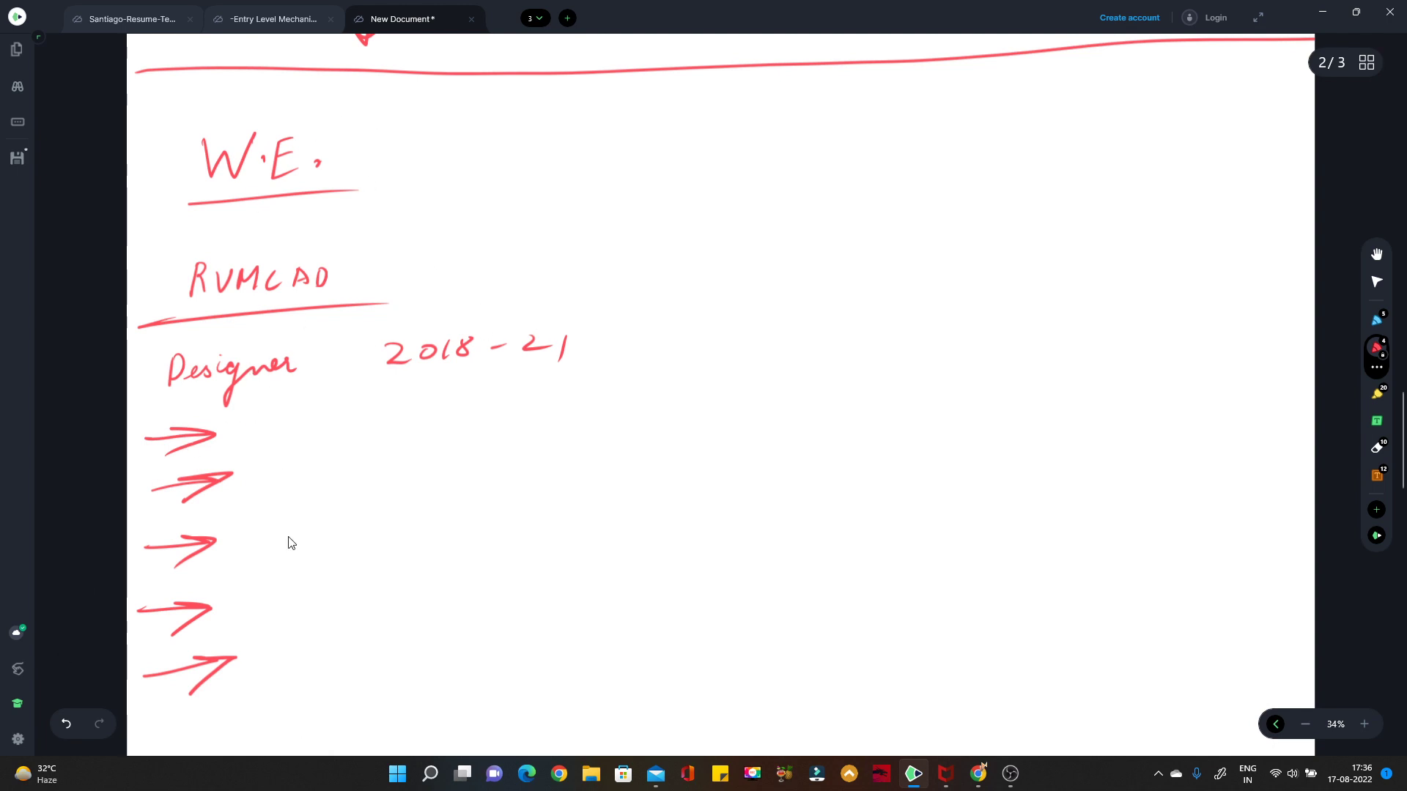
scroll(290, 542, down, 2)
scroll(322, 460, down, 9)
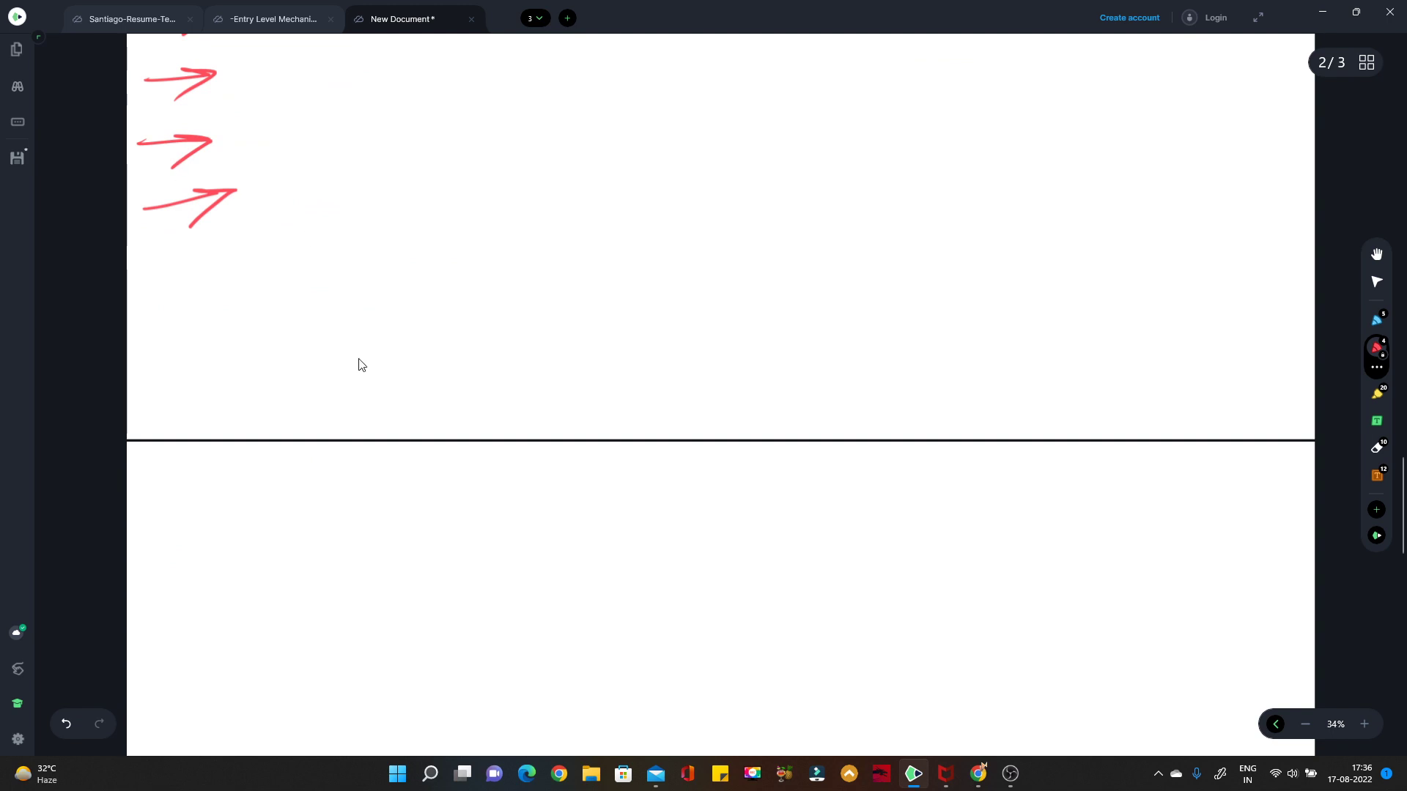
On page 3, write 'Hobbies', underline it and cross it out with a red X
scroll(348, 463, down, 5)
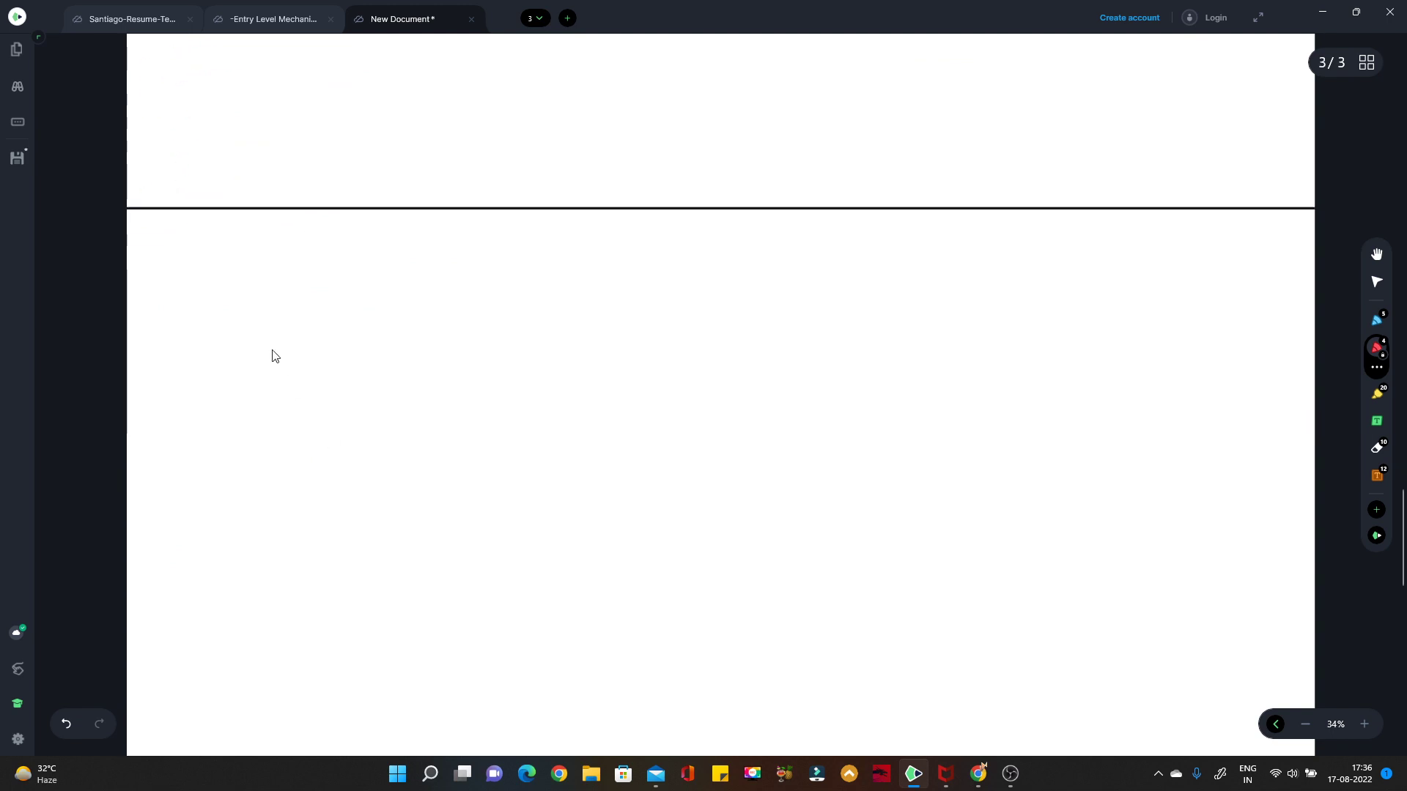
mouse_move(179, 267)
mouse_down()
mouse_move(182, 331)
mouse_move(241, 273)
mouse_up()
drag(274, 317, 339, 297)
drag(164, 356, 368, 319)
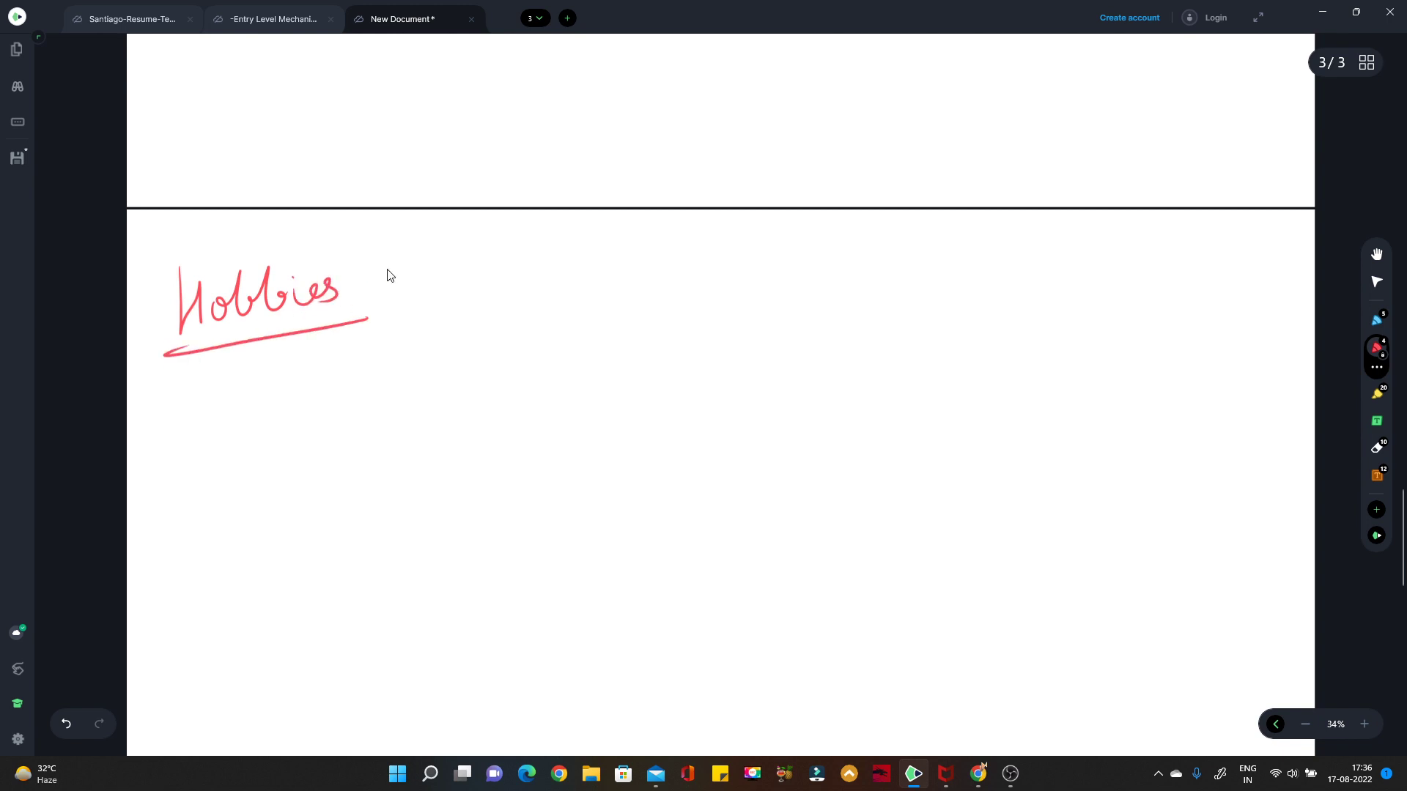
drag(405, 252, 386, 311)
drag(372, 261, 466, 333)
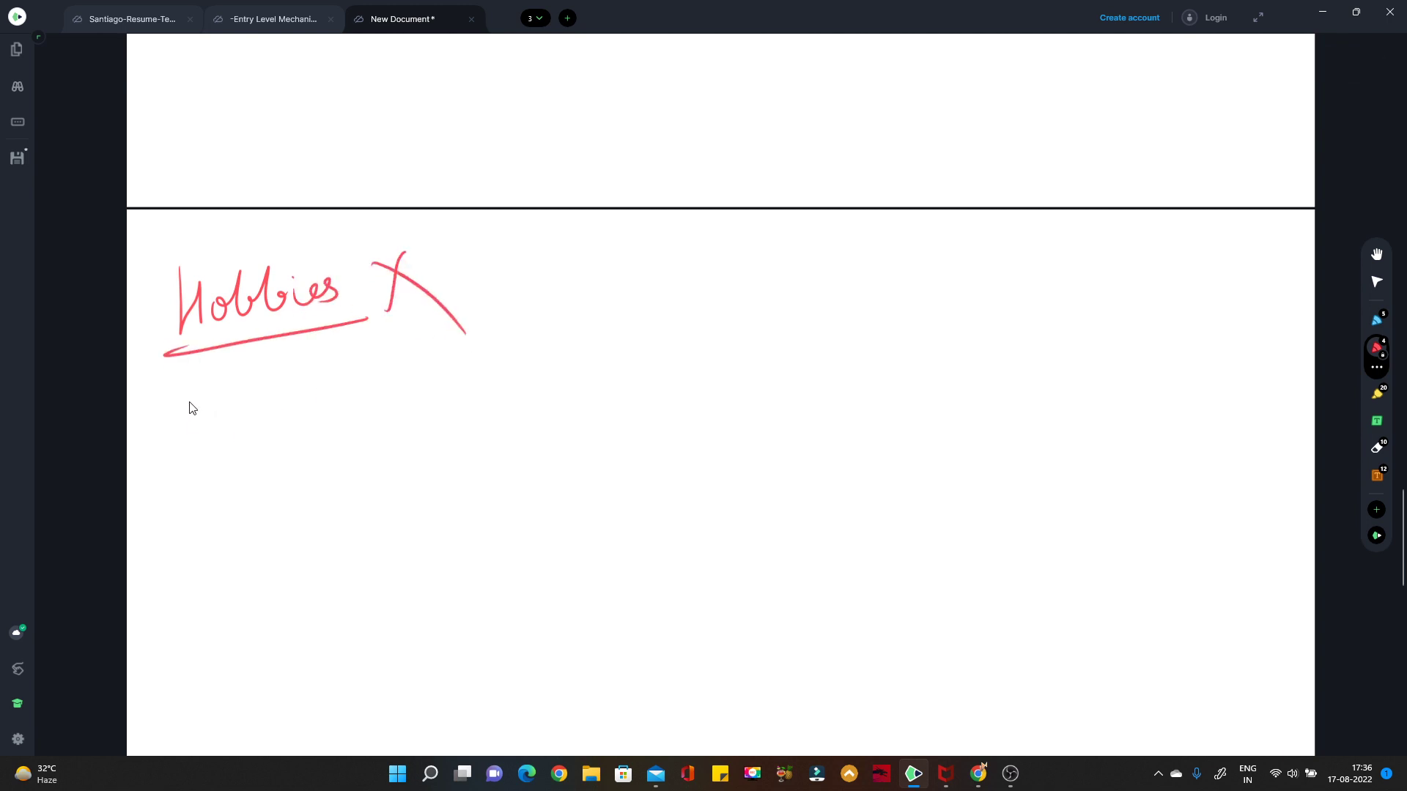
Write 'Address' and 'Mission' below, each underlined and marked with a red X
mouse_move(181, 426)
mouse_down()
mouse_move(175, 467)
mouse_move(202, 449)
mouse_move(319, 431)
mouse_up()
drag(373, 390, 353, 442)
drag(344, 404, 401, 461)
drag(152, 482, 335, 459)
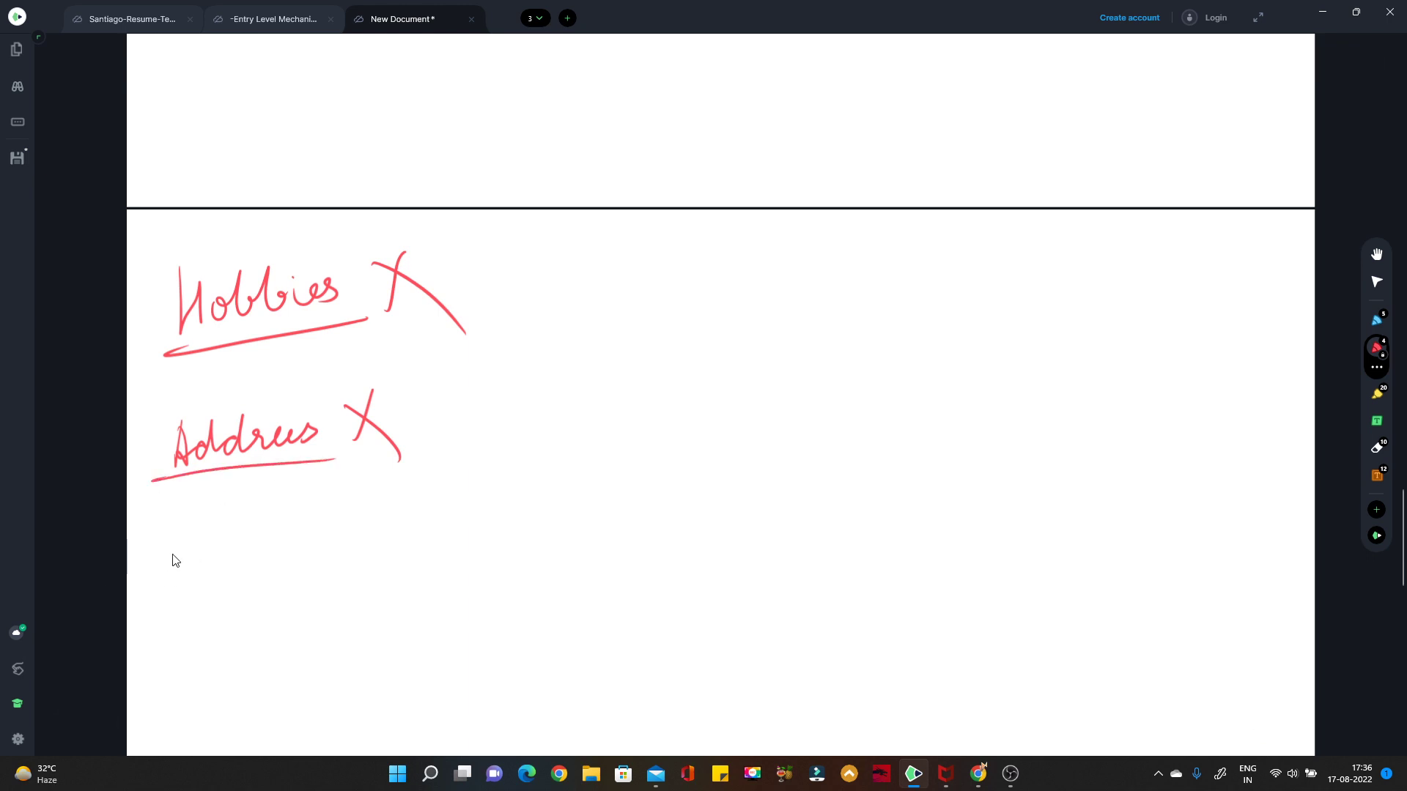
mouse_move(174, 584)
mouse_down()
mouse_move(178, 541)
mouse_move(202, 583)
mouse_up()
mouse_move(210, 557)
mouse_down()
mouse_move(214, 575)
mouse_move(252, 572)
mouse_up()
mouse_move(256, 546)
mouse_down()
mouse_move(260, 567)
mouse_move(292, 548)
mouse_move(321, 558)
mouse_up()
drag(162, 607, 300, 577)
drag(378, 514, 340, 566)
drag(322, 534, 398, 577)
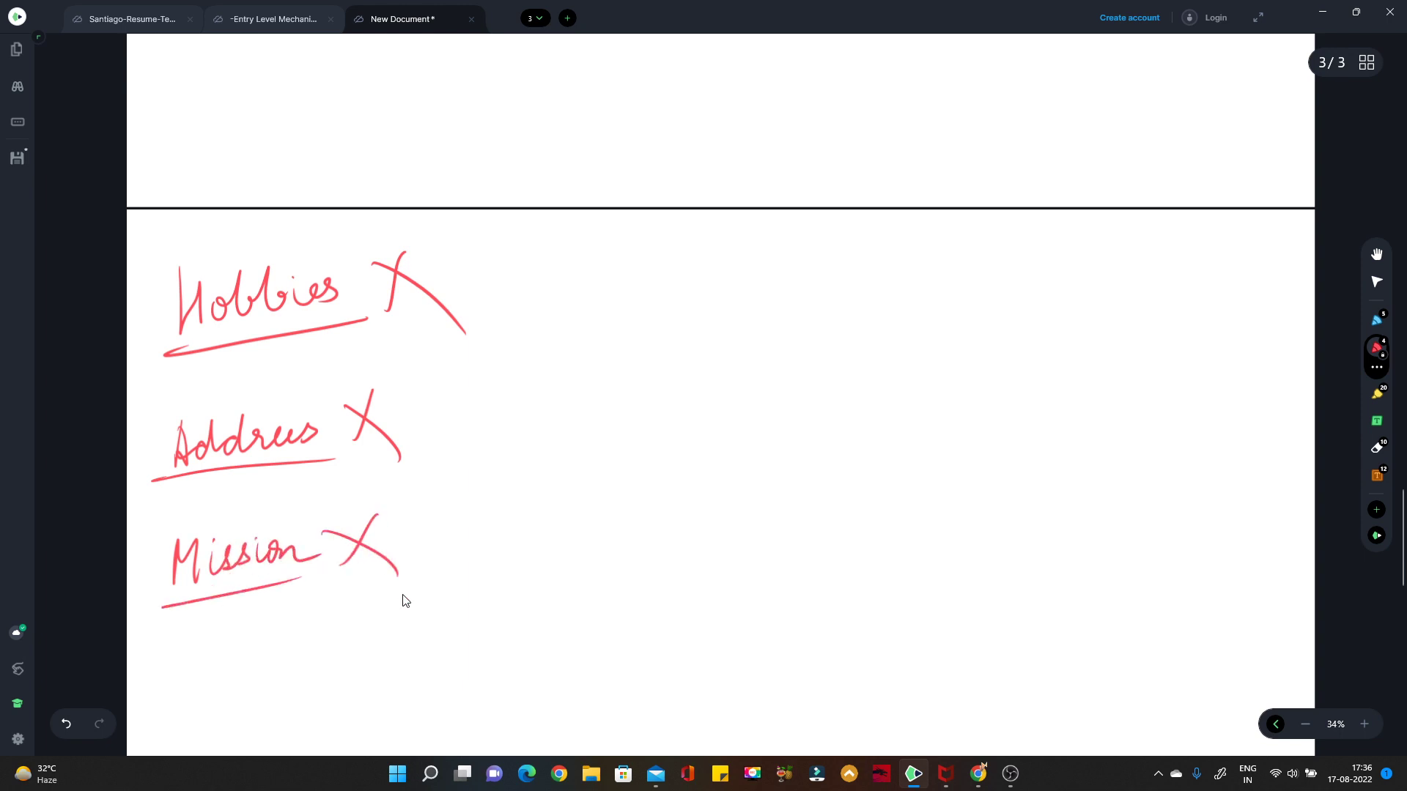
On page 1, underline Focus, Work Experience, Achievements and SKILLS with the blue pen
scroll(405, 600, up, 5)
scroll(405, 601, up, 5)
scroll(406, 601, up, 5)
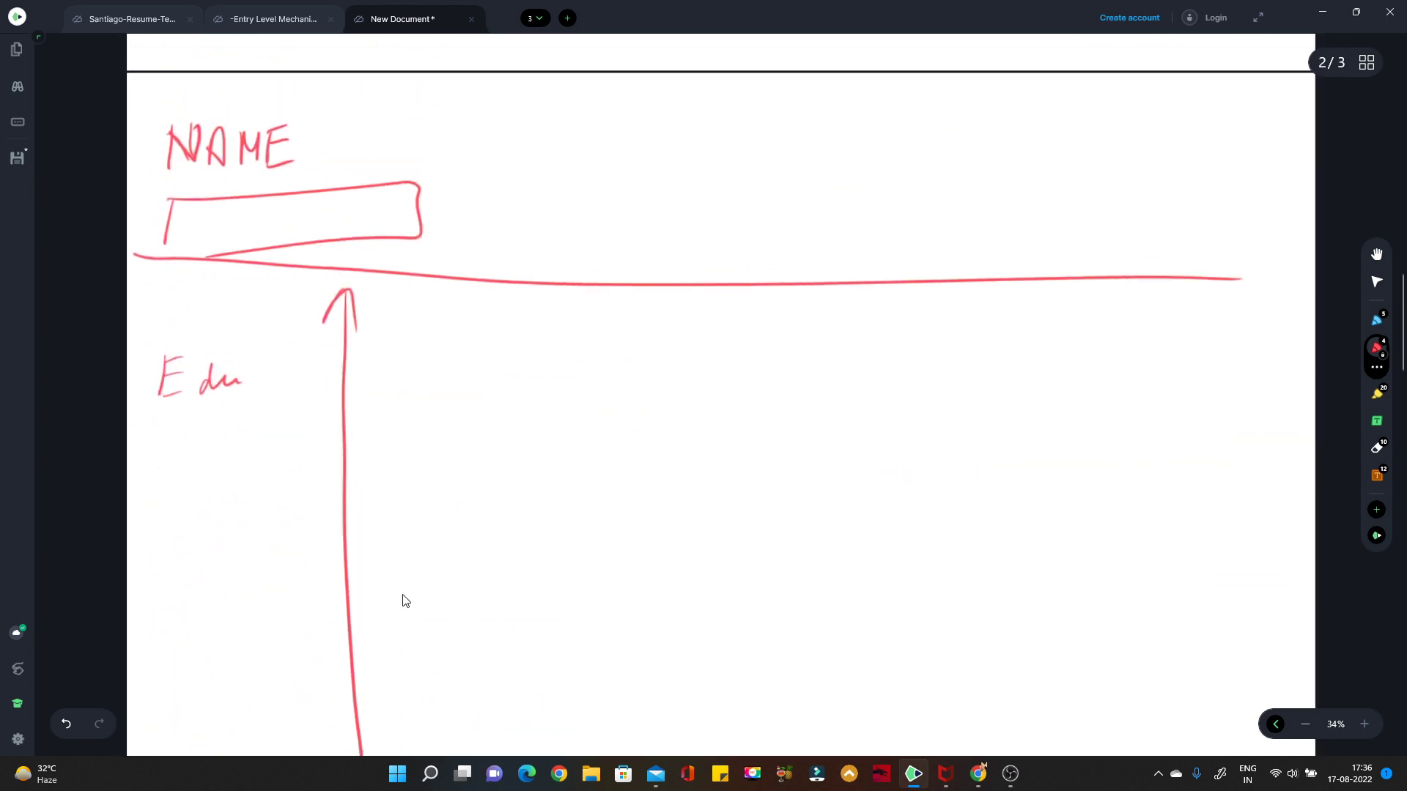
scroll(405, 601, up, 3)
scroll(405, 600, up, 5)
scroll(405, 600, down, 3)
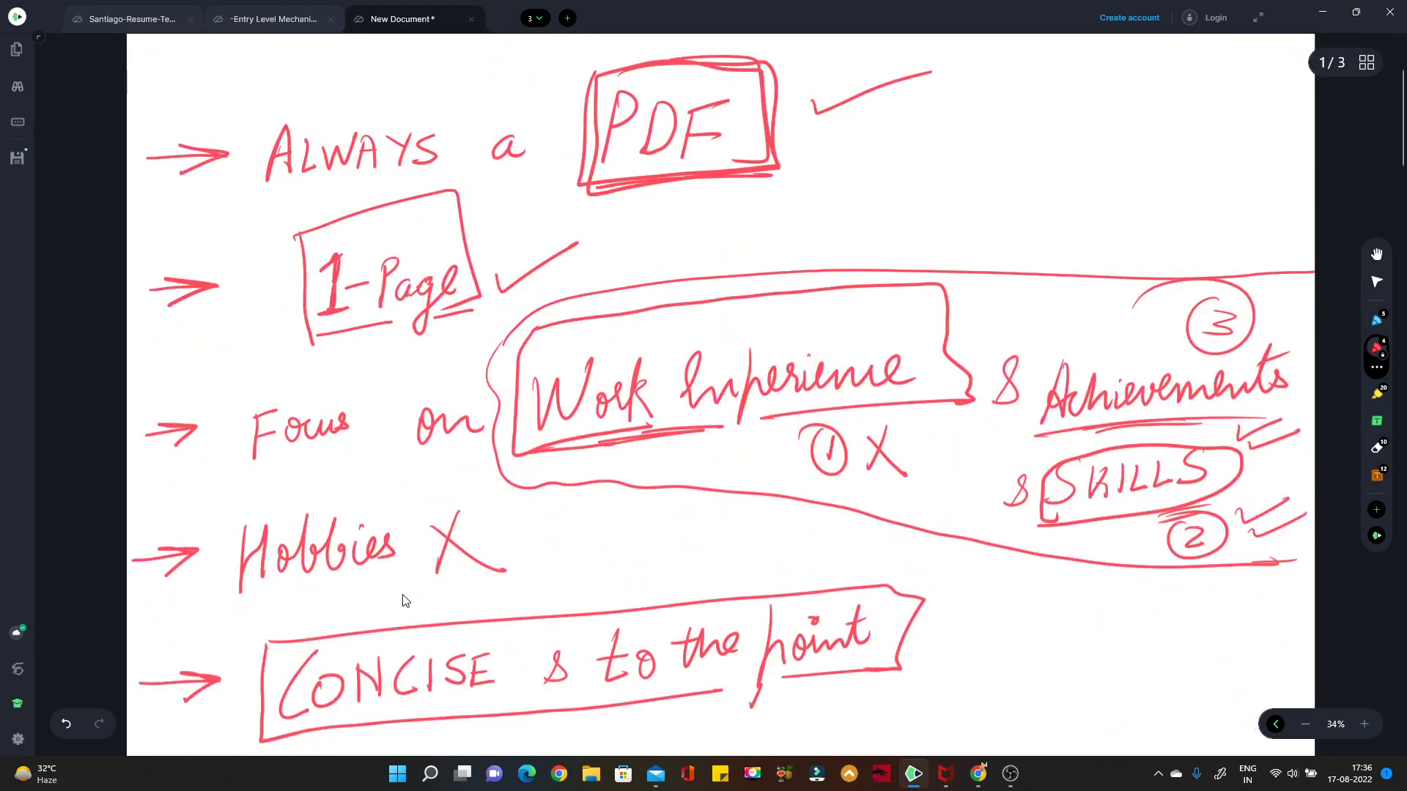
key(1)
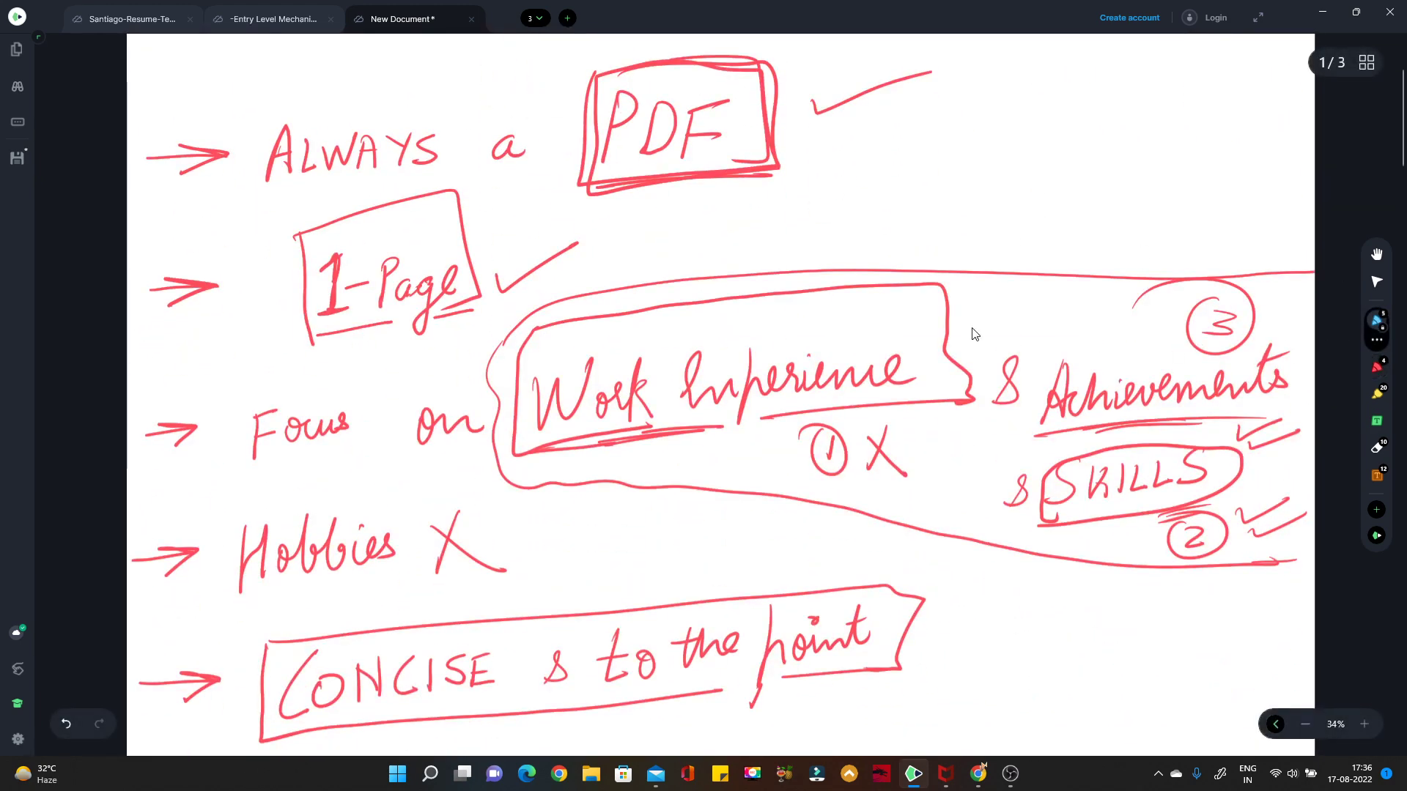
drag(244, 474, 399, 455)
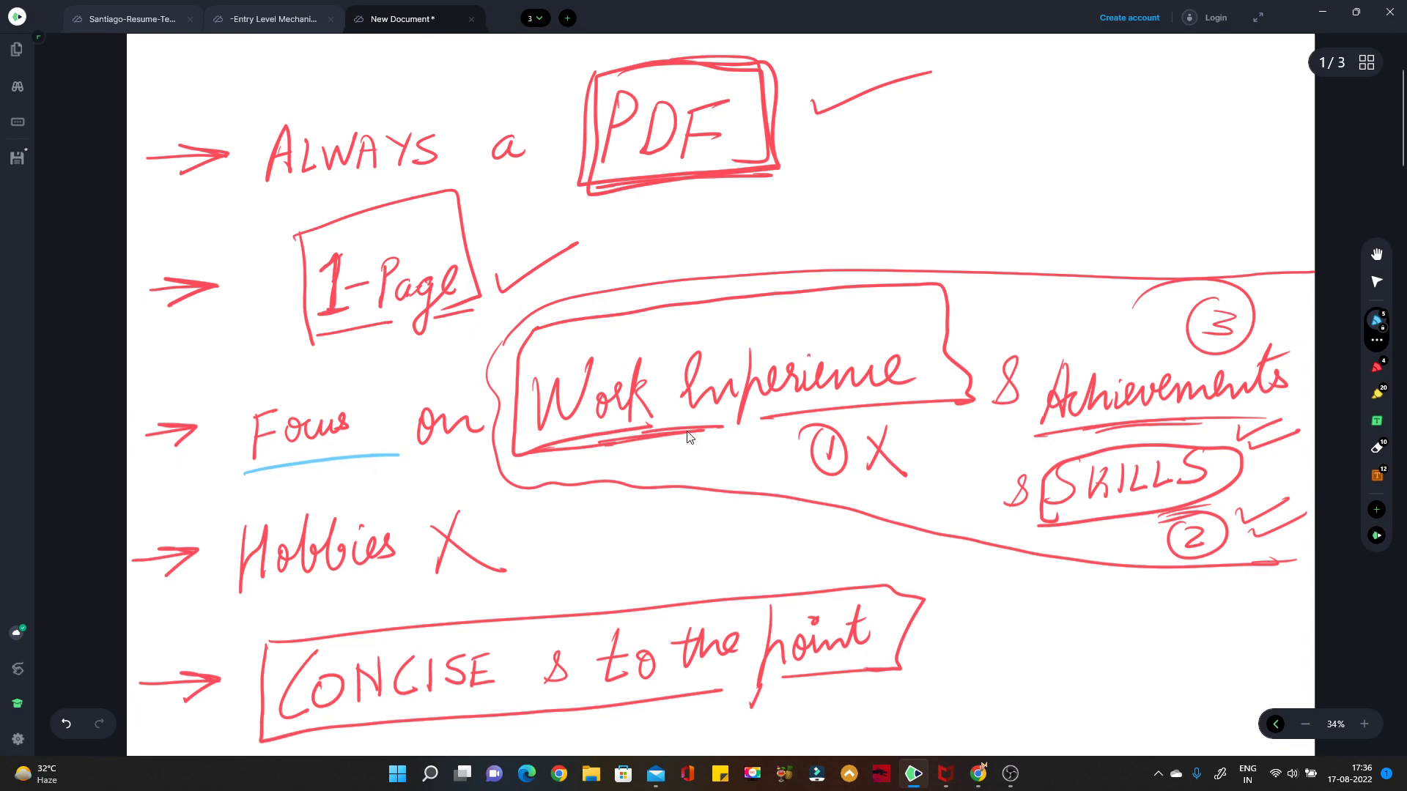
drag(611, 455, 740, 440)
drag(1011, 444, 1095, 435)
drag(1052, 540, 1130, 528)
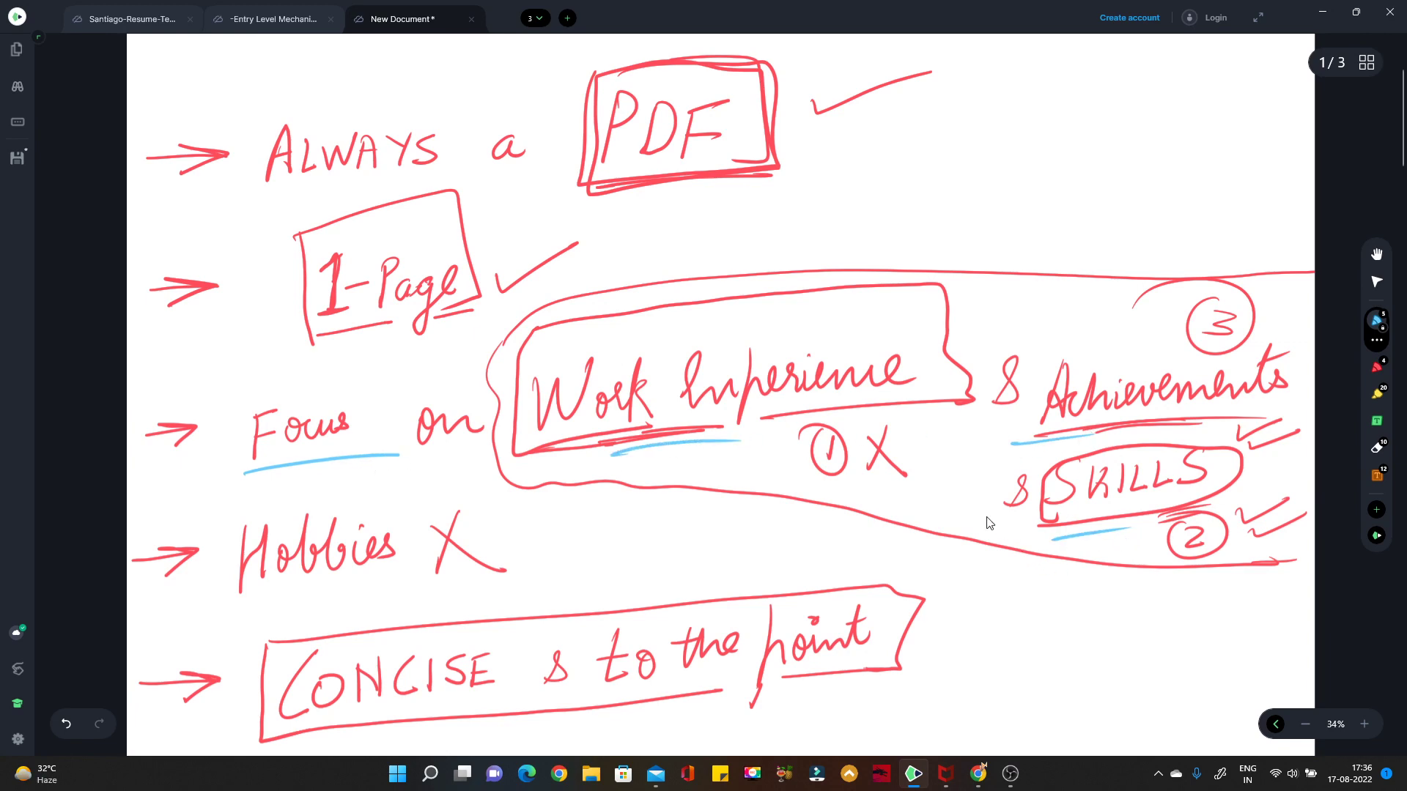
Underline Hobbies, CONCISE and 'the' in blue and bracket '1 or 2 COLOURS'
scroll(1377, 293, down, 3)
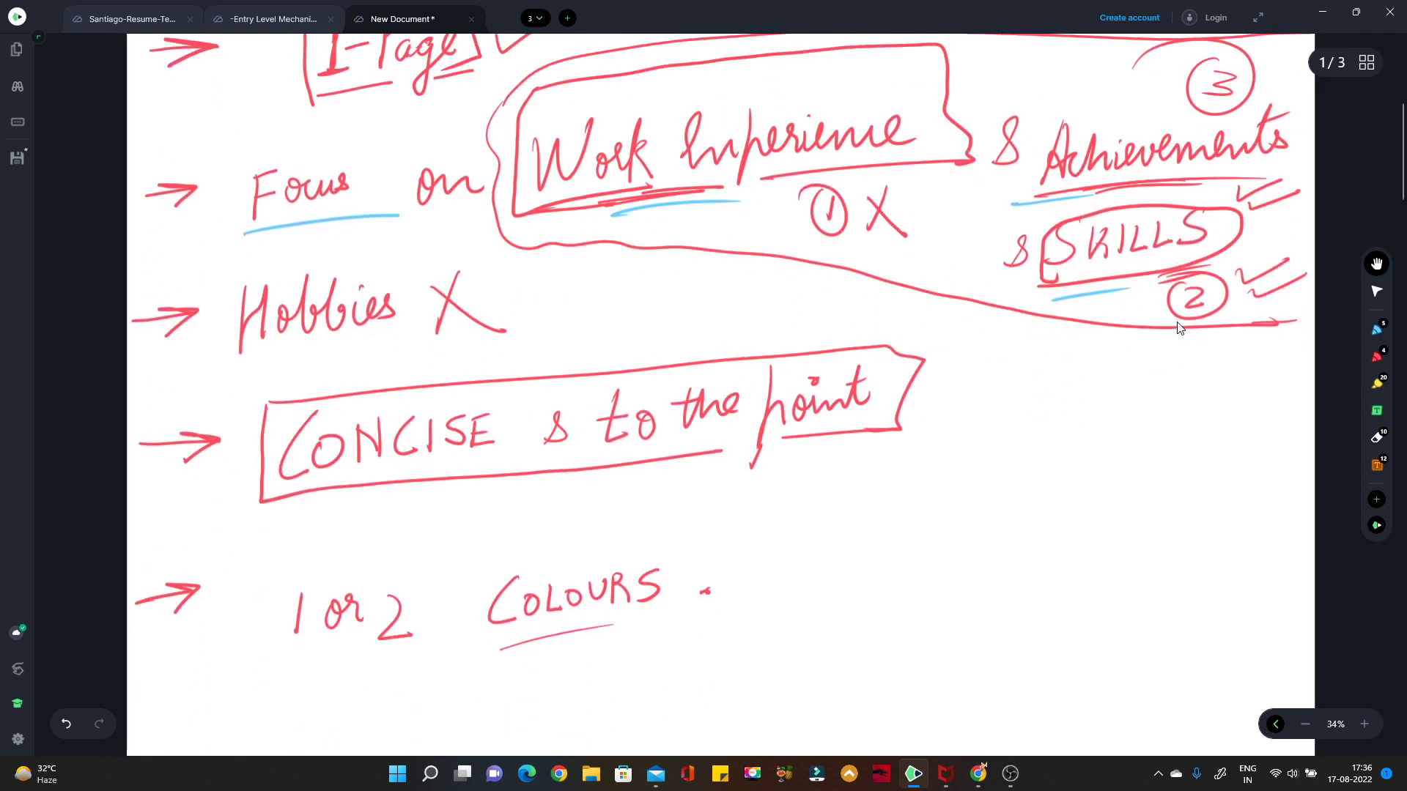
click(1377, 331)
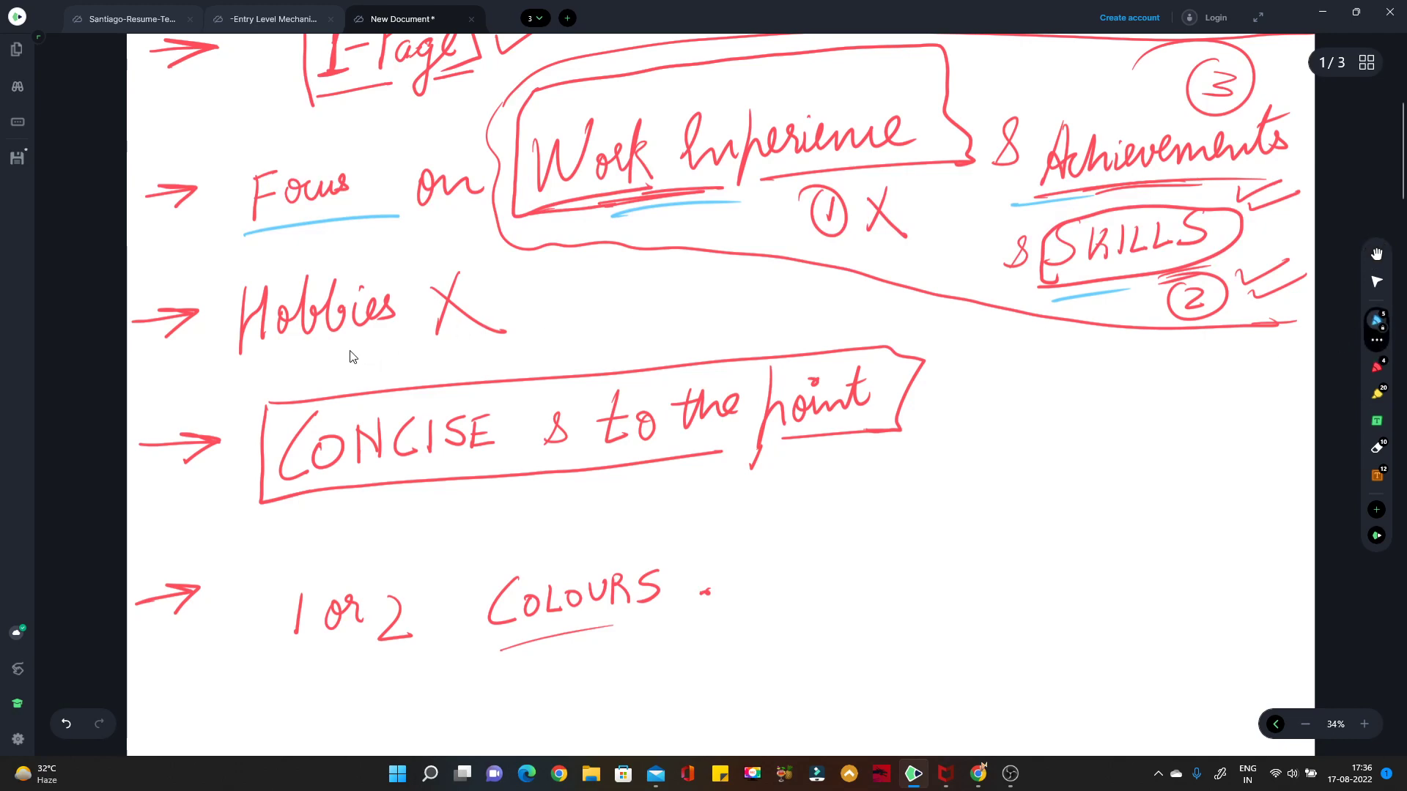
drag(292, 361, 407, 335)
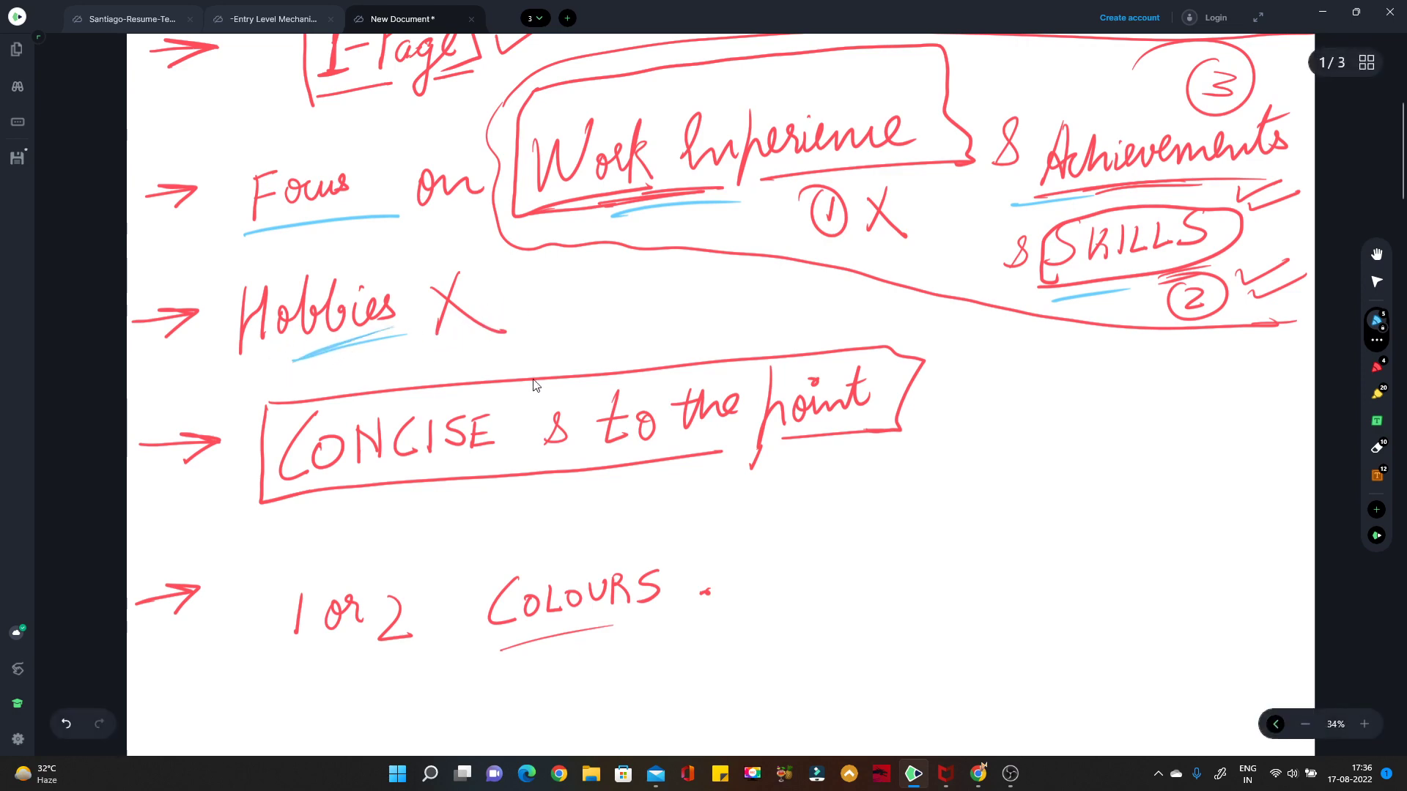
drag(293, 512, 423, 480)
drag(644, 449, 741, 427)
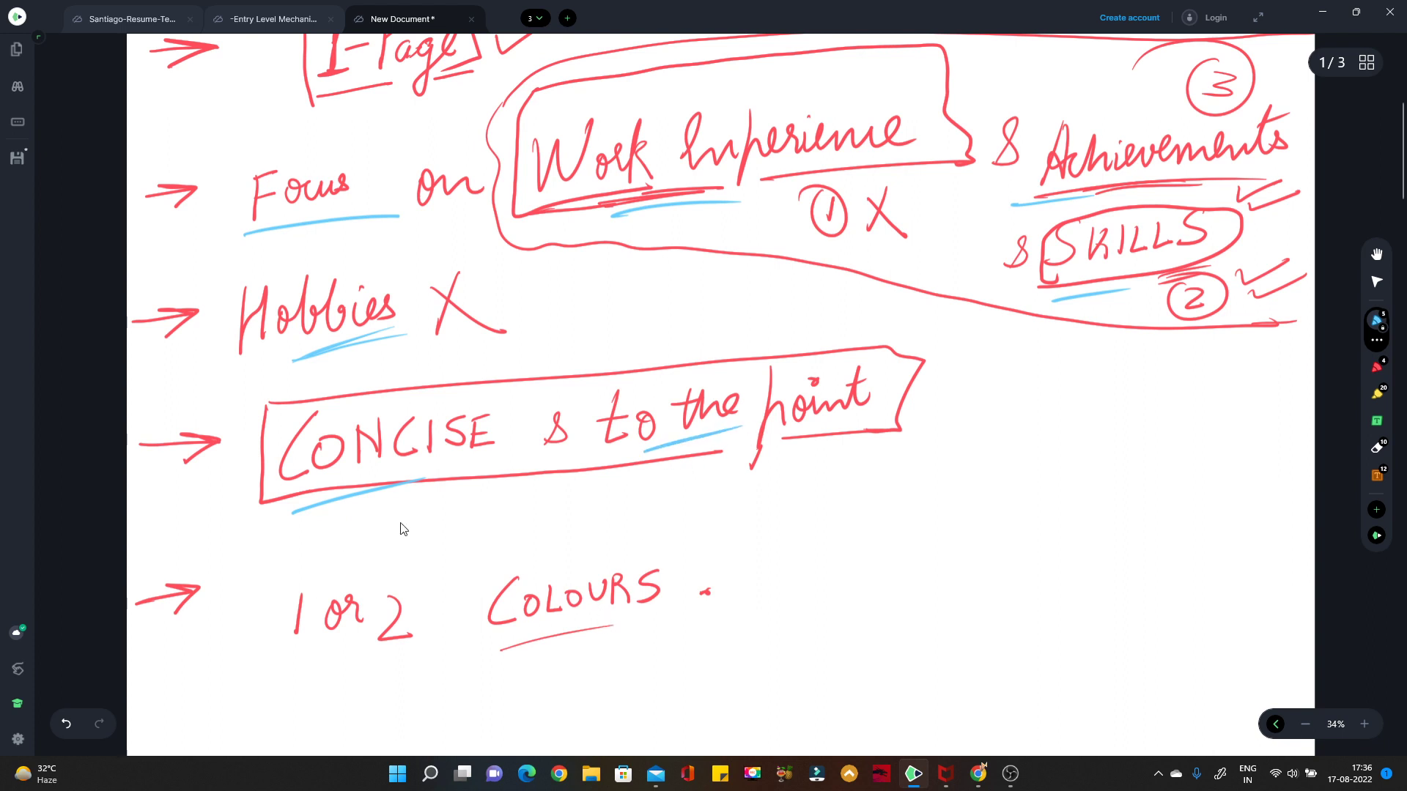
drag(292, 520, 399, 492)
drag(651, 457, 726, 425)
mouse_move(315, 674)
mouse_down()
mouse_move(726, 639)
mouse_move(715, 608)
mouse_up()
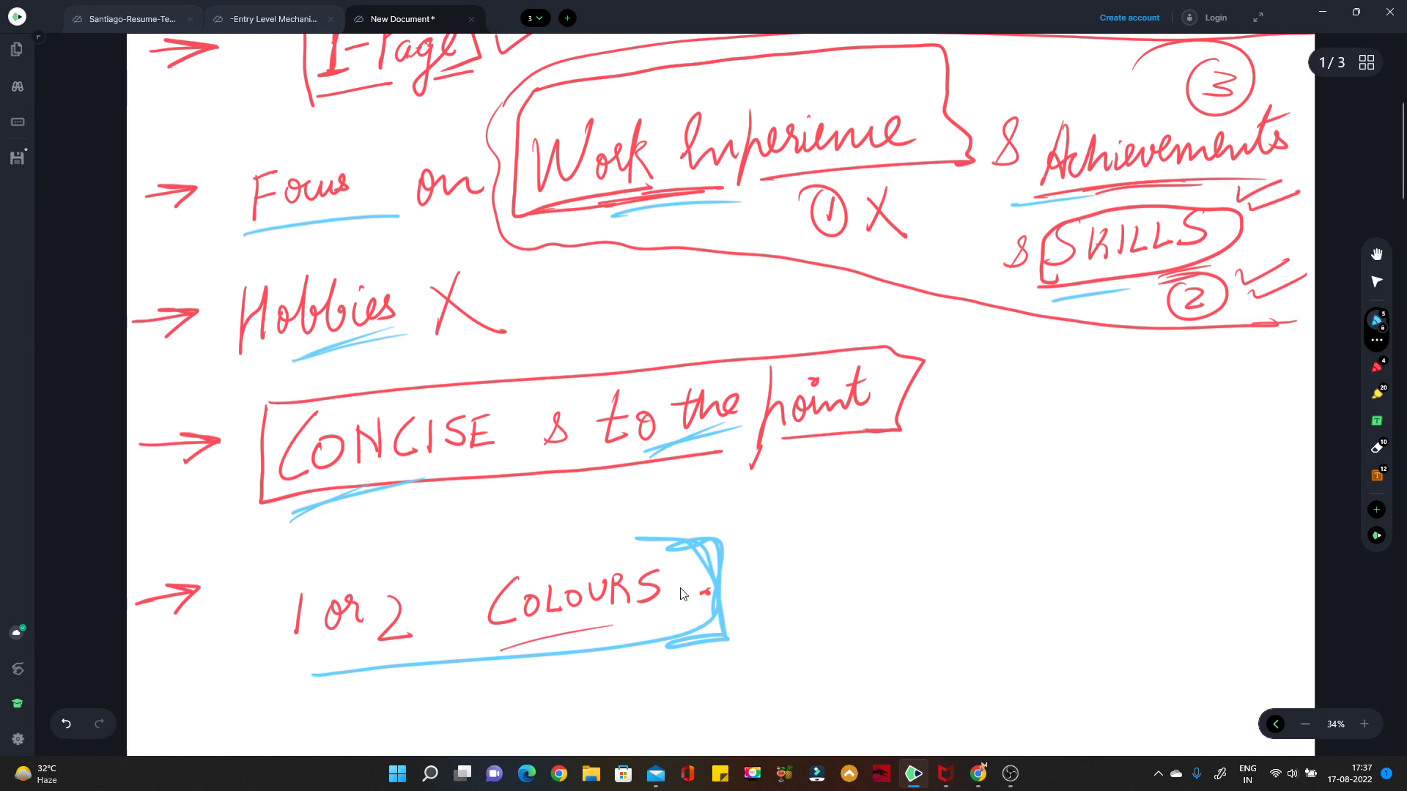
Open the Entry Level Mechanical Engineering Resume and underline the candidate's name in blue
click(244, 16)
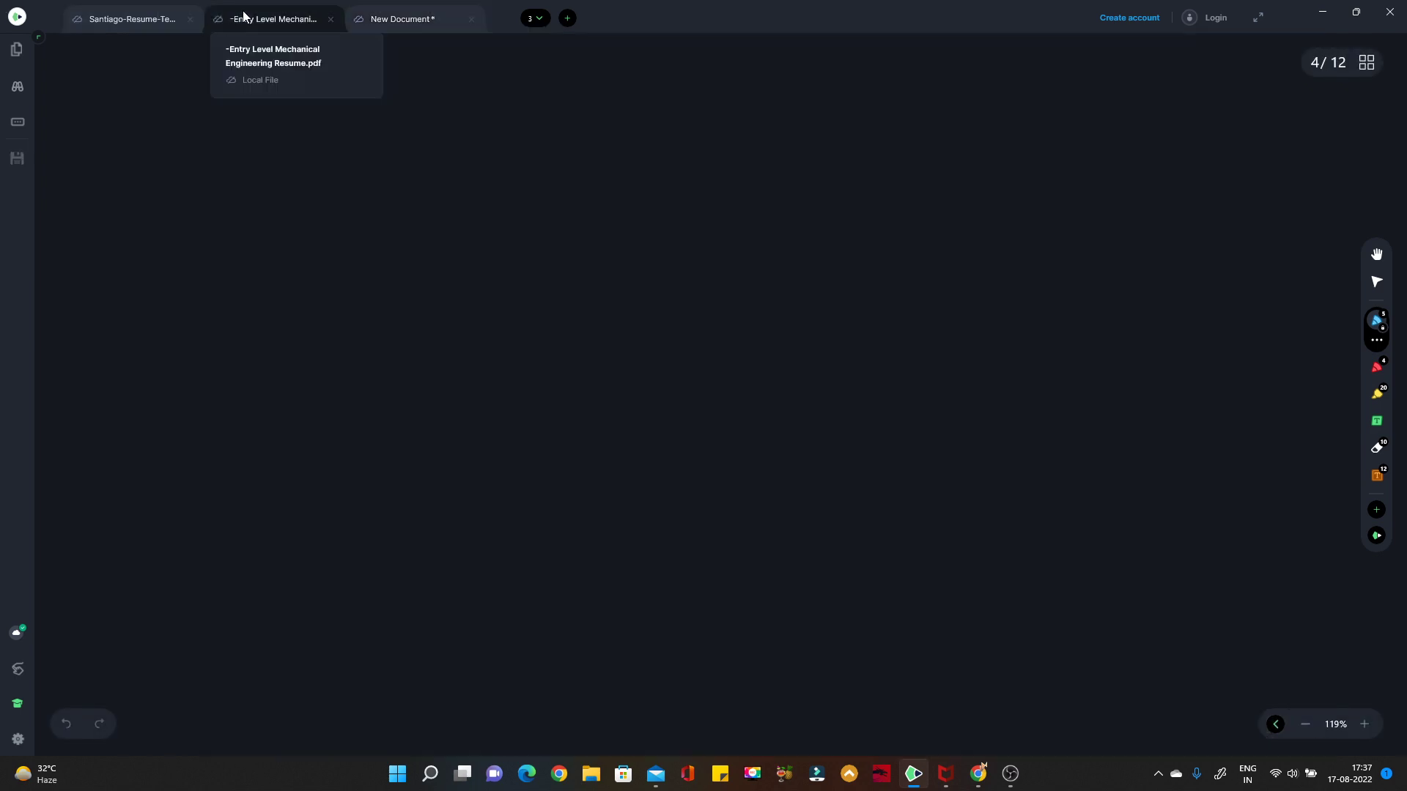
scroll(608, 288, down, 5)
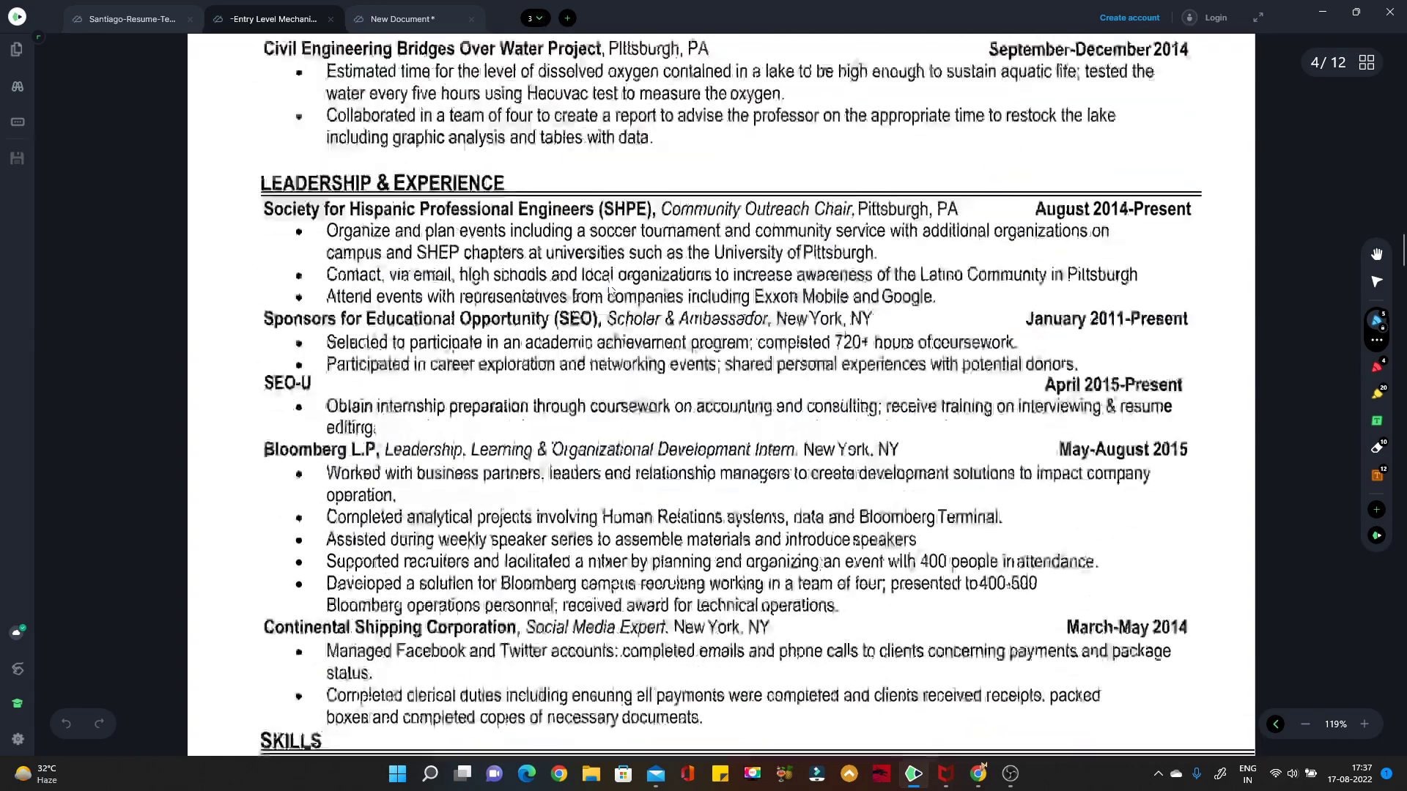
scroll(609, 288, down, 4)
scroll(608, 287, up, 5)
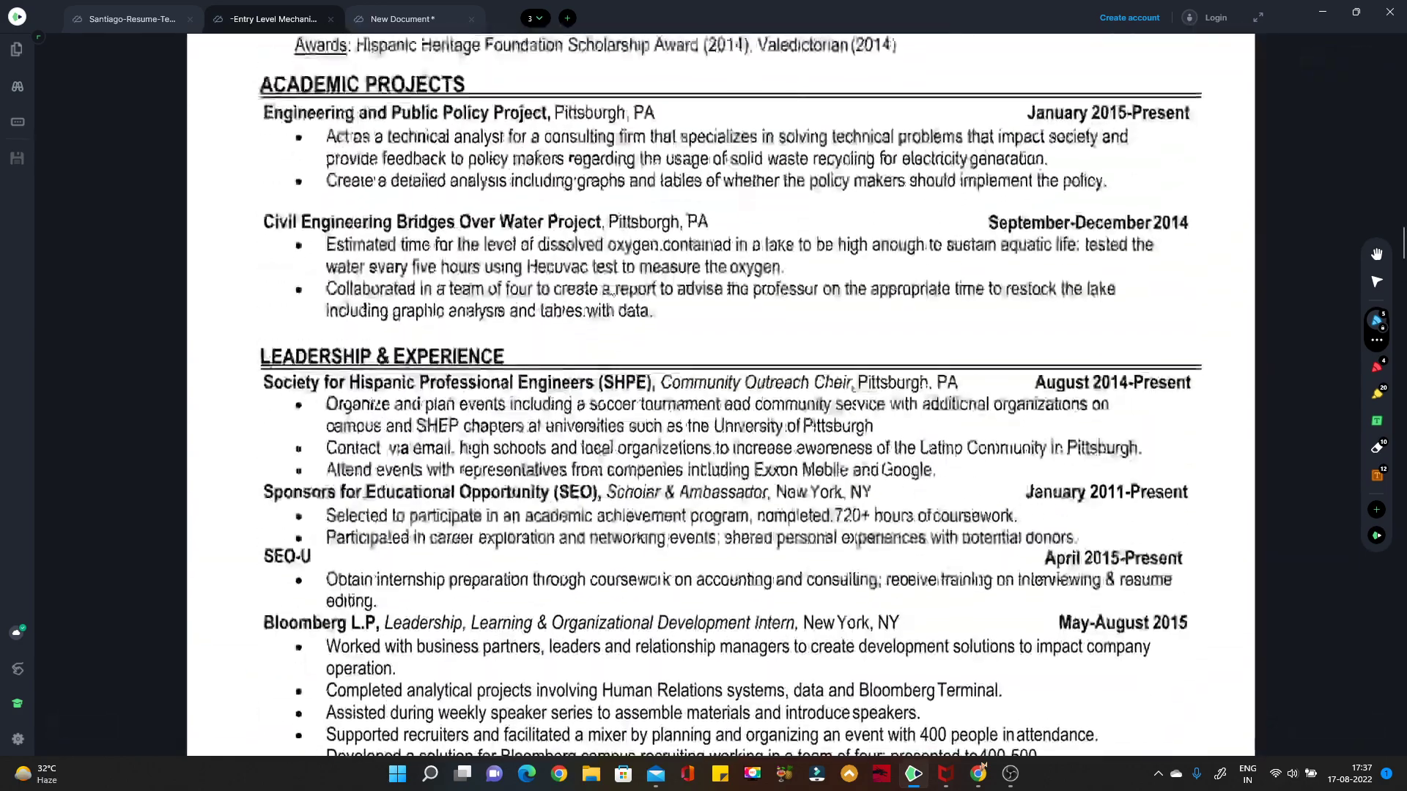
scroll(608, 288, up, 3)
scroll(609, 289, up, 3)
scroll(610, 289, down, 1)
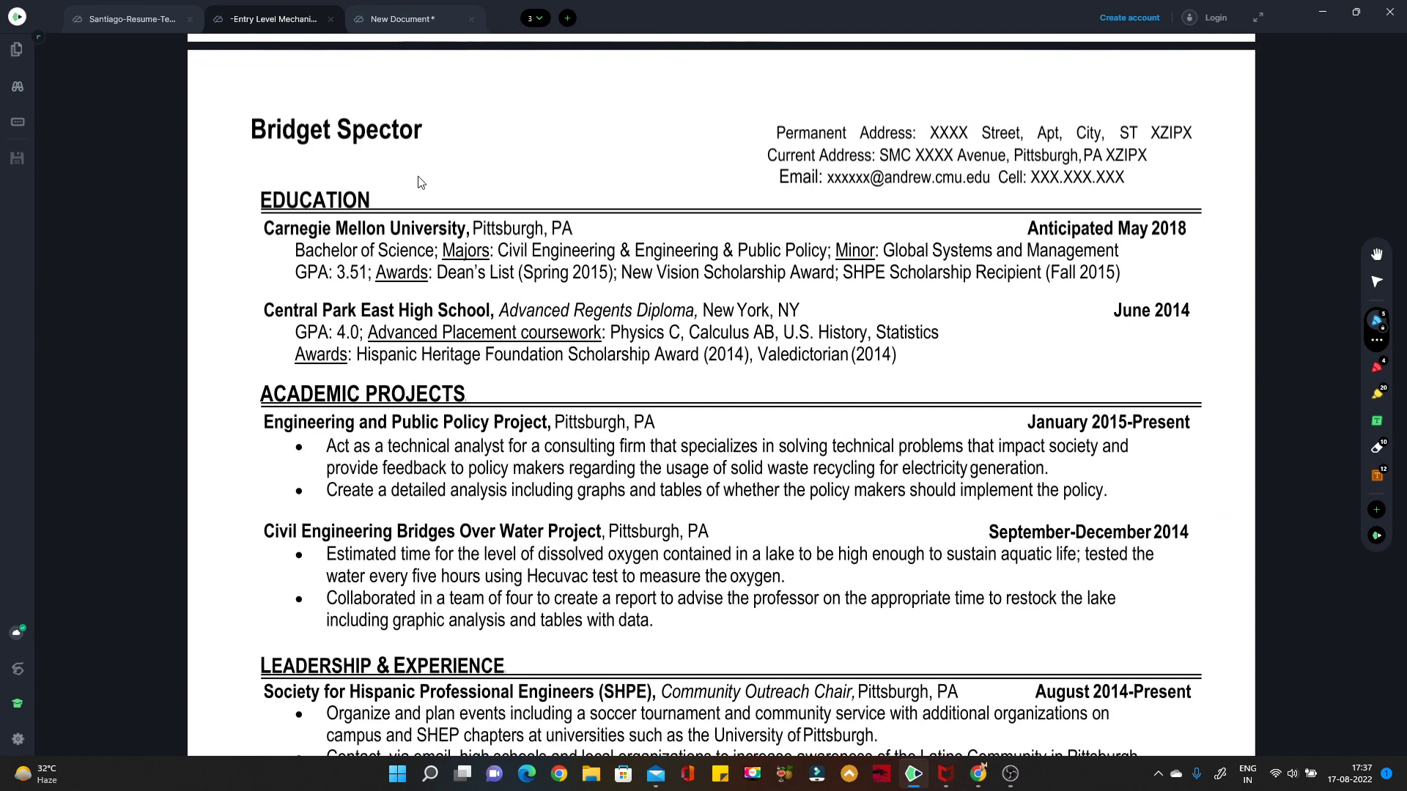
drag(217, 178, 413, 158)
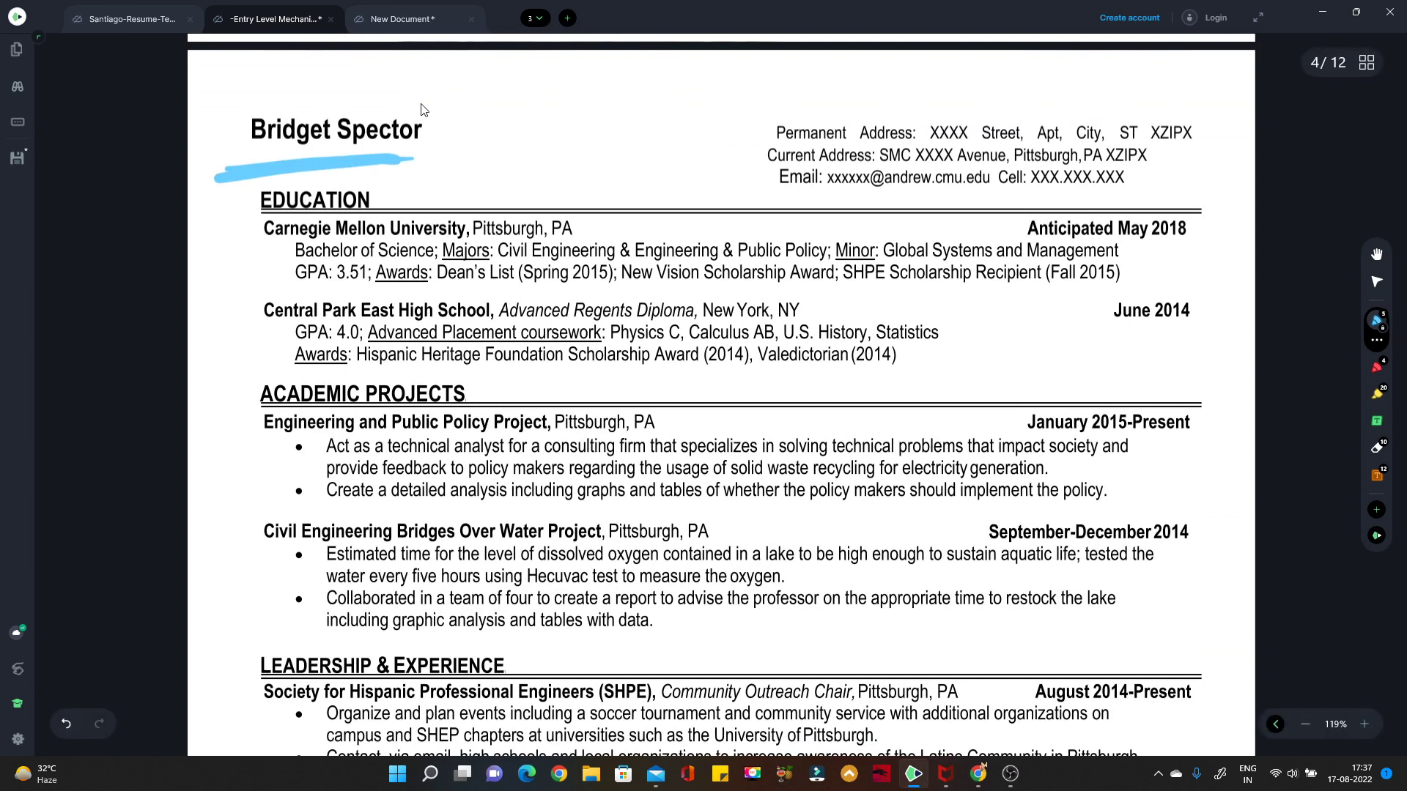
Label the name 'NAME' and the address 'ADD.' in blue, bracketing both blocks
mouse_move(294, 88)
mouse_down()
mouse_move(293, 115)
mouse_move(380, 90)
mouse_move(404, 102)
mouse_up()
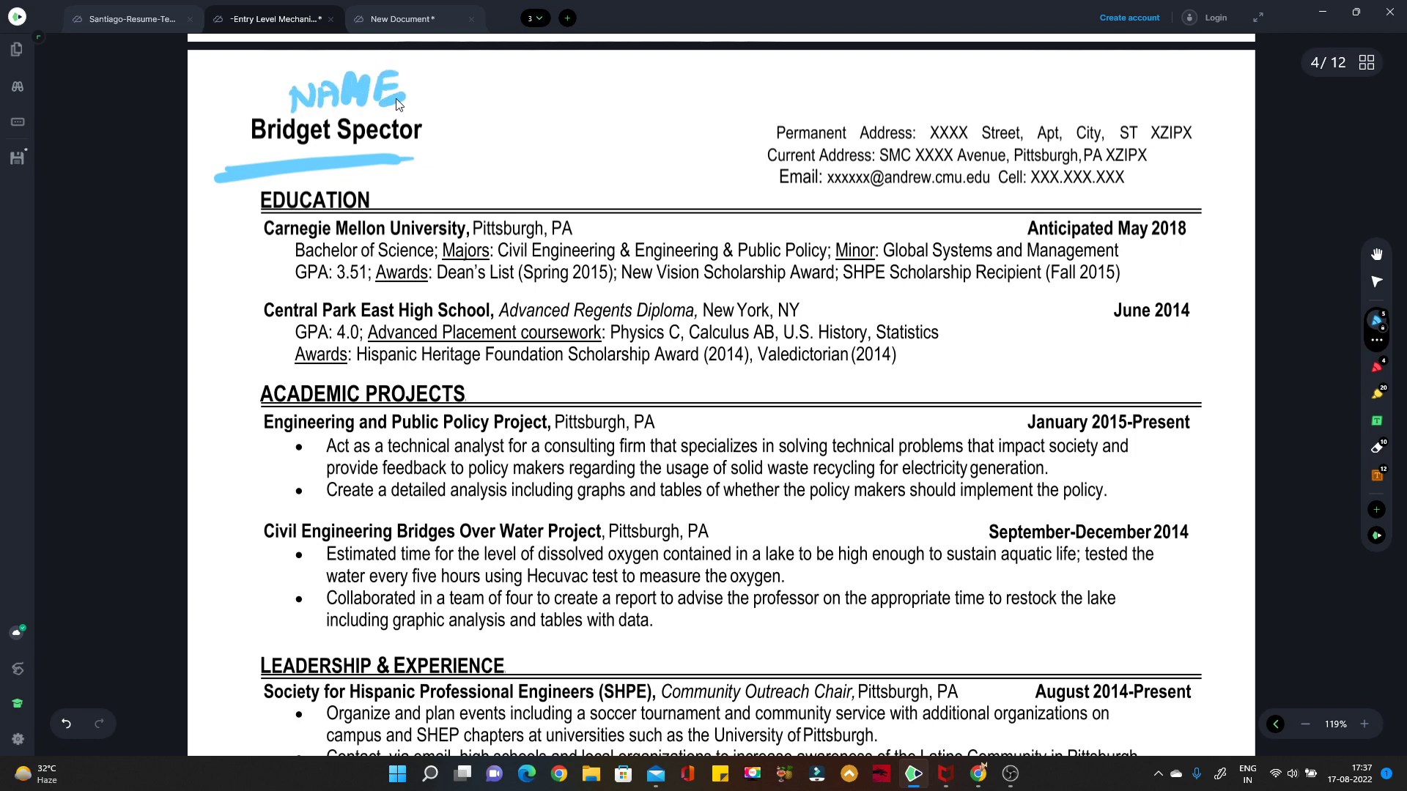
drag(855, 103, 883, 88)
mouse_move(899, 71)
mouse_down()
mouse_move(898, 107)
mouse_move(957, 87)
mouse_up()
drag(818, 116, 1006, 112)
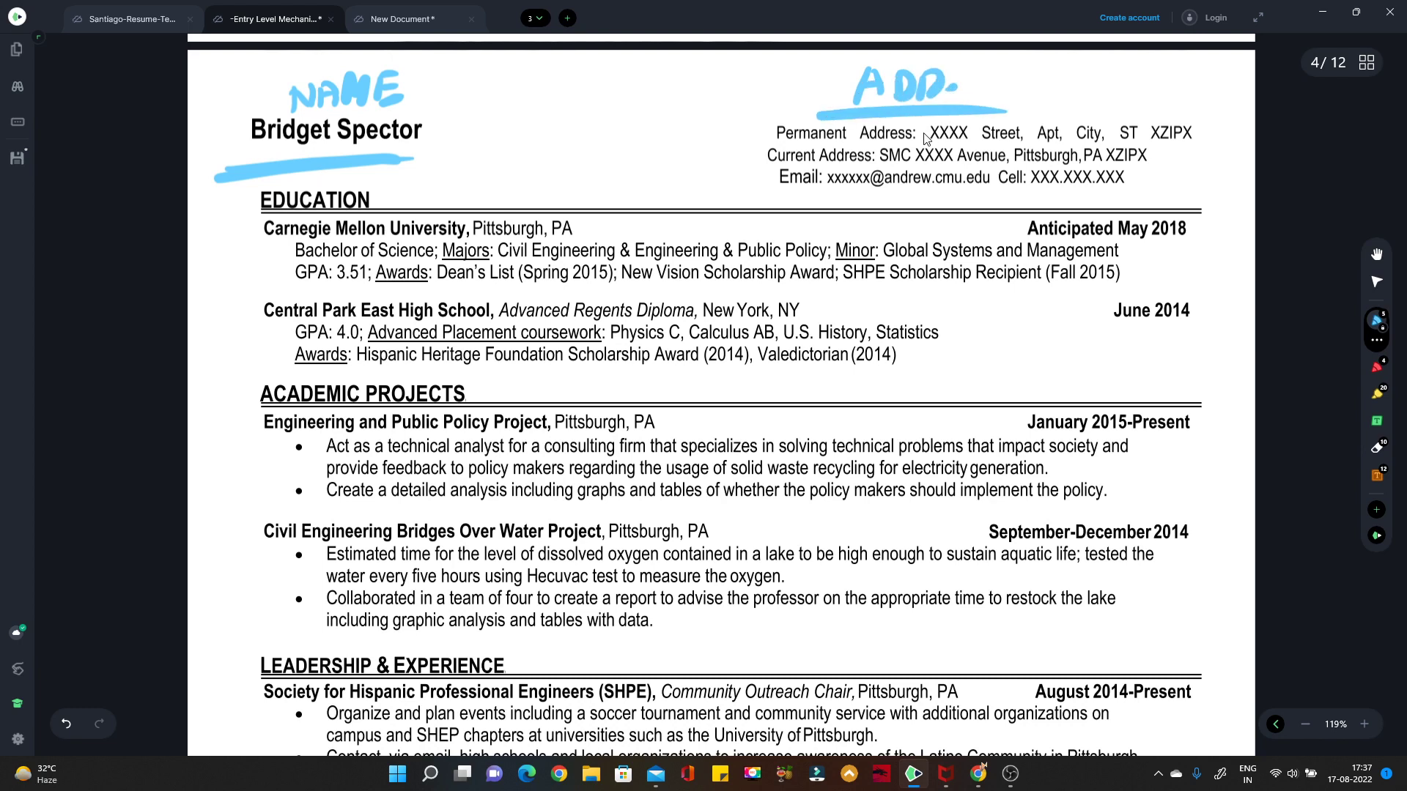
drag(284, 166, 431, 116)
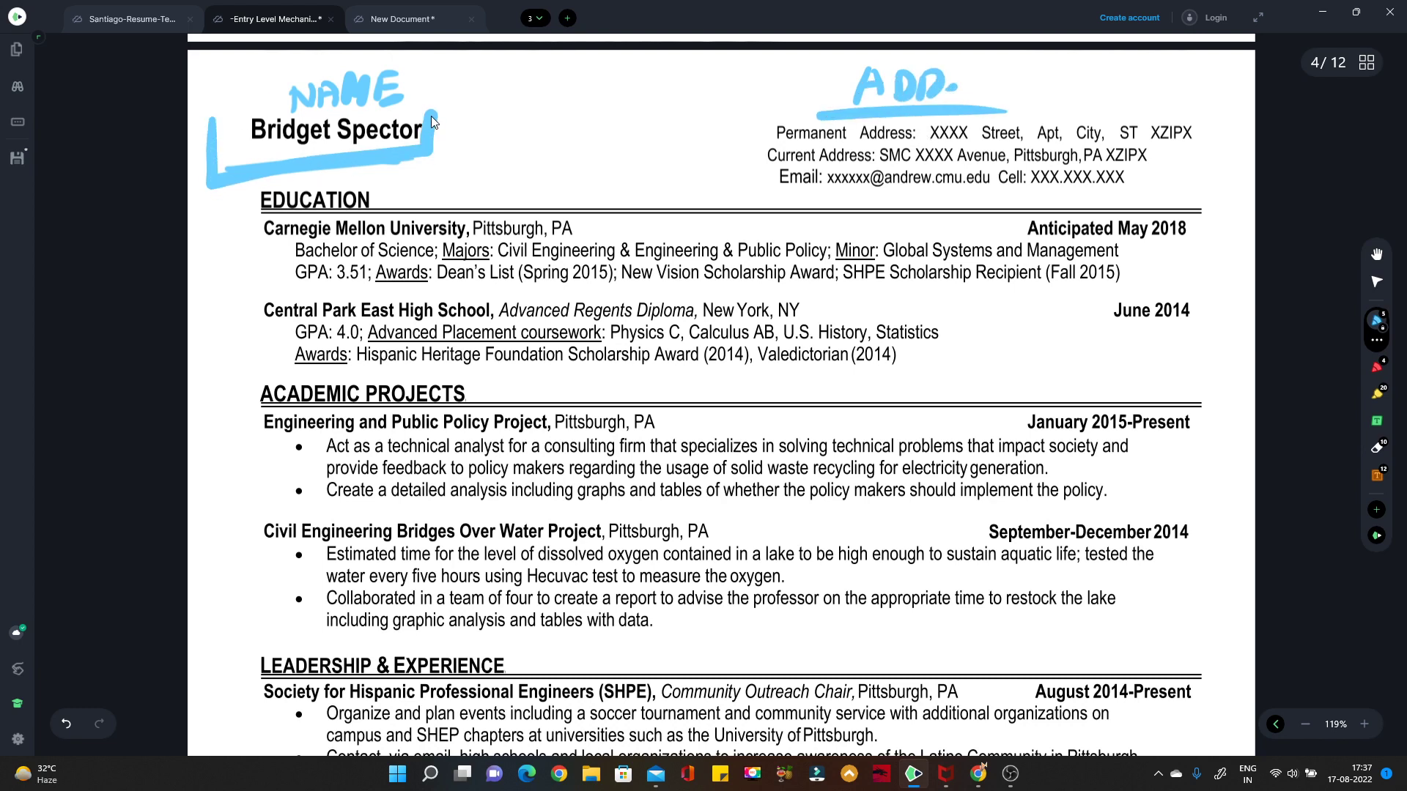
drag(808, 81, 811, 121)
drag(1016, 73, 978, 113)
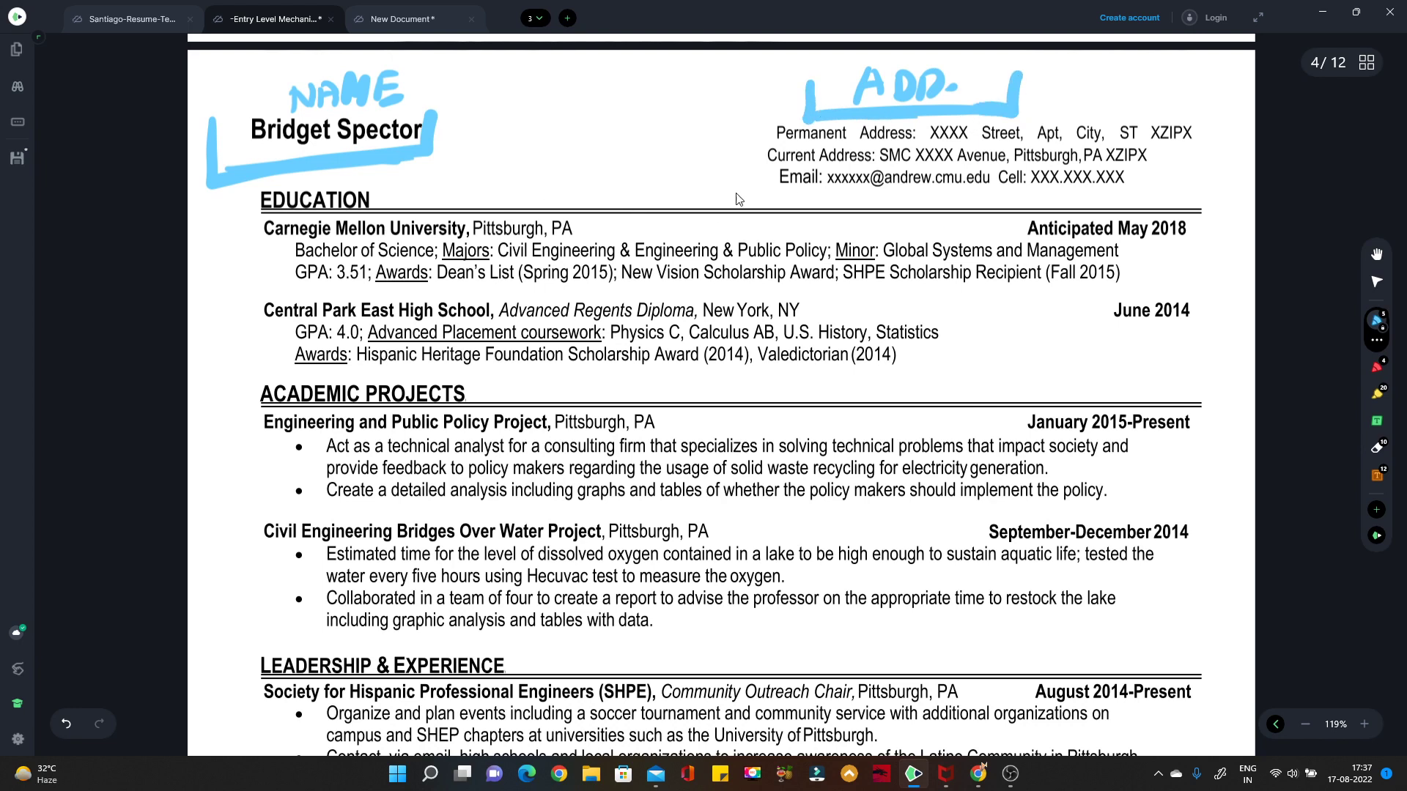
click(1377, 262)
scroll(1285, 214, down, 1)
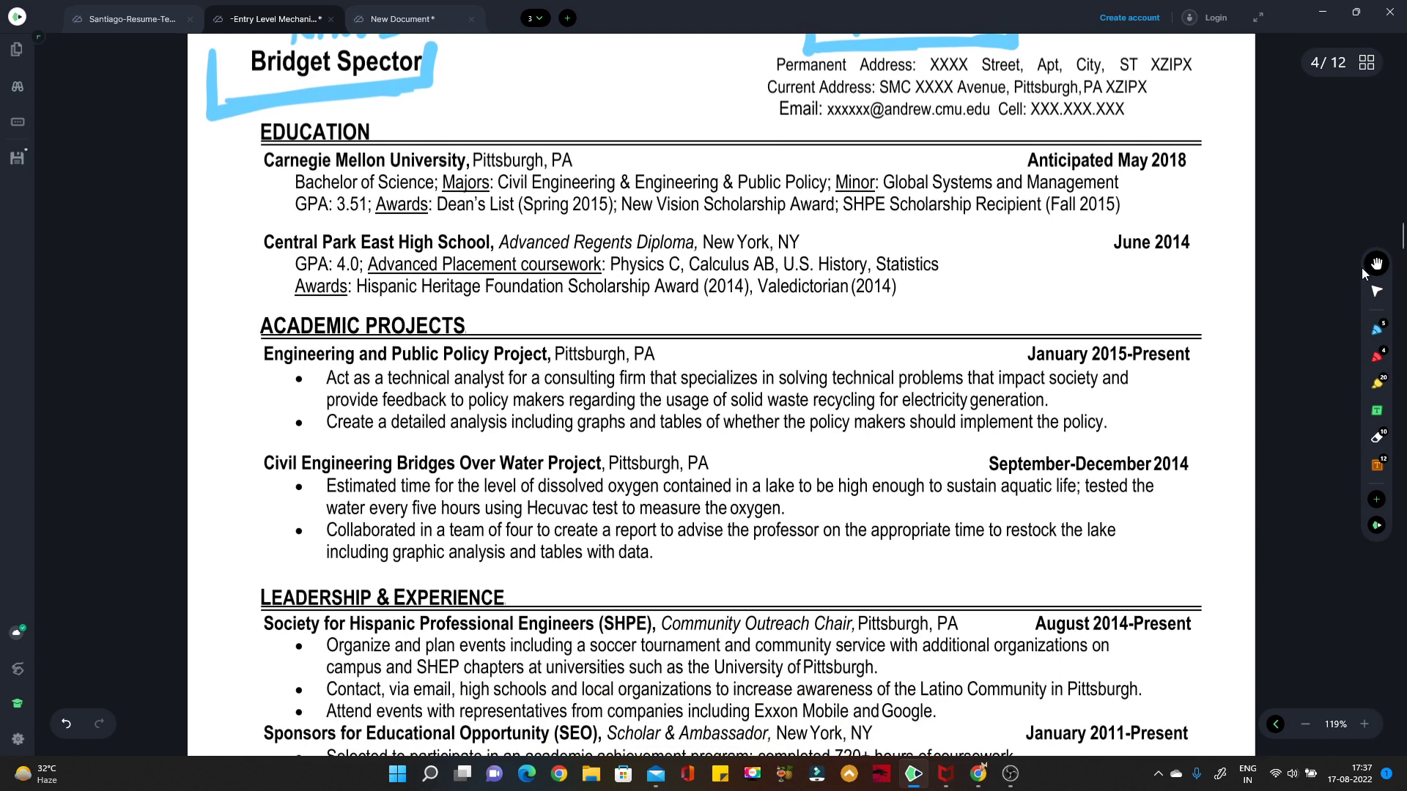
Bracket Education's left side in blue, arrow the degree and GPA lines, underline major, minor, Dean's List
click(1370, 330)
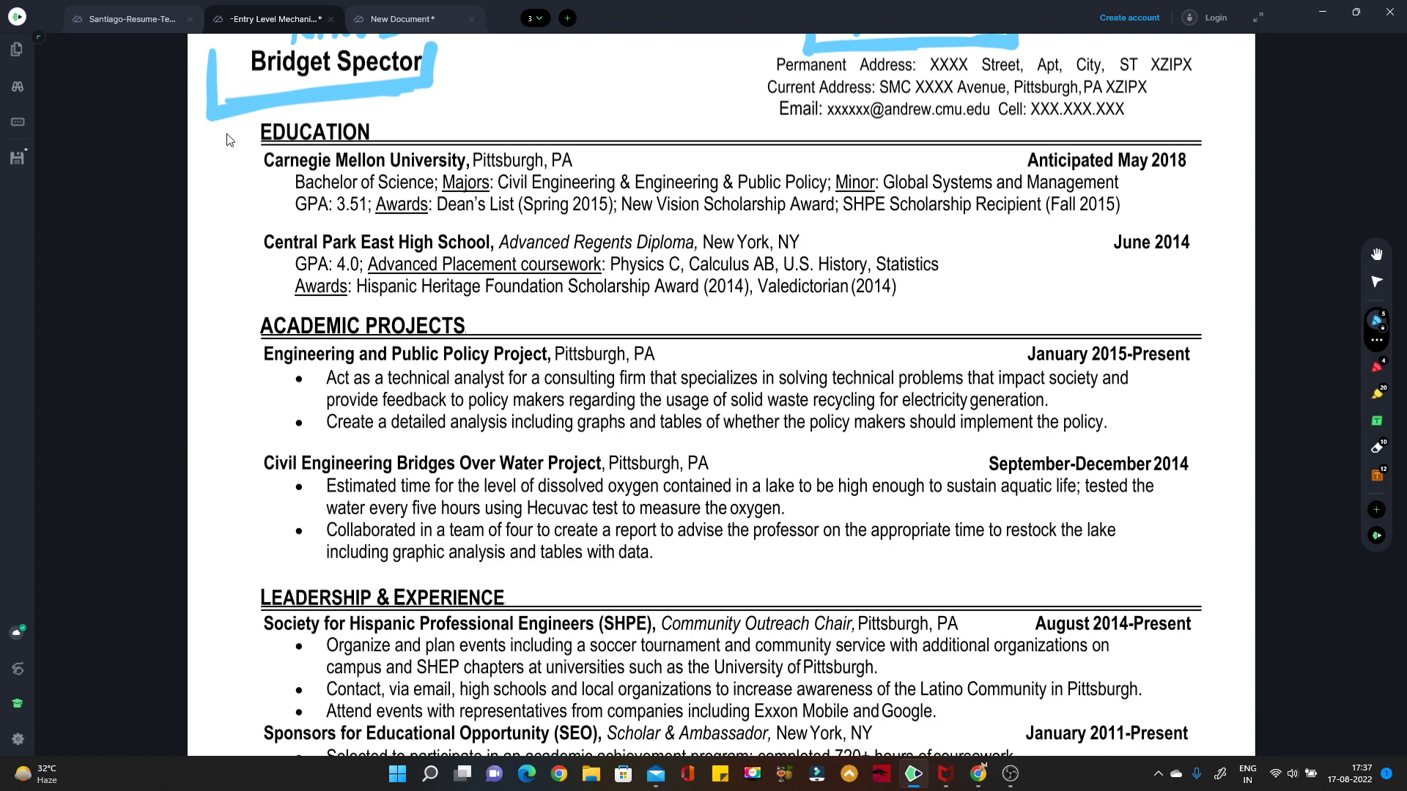
drag(228, 150, 215, 192)
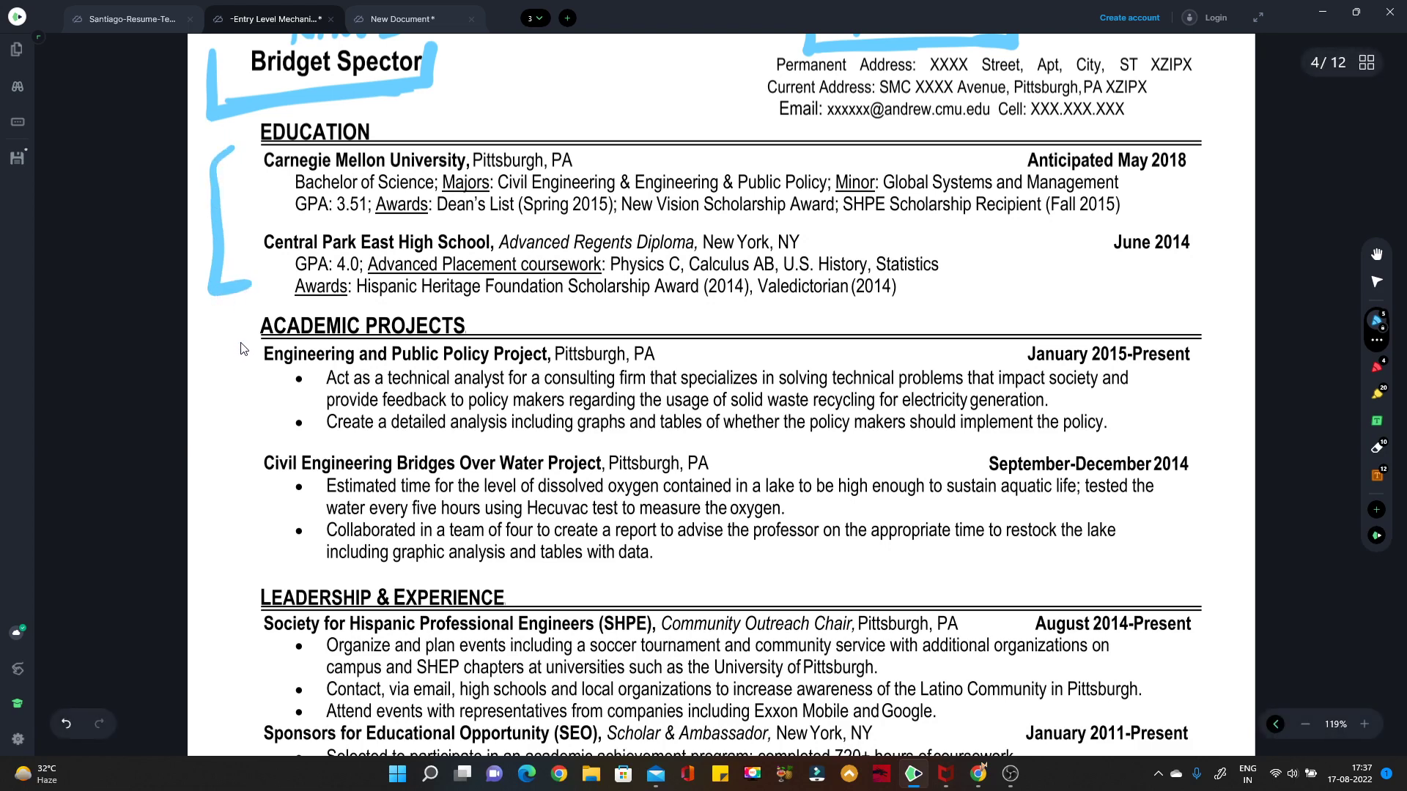
mouse_move(253, 194)
mouse_down()
mouse_move(287, 189)
mouse_move(299, 207)
mouse_up()
drag(411, 223, 377, 224)
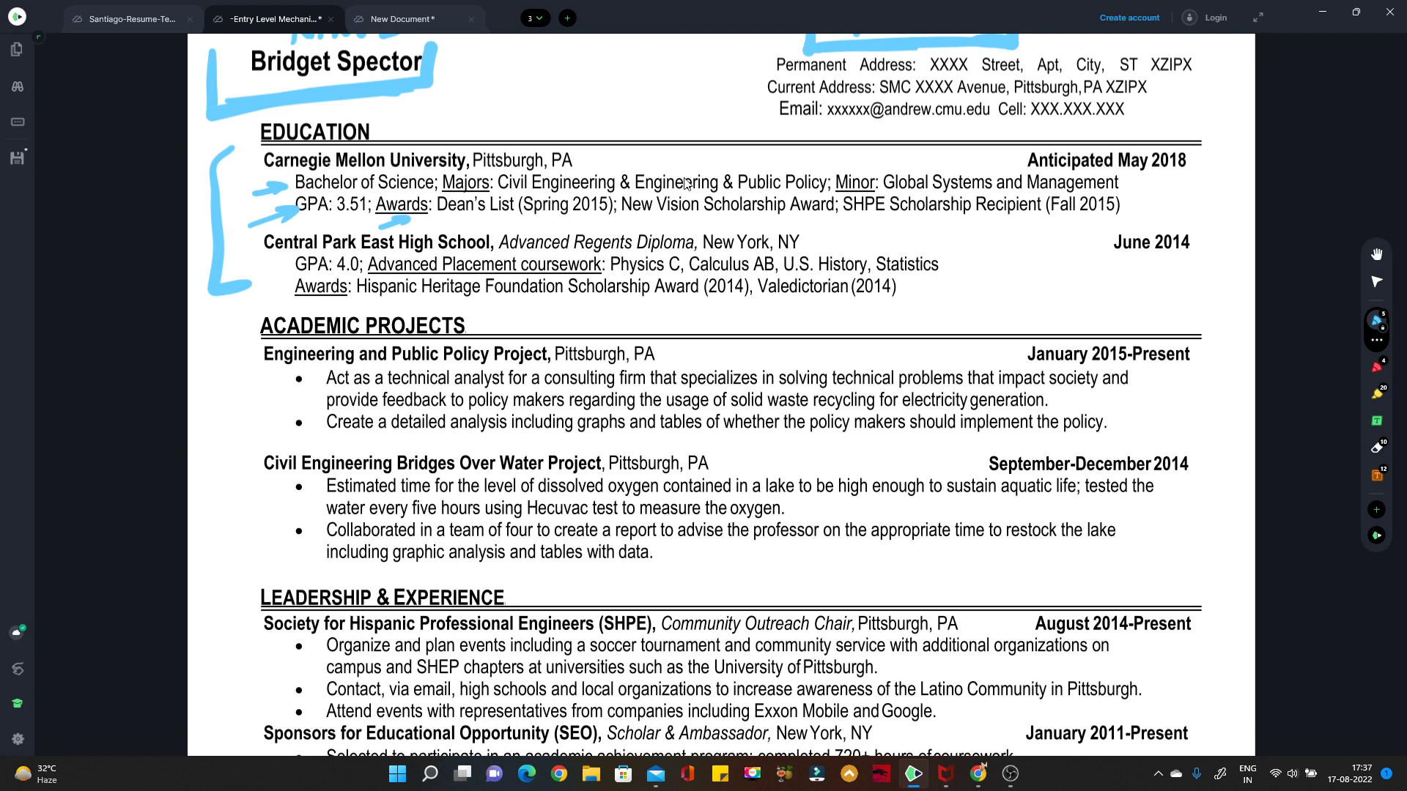
drag(503, 195, 553, 193)
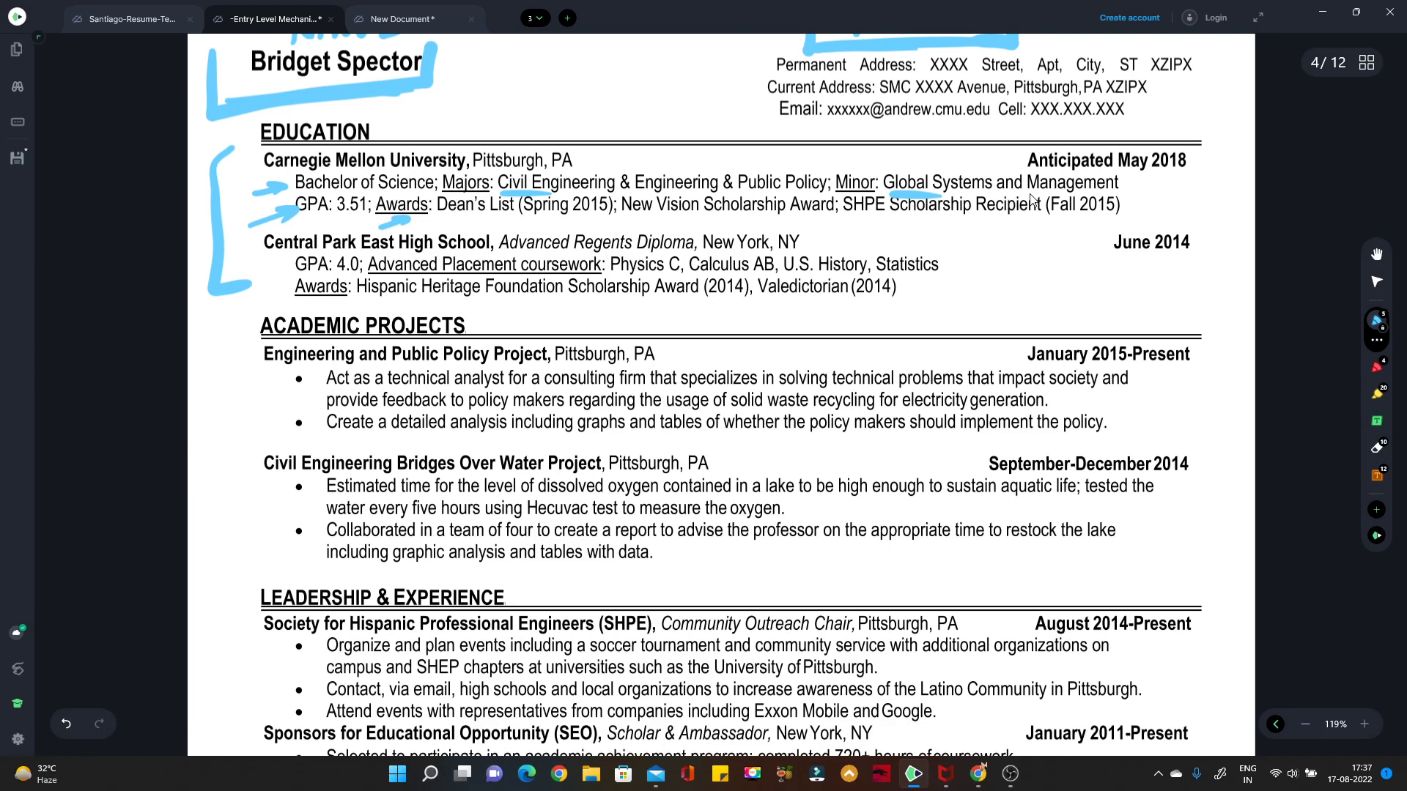
drag(301, 222, 352, 217)
drag(447, 224, 502, 217)
Underline the SHPE award, Physics C, Hispanic scholarship and June 2014, then bracket Education's right side
drag(1011, 231, 1073, 229)
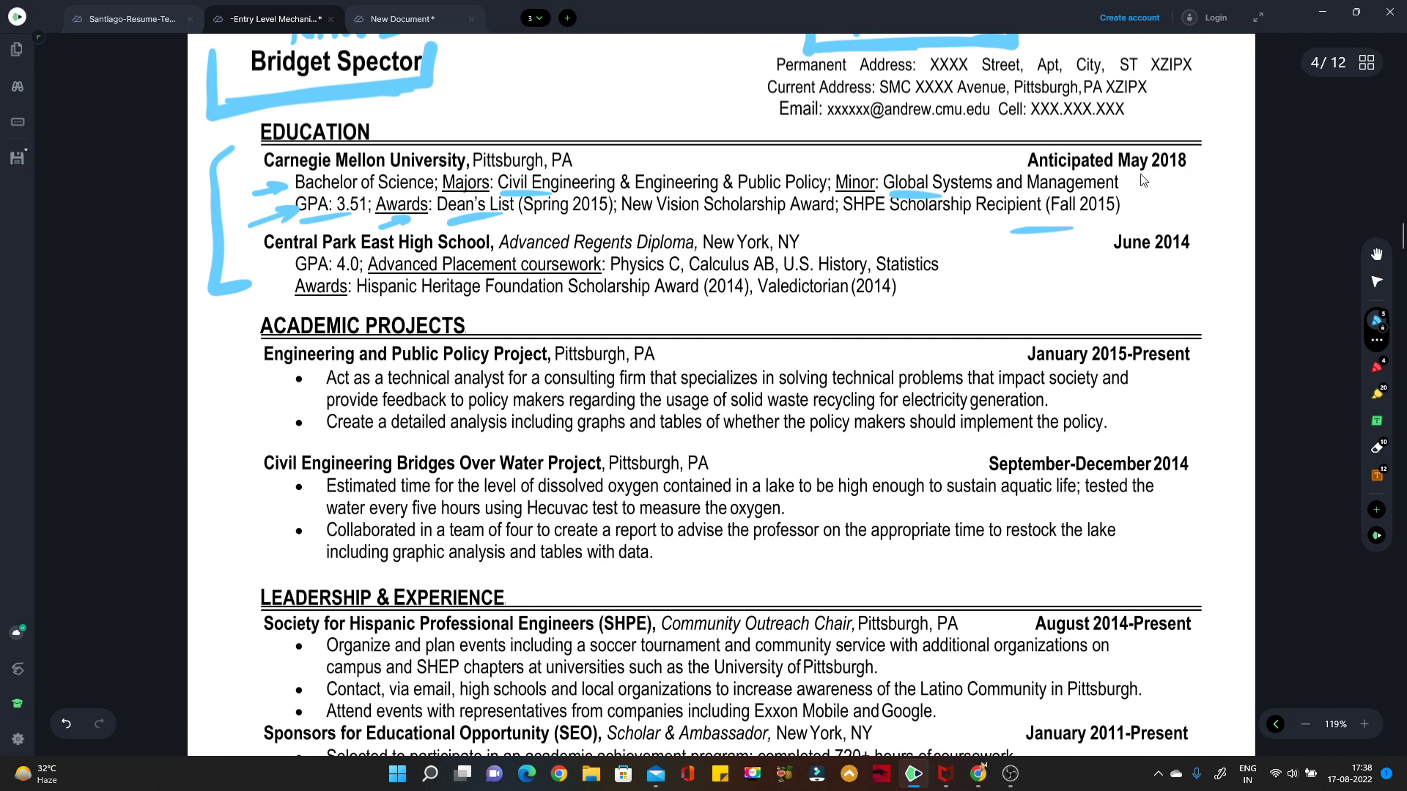
drag(1126, 177, 1229, 156)
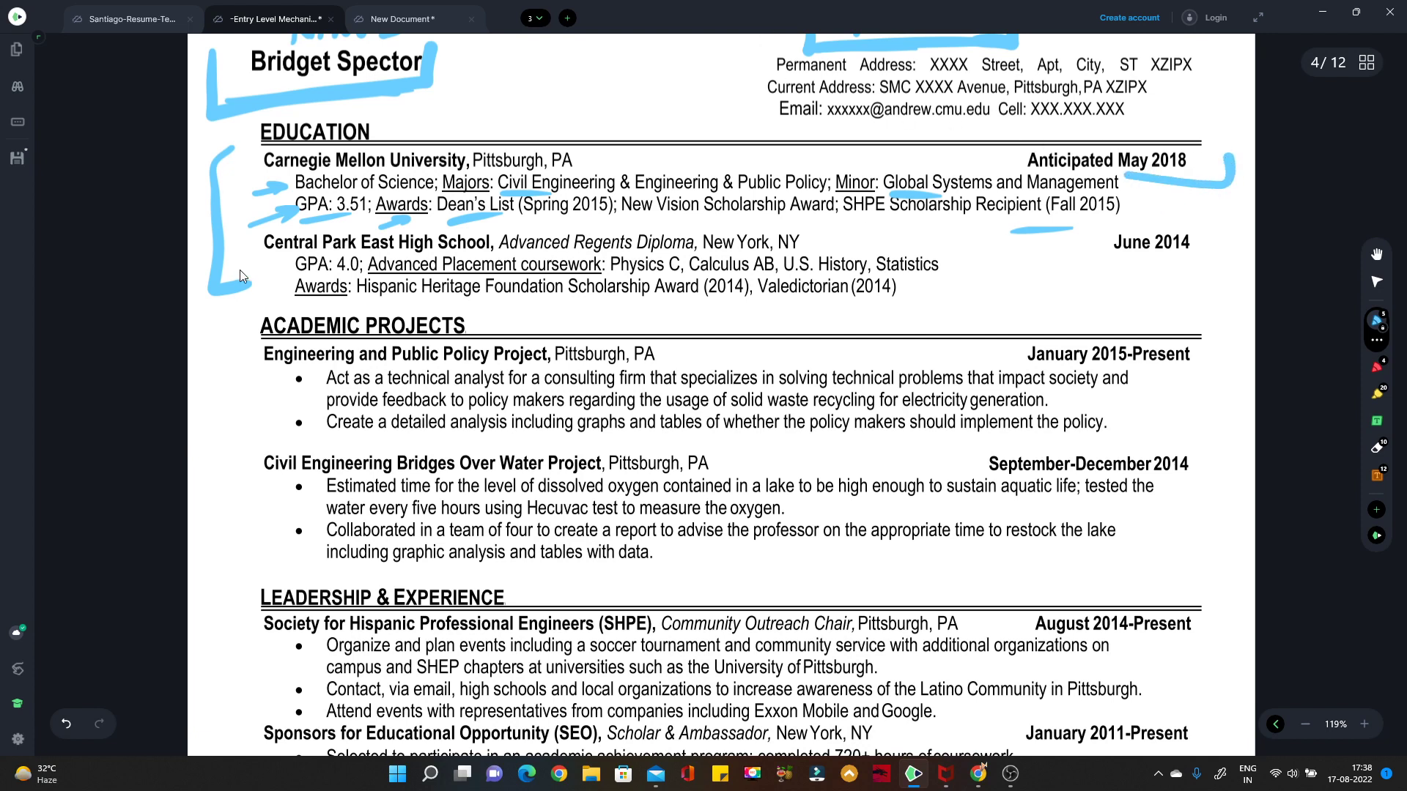
mouse_move(258, 275)
mouse_down()
mouse_move(297, 258)
mouse_move(287, 273)
mouse_up()
drag(642, 271, 675, 269)
drag(356, 313, 404, 296)
drag(1106, 262, 1193, 258)
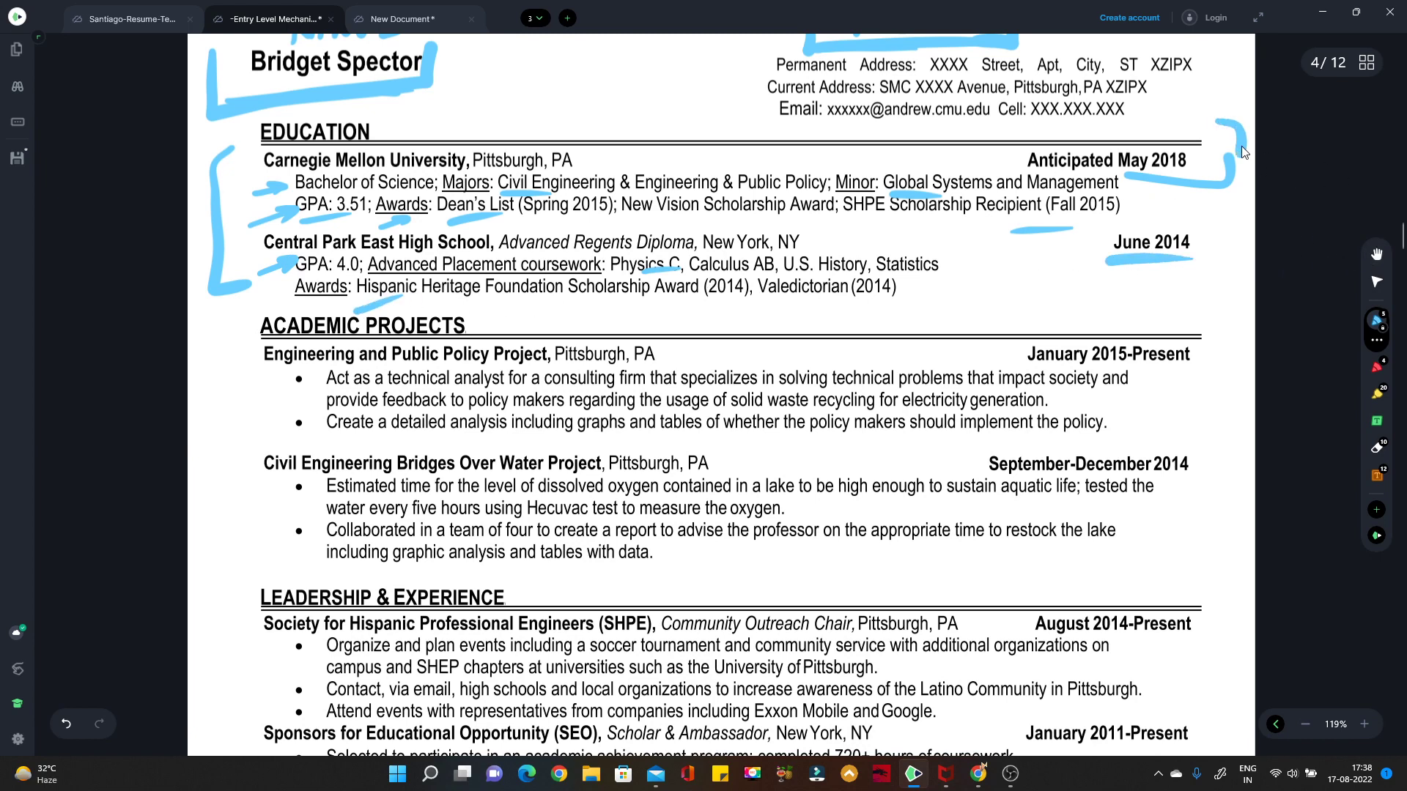
drag(1241, 150, 1139, 302)
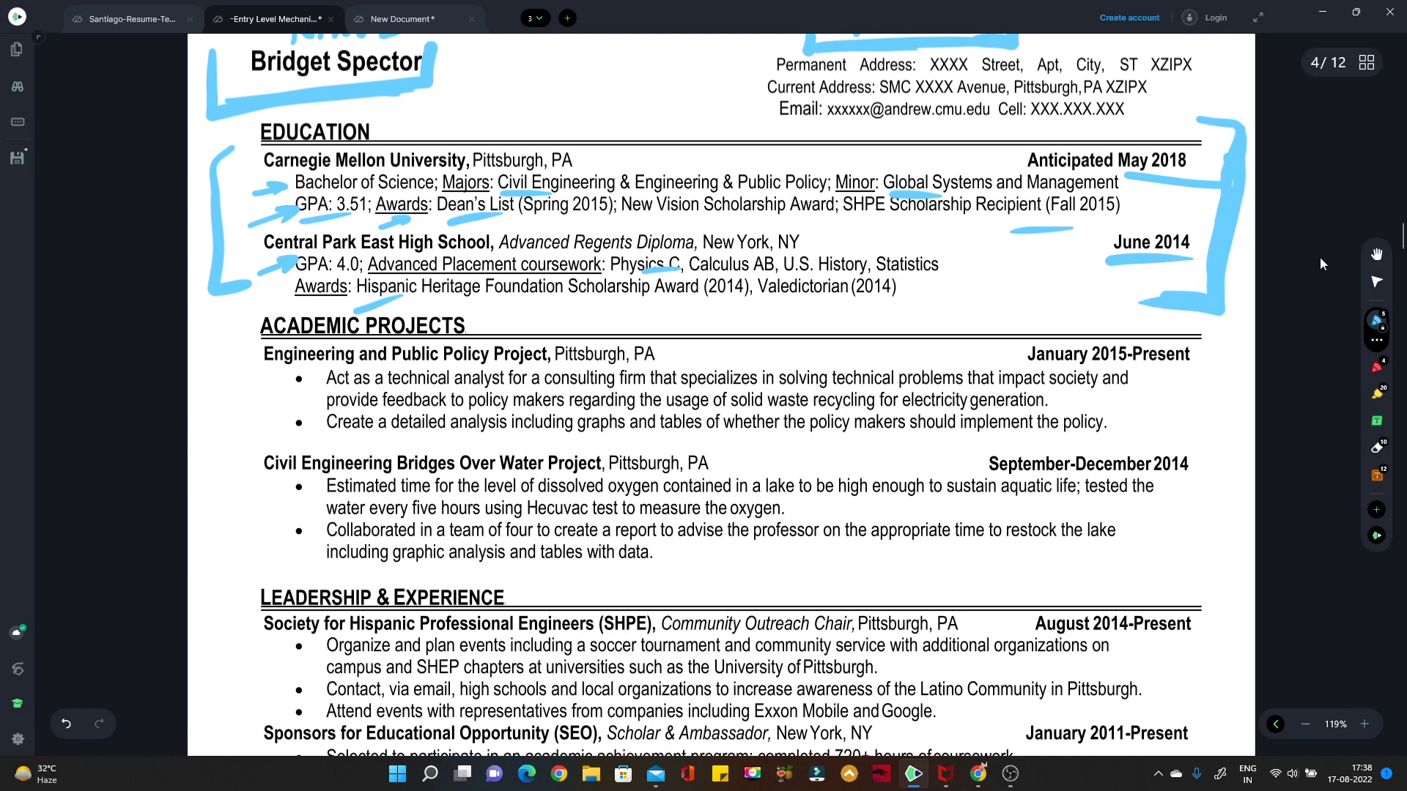
click(1377, 254)
Point a red arrow at the first academic project and underline its key phrases in red
scroll(1332, 303, down, 3)
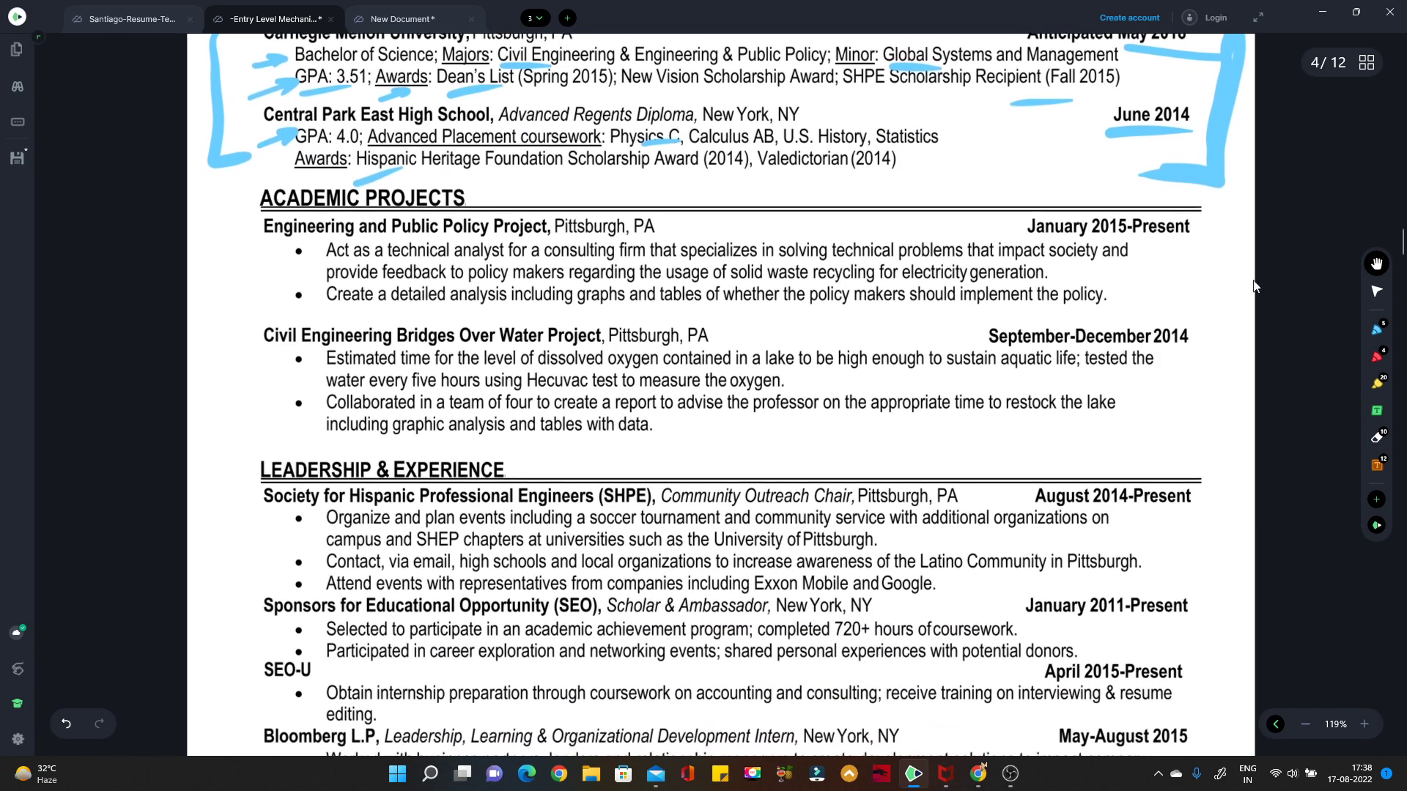
click(1377, 357)
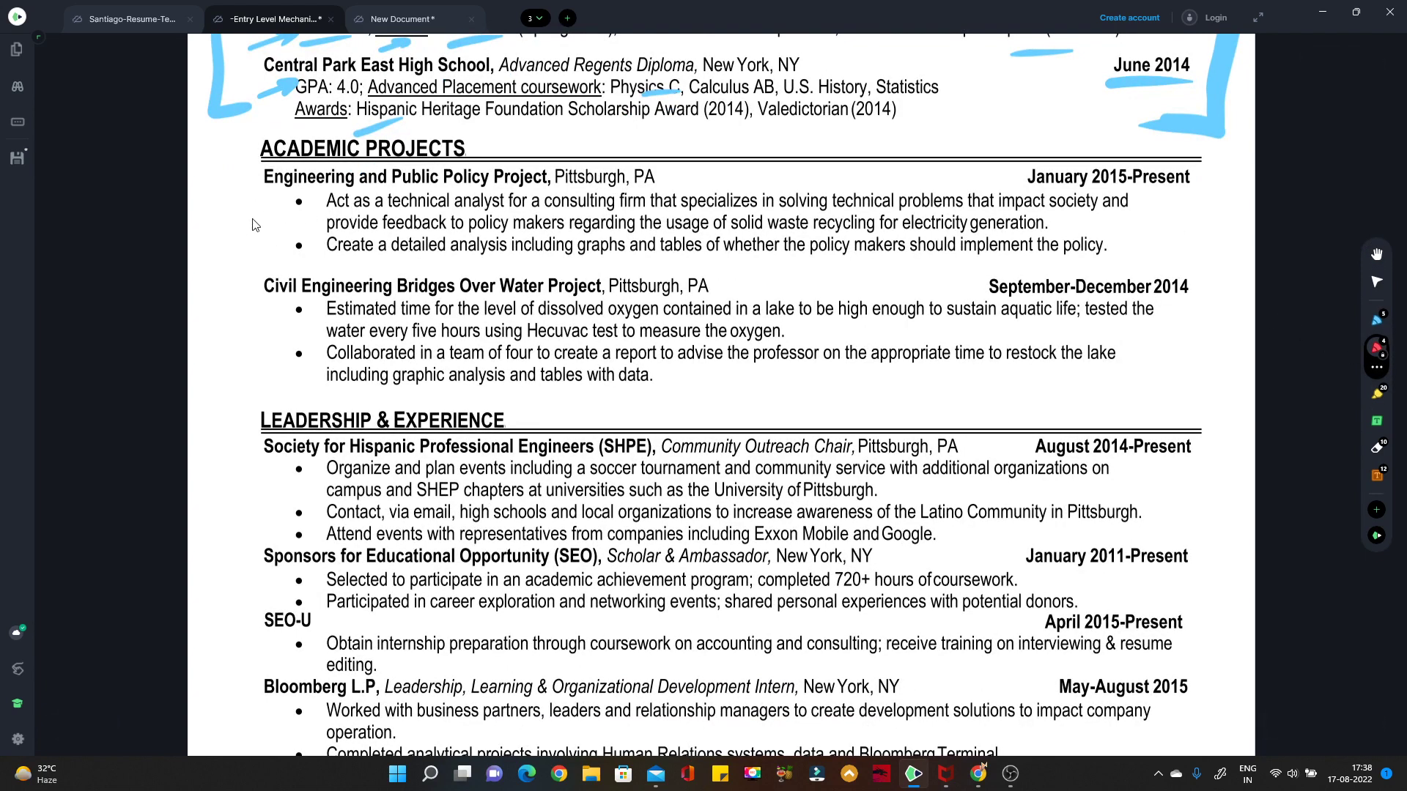
drag(211, 238, 281, 194)
drag(426, 211, 612, 209)
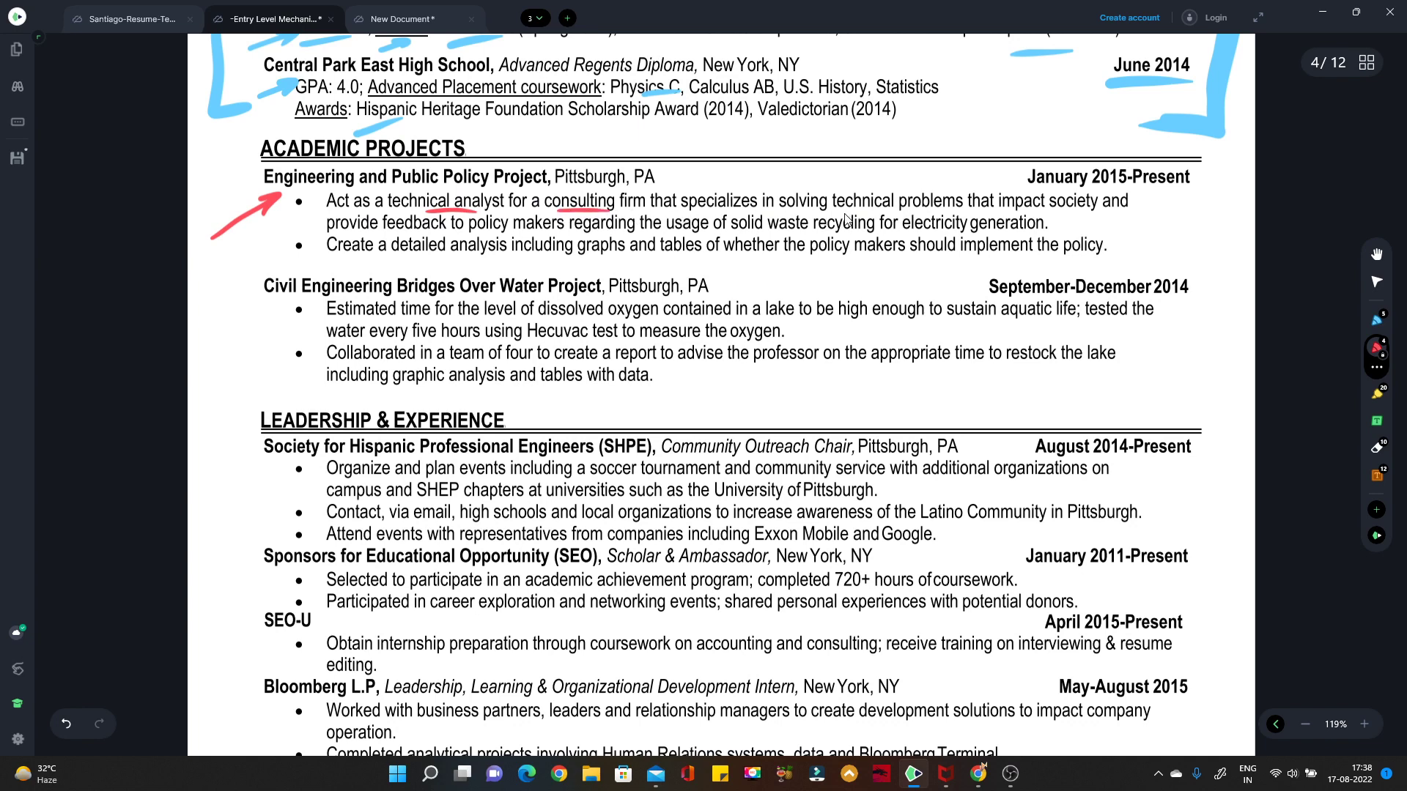
drag(839, 215, 923, 219)
drag(1006, 209, 1078, 213)
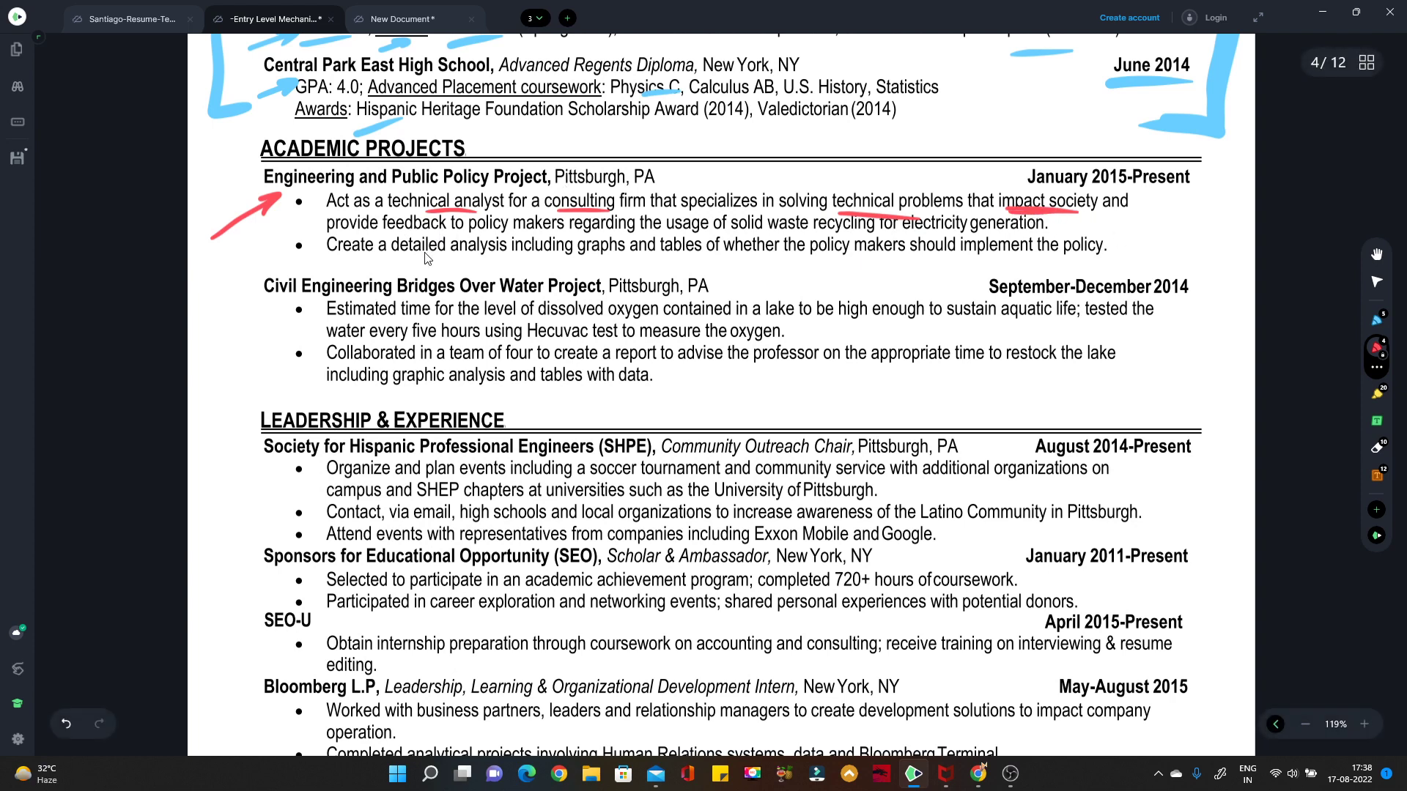
drag(450, 261, 729, 256)
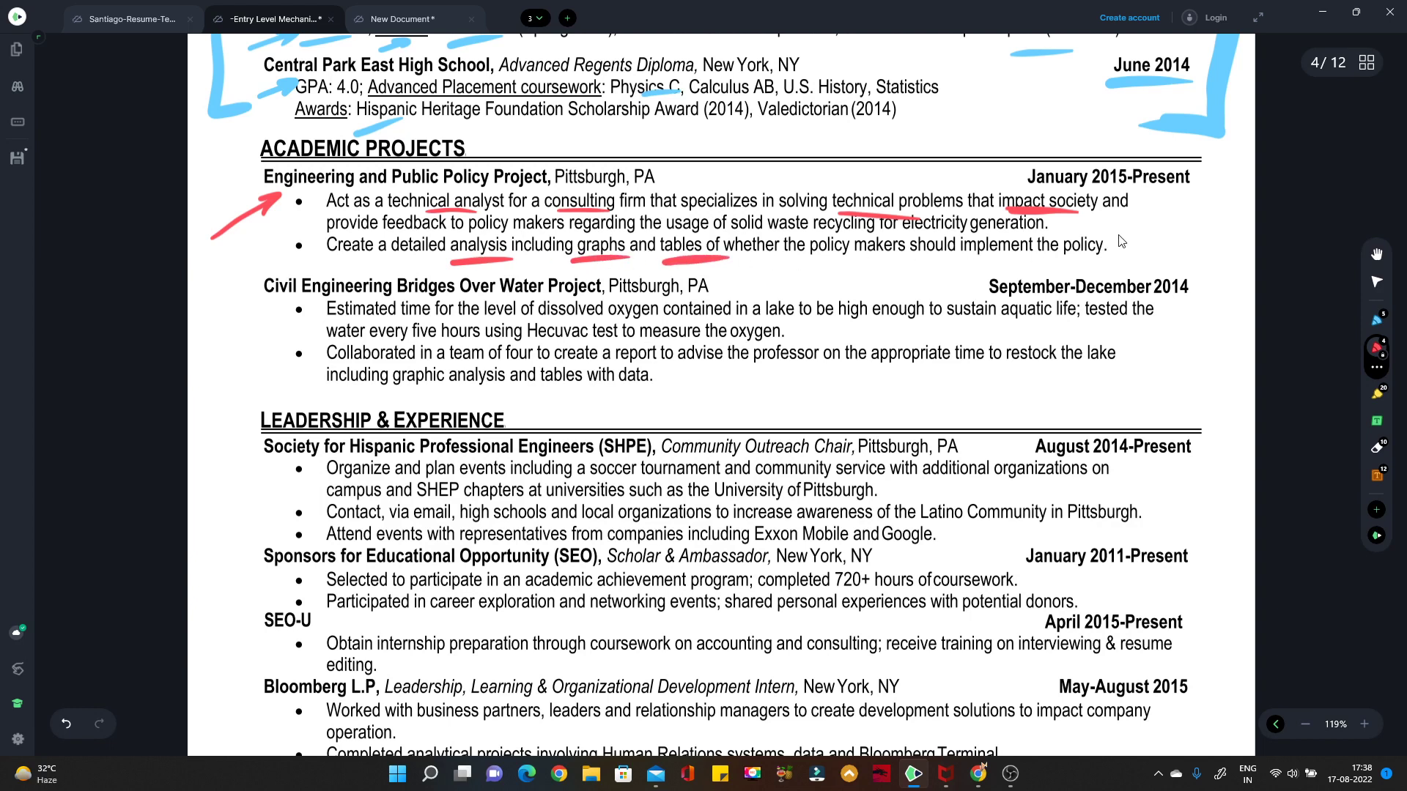
drag(1164, 196, 1218, 194)
Underline Water Project, level of dissolved oxygen and 'Collaborated in a team of four' in red
drag(506, 296, 595, 292)
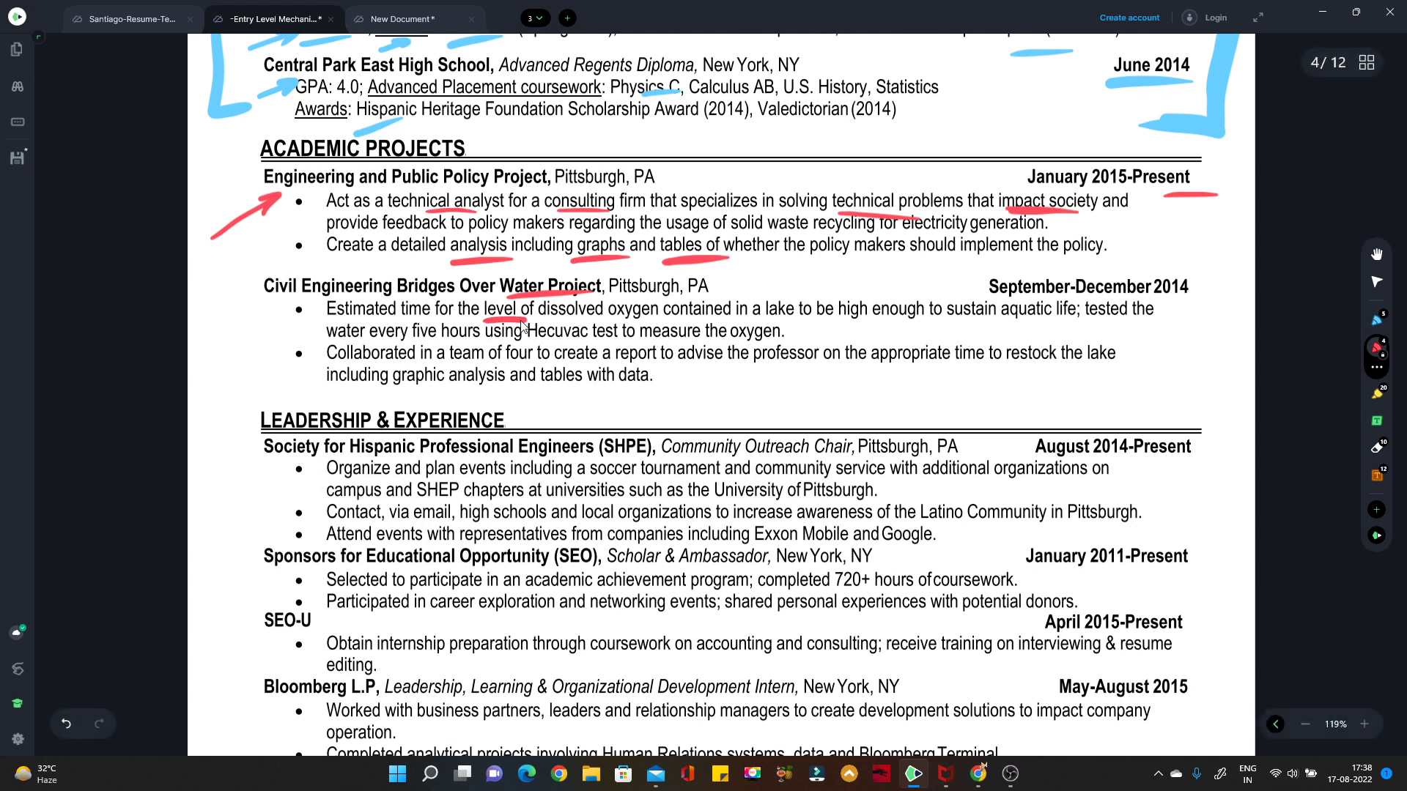
drag(484, 321, 638, 317)
drag(327, 365, 548, 362)
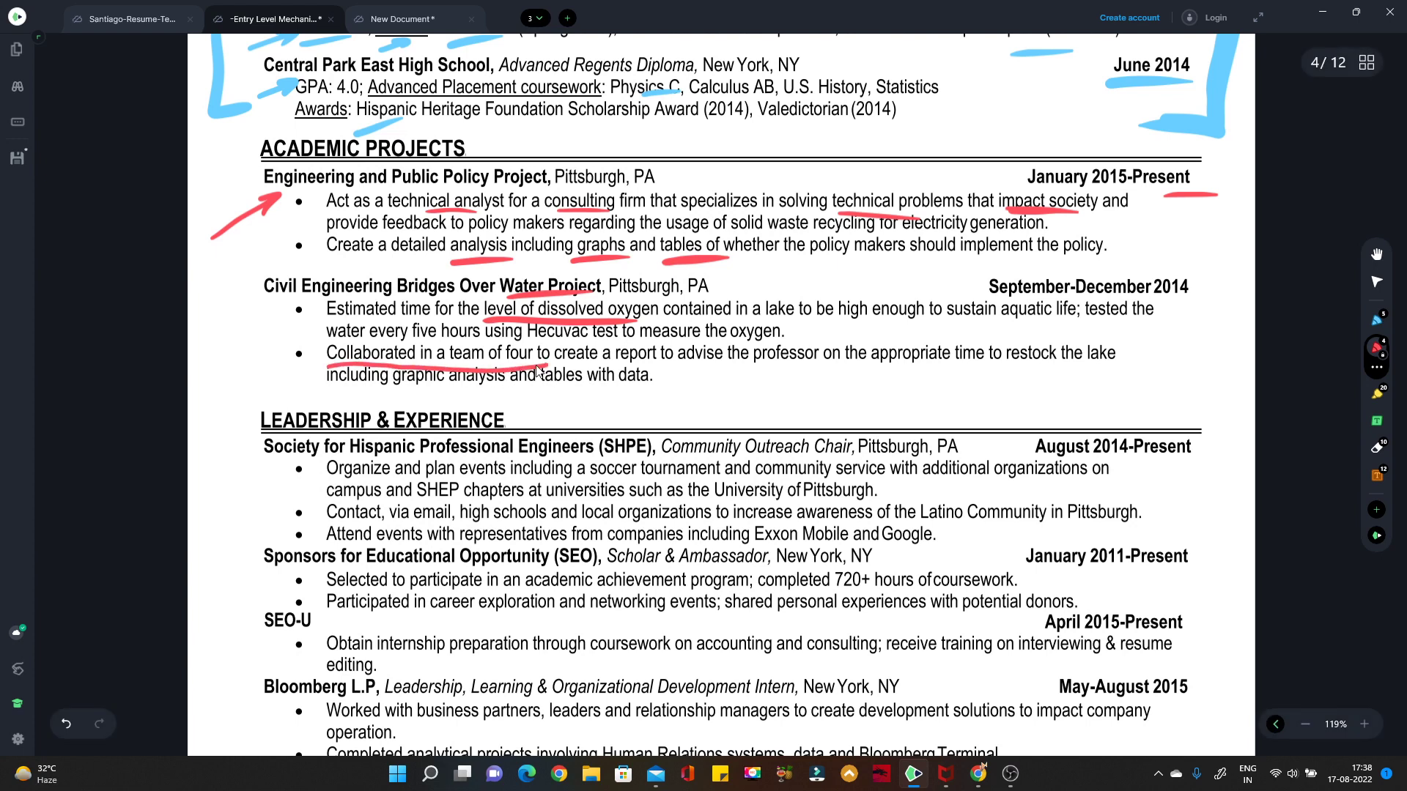
click(1376, 253)
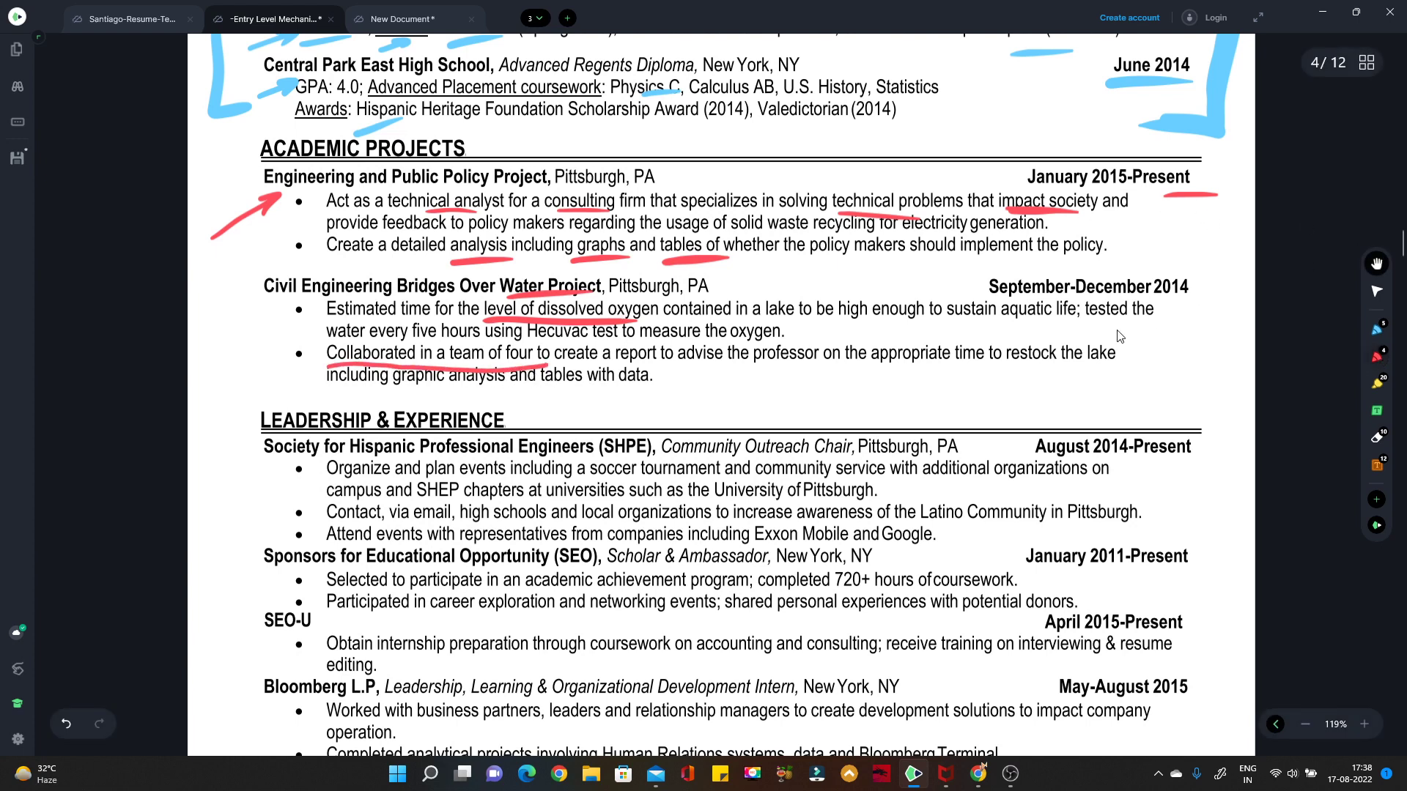
Tick the Leadership & Experience heading in red and mark the SHPE, SEO, Bloomberg and Continental Shipping entries
scroll(1143, 291, down, 1)
scroll(817, 341, down, 1)
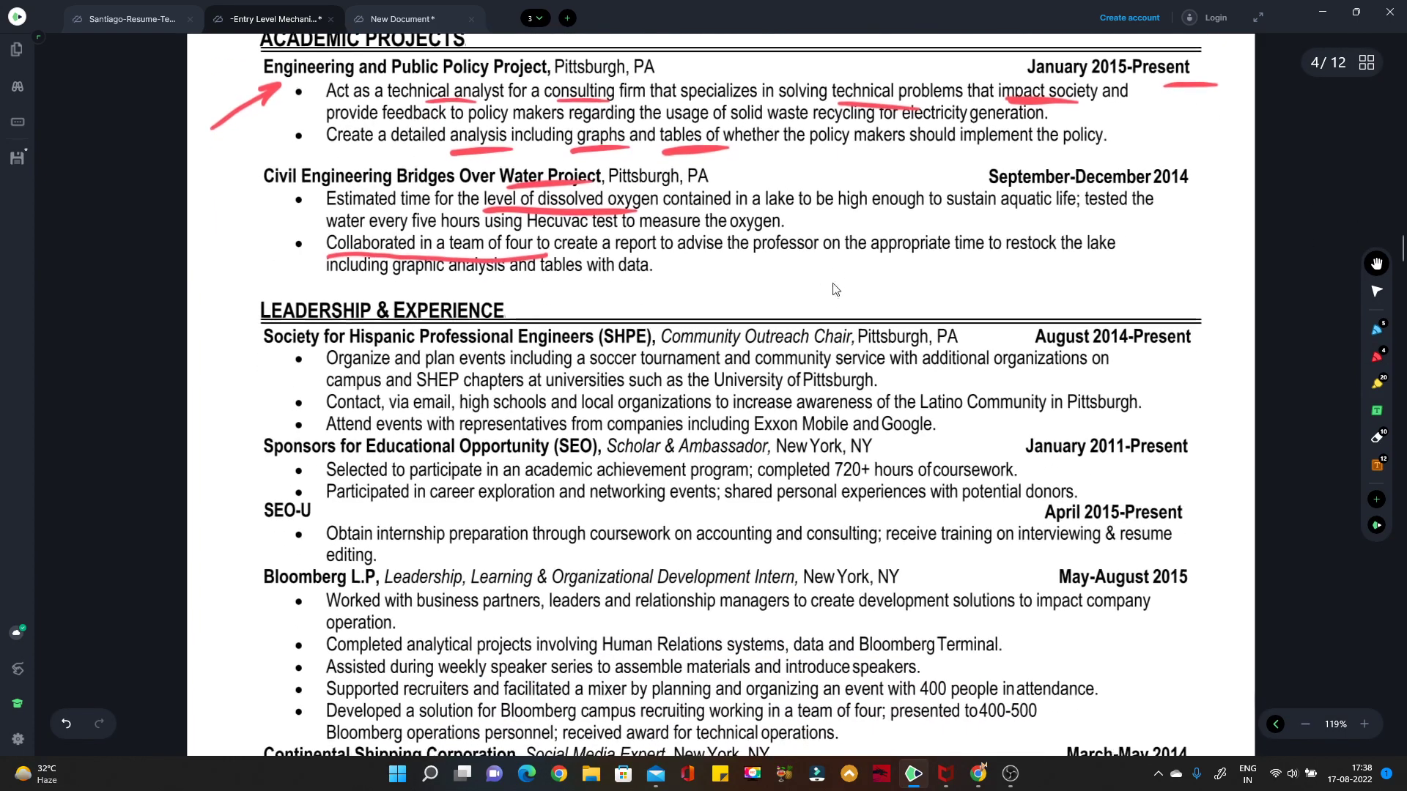
scroll(817, 341, down, 2)
drag(831, 291, 820, 337)
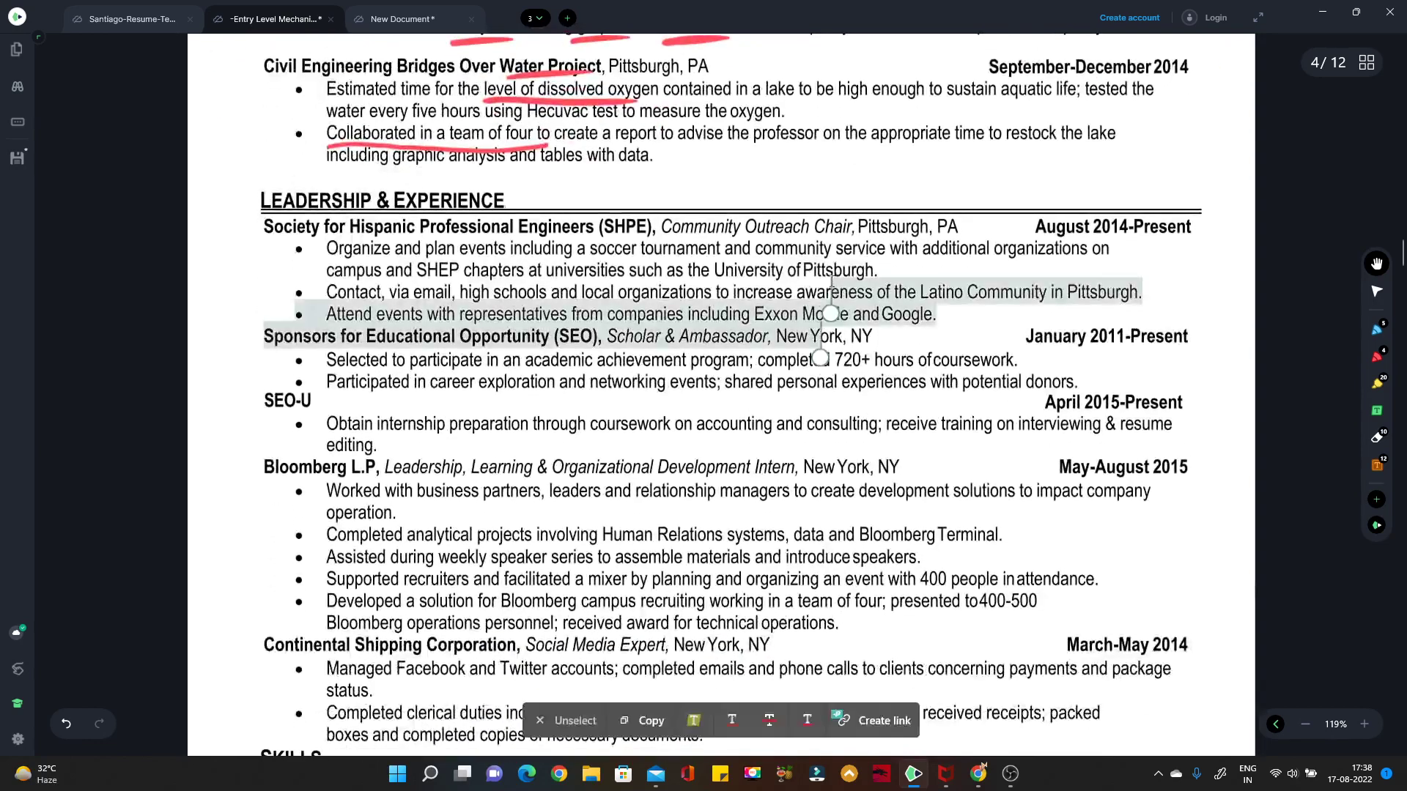
click(1238, 249)
click(1377, 357)
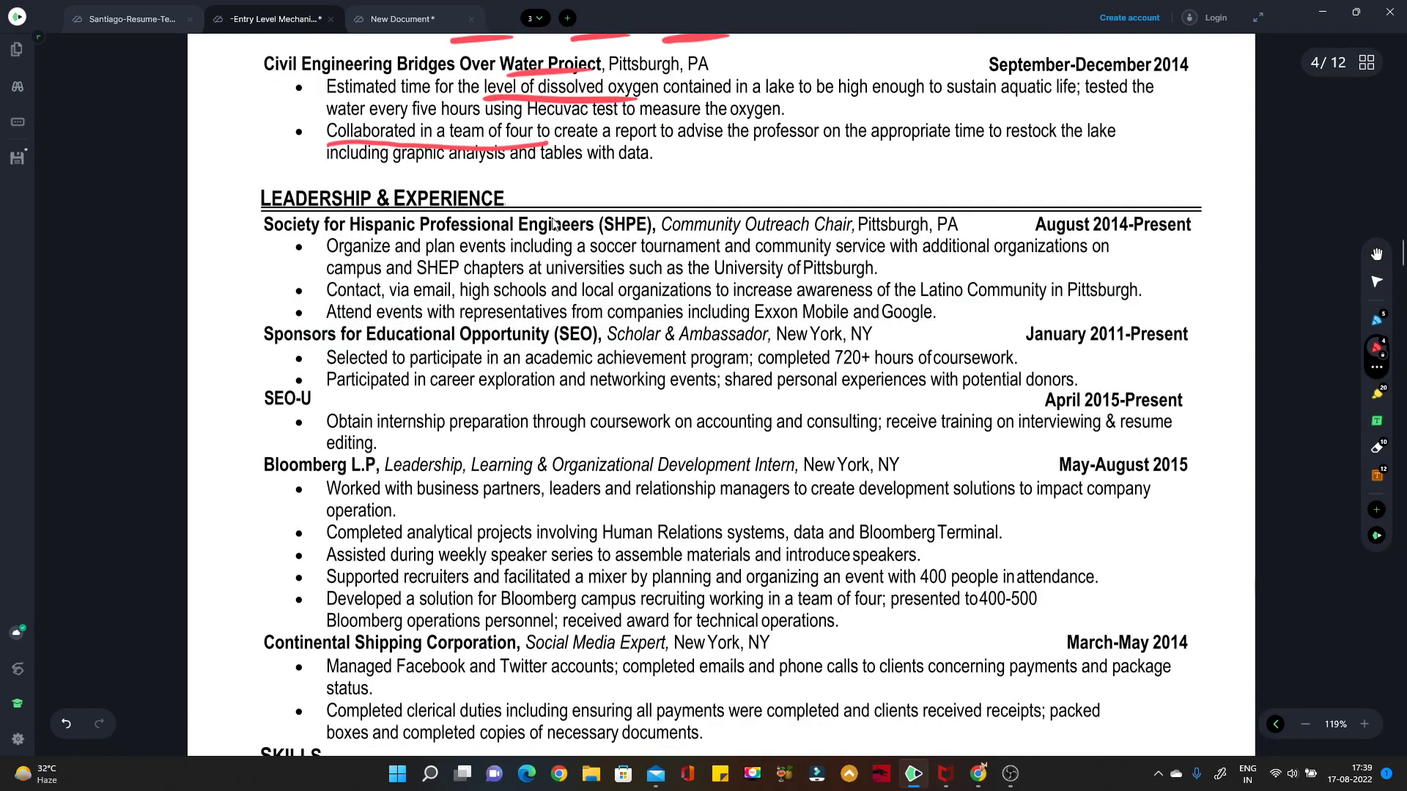
drag(540, 191, 627, 175)
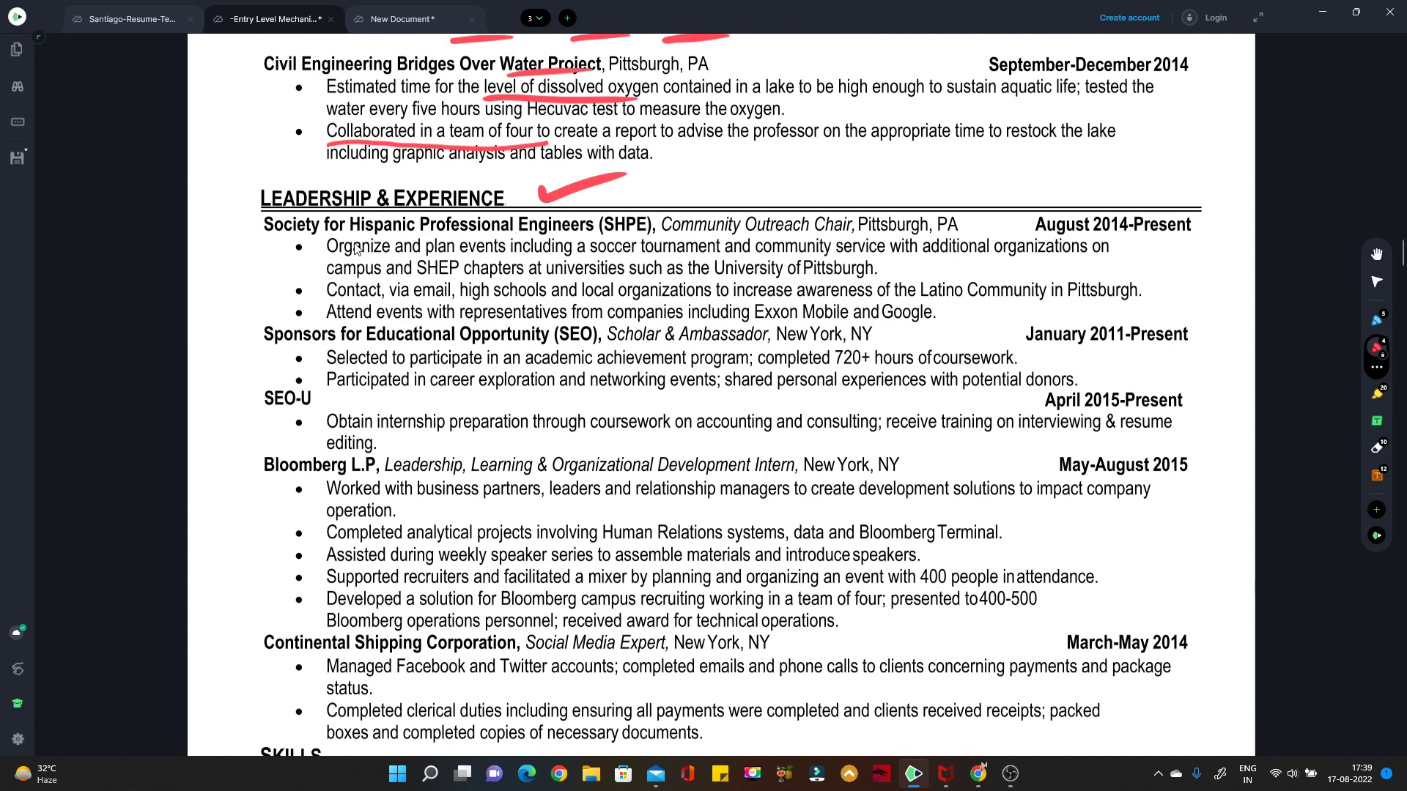
drag(483, 236, 607, 242)
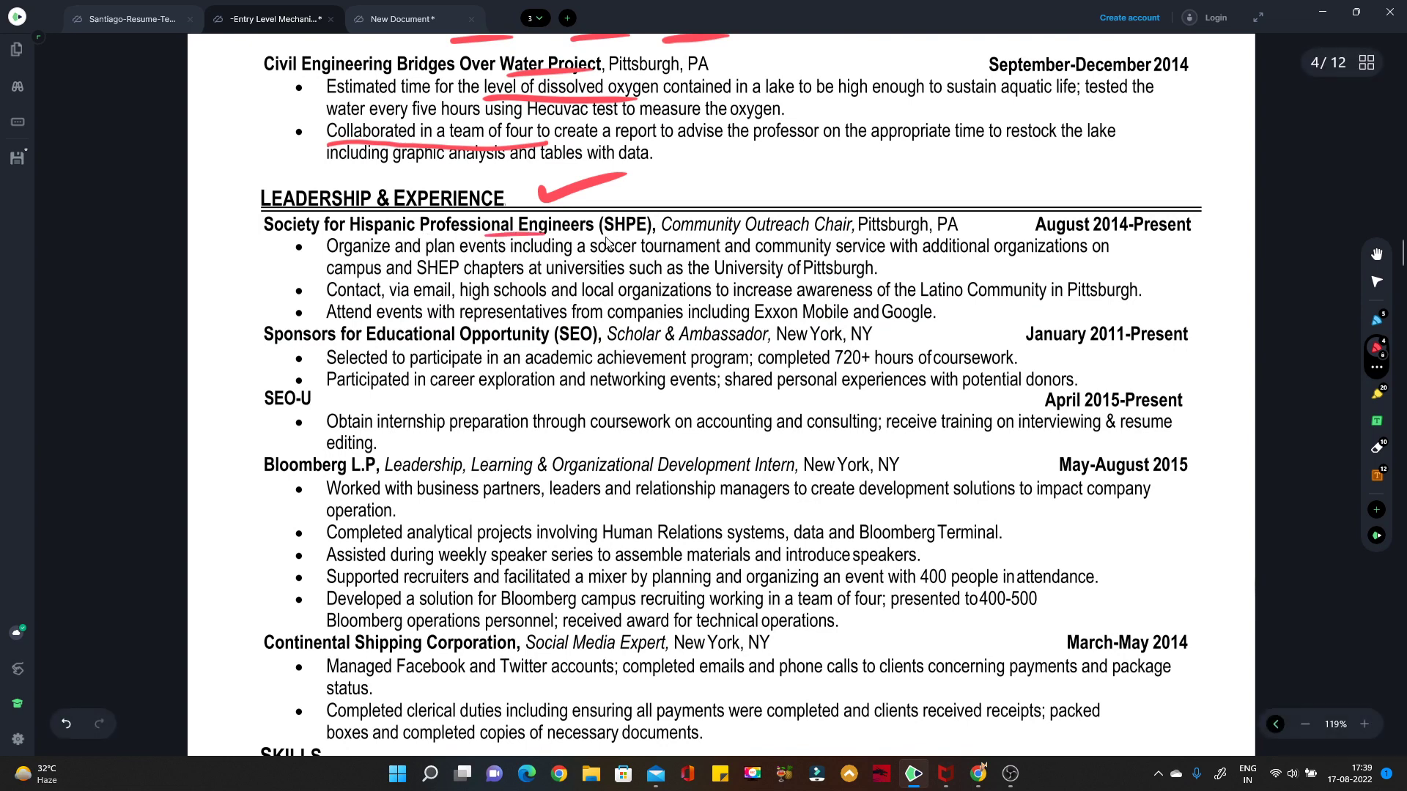
drag(1089, 240, 1154, 238)
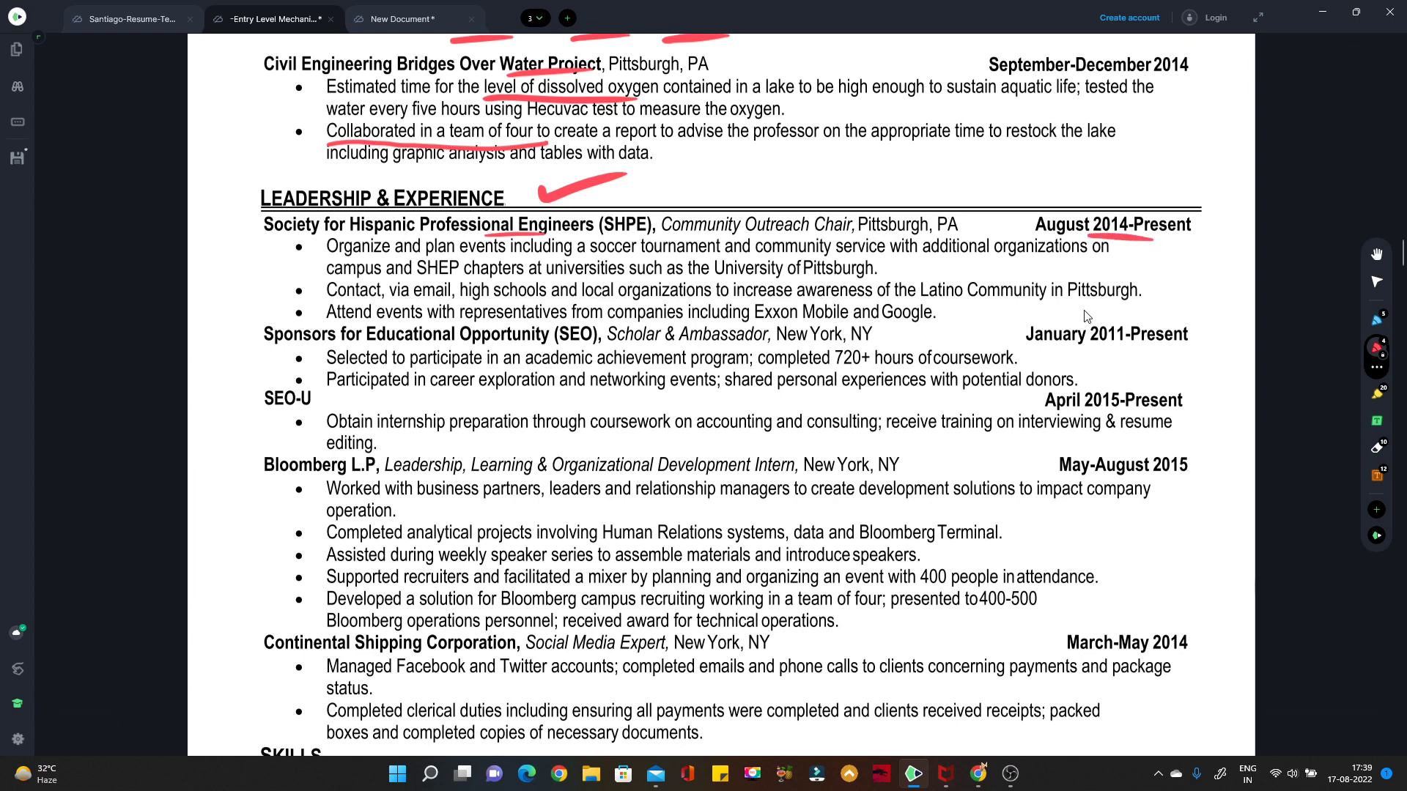
drag(526, 343, 568, 333)
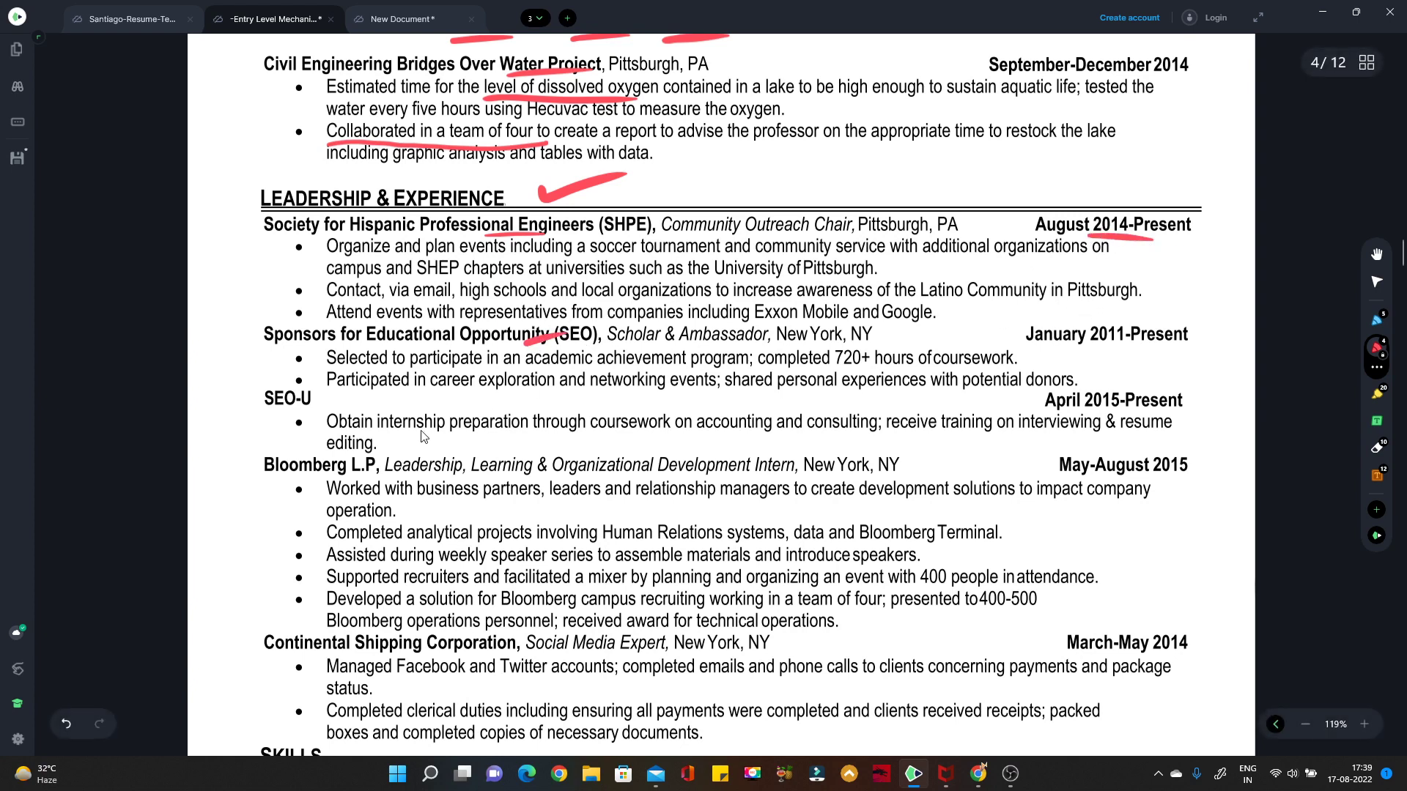
drag(334, 483, 373, 467)
drag(309, 662, 343, 635)
Underline Microsoft/PowerPoint, proficiency and 'Fluent in Spanish and English' in the Skills lines in red
click(1375, 254)
scroll(1279, 319, down, 5)
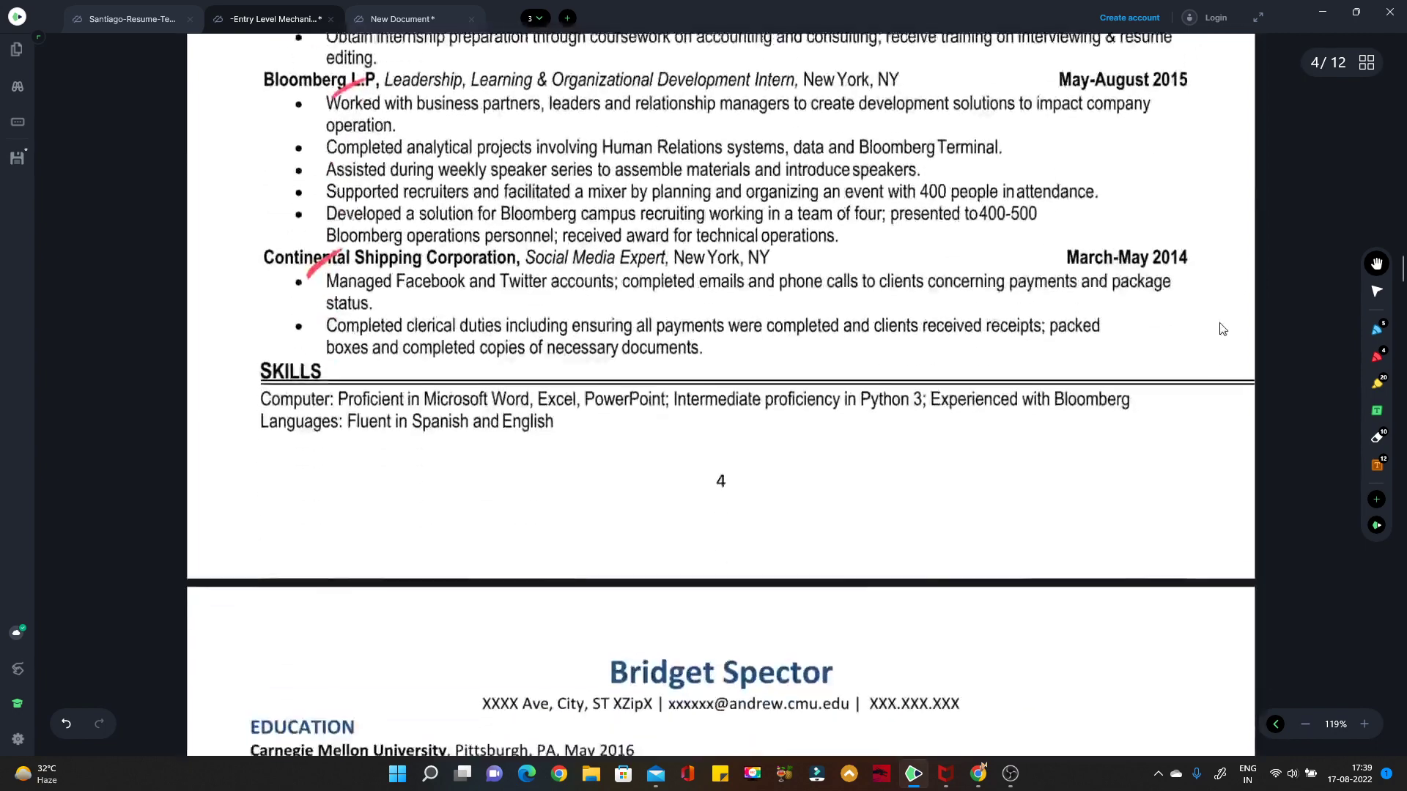
scroll(1222, 329, down, 1)
click(1377, 356)
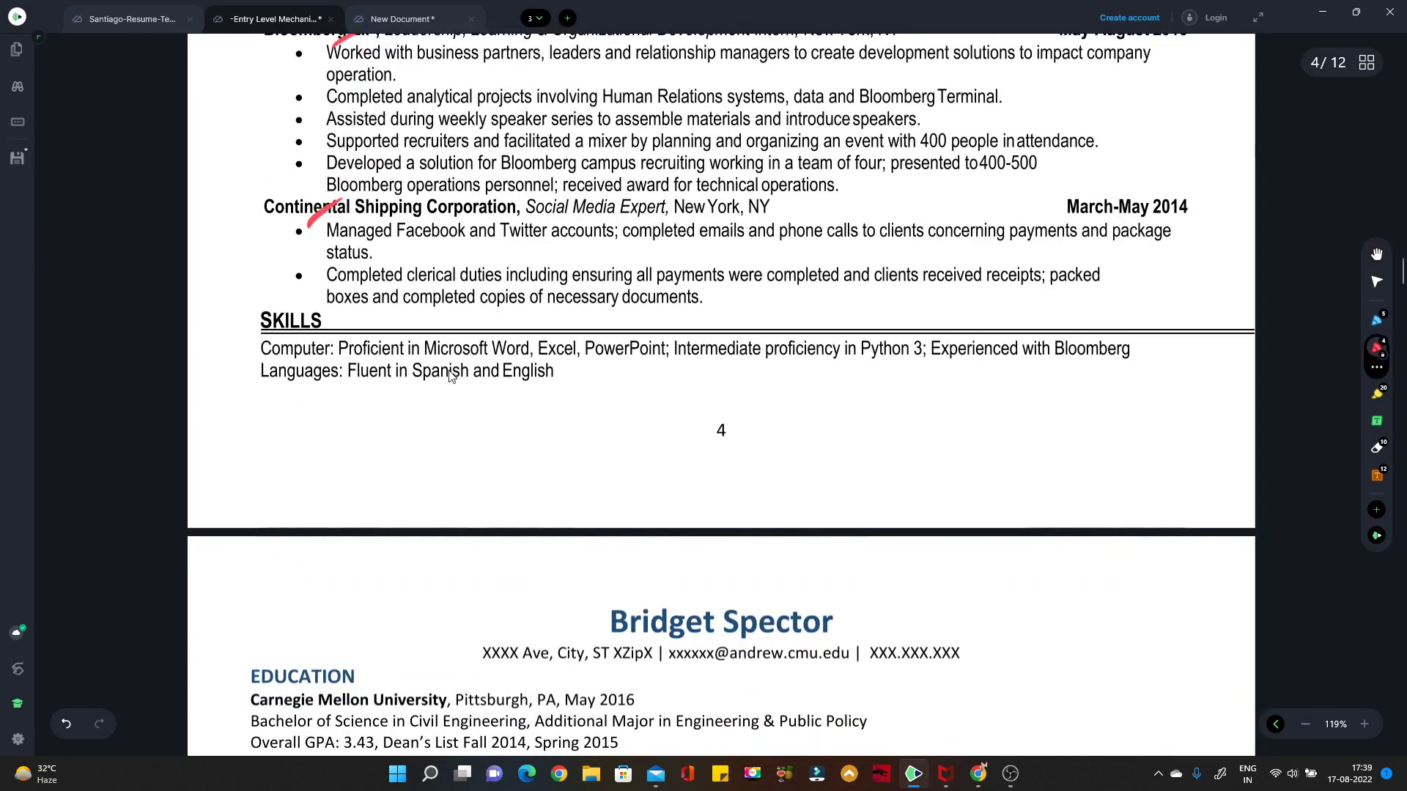
drag(471, 355, 608, 360)
drag(747, 361, 817, 358)
drag(336, 403, 563, 386)
click(1377, 254)
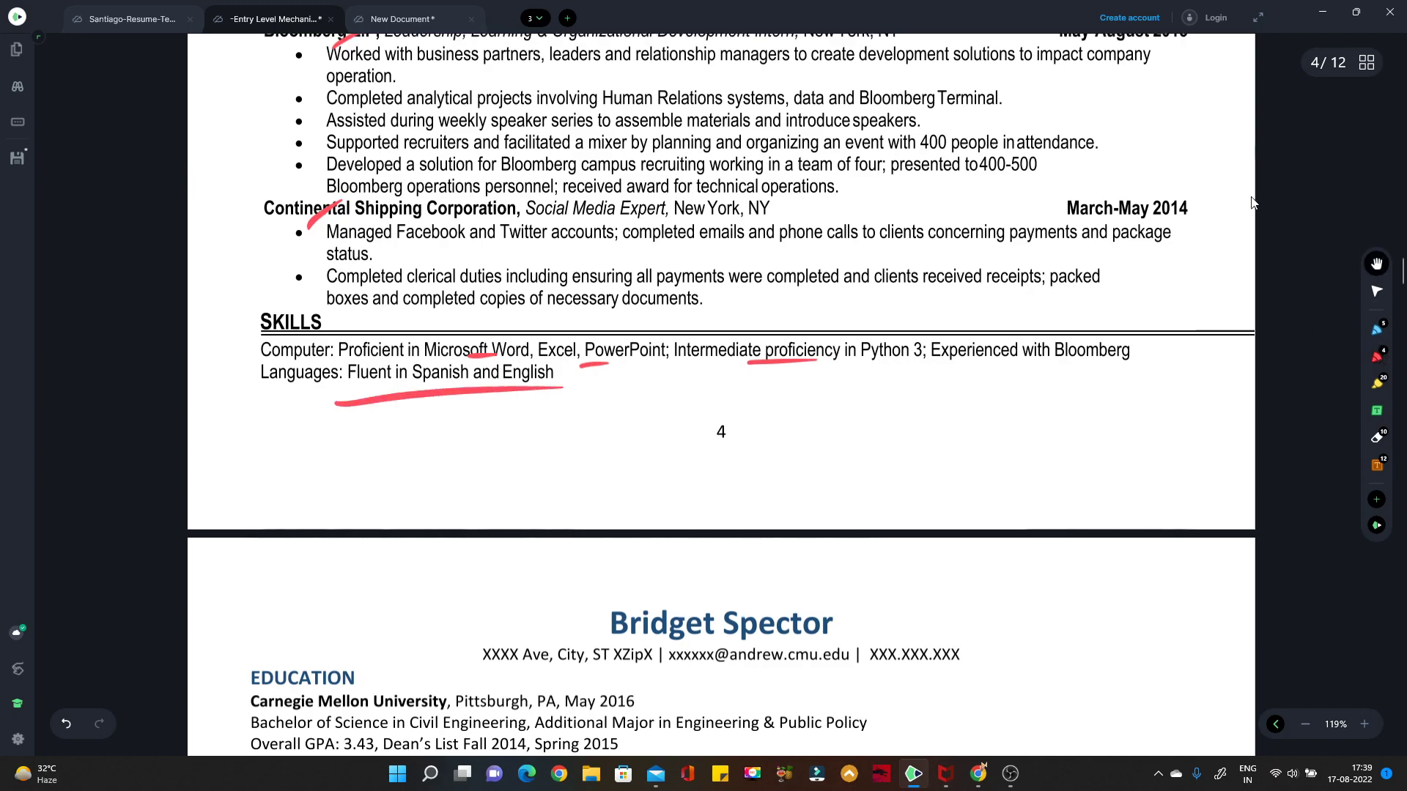
scroll(721, 396, up, 10)
scroll(1353, 253, up, 1)
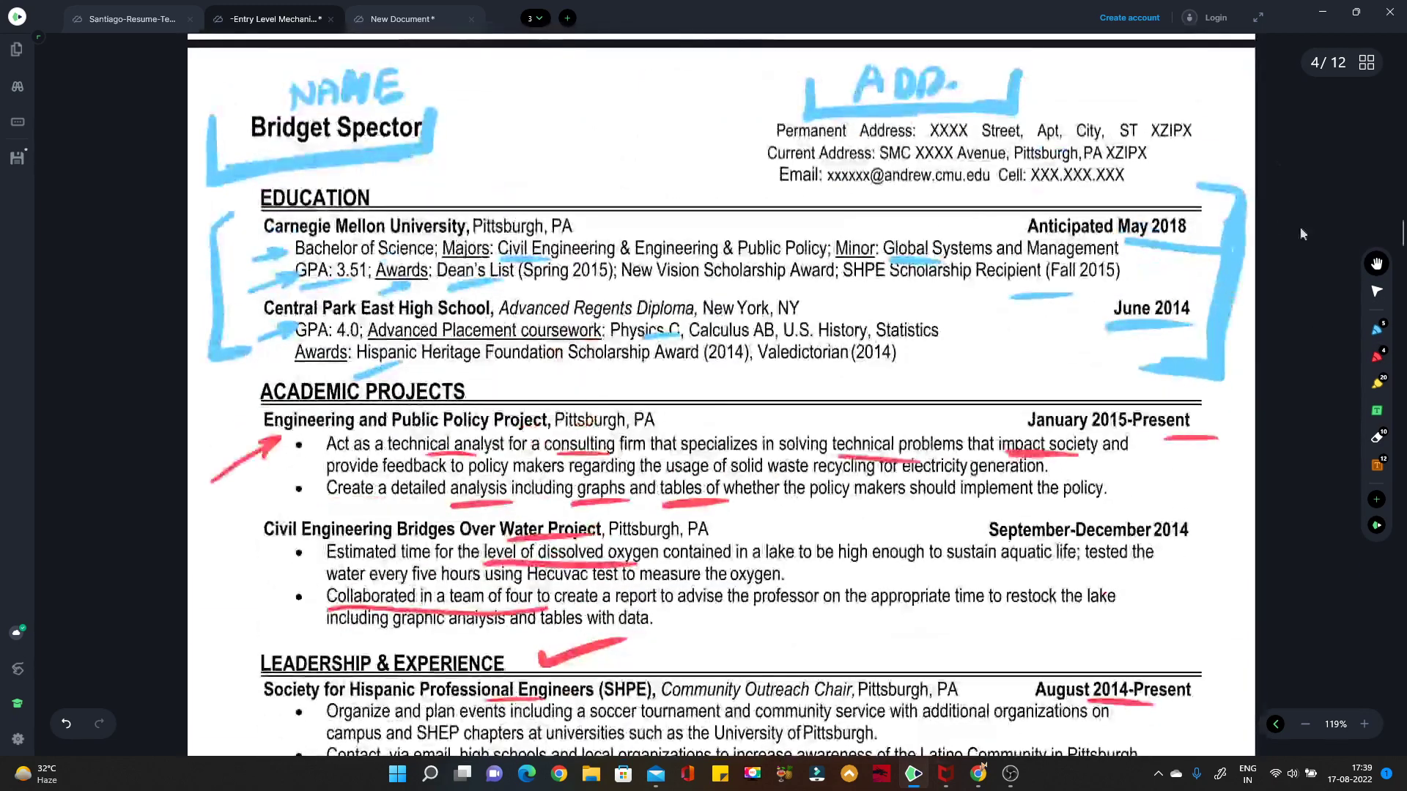
On the next resume, mark the name heading, contact line, University and EXPERIENCE heading in red
scroll(1113, 429, down, 6)
scroll(1099, 421, down, 6)
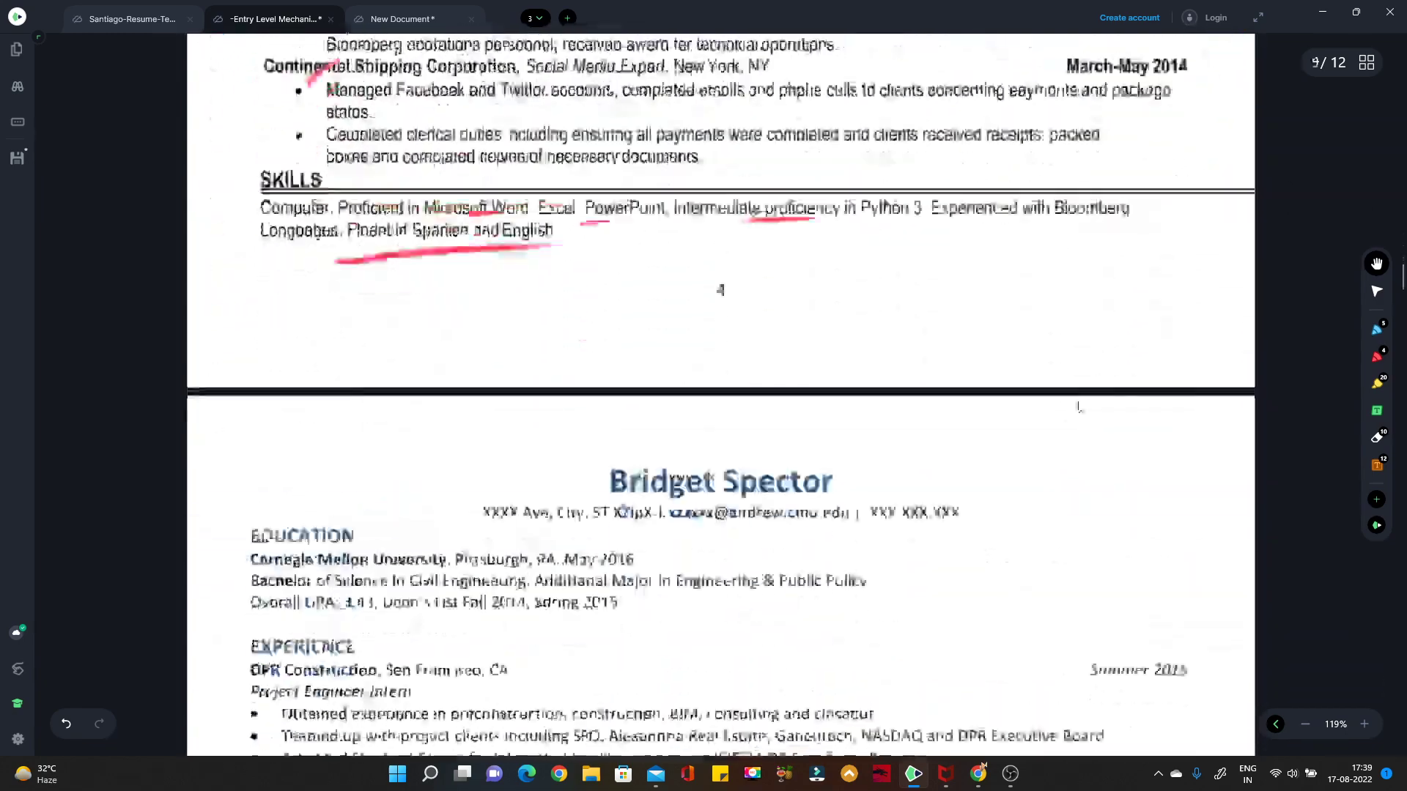
scroll(1077, 414, down, 4)
scroll(1058, 405, down, 1)
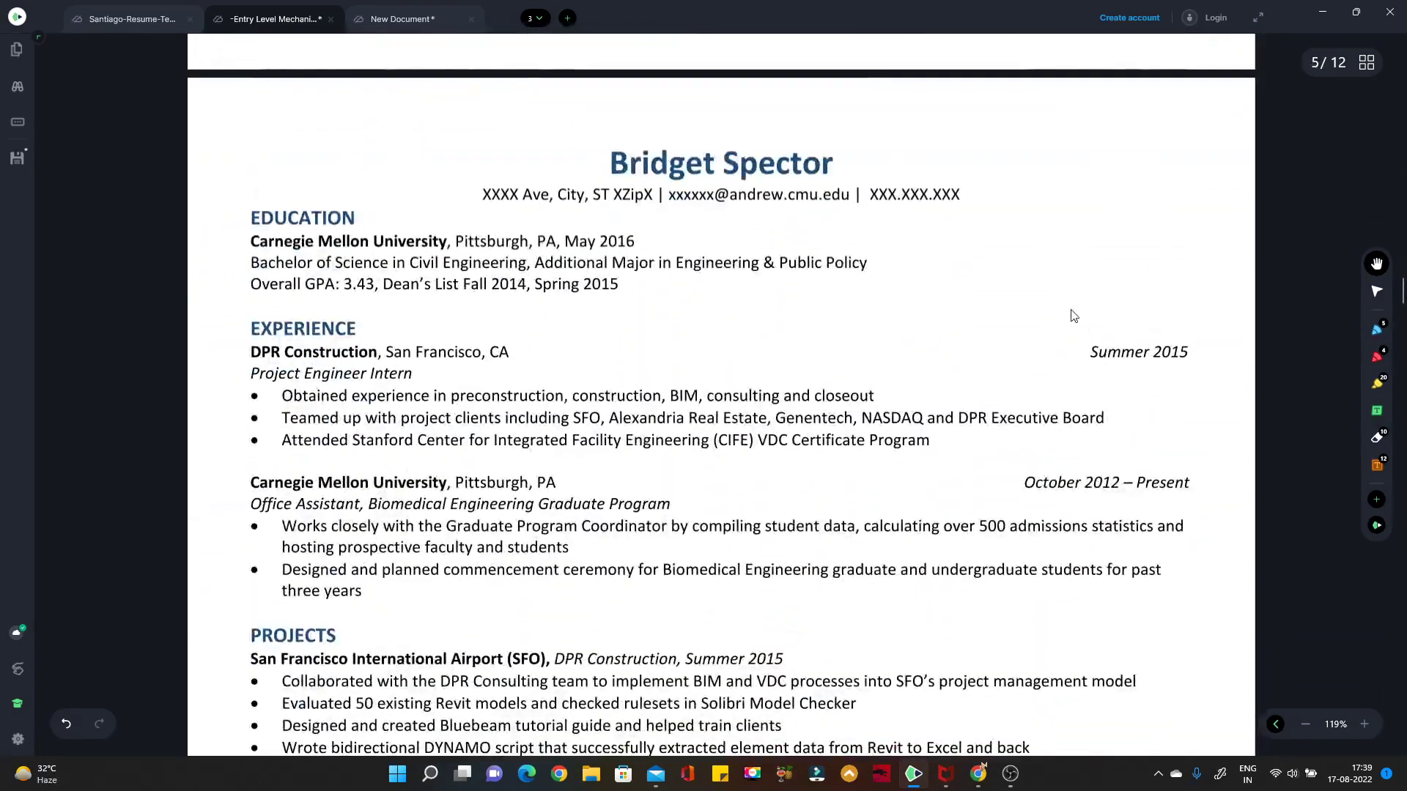
scroll(1062, 344, down, 1)
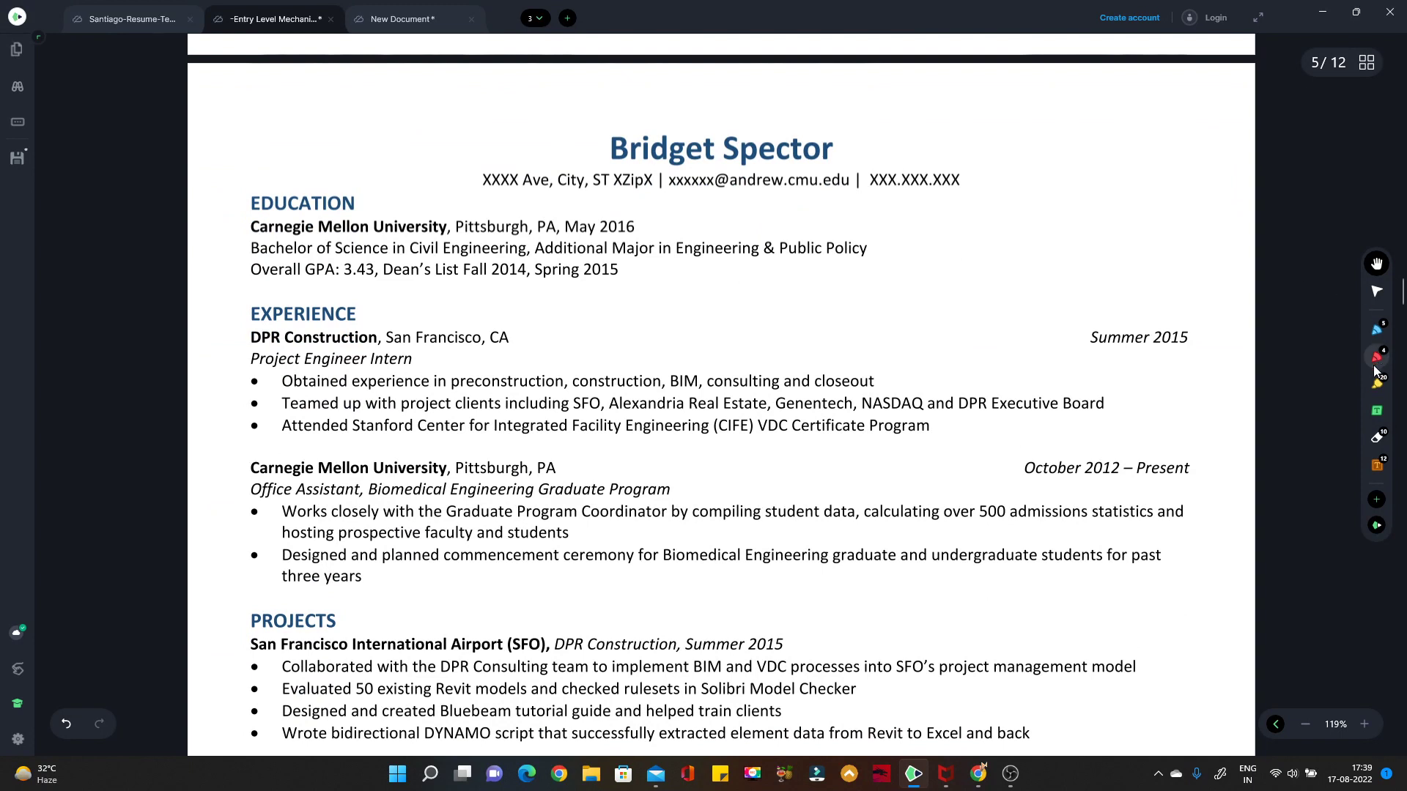
click(1377, 356)
drag(908, 132, 1008, 115)
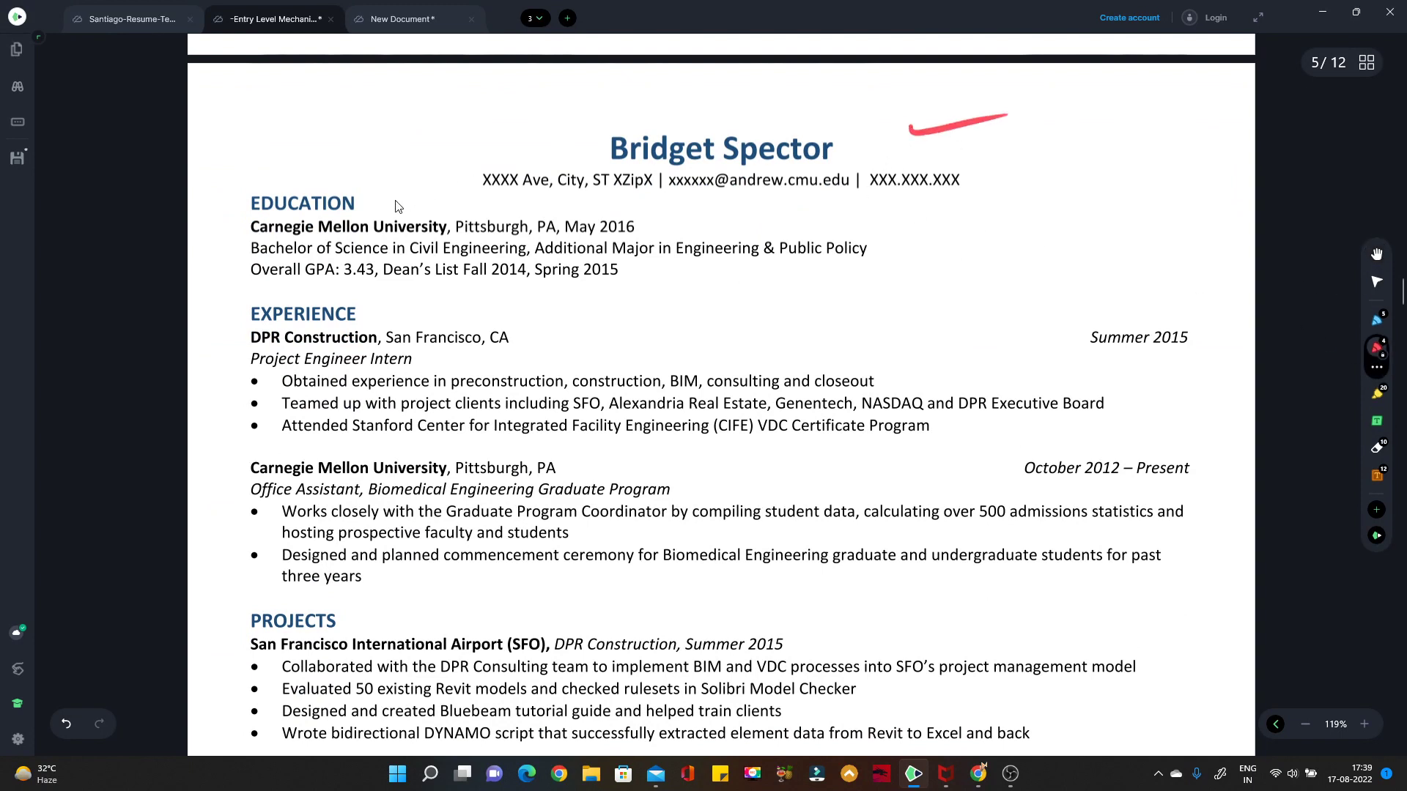
drag(404, 197, 457, 179)
drag(413, 241, 450, 228)
drag(396, 309, 463, 284)
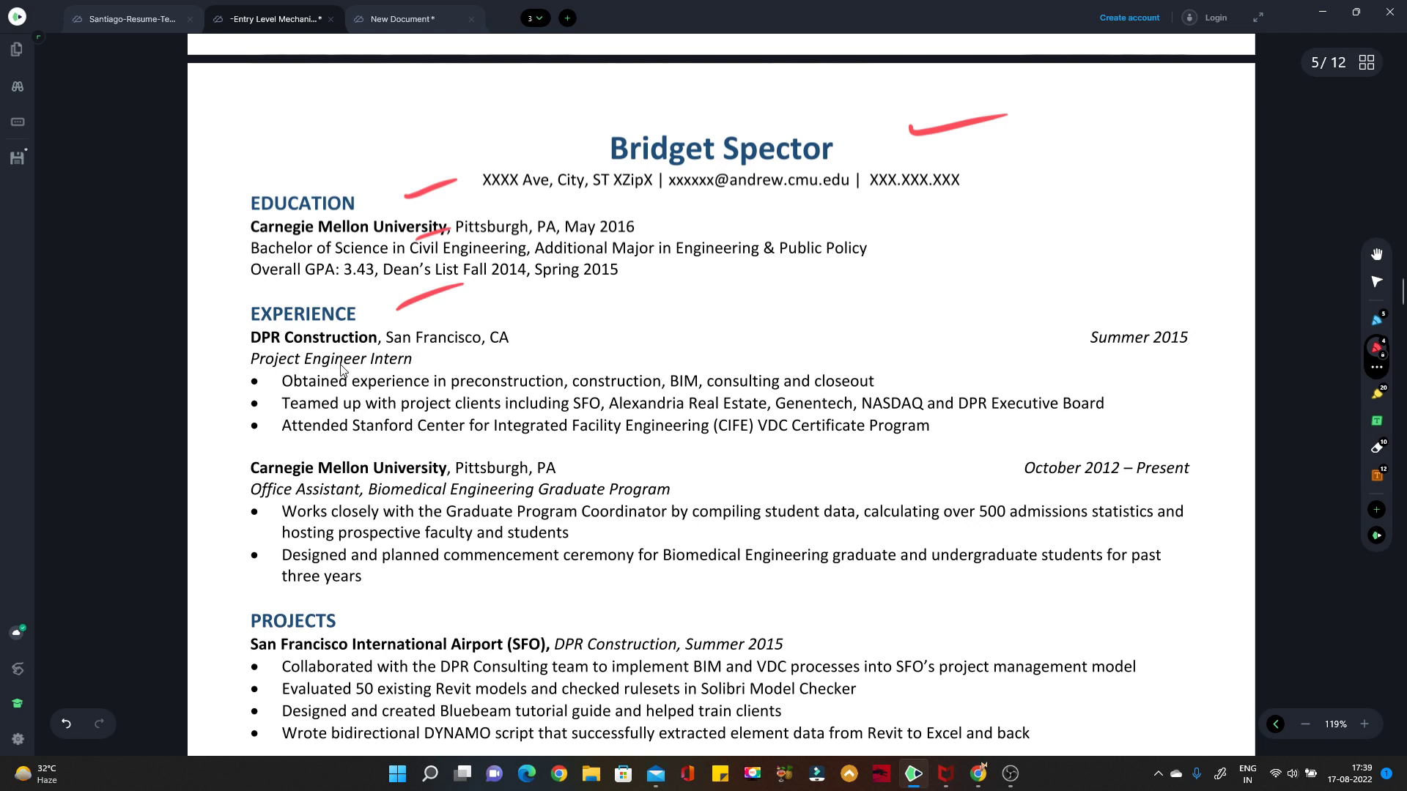
Underline Intern, construction, clients, NASDAQ and Stanford in red
drag(363, 372, 412, 361)
drag(550, 388, 603, 385)
drag(447, 419, 508, 413)
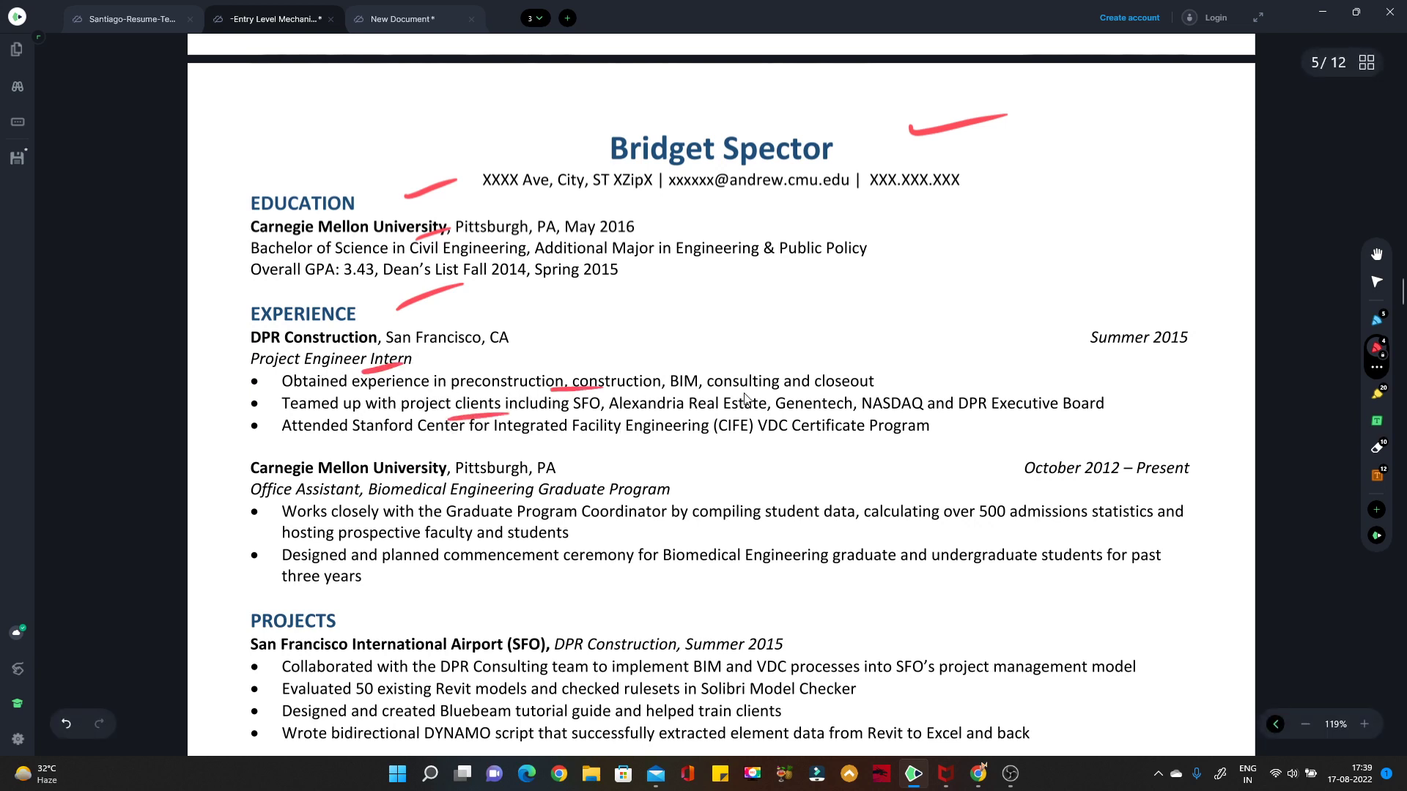
drag(844, 422, 916, 417)
drag(349, 447, 431, 444)
click(1377, 255)
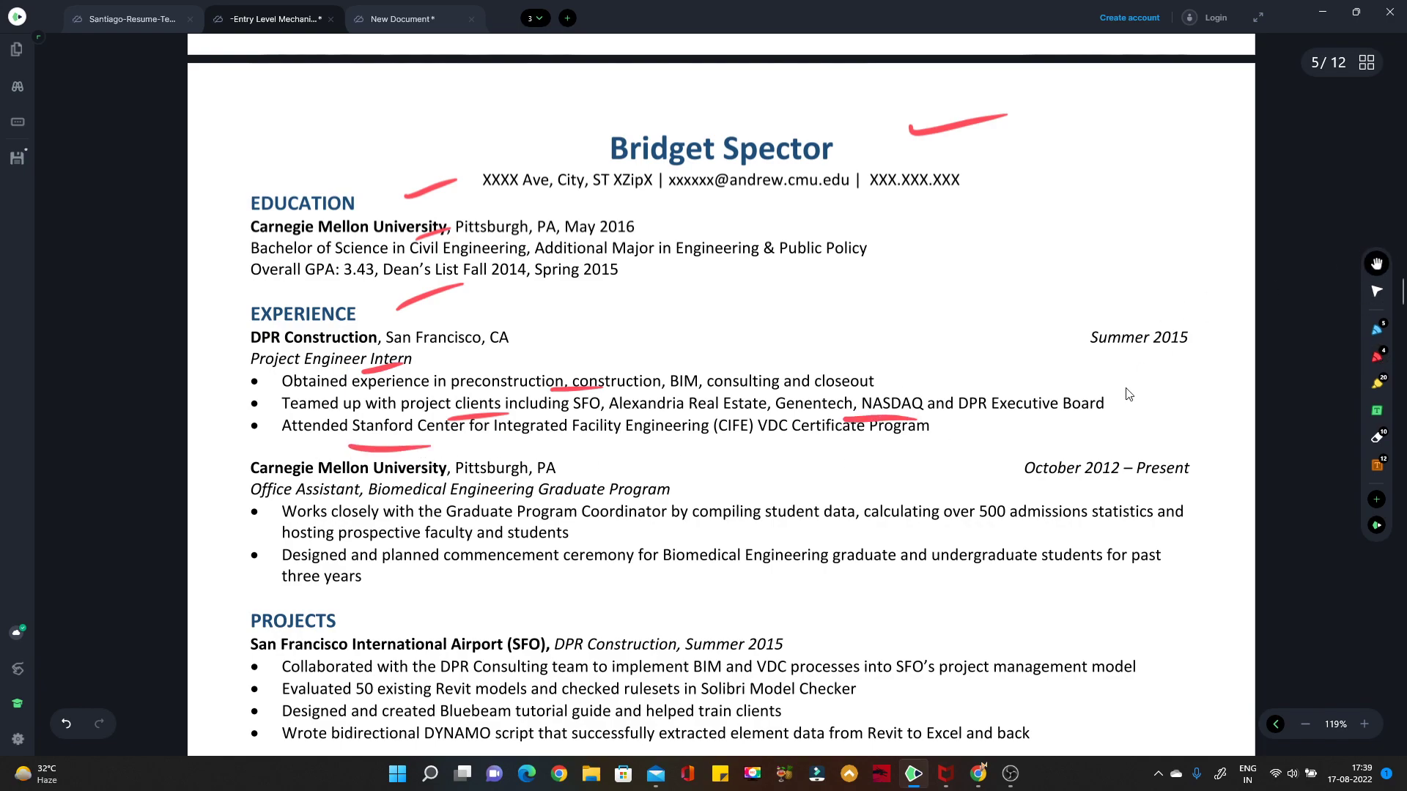
On page 5, mark the BIM entry, Coursework, Skills and AutoCAD with red strokes
scroll(1119, 378, down, 5)
scroll(1119, 377, down, 3)
scroll(1118, 378, down, 2)
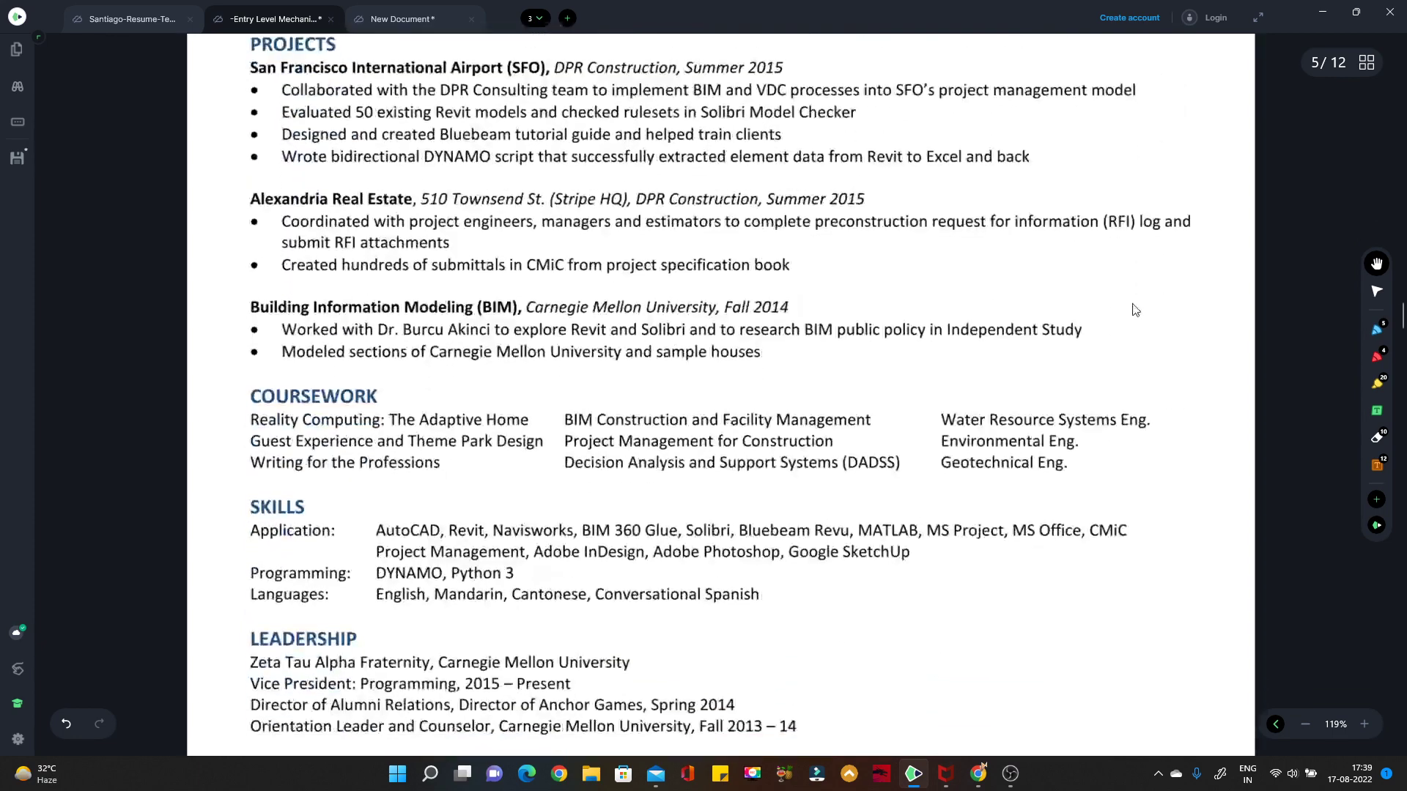
scroll(1084, 316, down, 3)
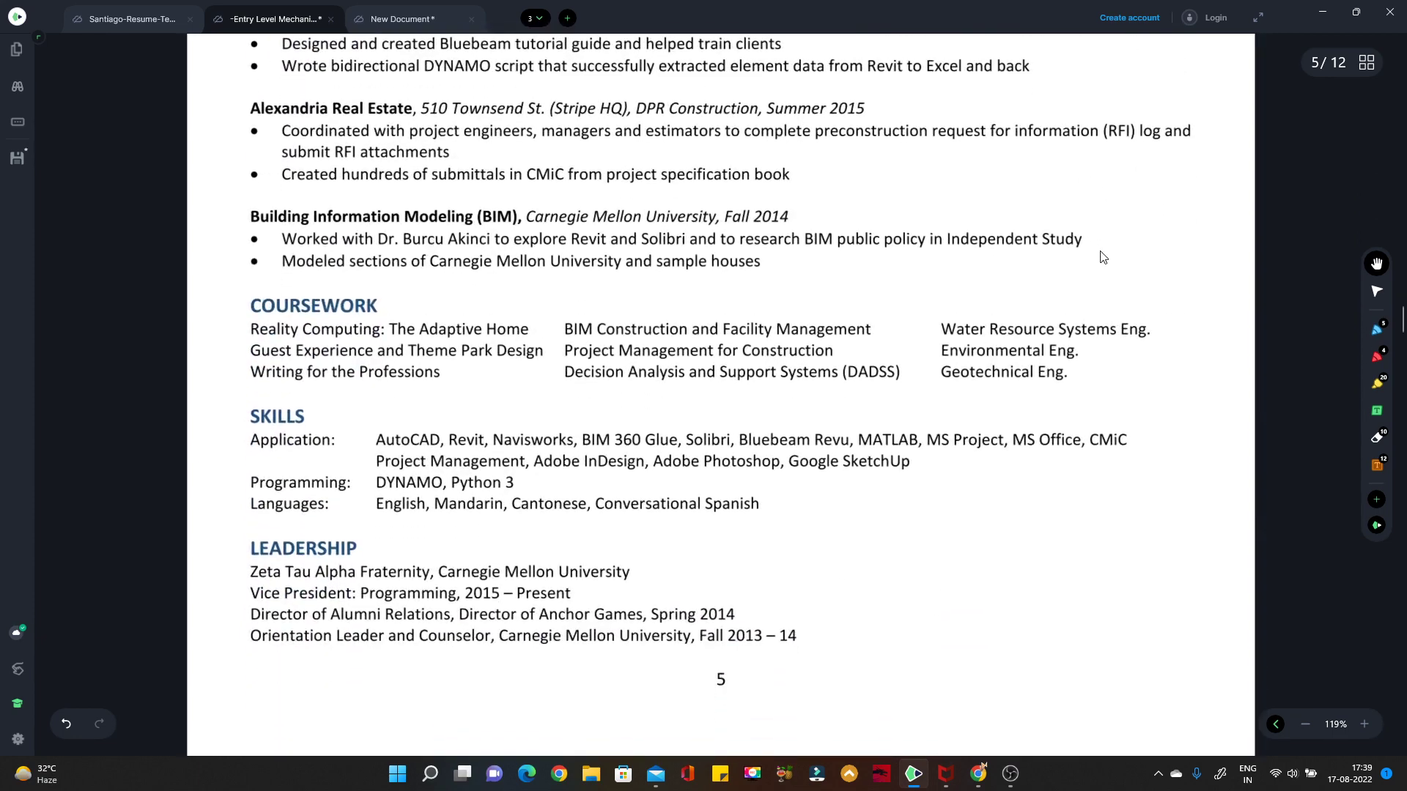
click(1375, 359)
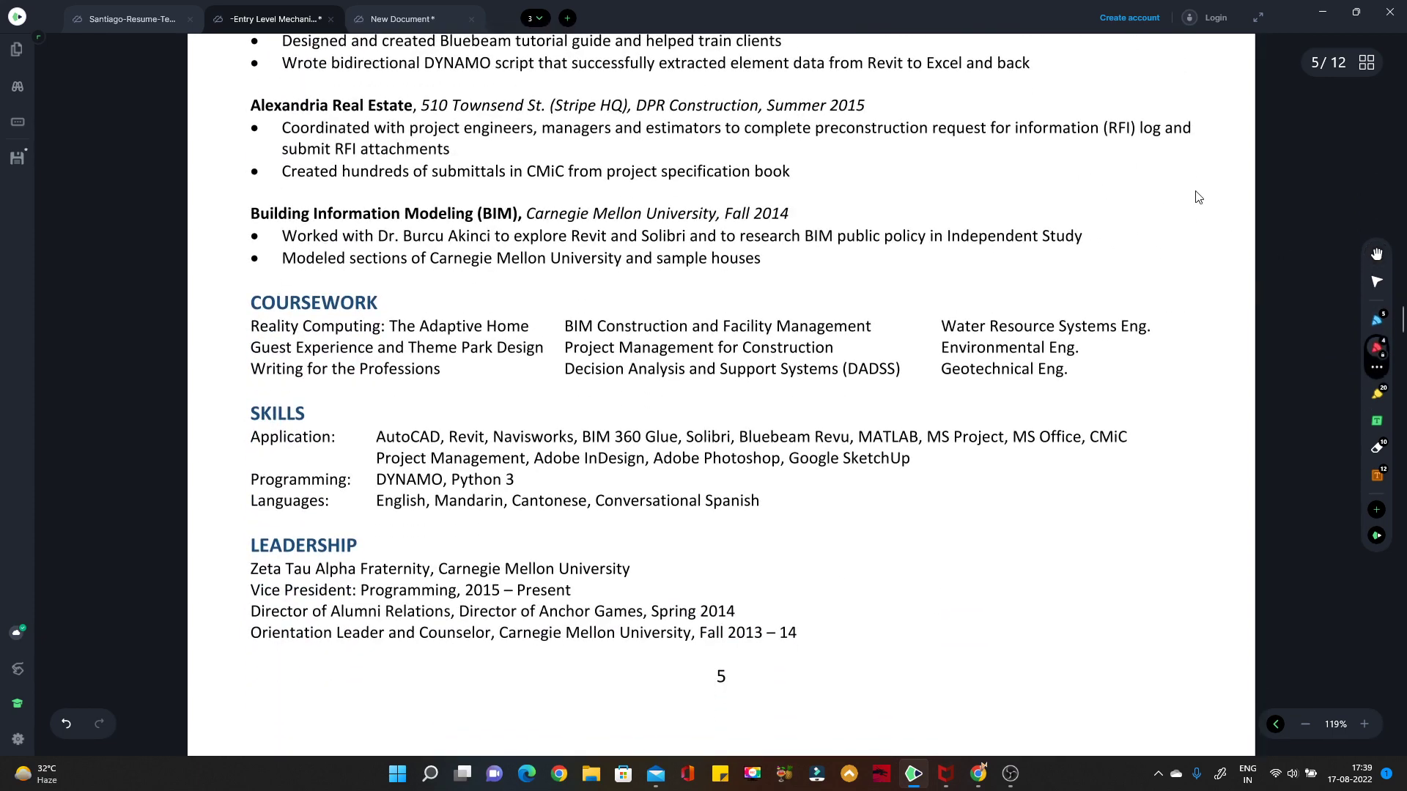
drag(455, 294, 513, 273)
drag(816, 212, 891, 194)
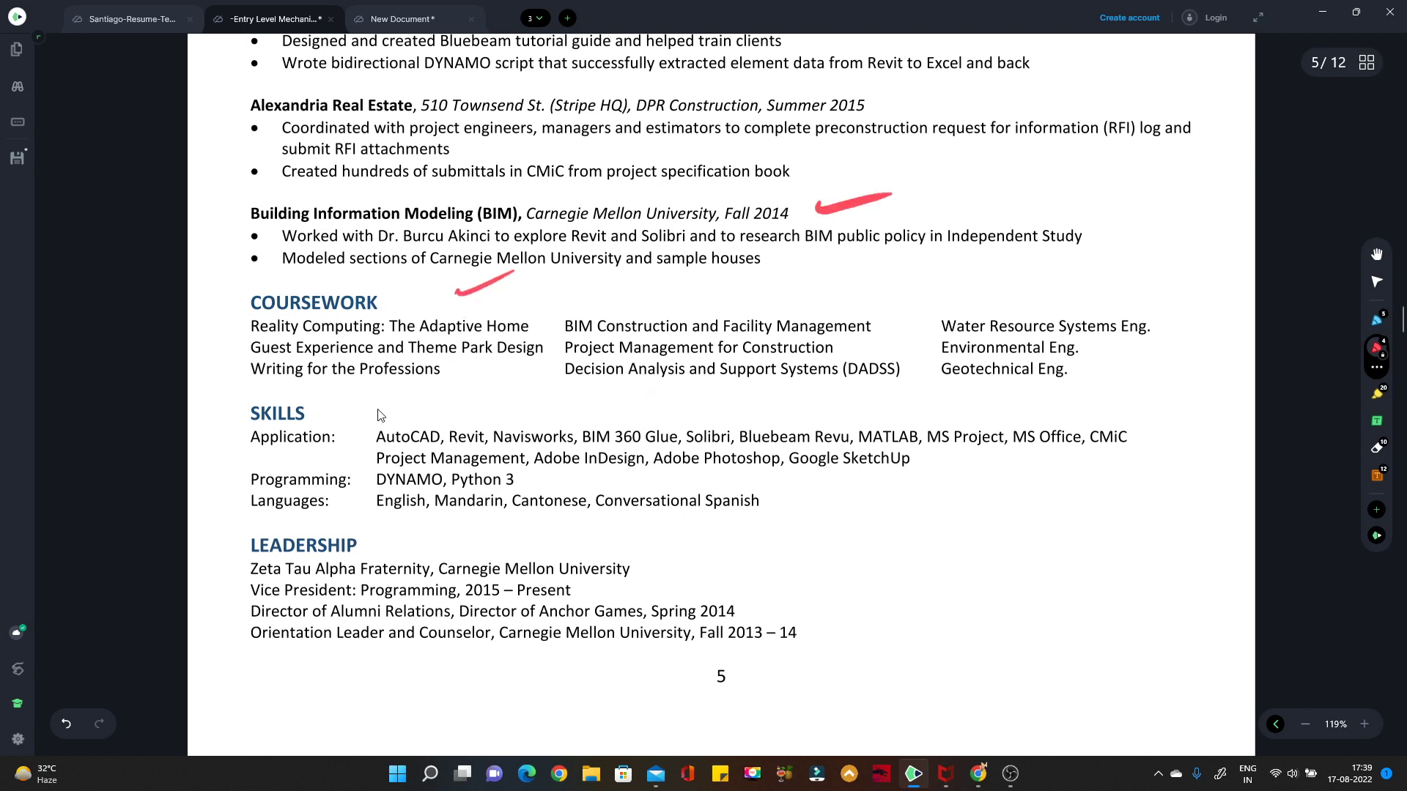
drag(360, 404, 427, 382)
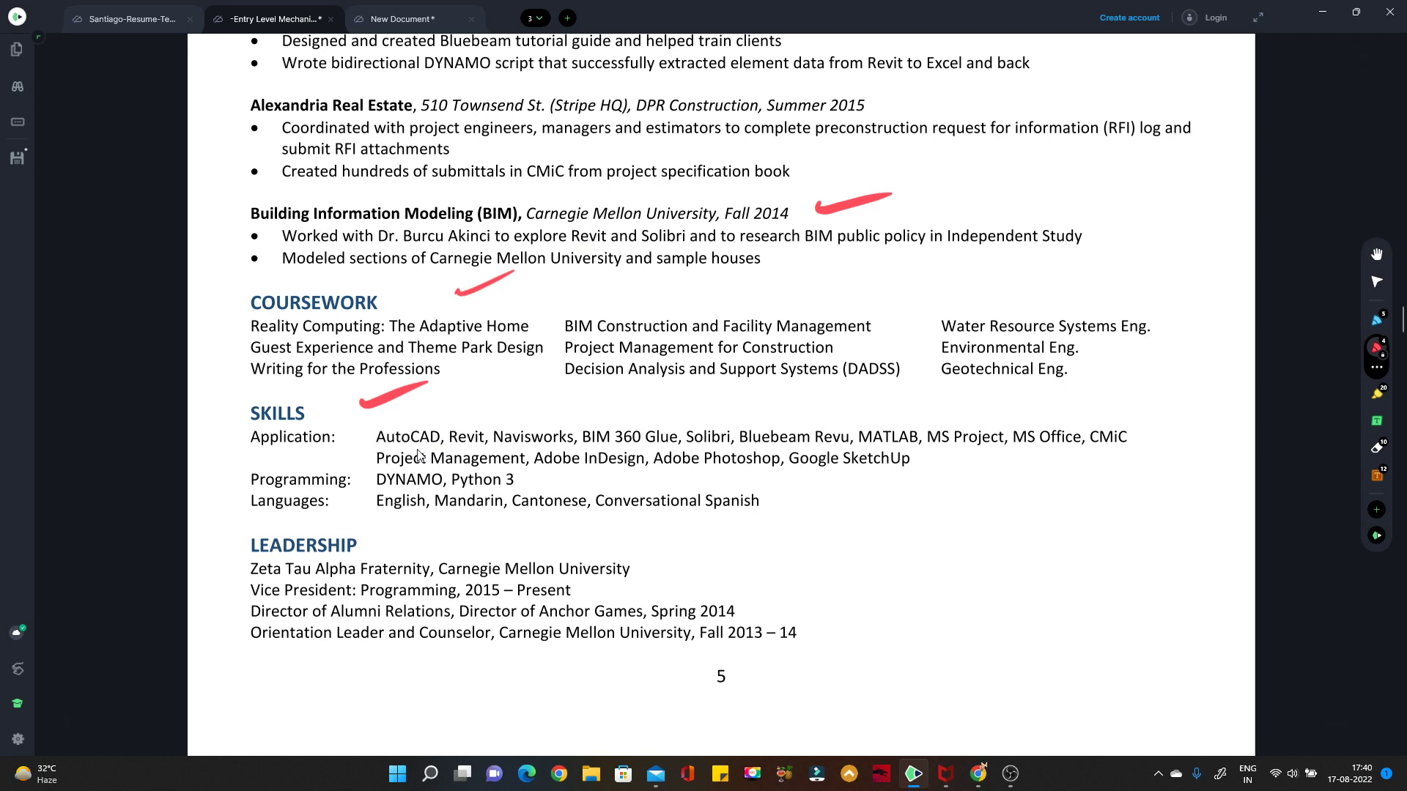
drag(416, 449, 441, 433)
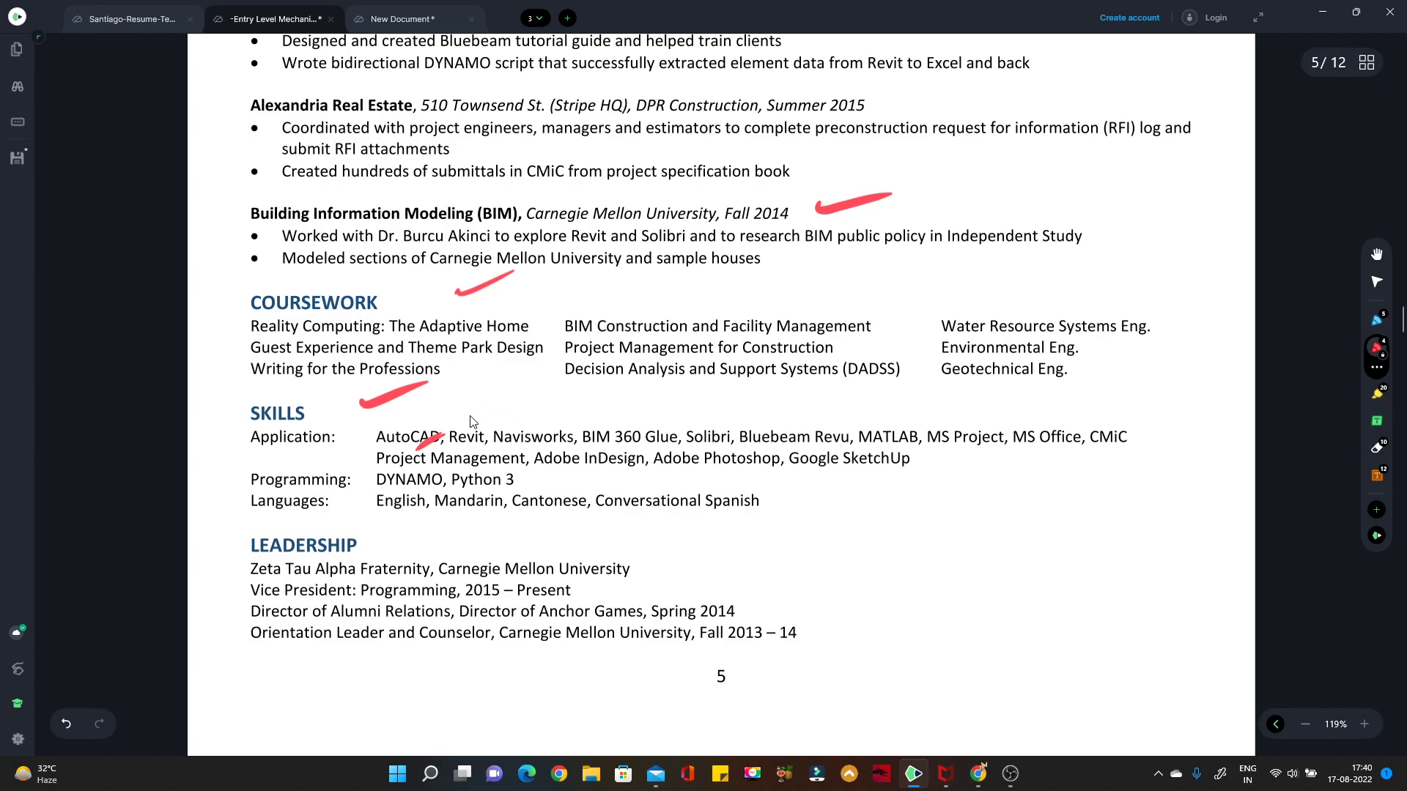
click(1372, 254)
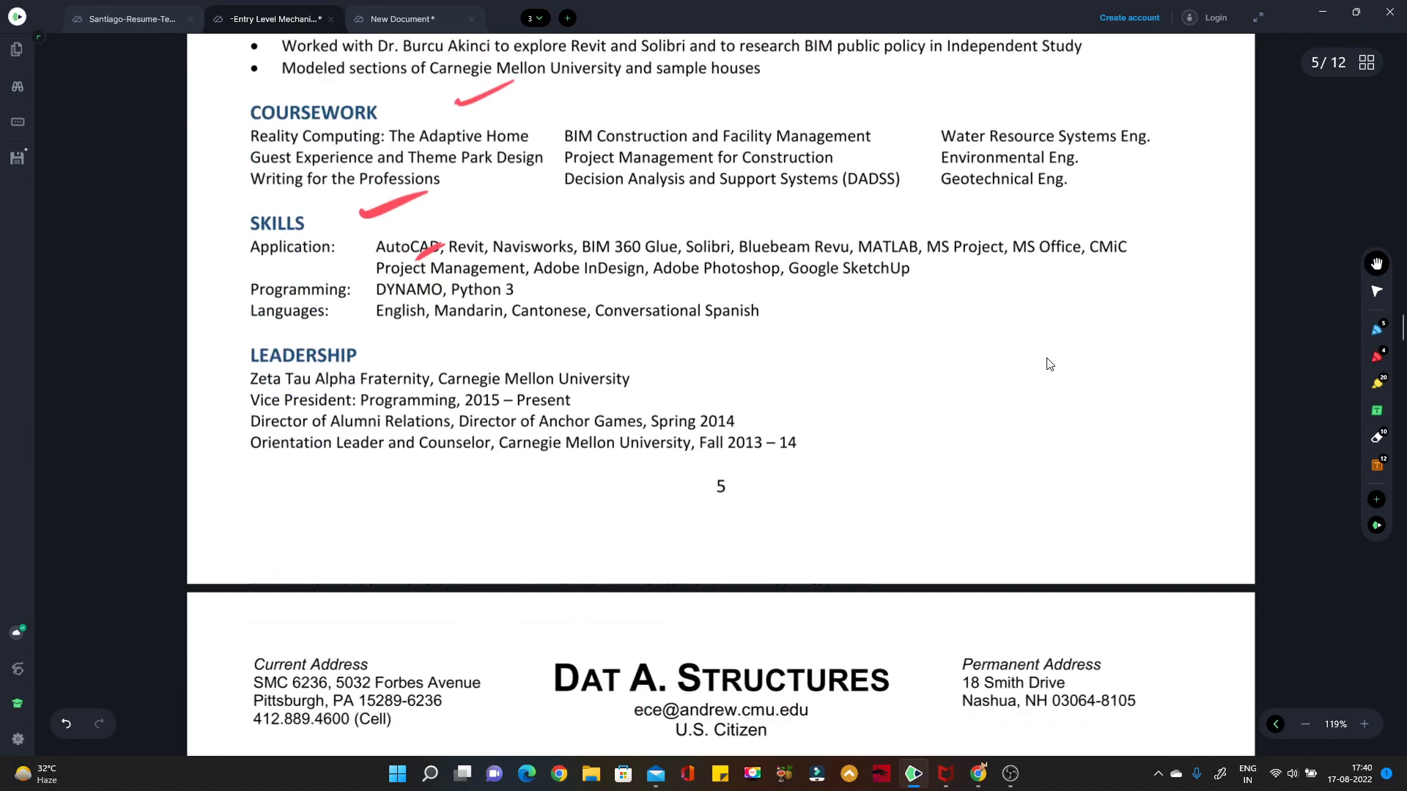
Scroll through pages 6–8, then return to the handwritten resume-tips notes document
scroll(1003, 477, down, 10)
scroll(1004, 513, down, 4)
scroll(1004, 498, down, 3)
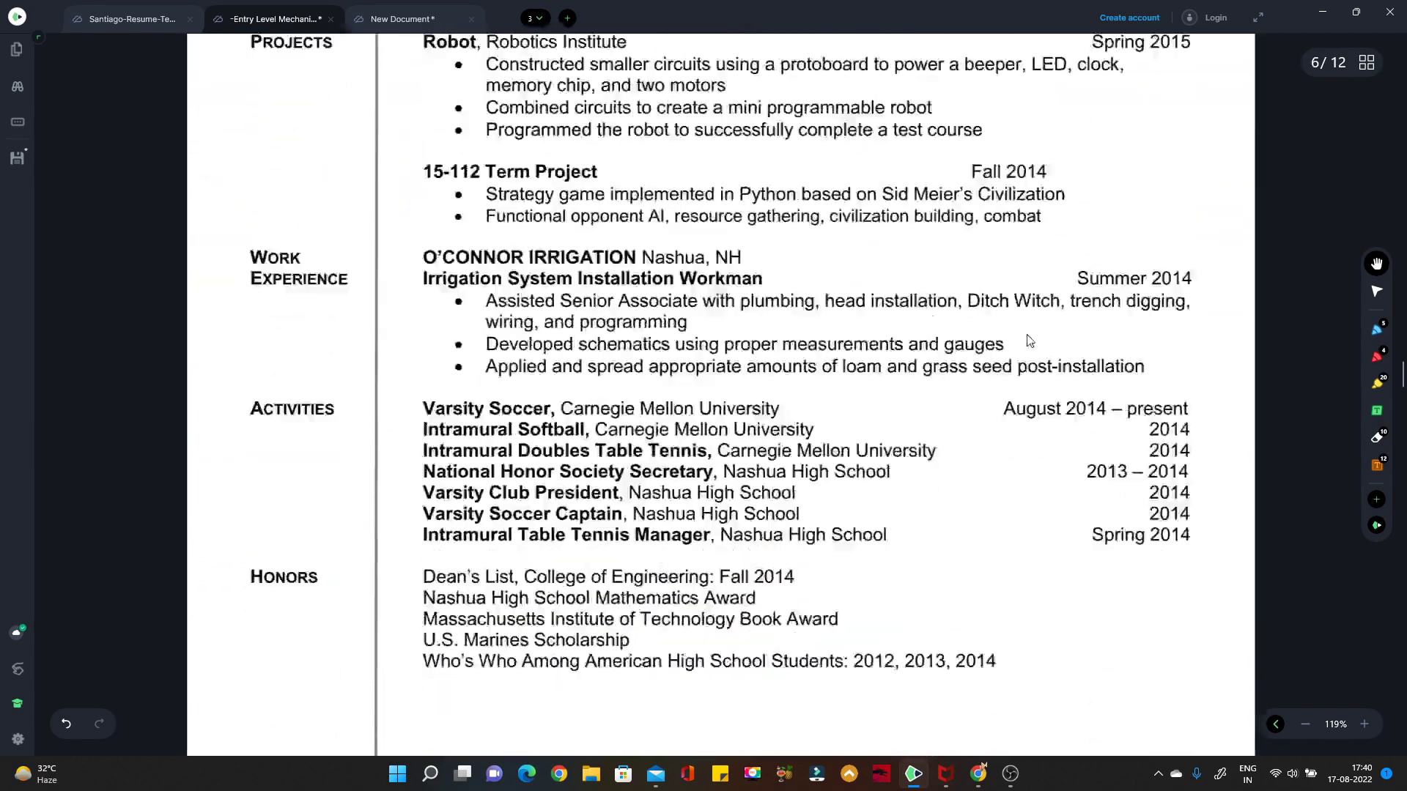
scroll(1005, 469, down, 4)
scroll(1005, 456, down, 7)
scroll(1011, 440, down, 5)
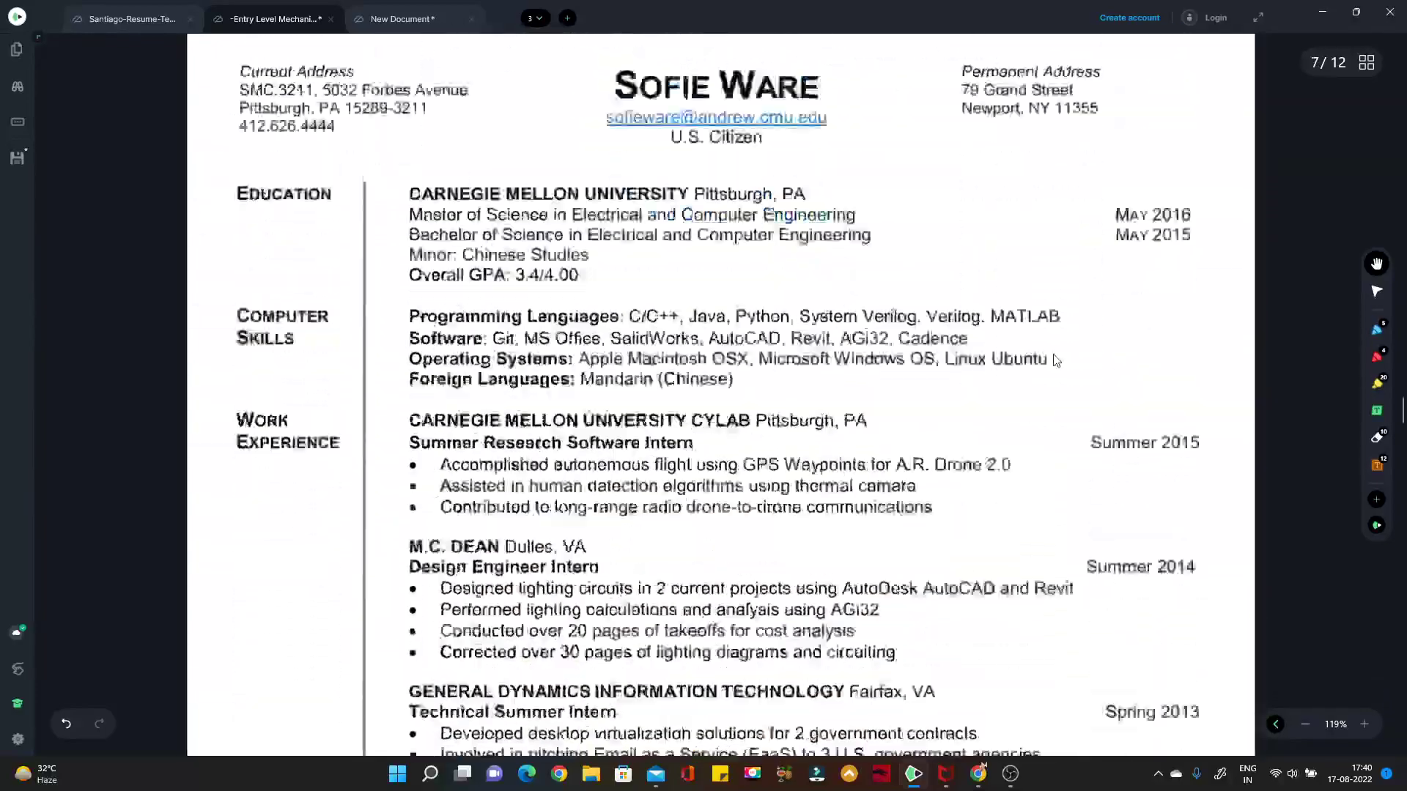
scroll(1026, 410, down, 4)
scroll(1043, 370, down, 4)
scroll(1042, 370, up, 4)
scroll(1042, 370, down, 7)
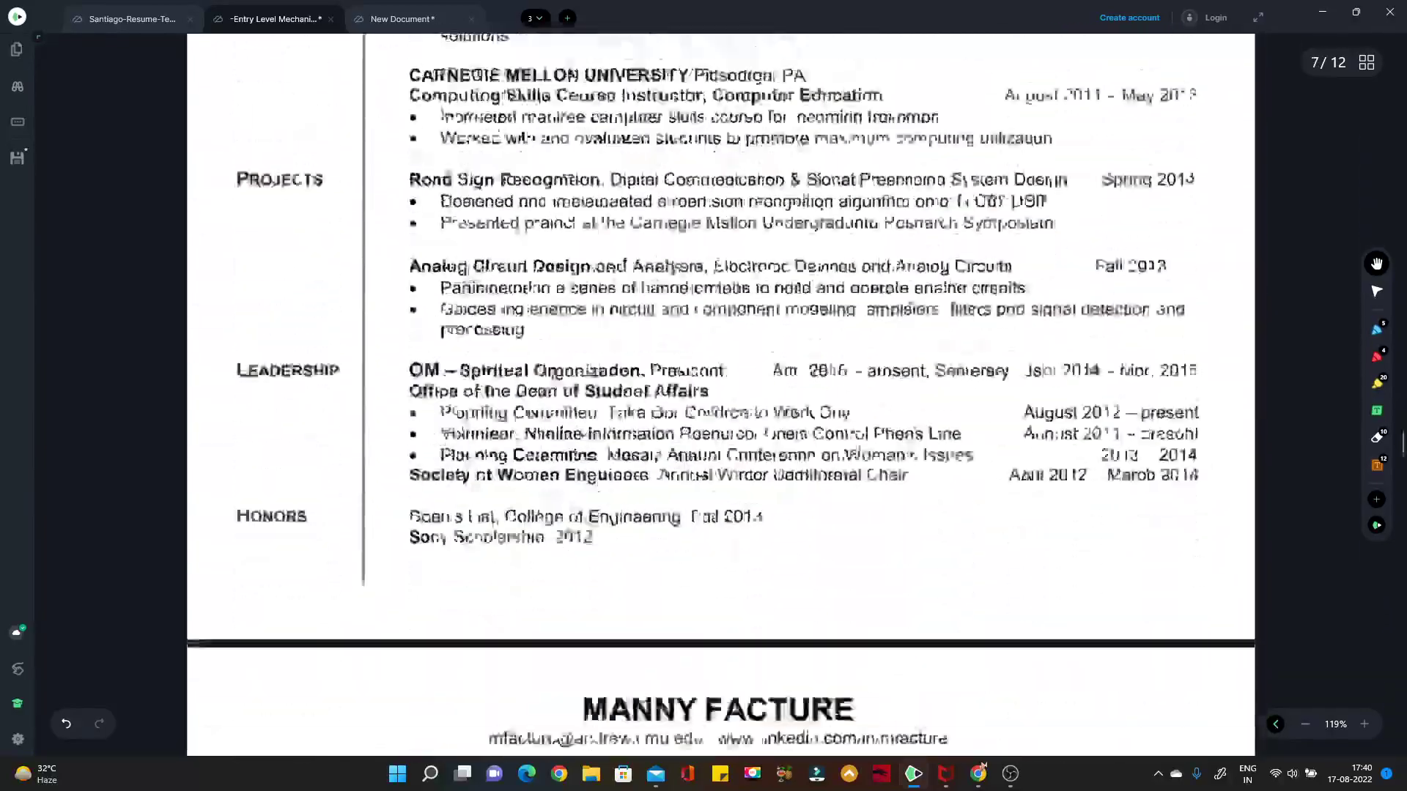
scroll(1042, 370, down, 7)
scroll(1043, 370, down, 1)
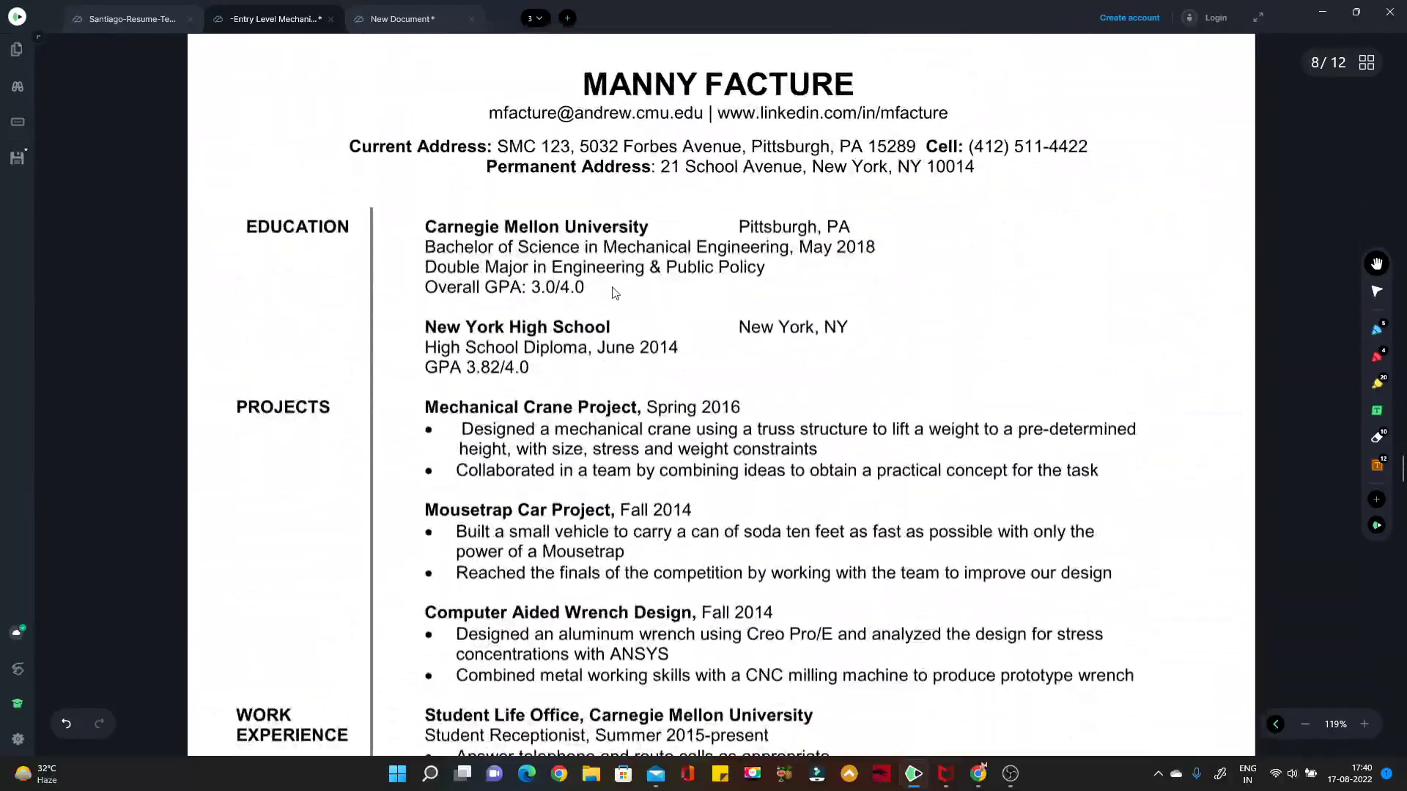
scroll(460, 509, down, 2)
scroll(460, 509, down, 3)
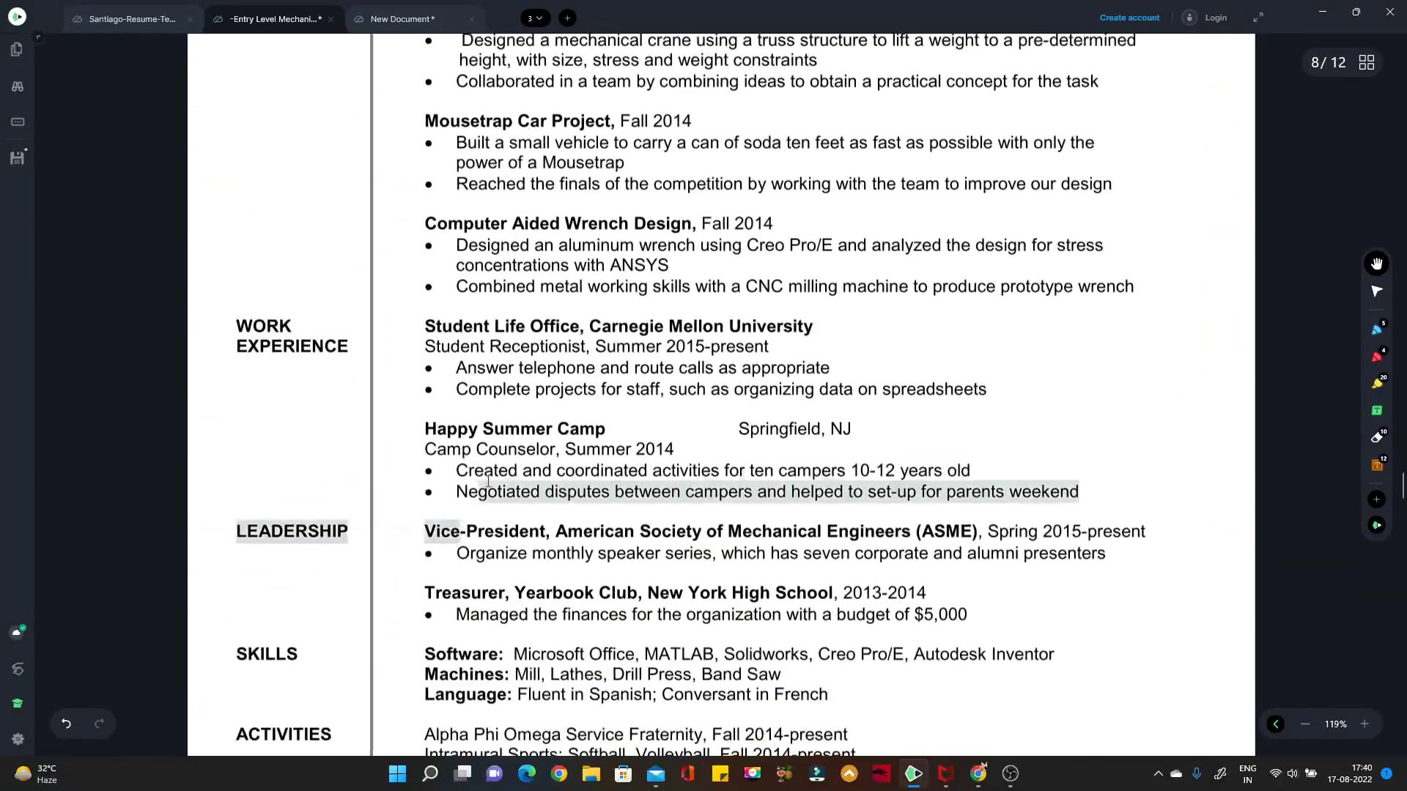
drag(469, 491, 490, 367)
click(413, 427)
scroll(415, 476, down, 4)
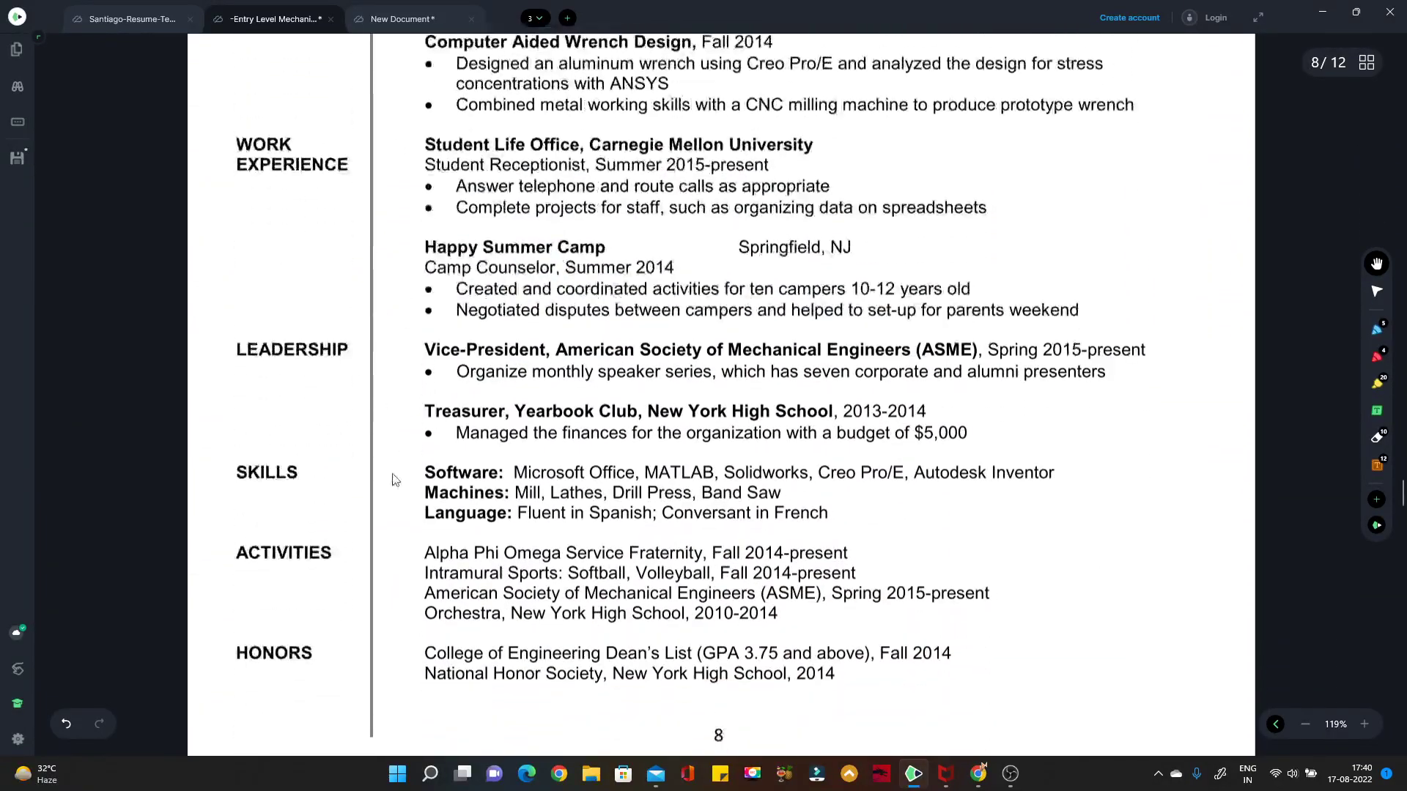
scroll(428, 423, up, 5)
scroll(429, 422, up, 3)
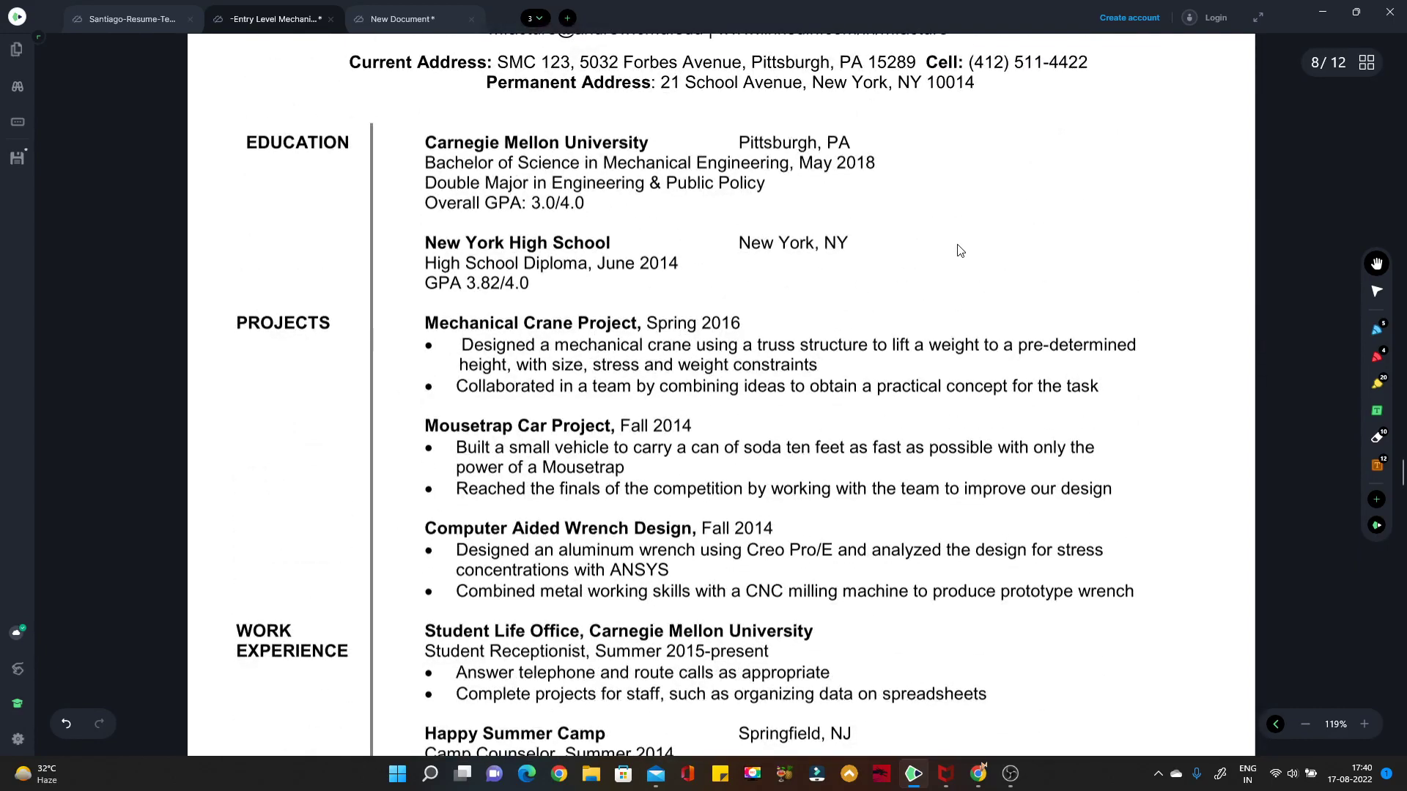
click(385, 20)
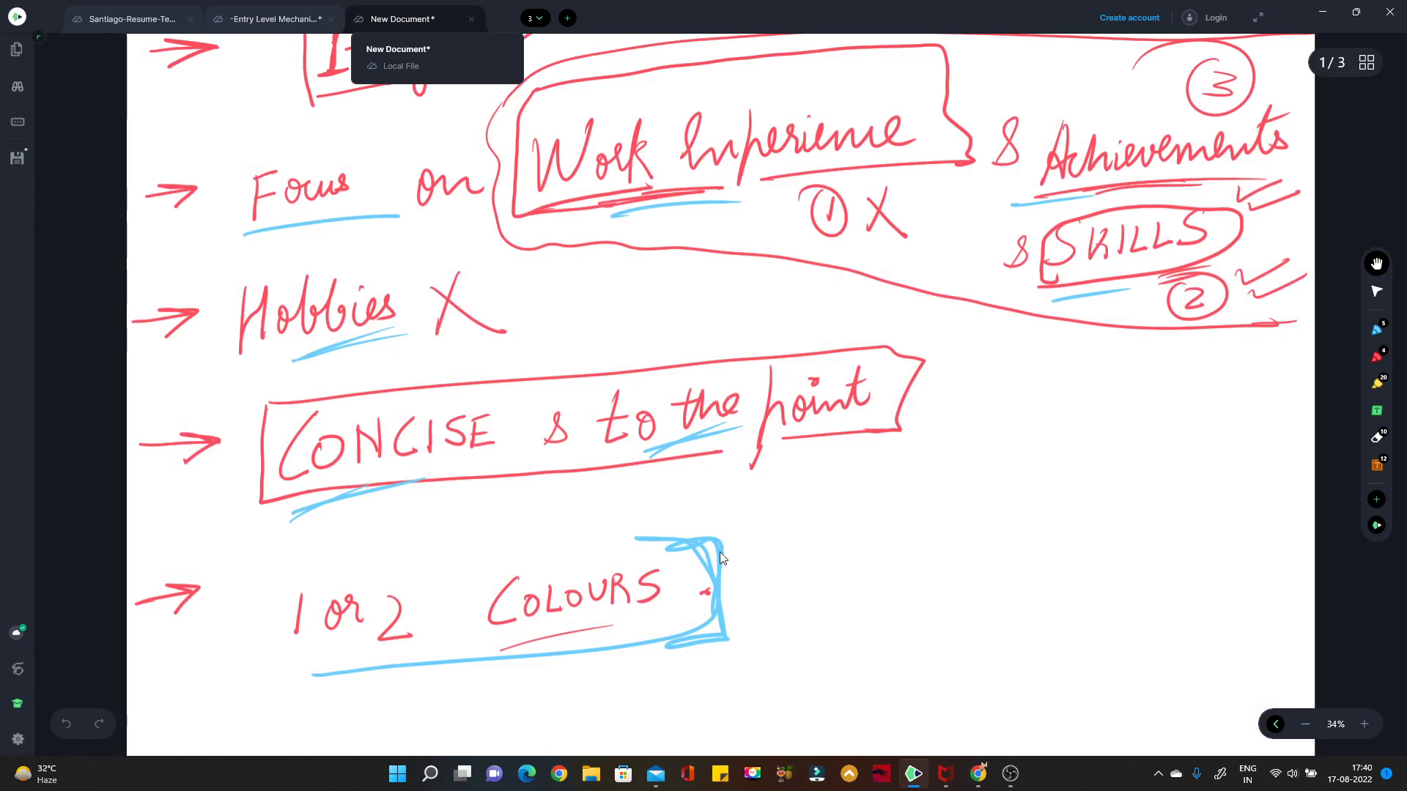
Return to Canva's home page, close the old search tab and search for 'resume' templates
click(1311, 14)
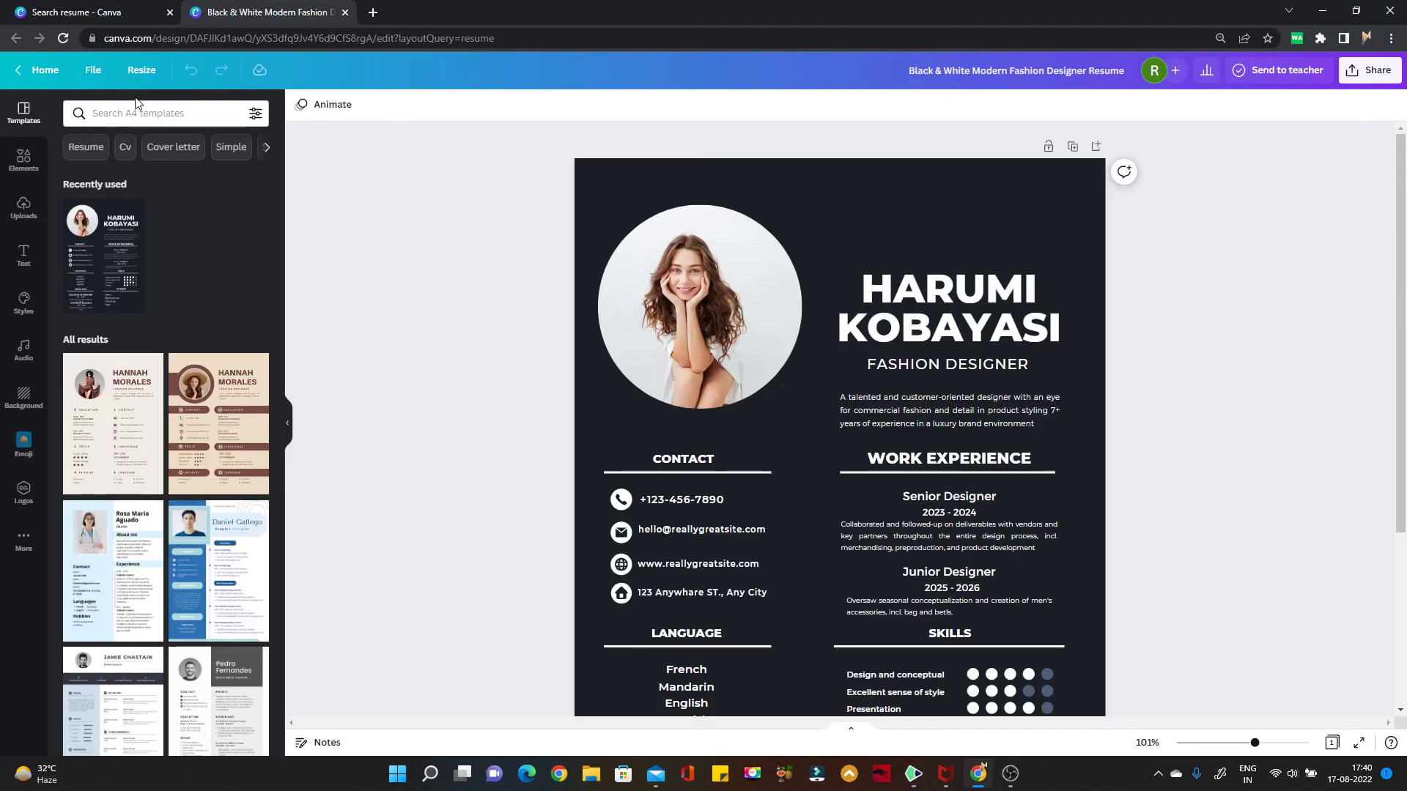
click(30, 71)
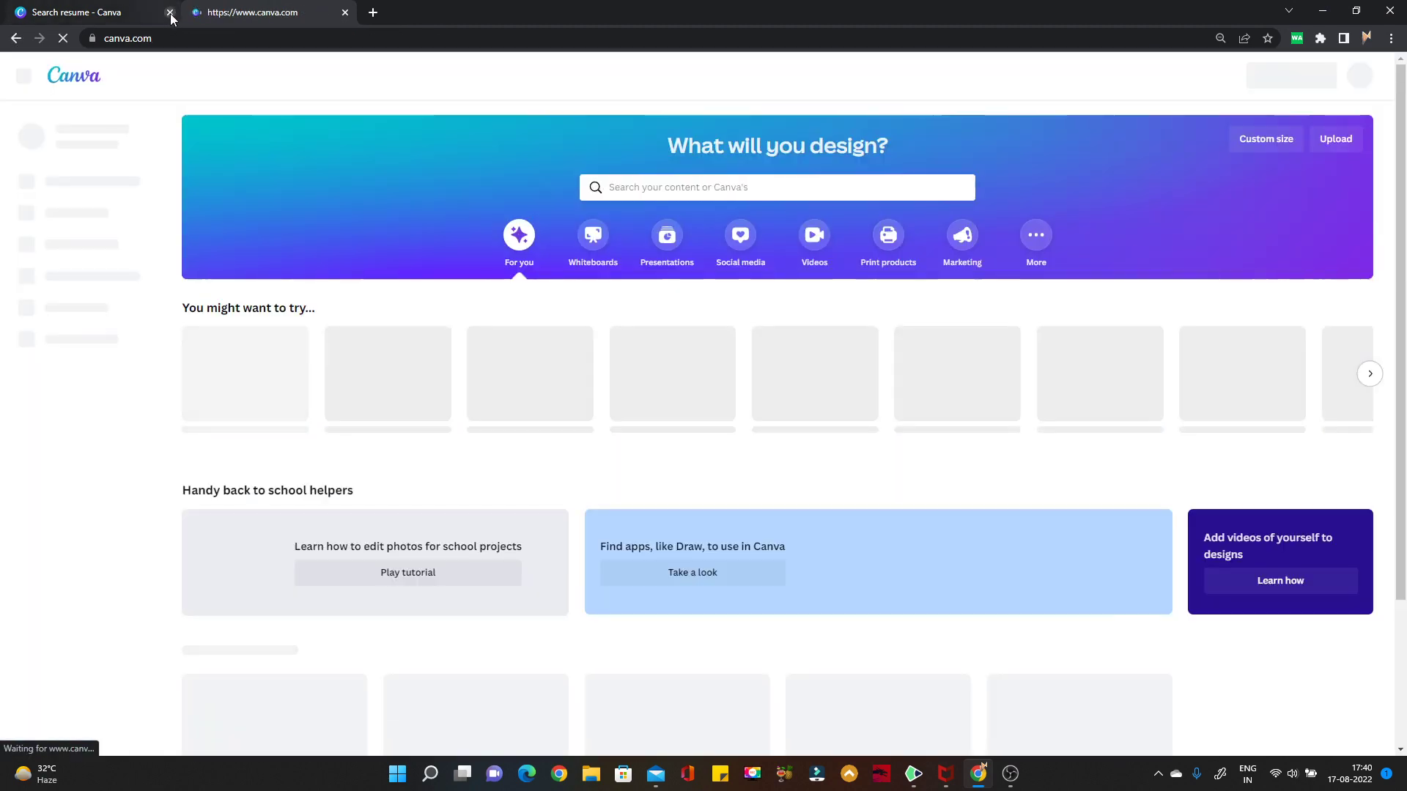
click(170, 12)
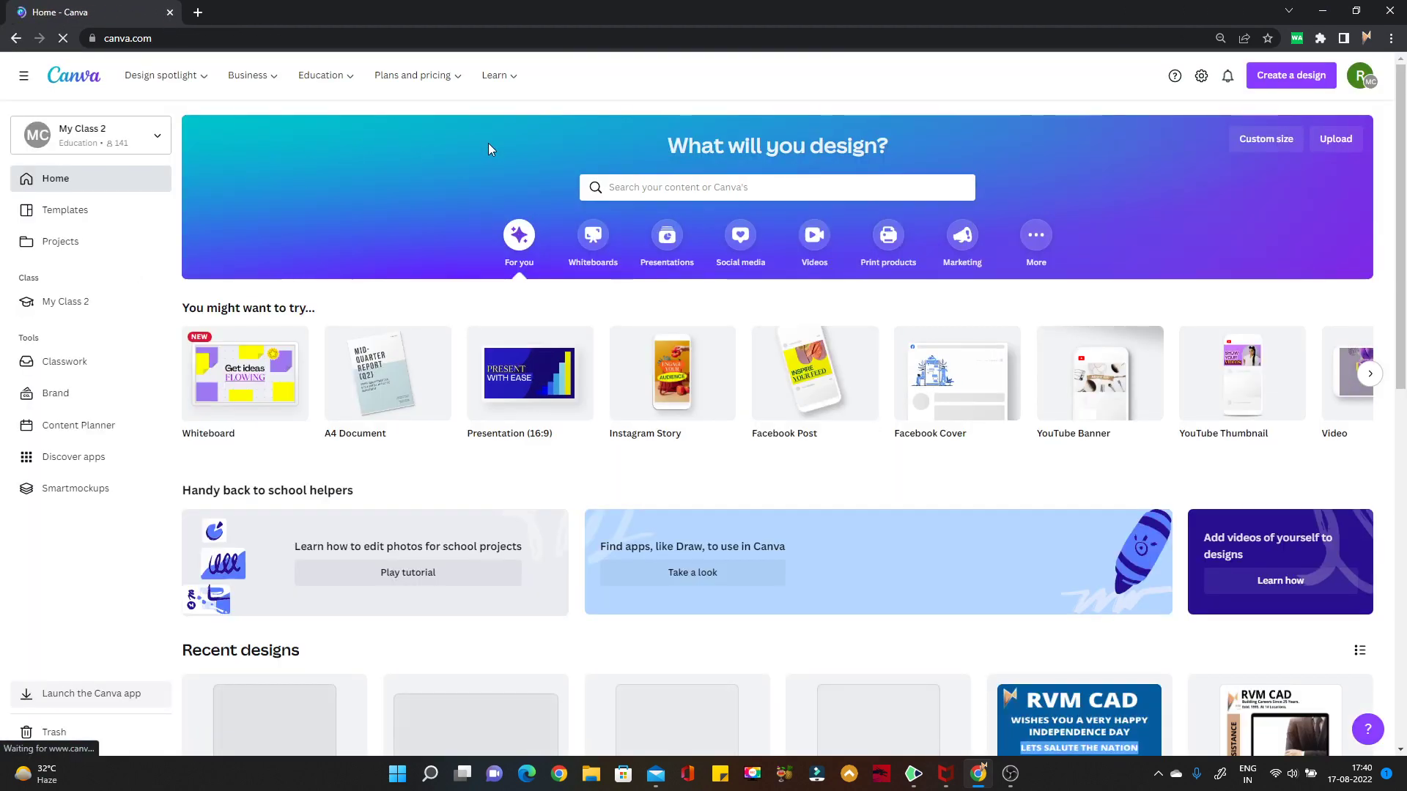
click(667, 186)
text(res)
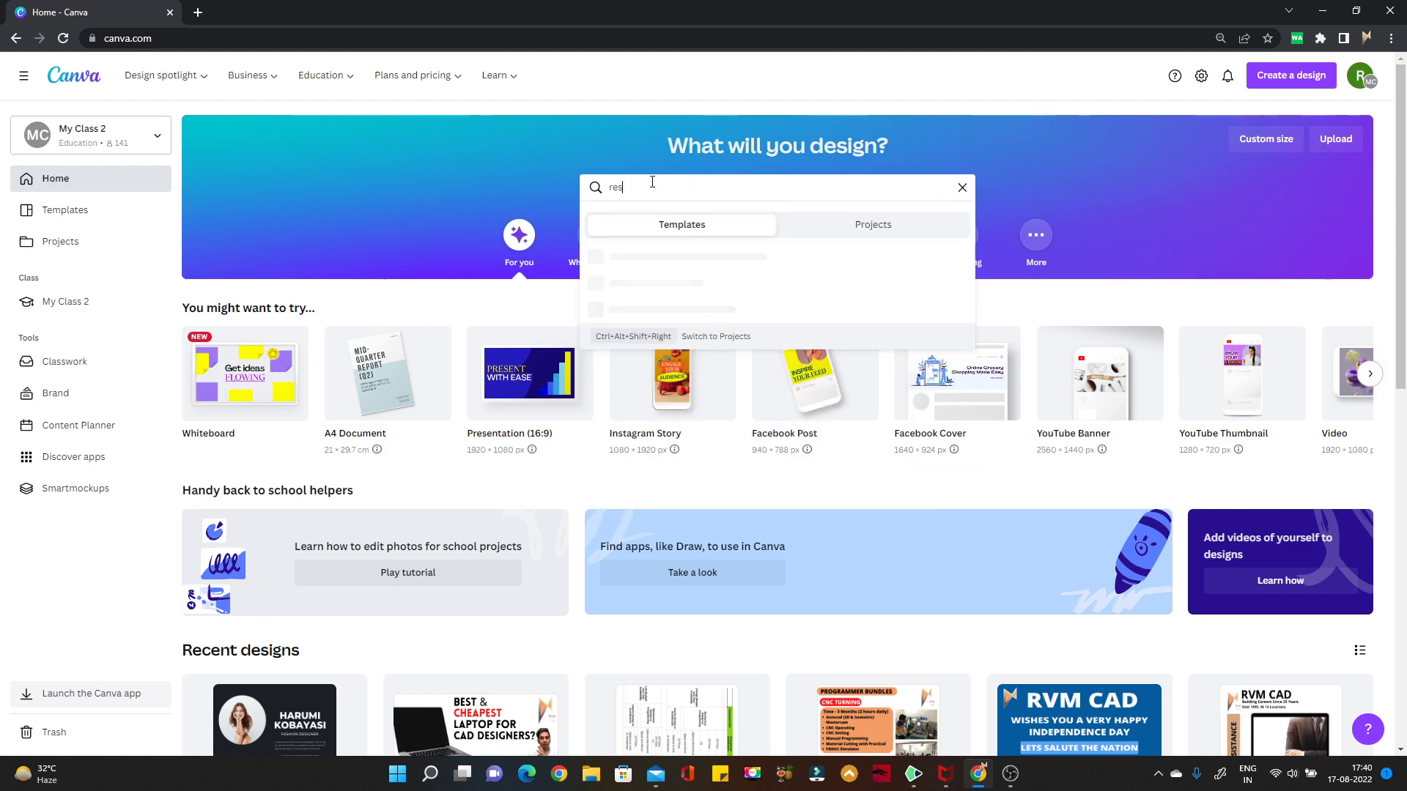
text(ume)
key(Return)
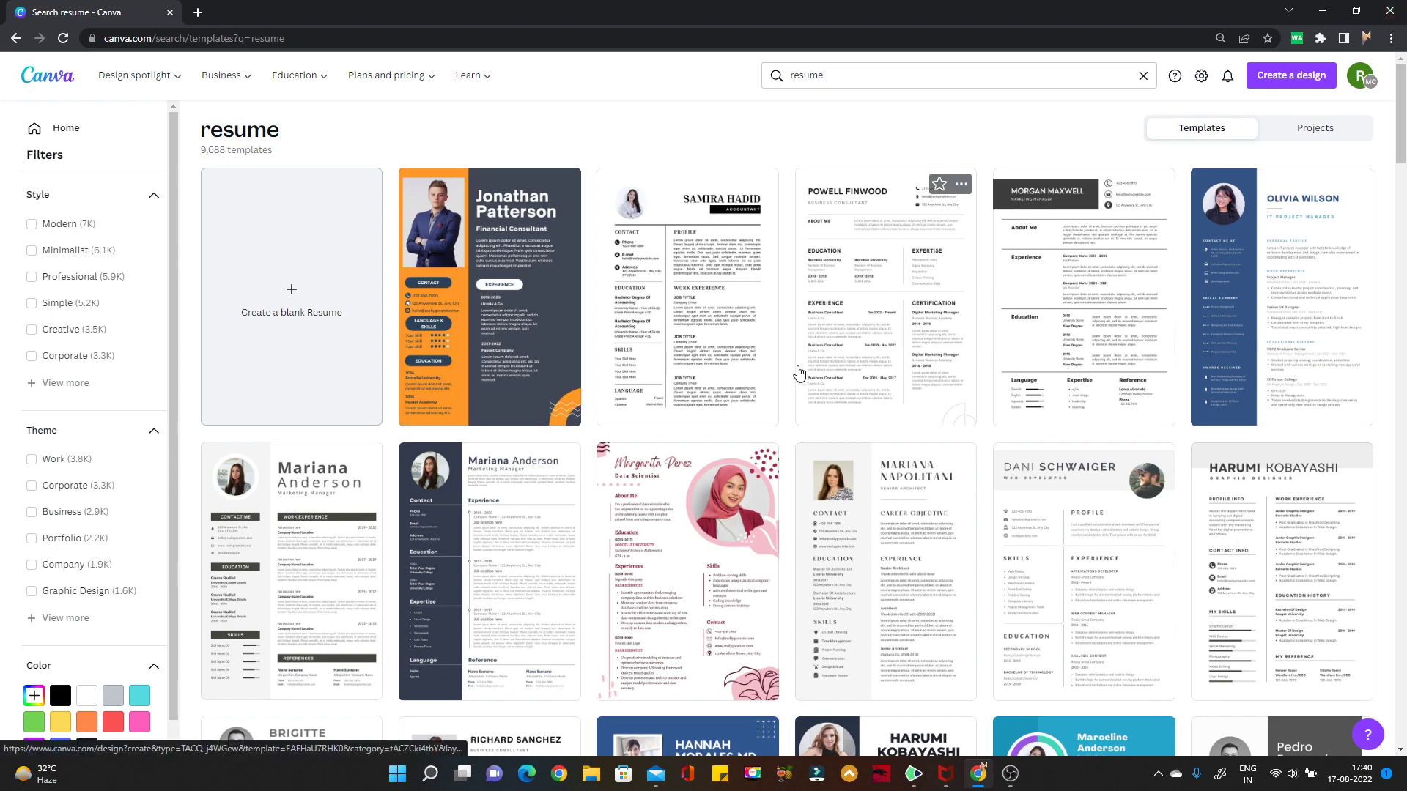
Preview the pink data scientist resume template, close it and keep browsing the results
scroll(705, 352, down, 1)
scroll(706, 351, down, 3)
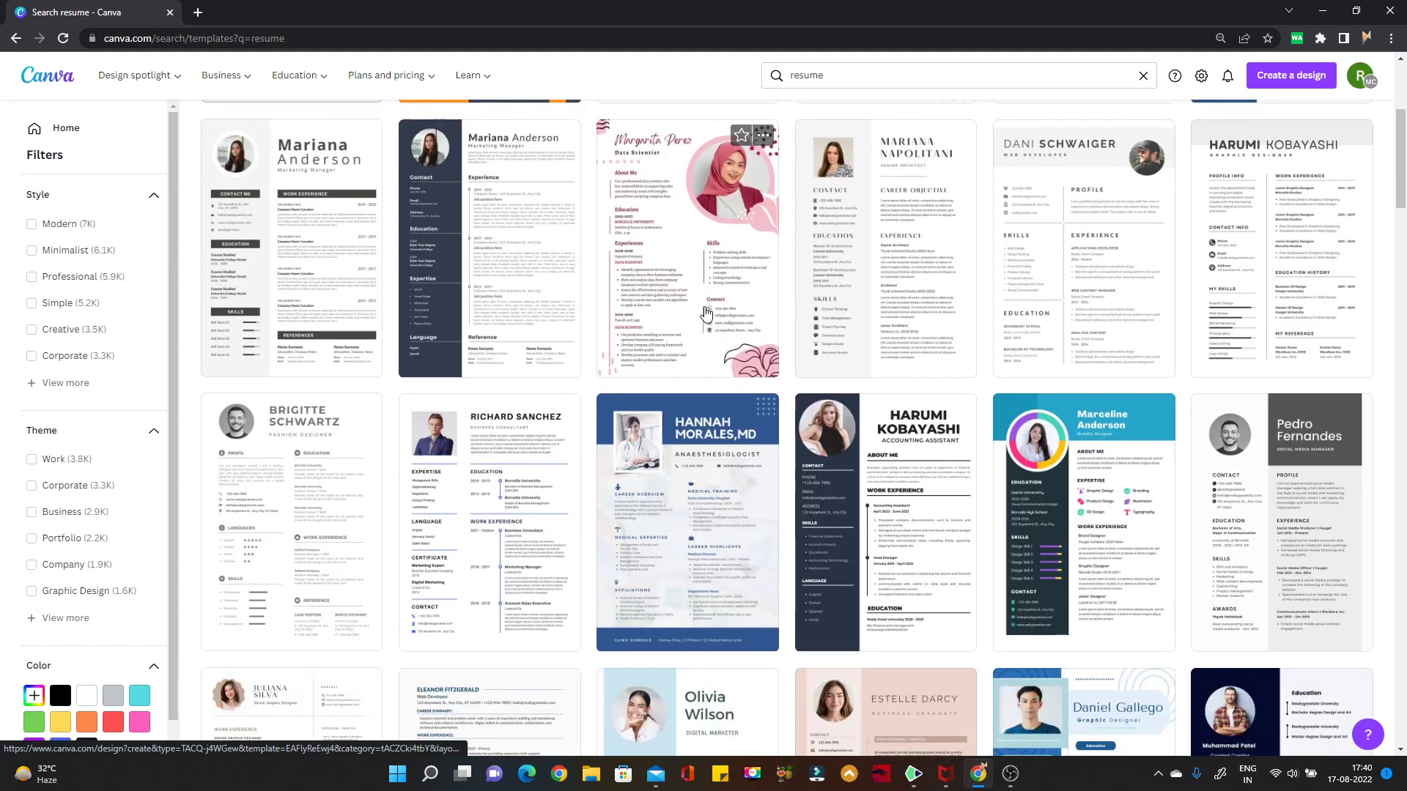
click(748, 214)
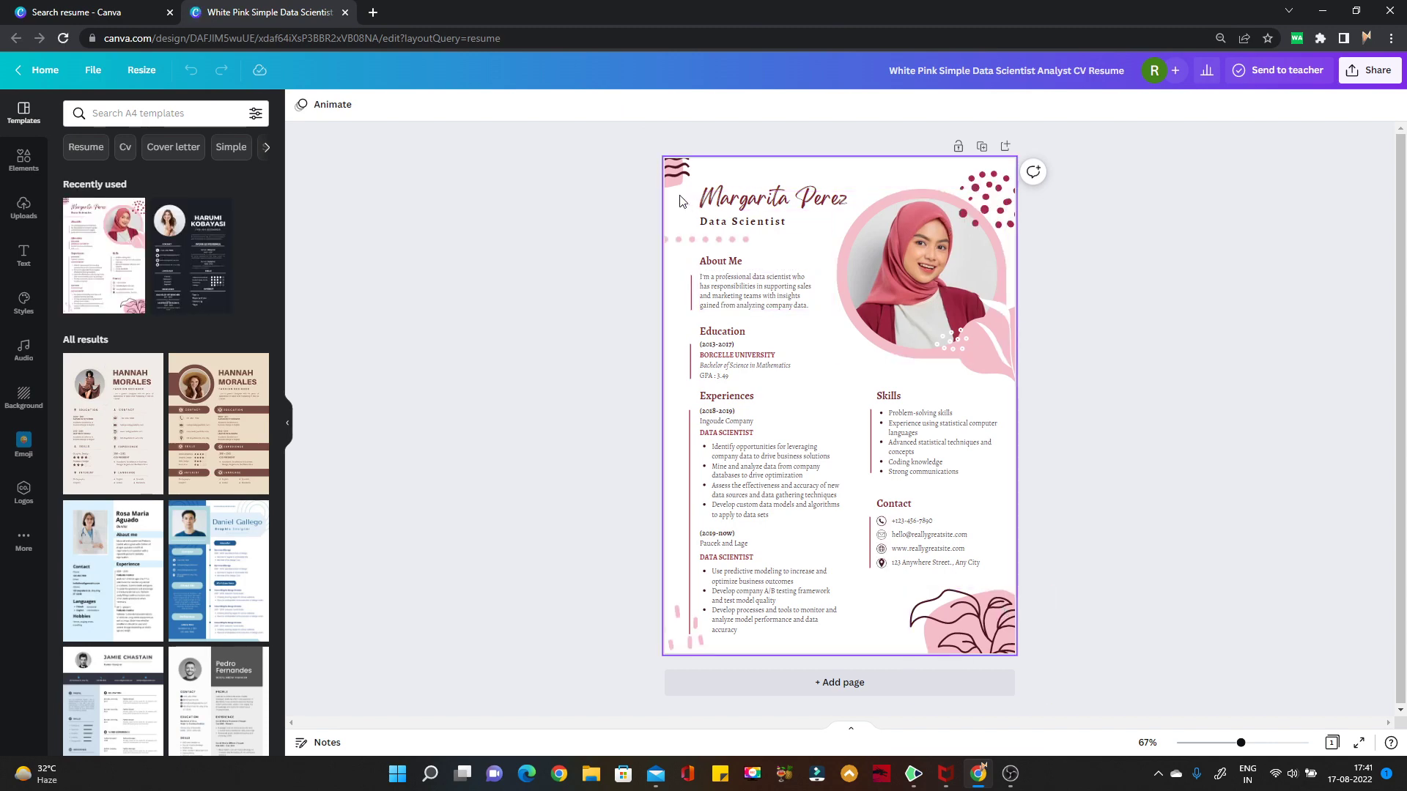
click(345, 12)
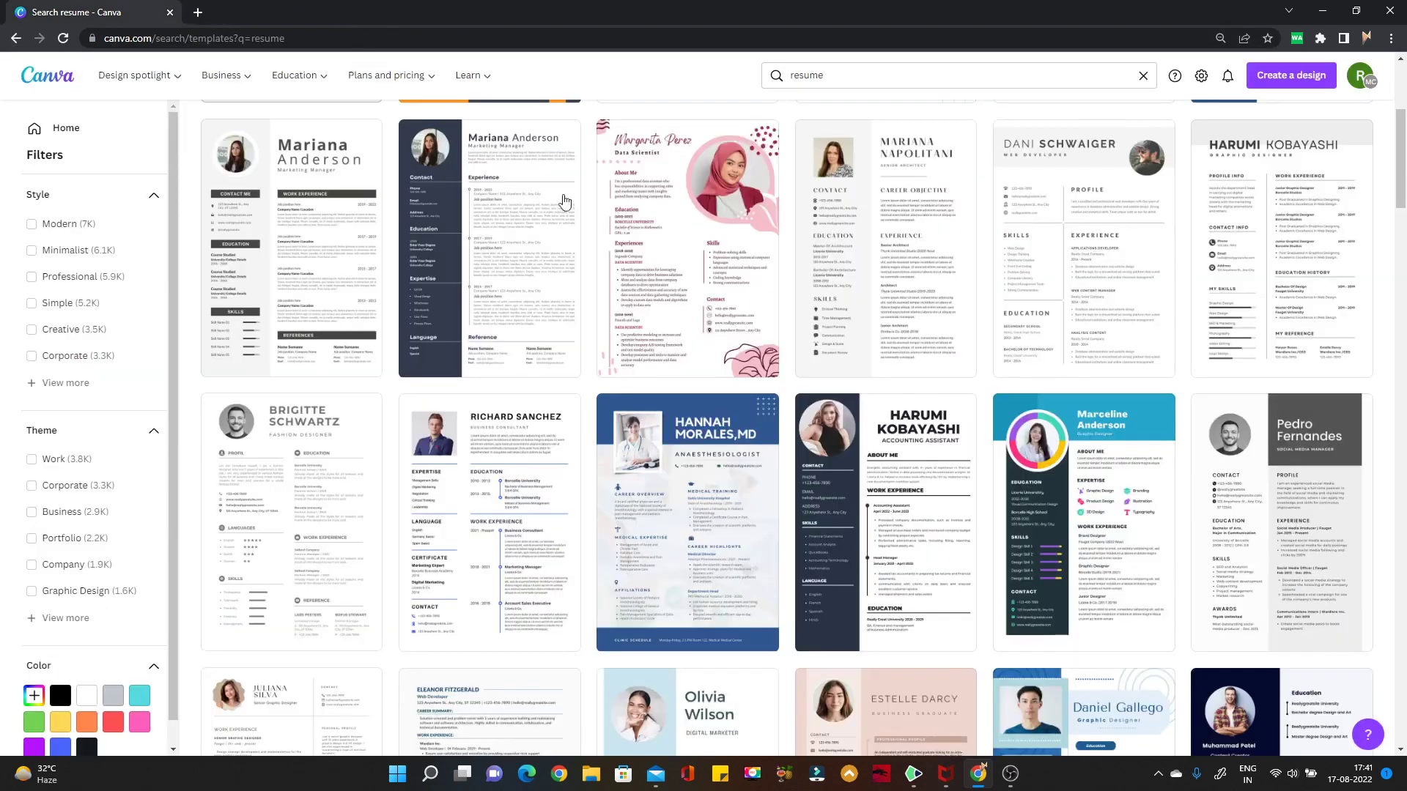
scroll(934, 645, down, 2)
scroll(934, 645, down, 5)
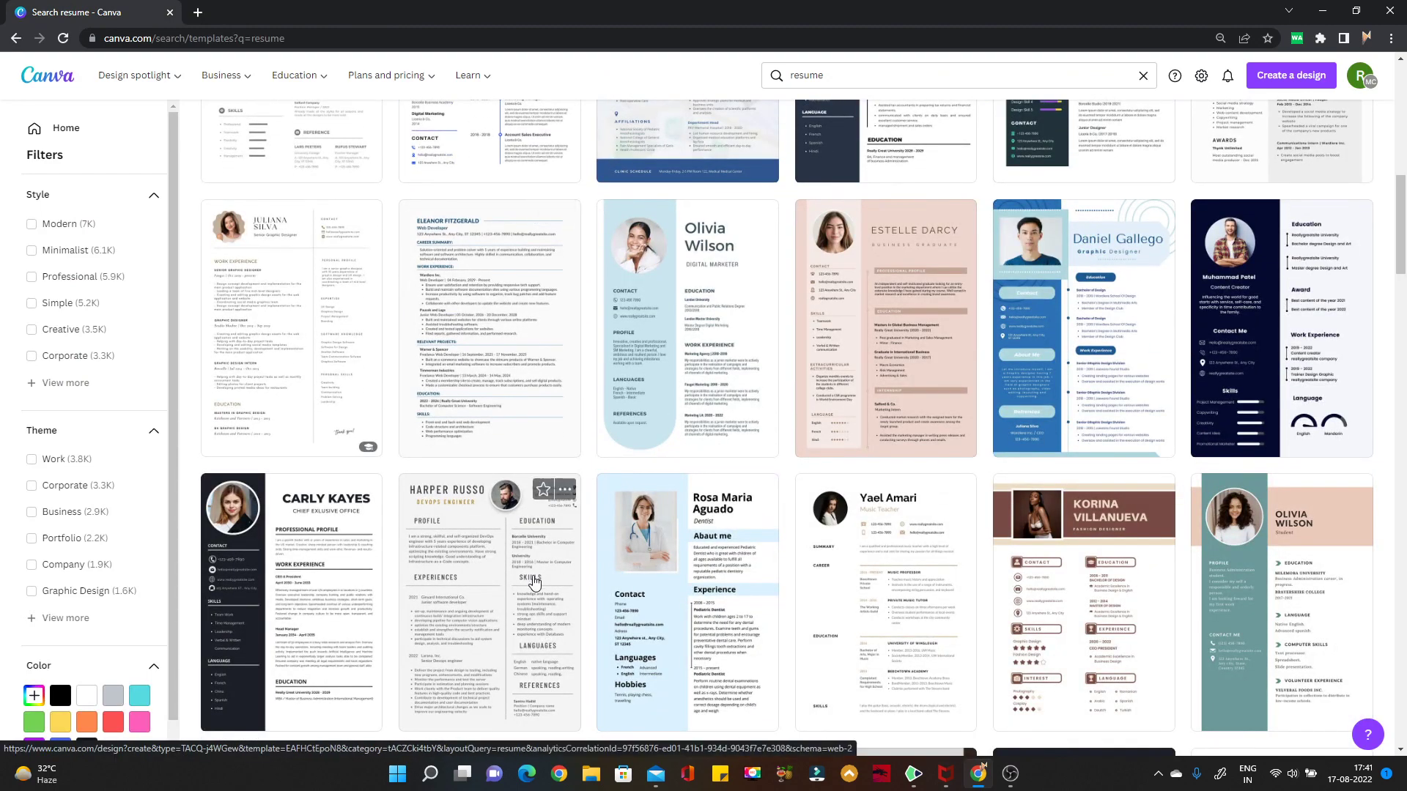
scroll(533, 583, down, 2)
Open the minimalist web developer template and replace the placeholder name with the candidate's name
click(490, 138)
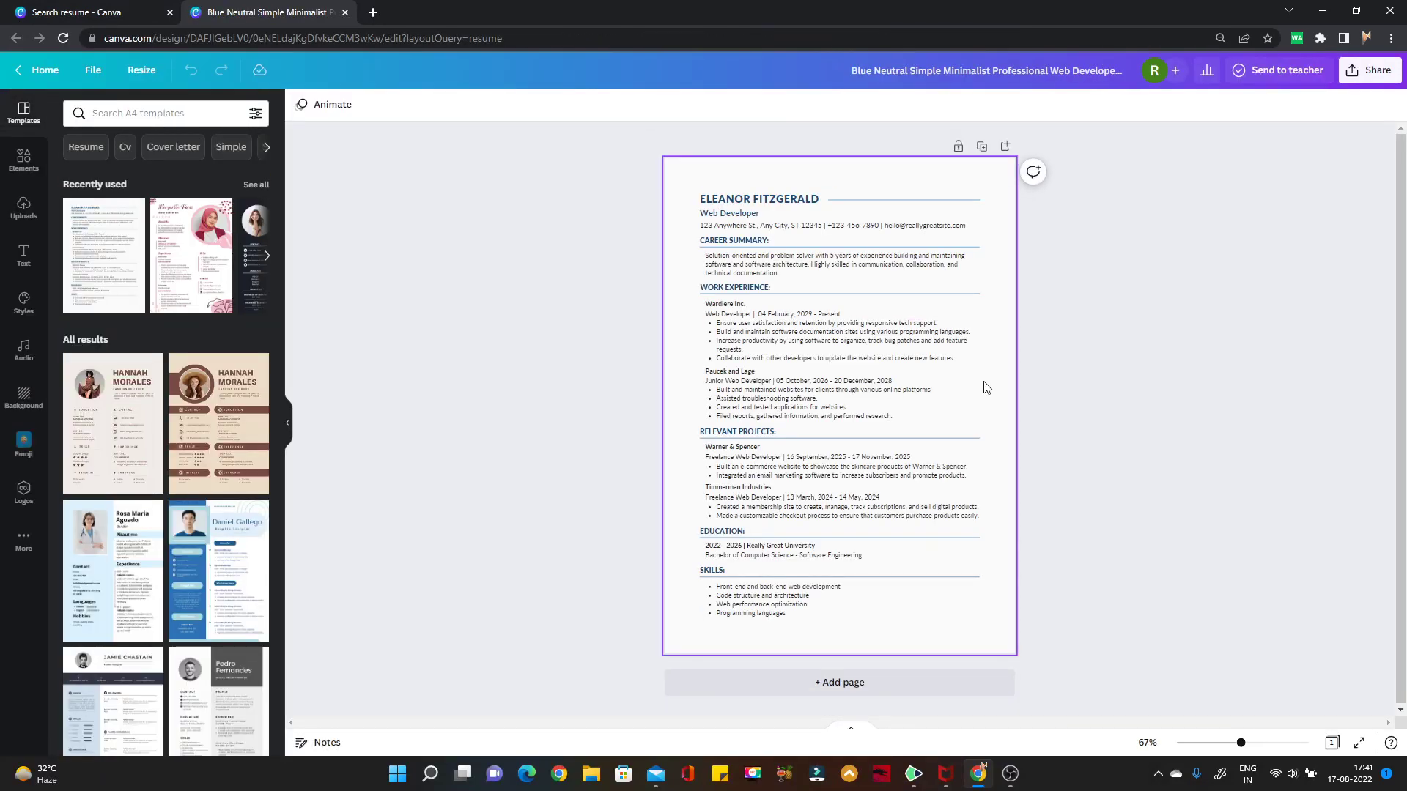
scroll(984, 387, up, 3)
scroll(984, 386, up, 3)
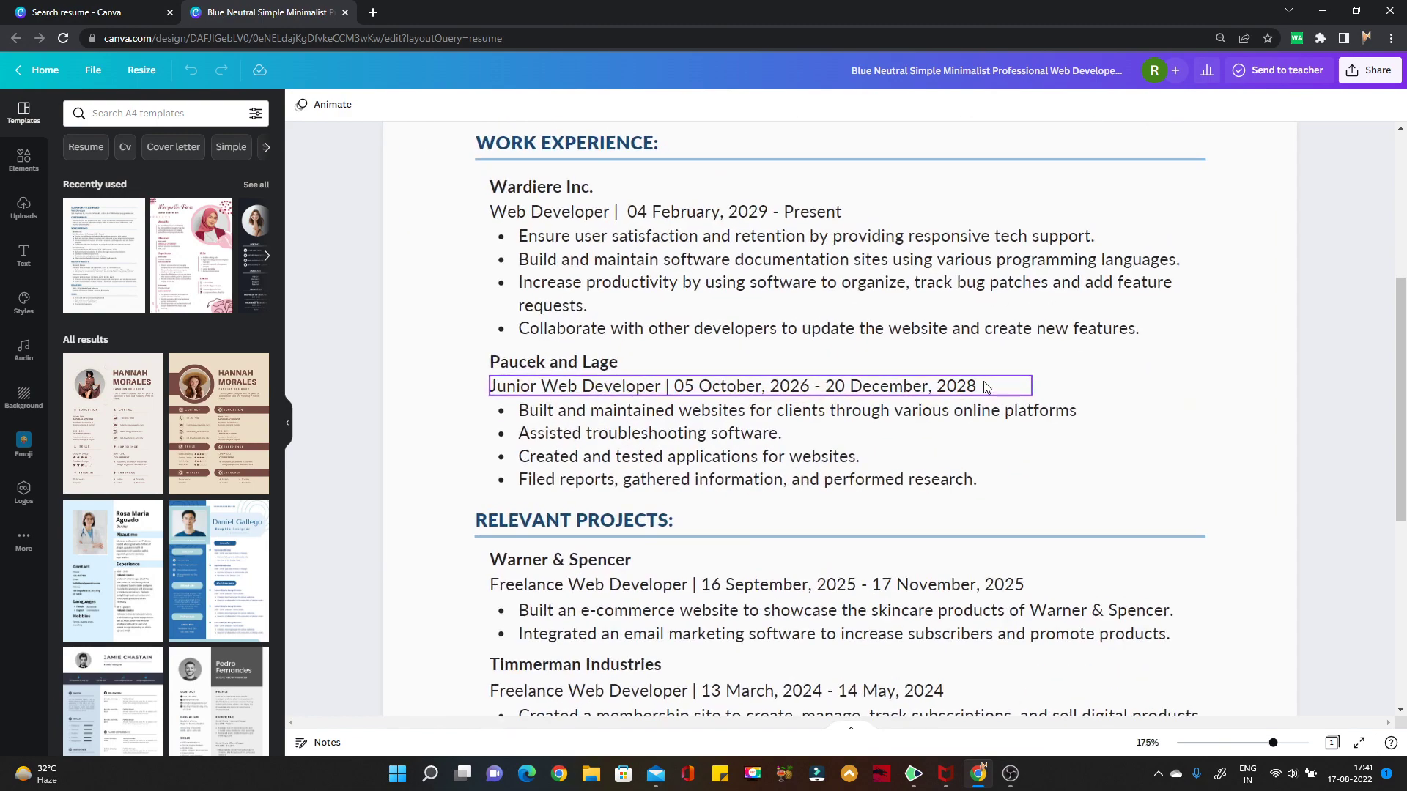
scroll(983, 381, up, 2)
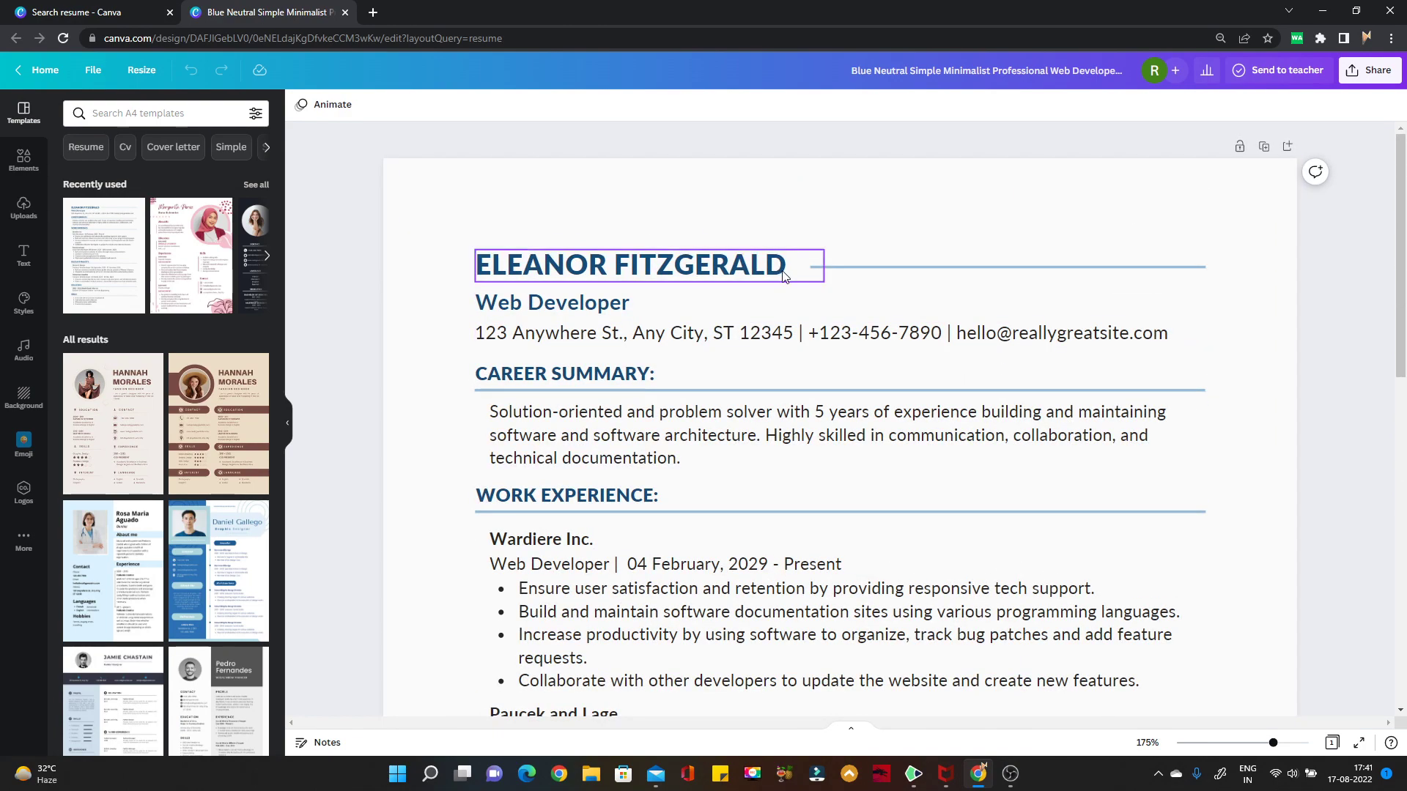
click(783, 275)
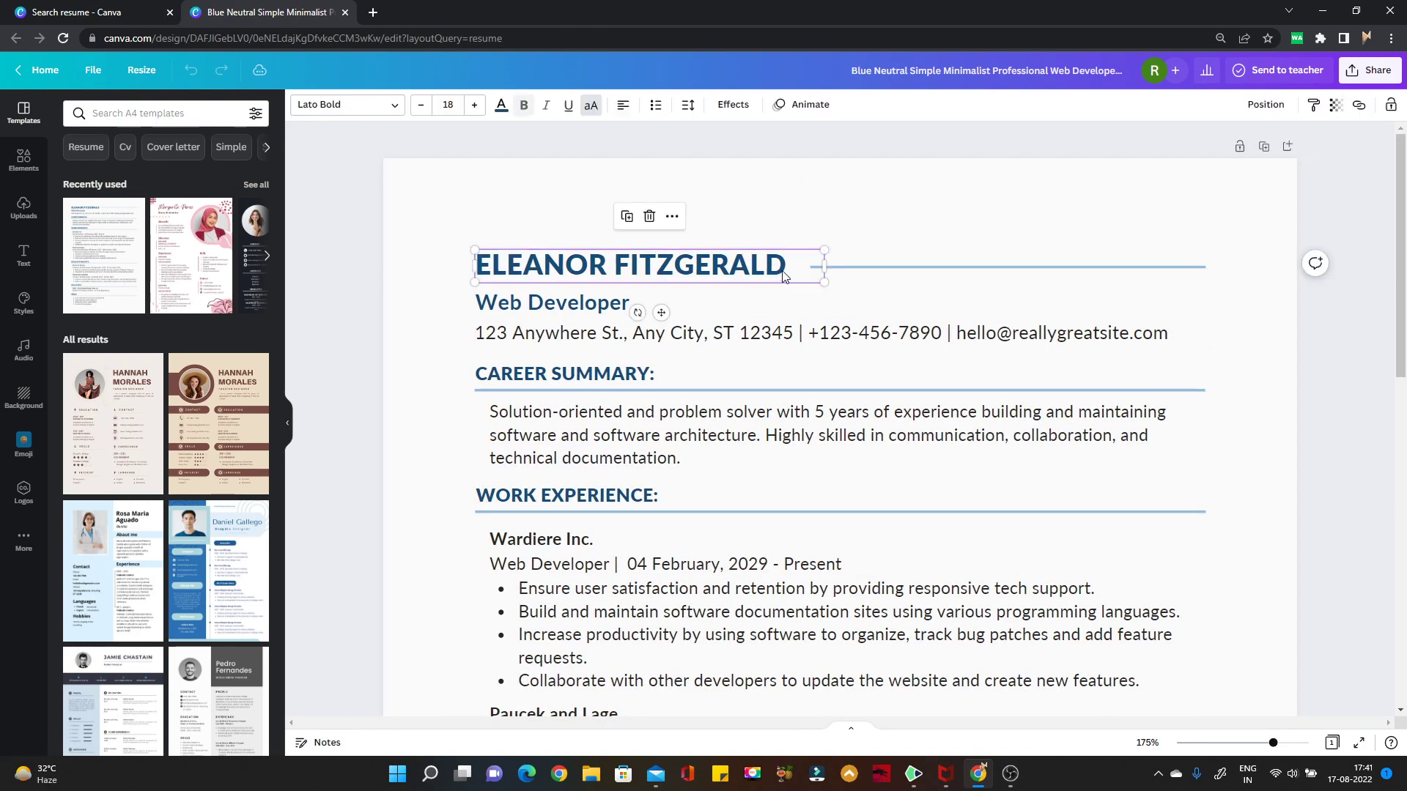
double_click(747, 272)
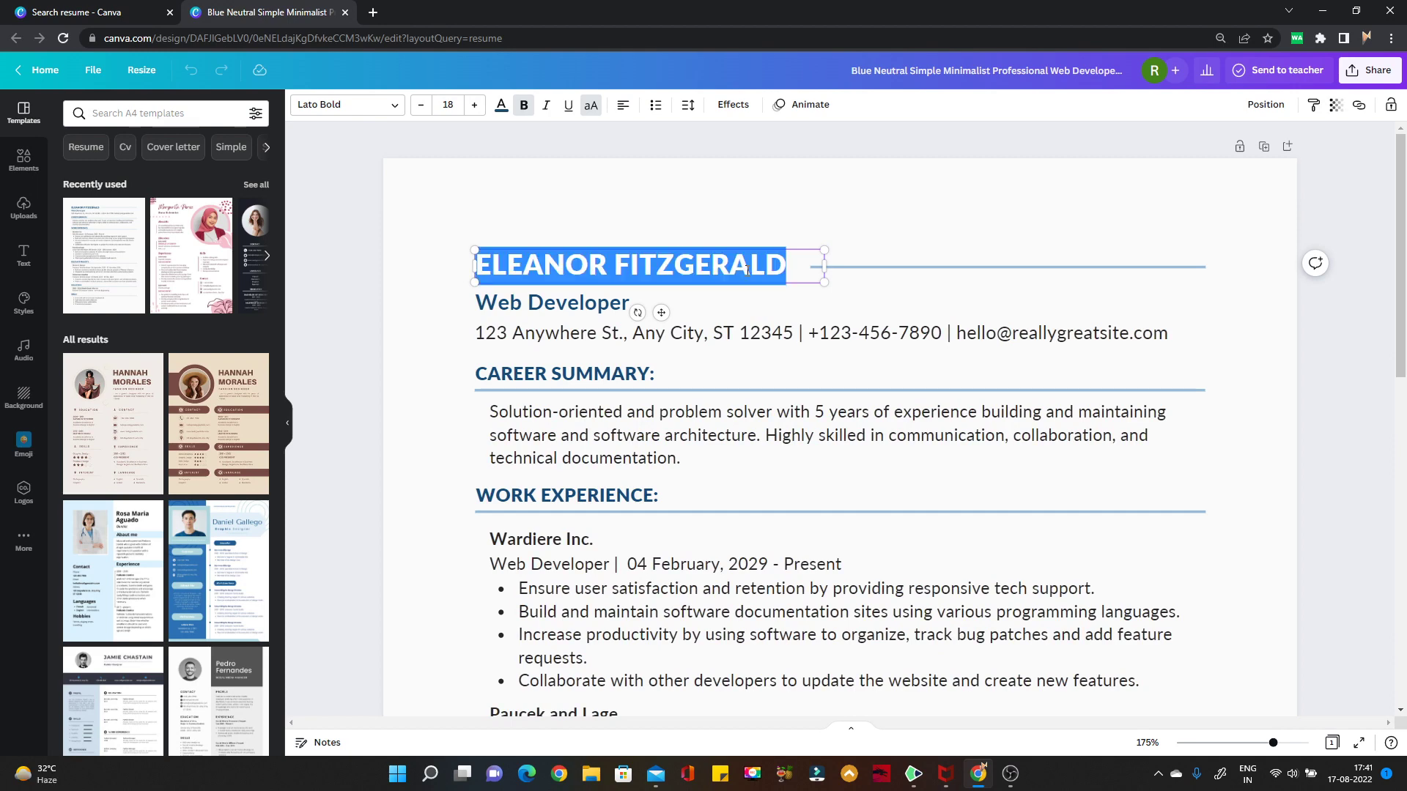
text(AKS)
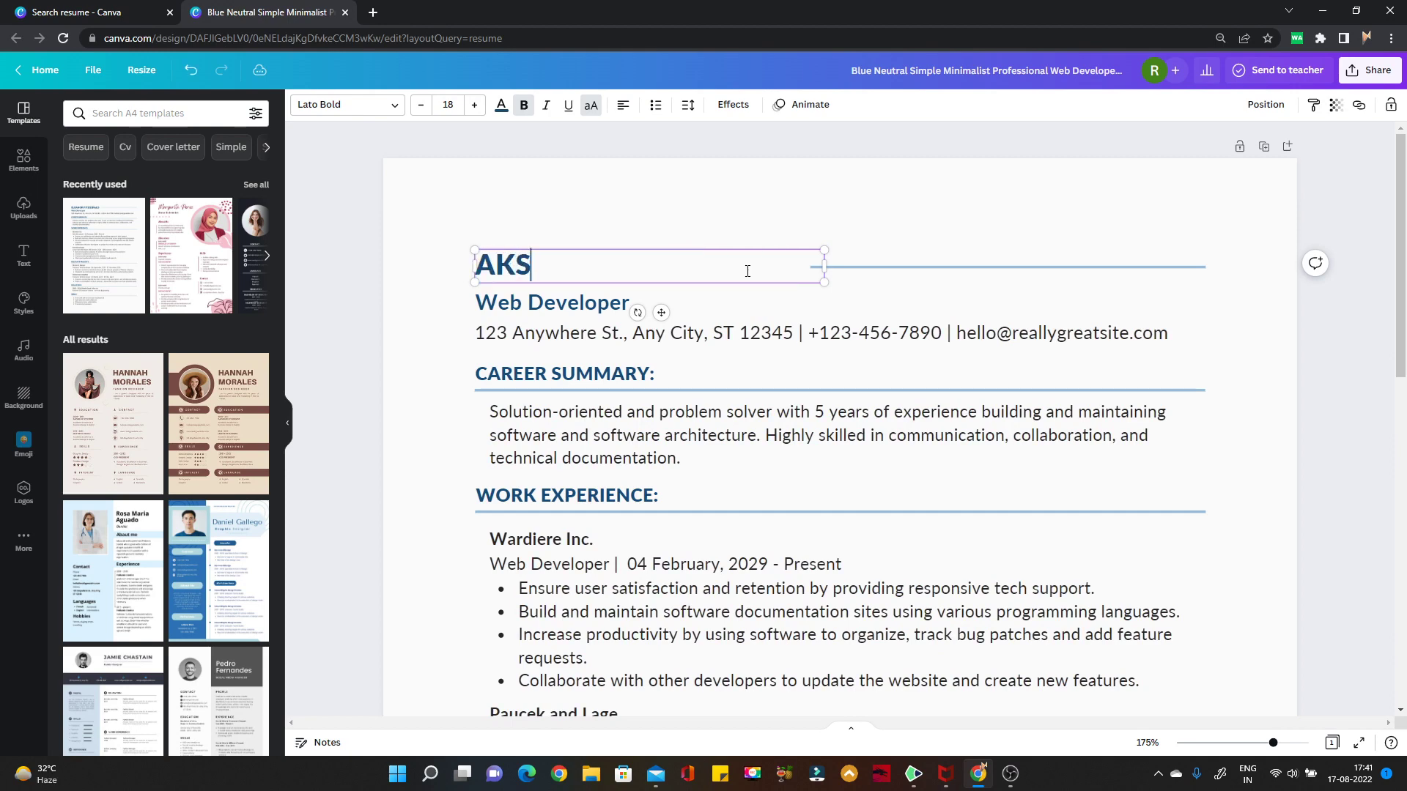
text(HI)
text(T MAKHI)
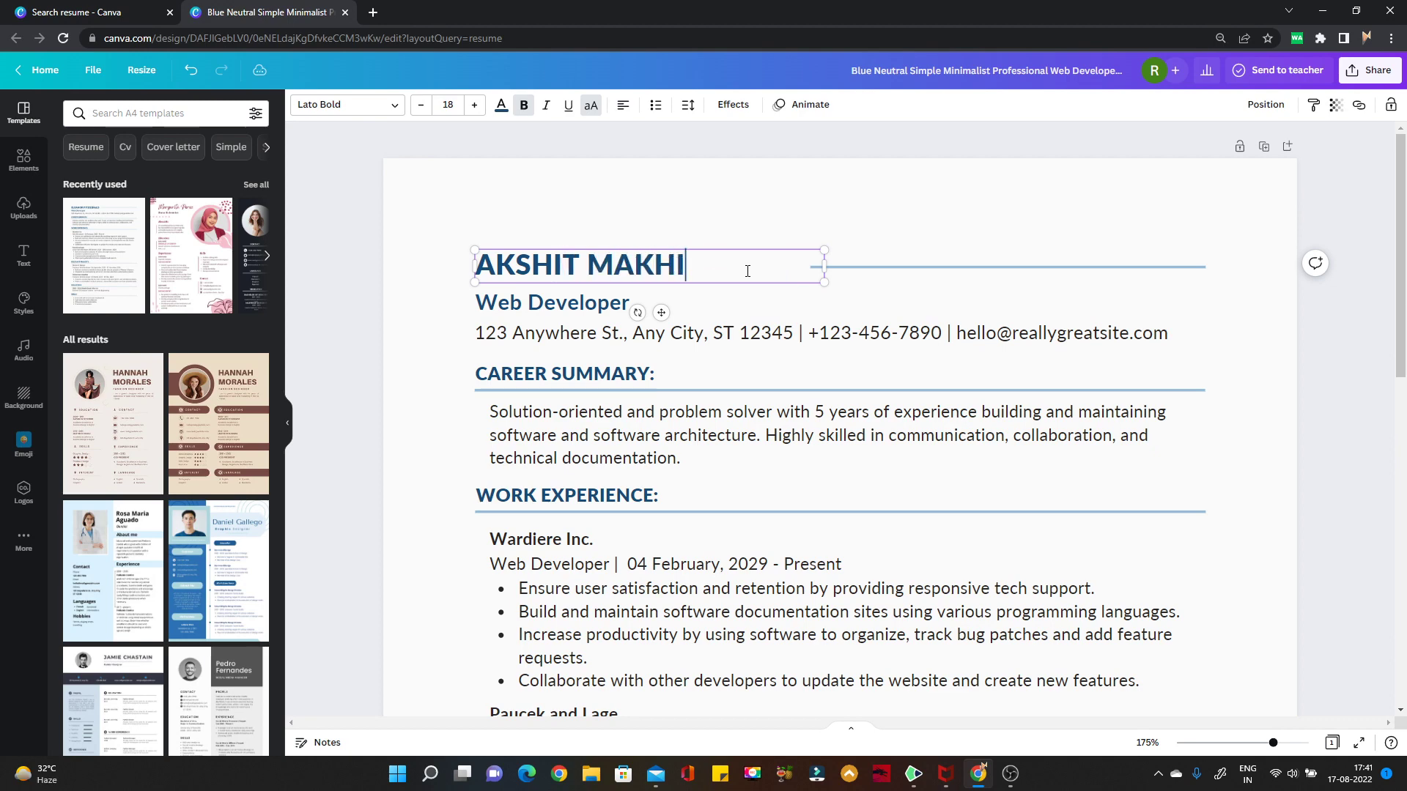
text(JA)
Change the subtitle under the name to 'Head of Operations at RVM CAD'
click(570, 307)
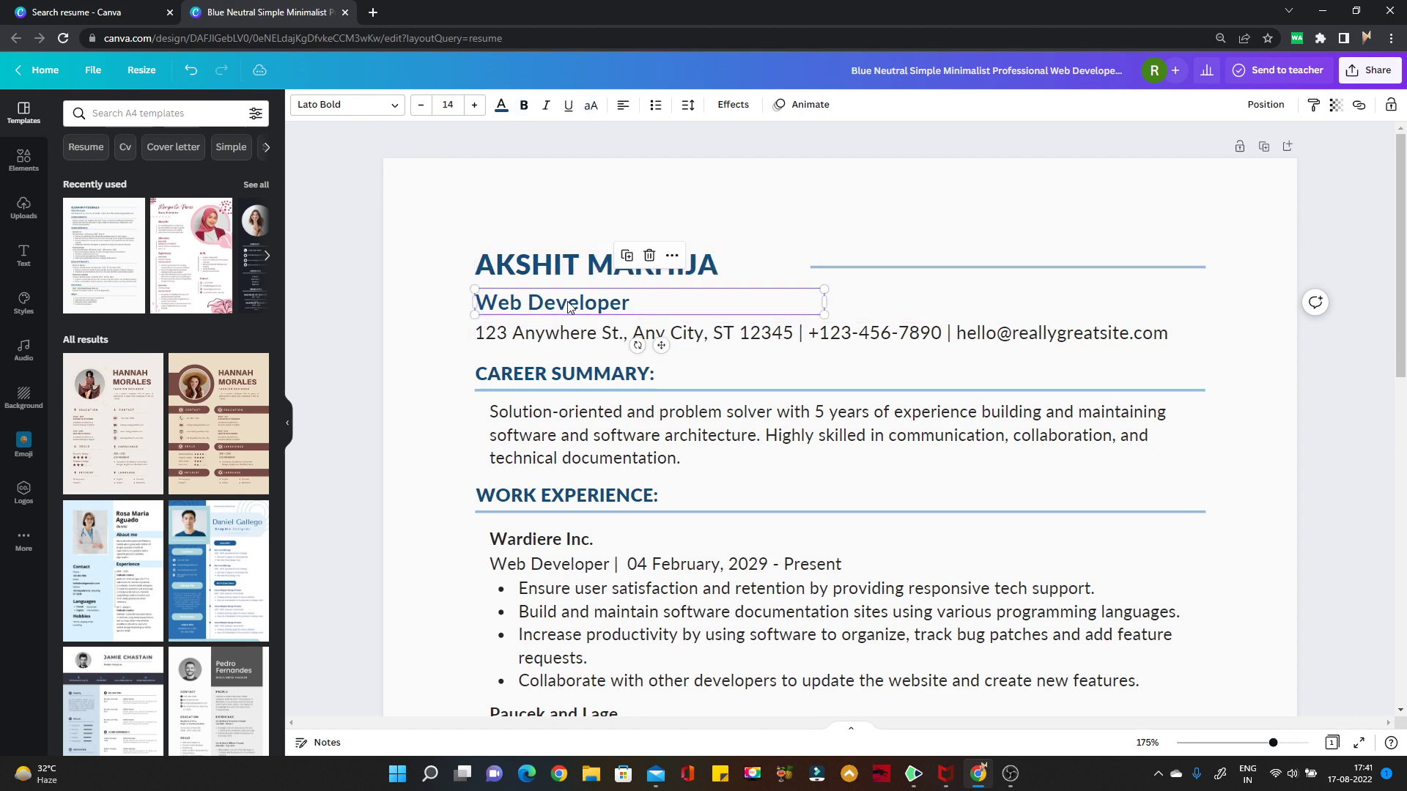
click(570, 306)
text(hea)
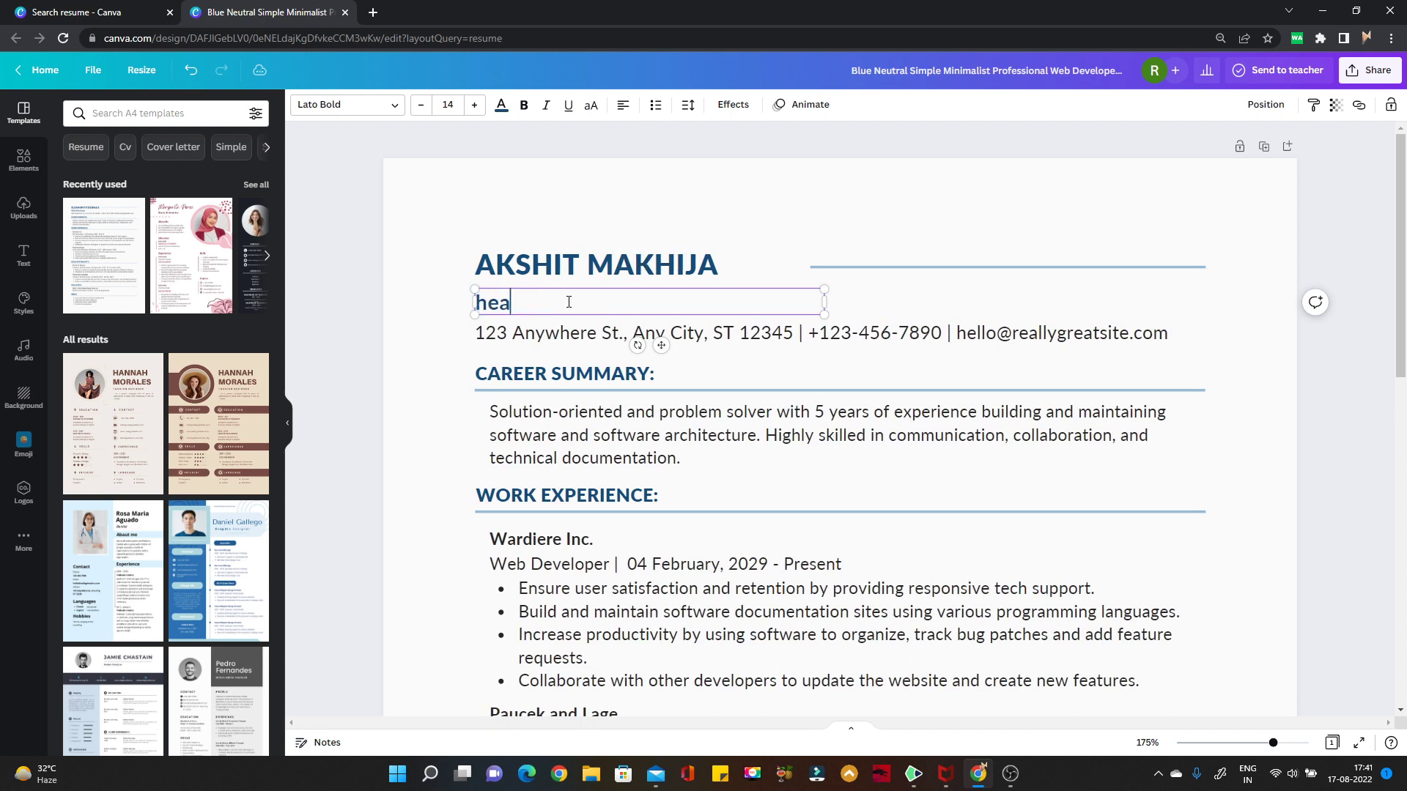
key(BackSpace)
key(BackSpace)
key(BackSpace)
text(ead)
text( of Operat)
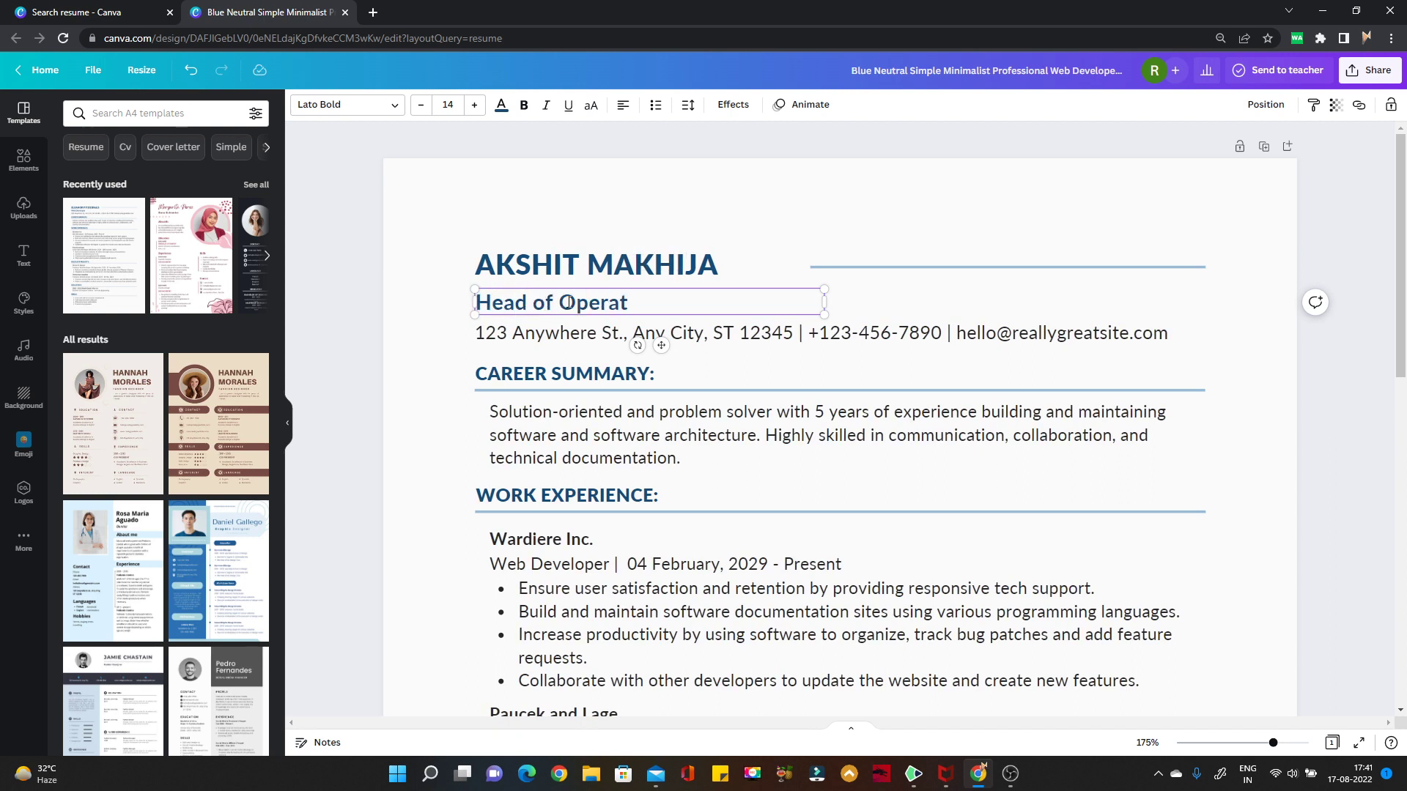
text(ions at RVM)
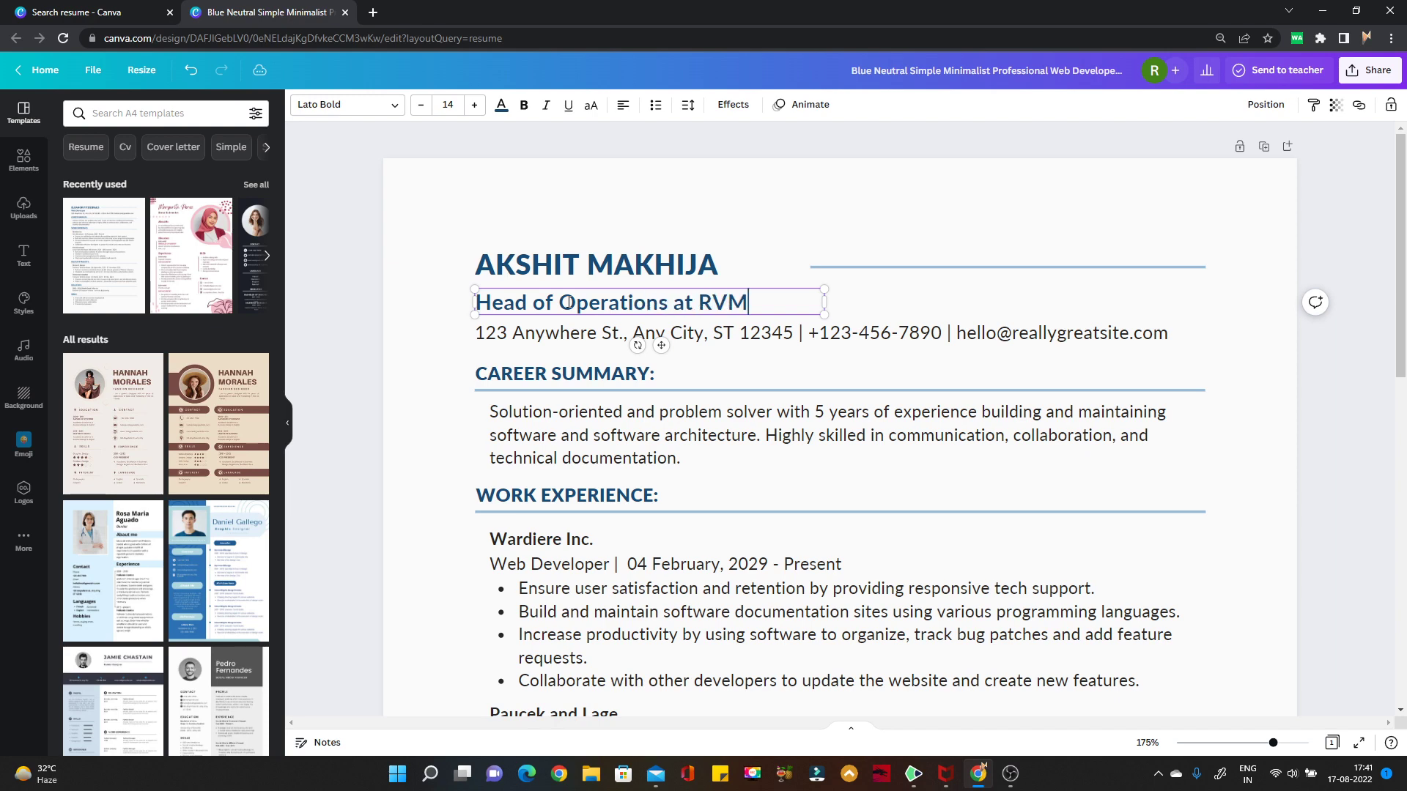
text( CAD)
click(1329, 252)
Rename the first employer, Wardiere Inc., to RVM CAD
scroll(843, 531, down, 2)
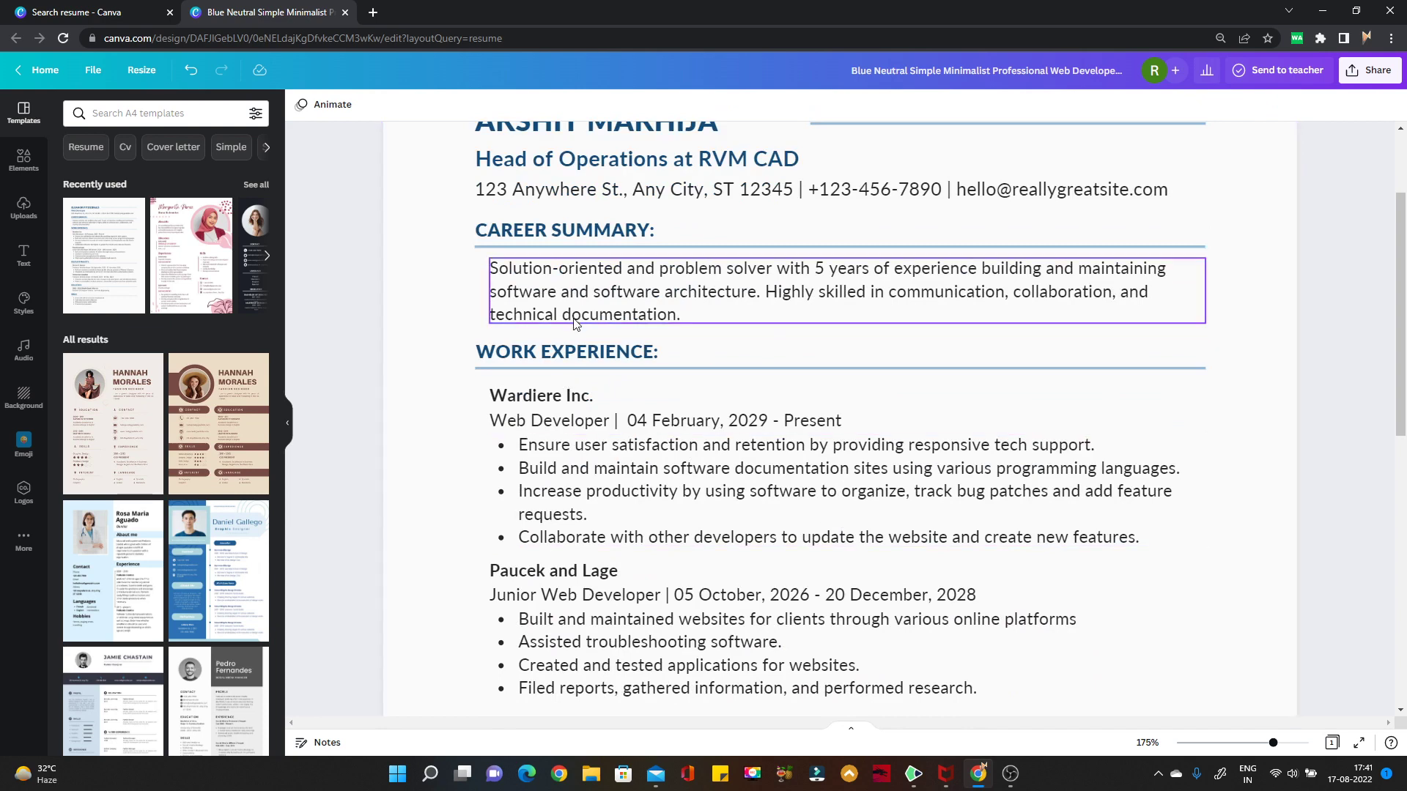
scroll(659, 410, down, 3)
click(611, 192)
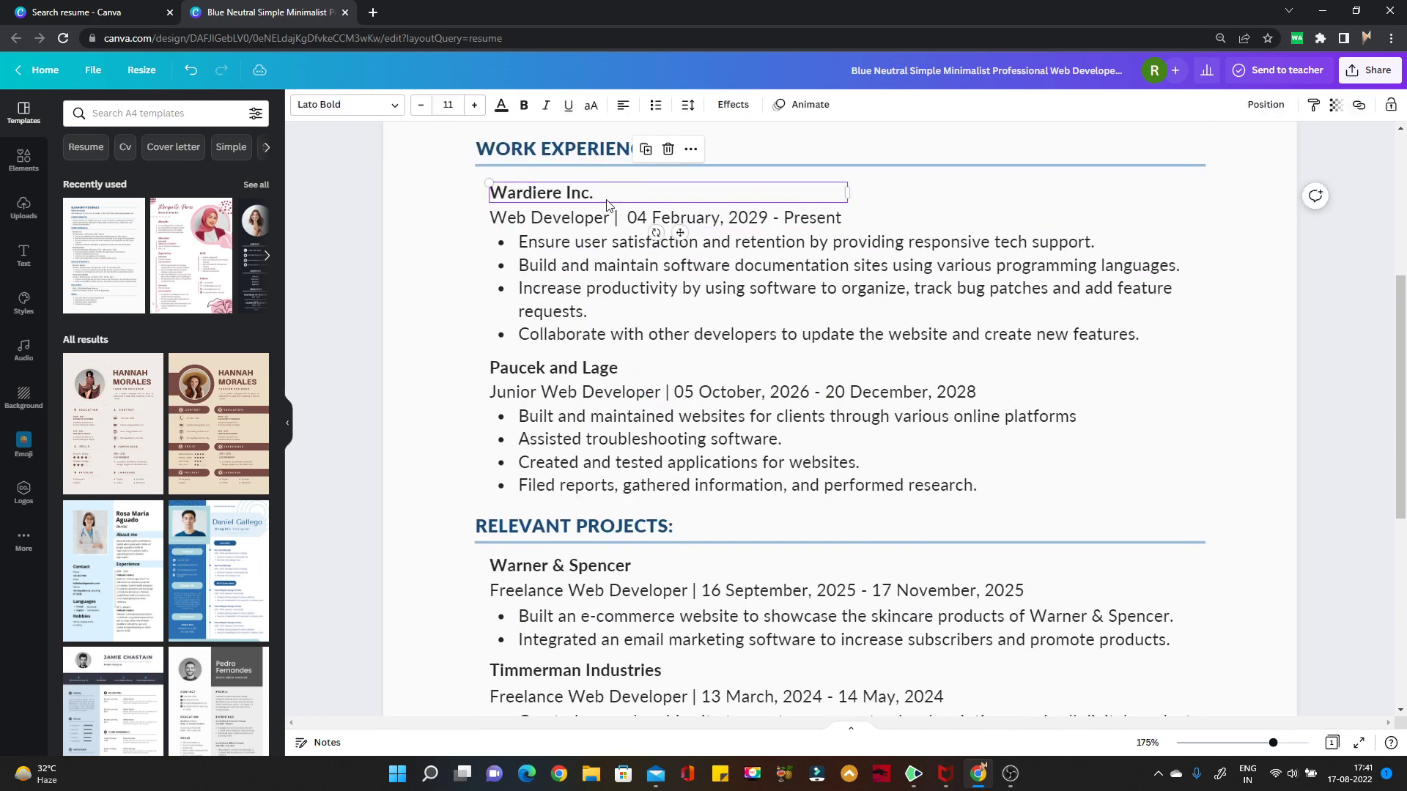
key(ctrl+a)
text(rv)
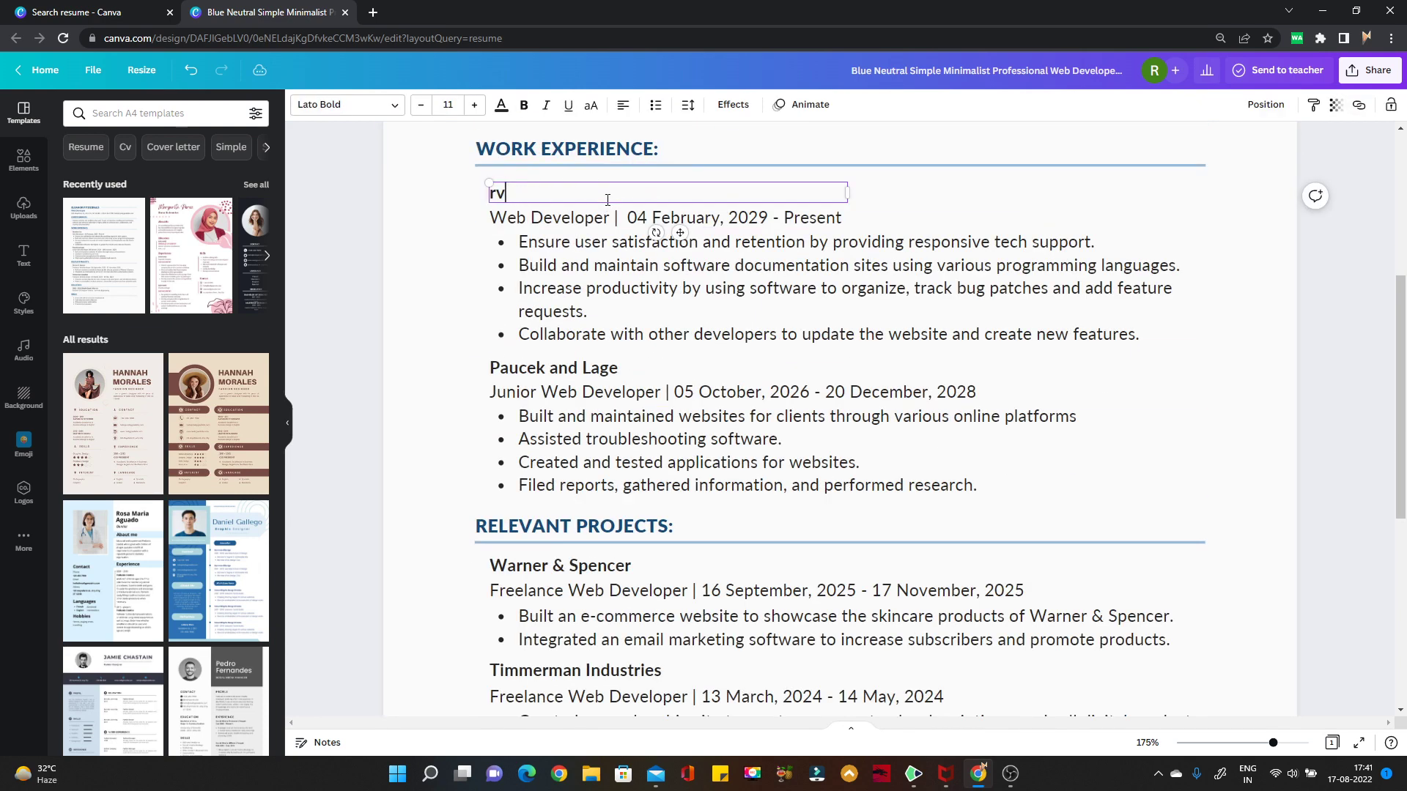
text(m cRVM CAD)
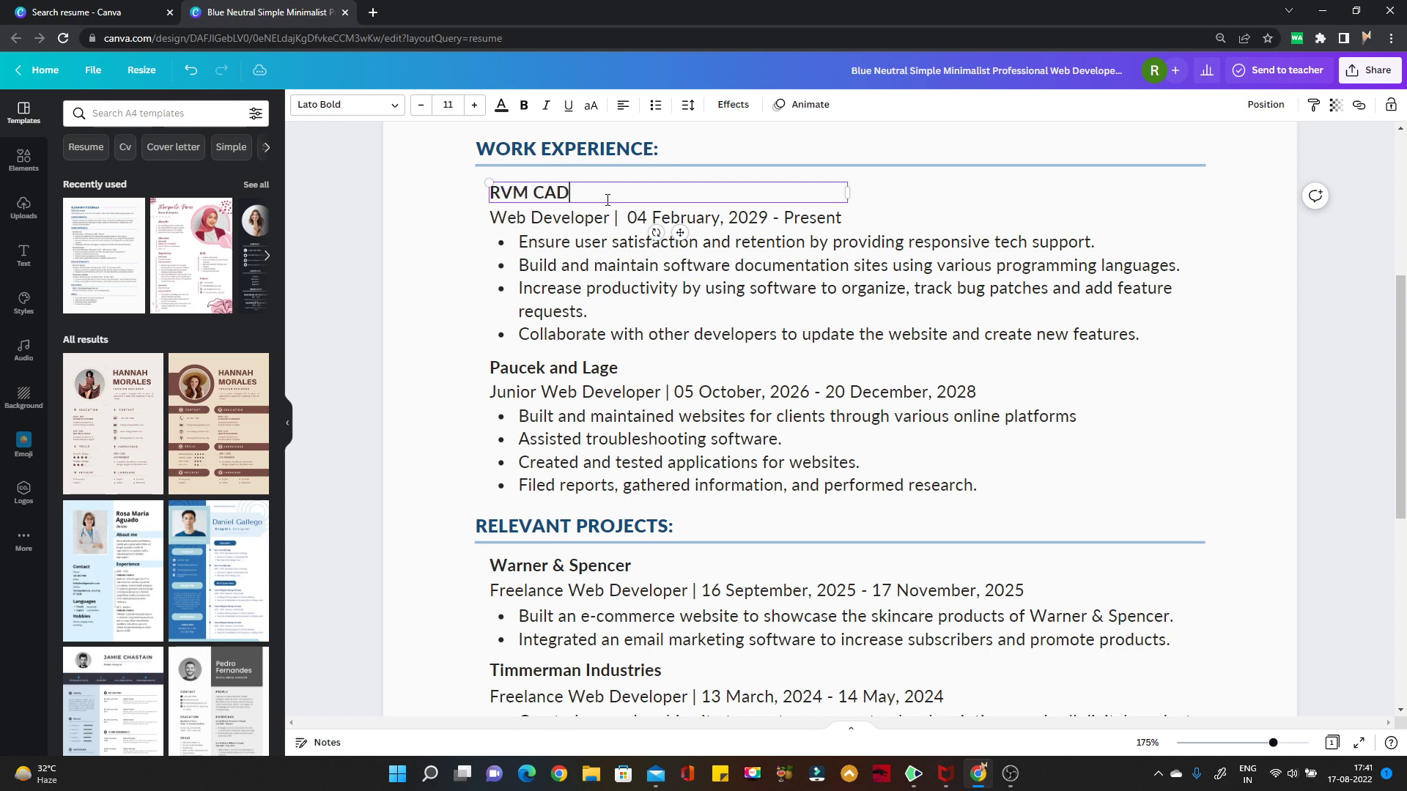
Rename the second employer, Paucek and Lage, to SKODA AUTO INDIA PVT LTD
scroll(608, 199, up, 2)
scroll(630, 184, up, 1)
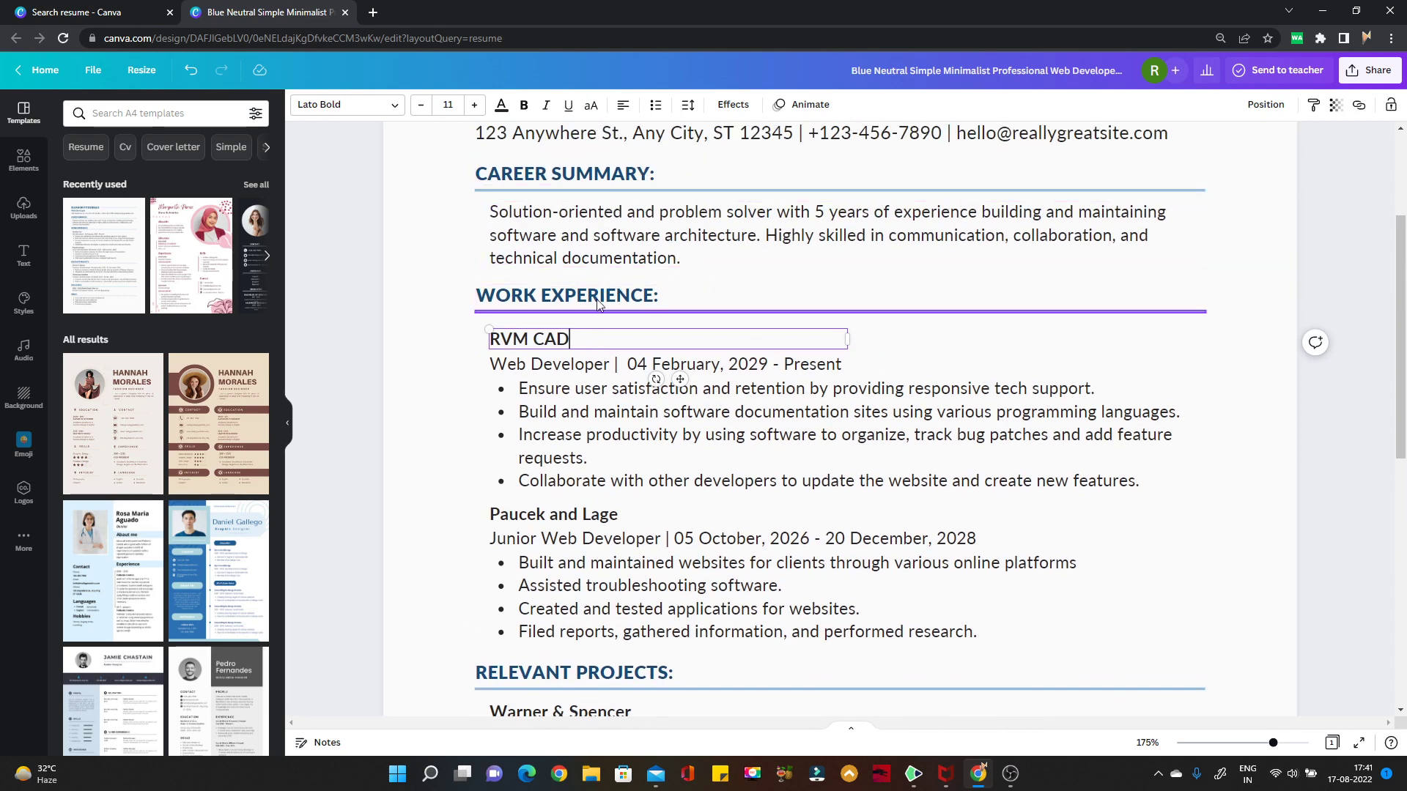
scroll(608, 410, down, 1)
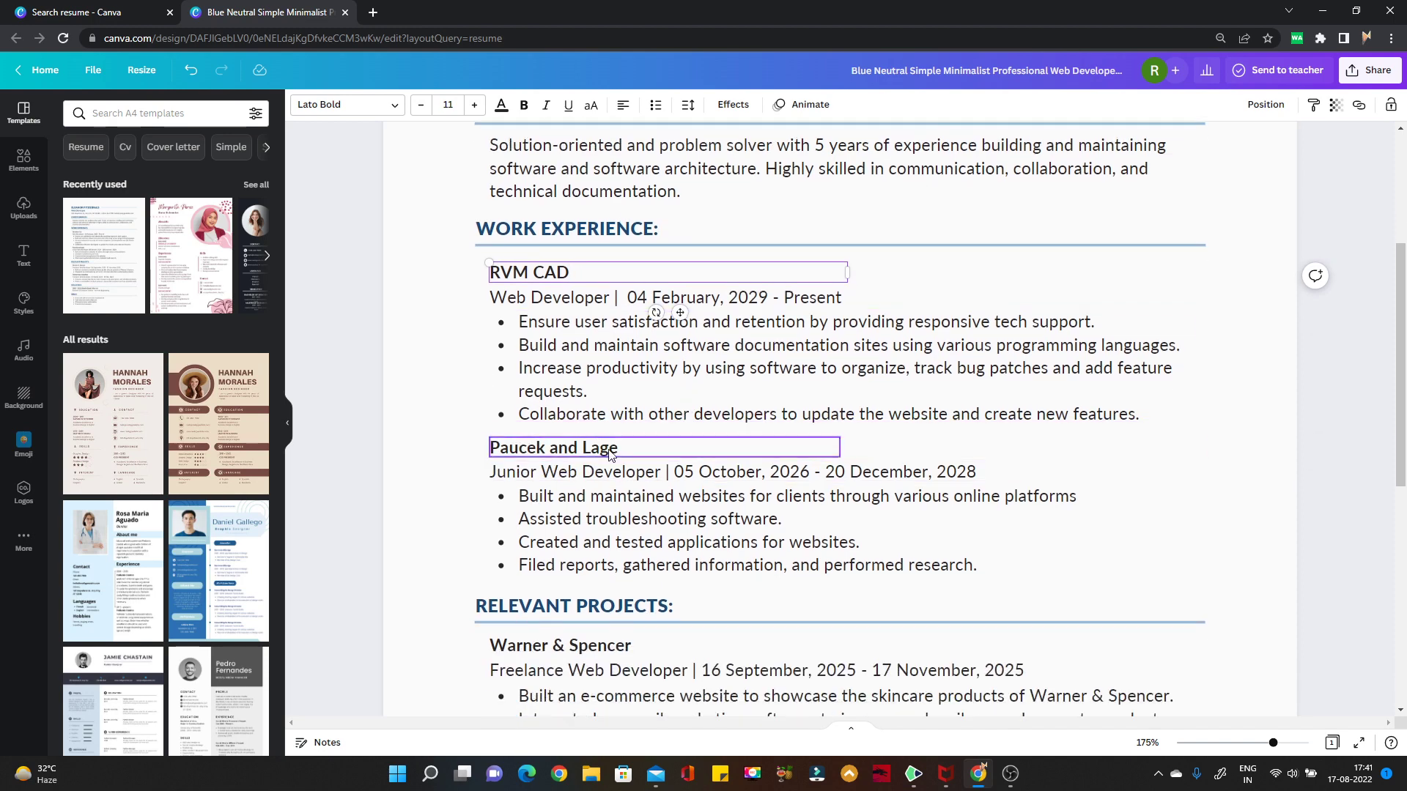
double_click(608, 453)
text(sk)
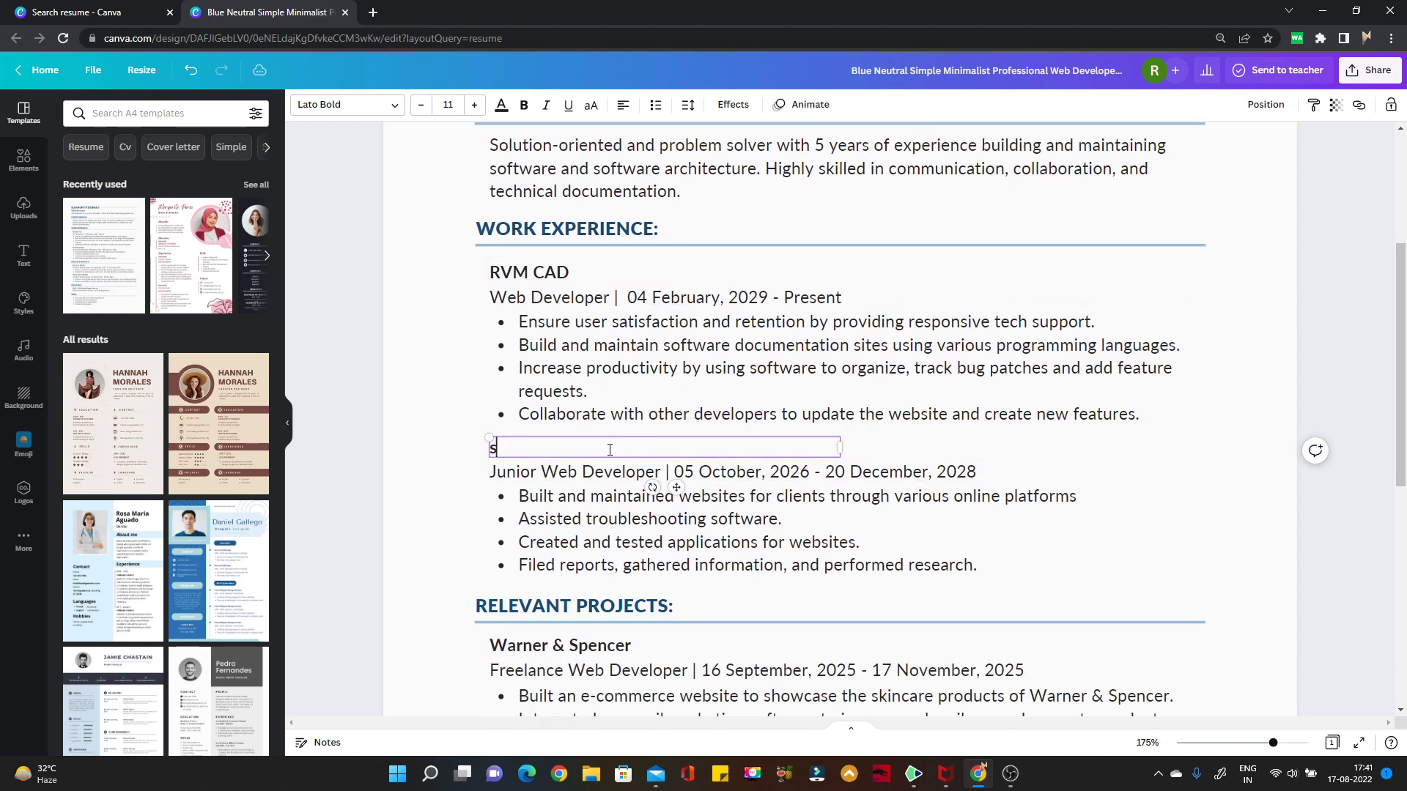
text(SKODA A)
text(UTO INDIA PVT LTD.)
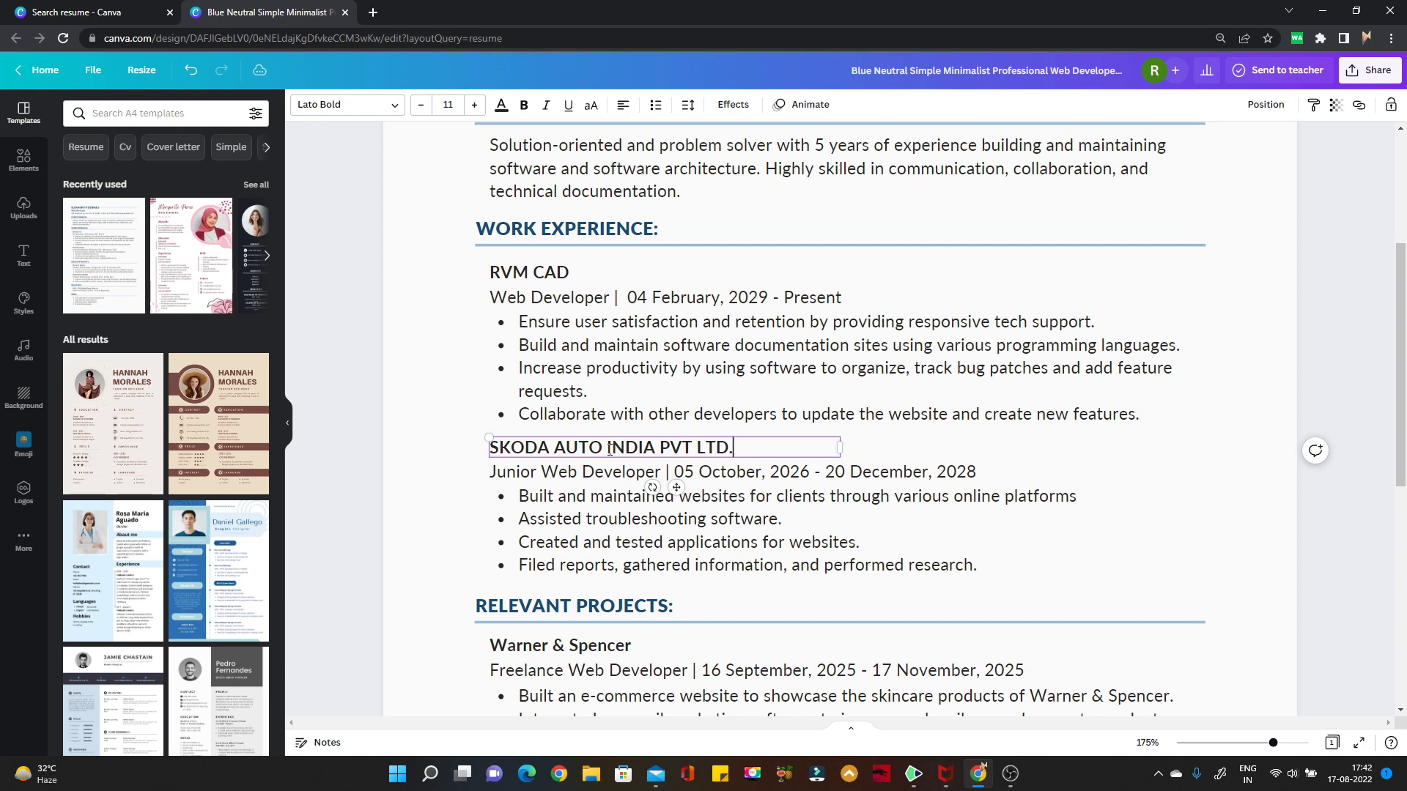
scroll(608, 450, down, 1)
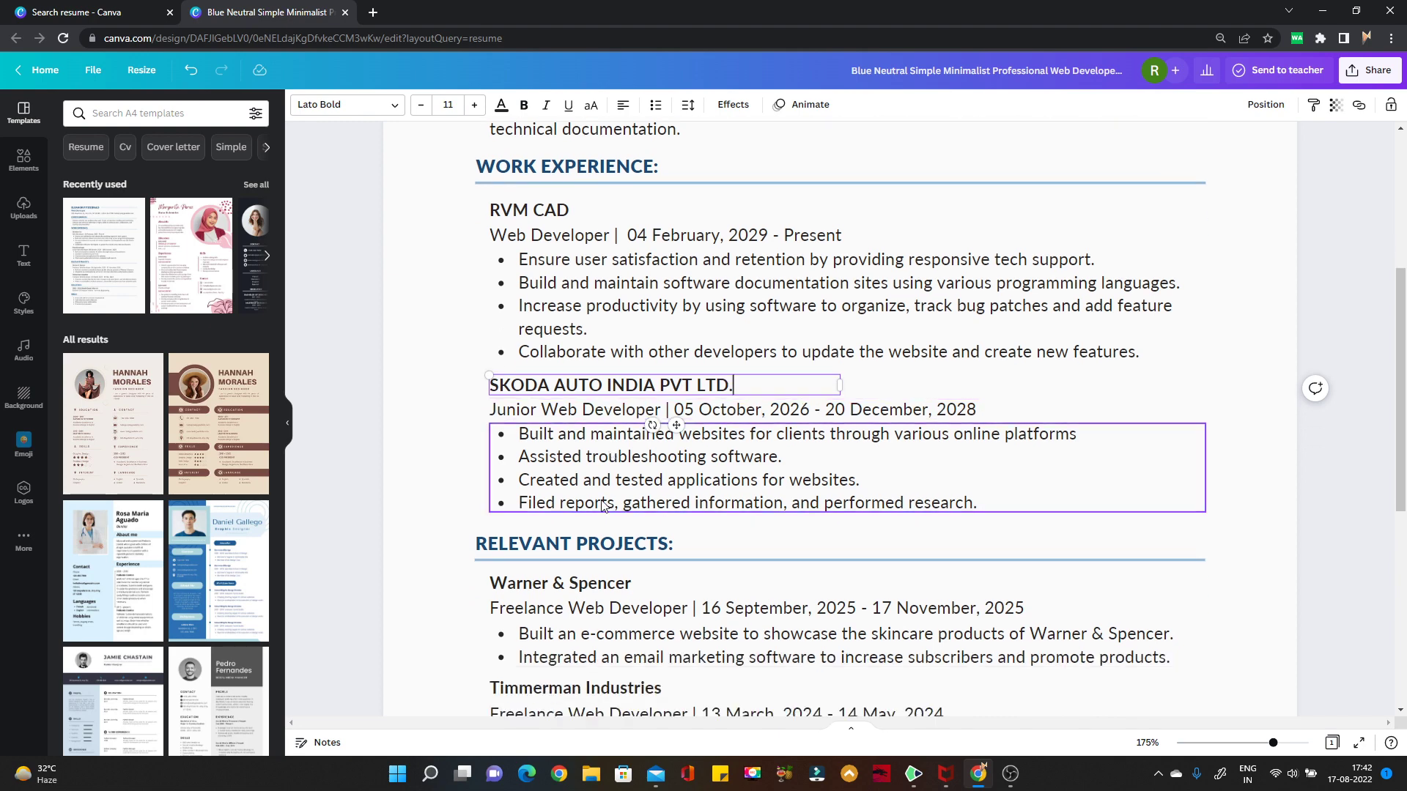
scroll(645, 469, down, 4)
scroll(648, 465, down, 1)
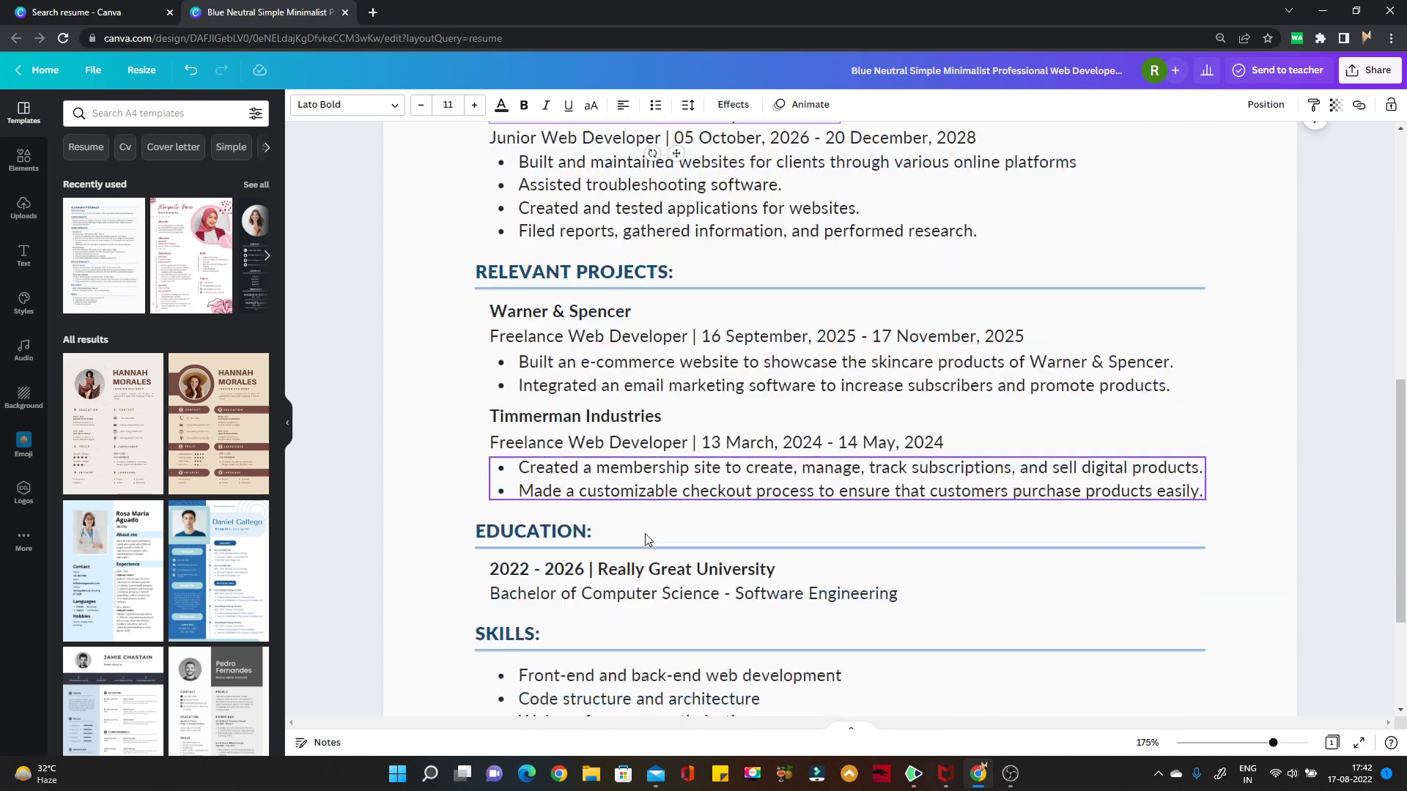
scroll(652, 460, down, 2)
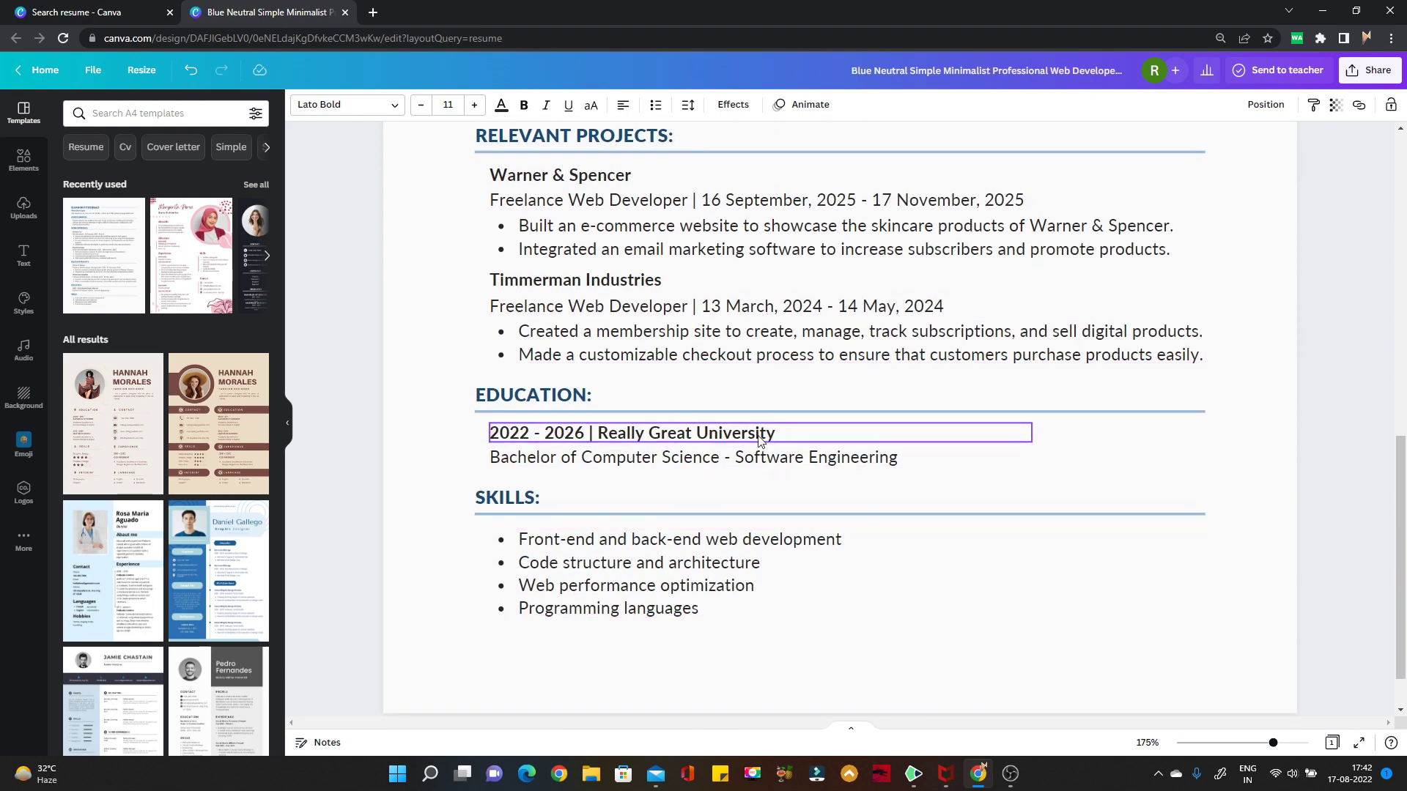
Replace '2022 - 2026 | Really Great University' with '2014-2018 BTech Mechanical'
click(786, 435)
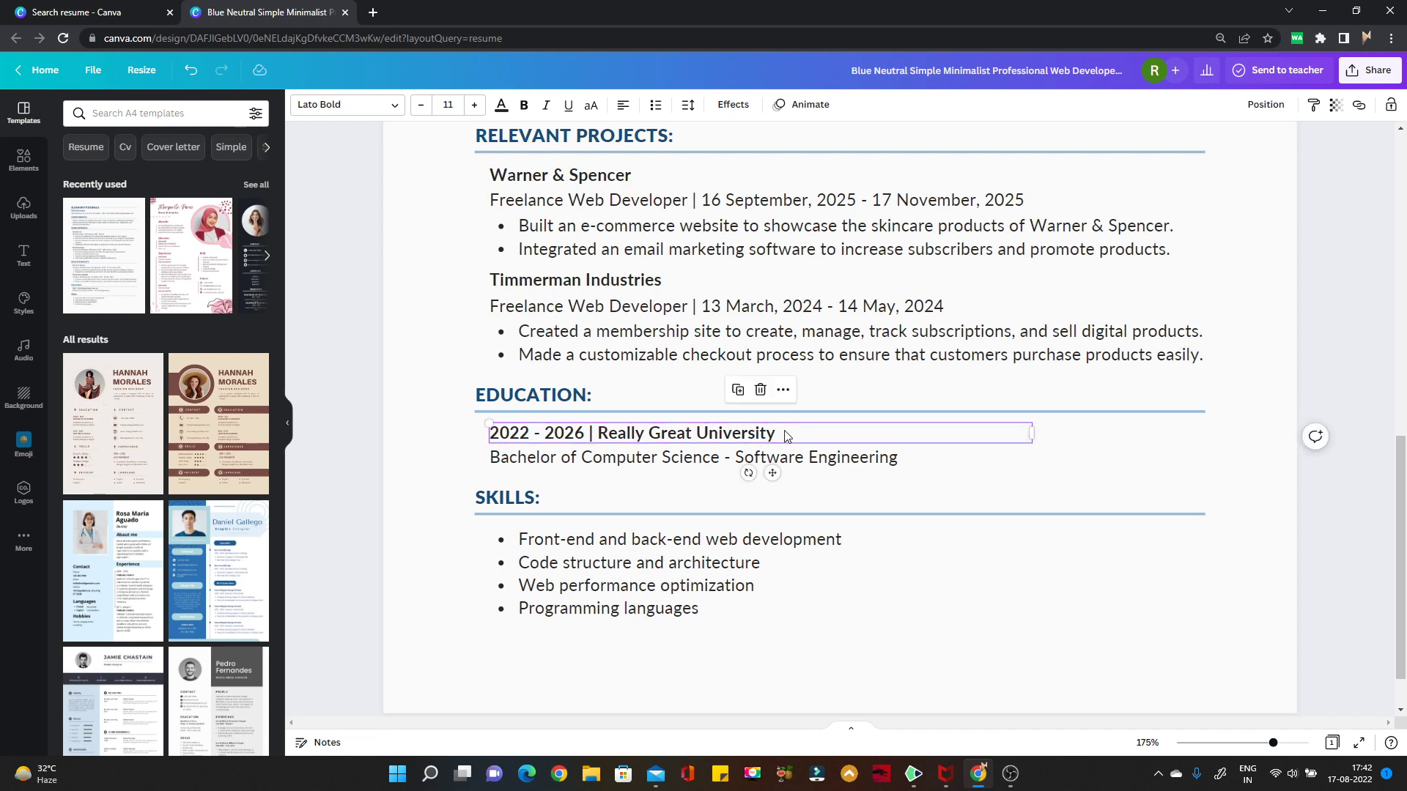
double_click(786, 433)
text(201)
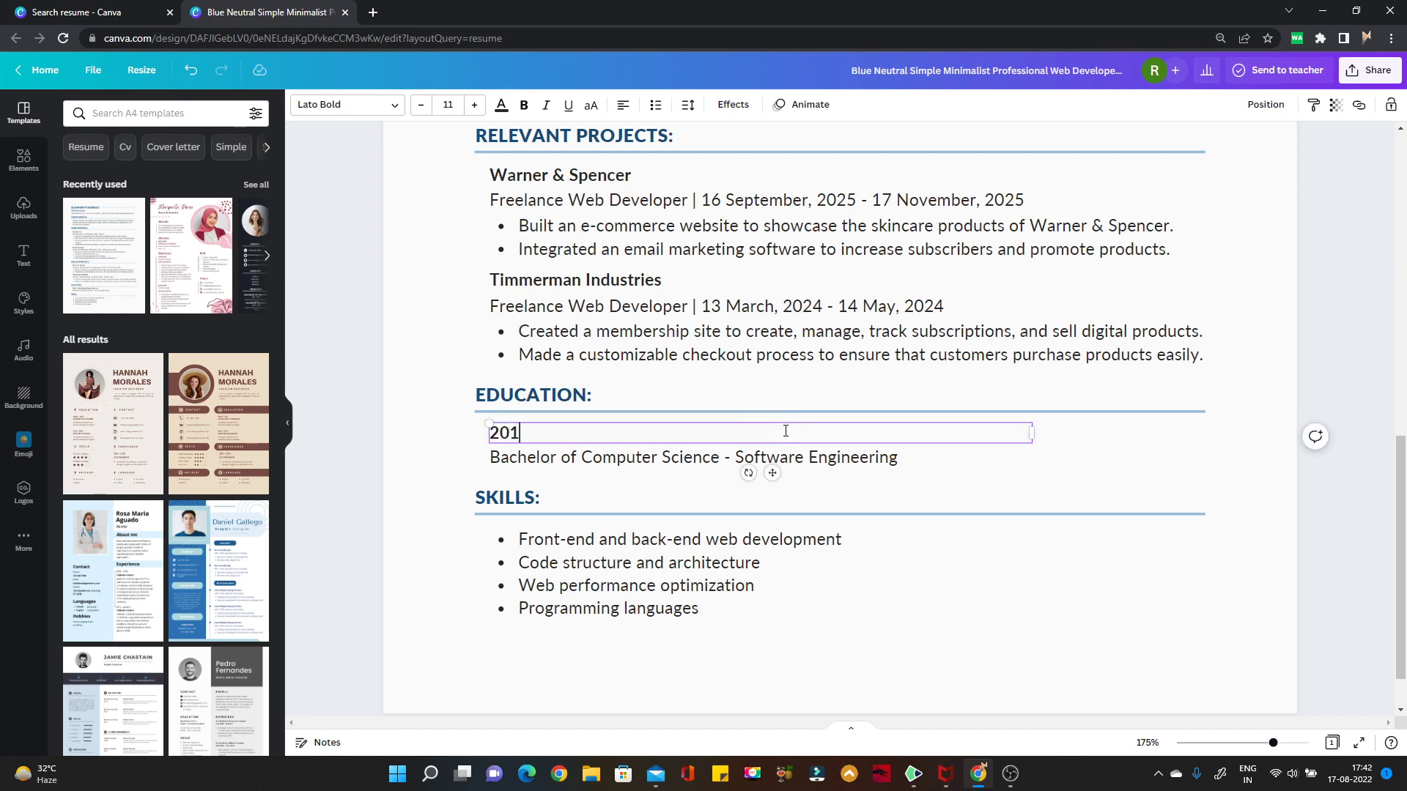
text(4-2018)
key(BackSpace)
key(BackSpace)
text(Mechanical)
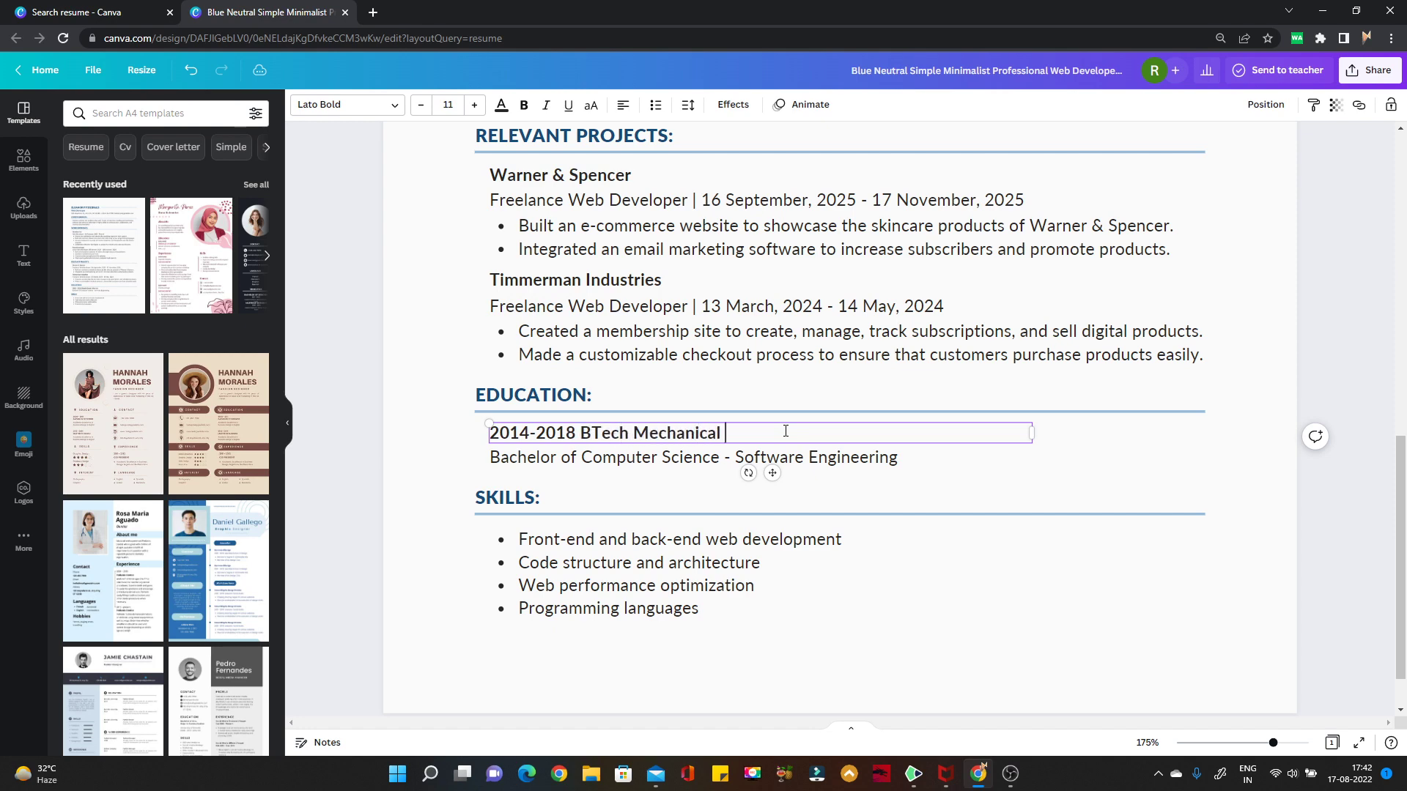
key(Return)
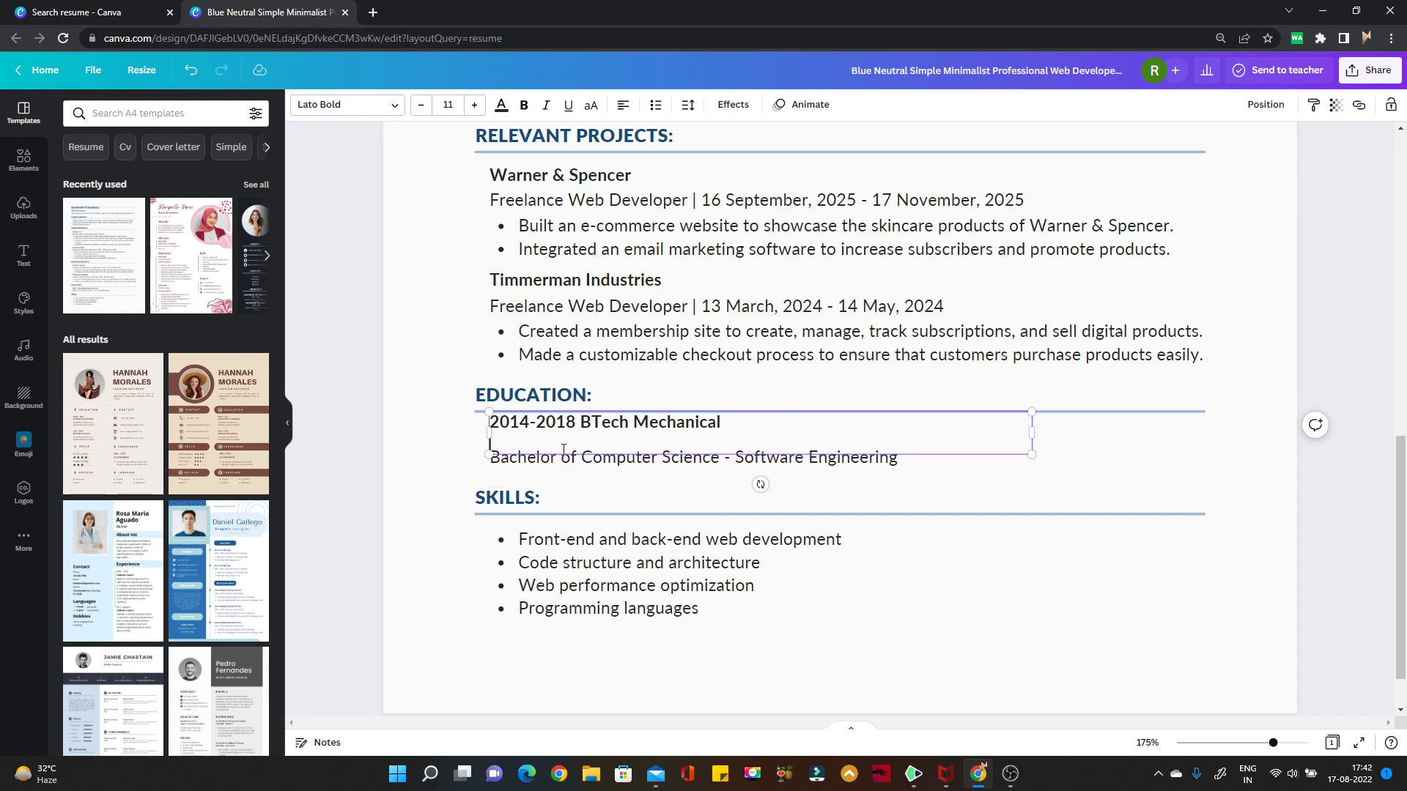
Scroll through the edited resume to check the new employers and education entry
scroll(562, 449, down, 1)
scroll(579, 491, up, 8)
scroll(599, 530, up, 3)
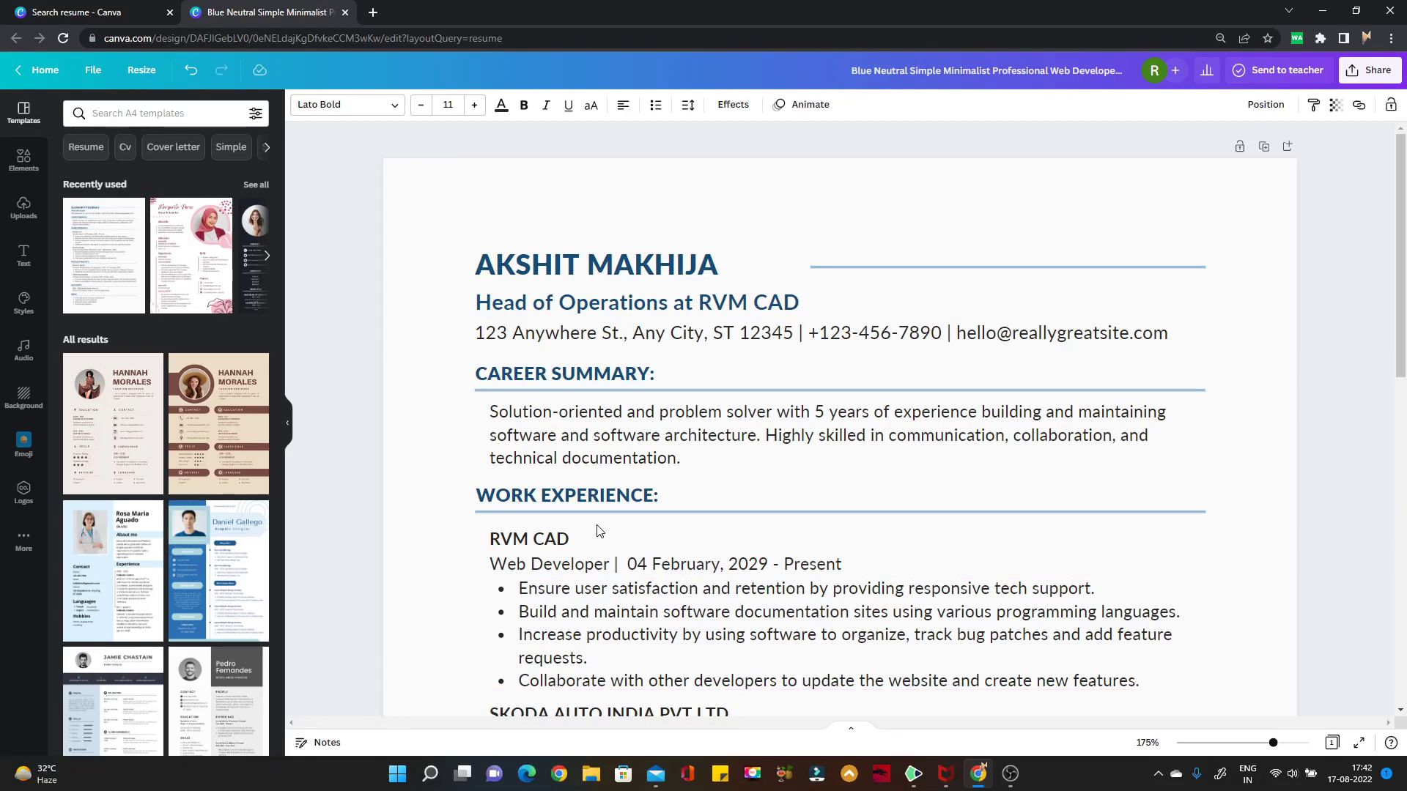
scroll(645, 439, down, 2)
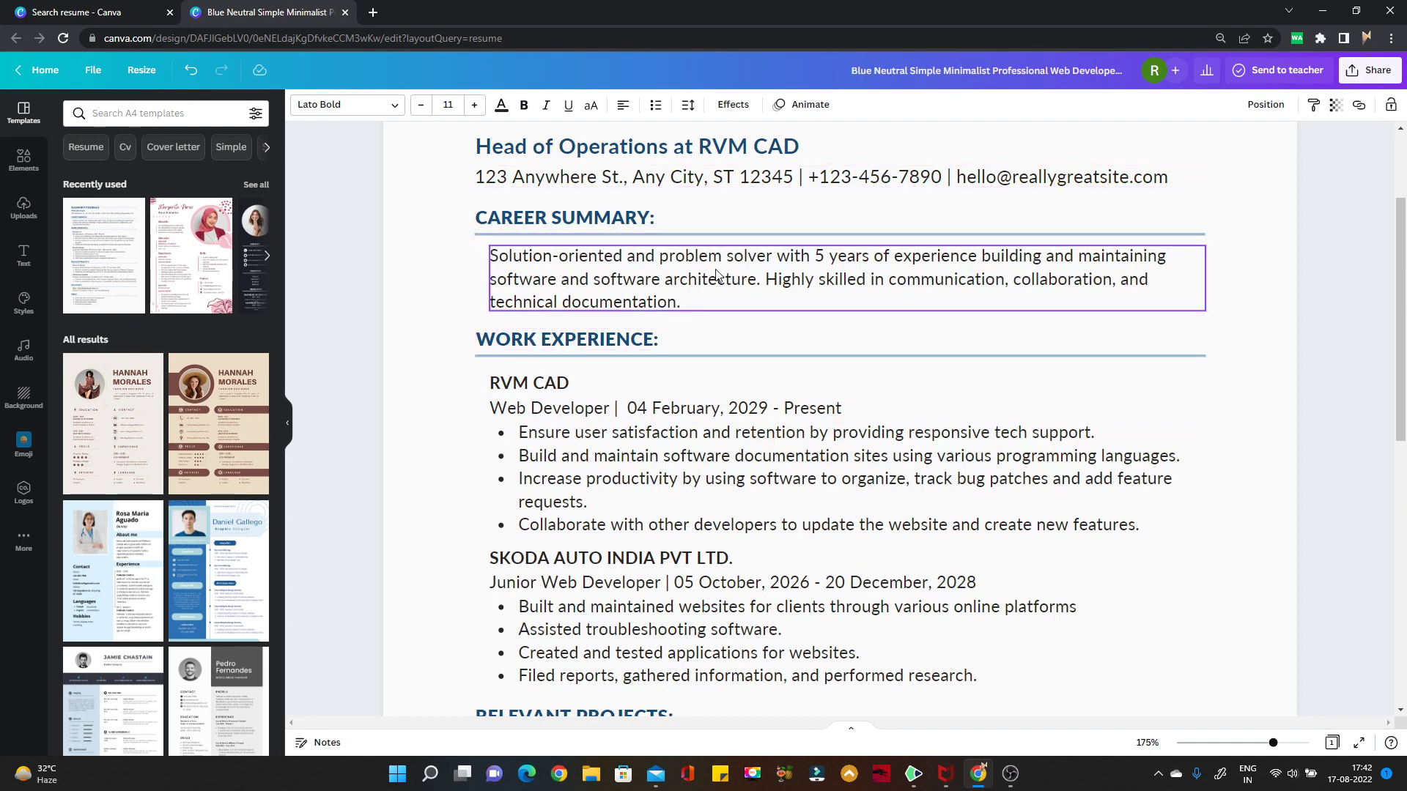
scroll(717, 275, down, 5)
scroll(600, 605, down, 2)
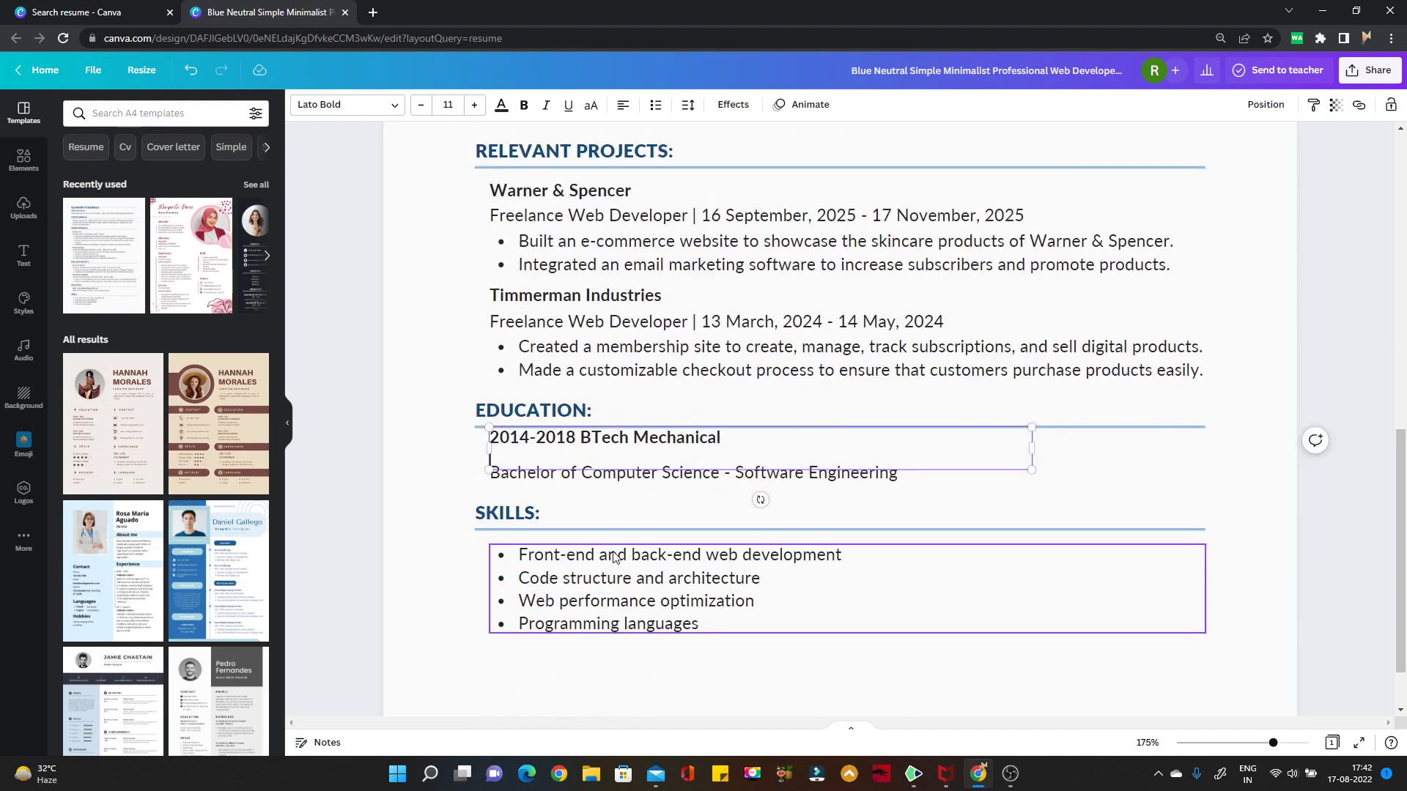
scroll(614, 558, up, 5)
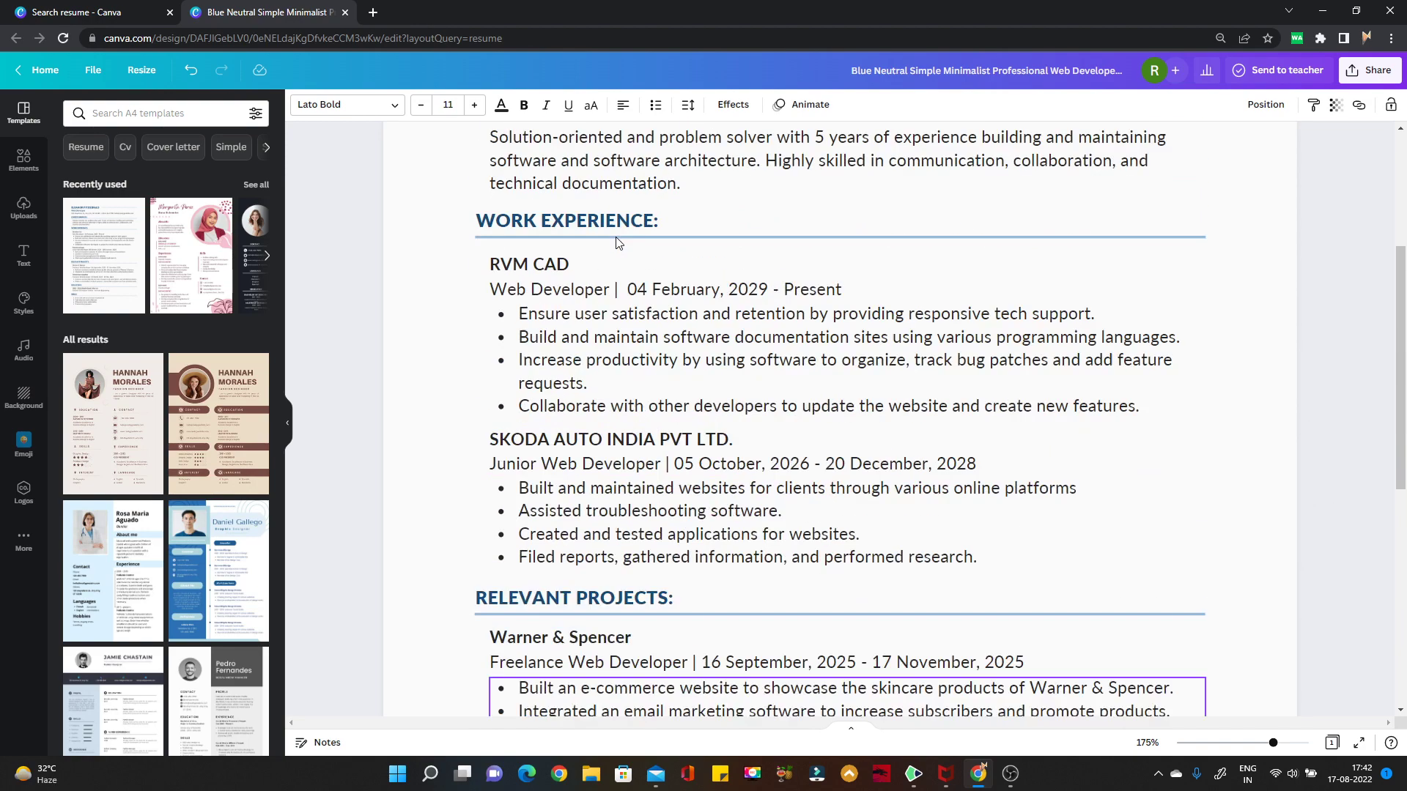
scroll(614, 513, up, 2)
scroll(614, 454, up, 1)
scroll(612, 453, down, 2)
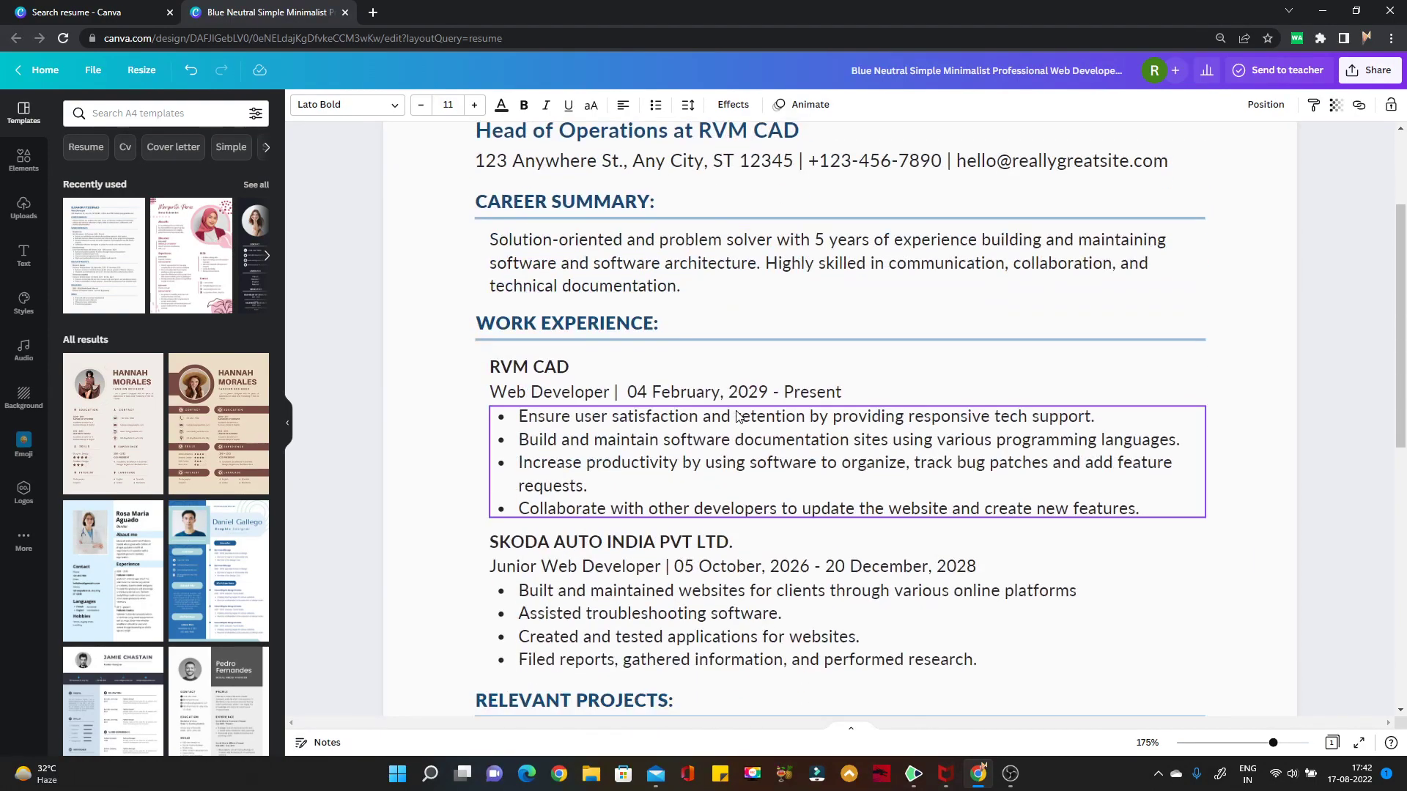
scroll(558, 426, down, 1)
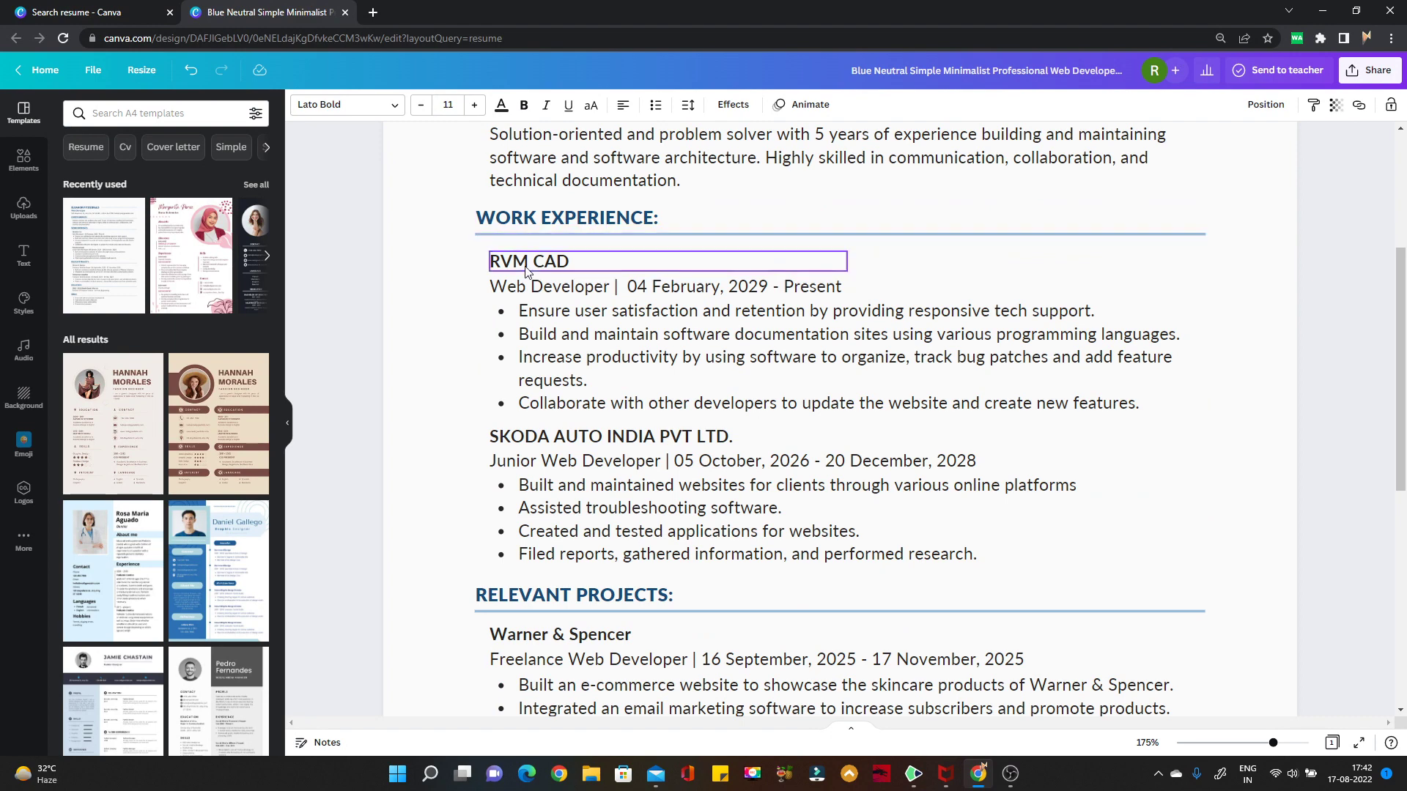
scroll(540, 512, down, 3)
scroll(586, 475, down, 1)
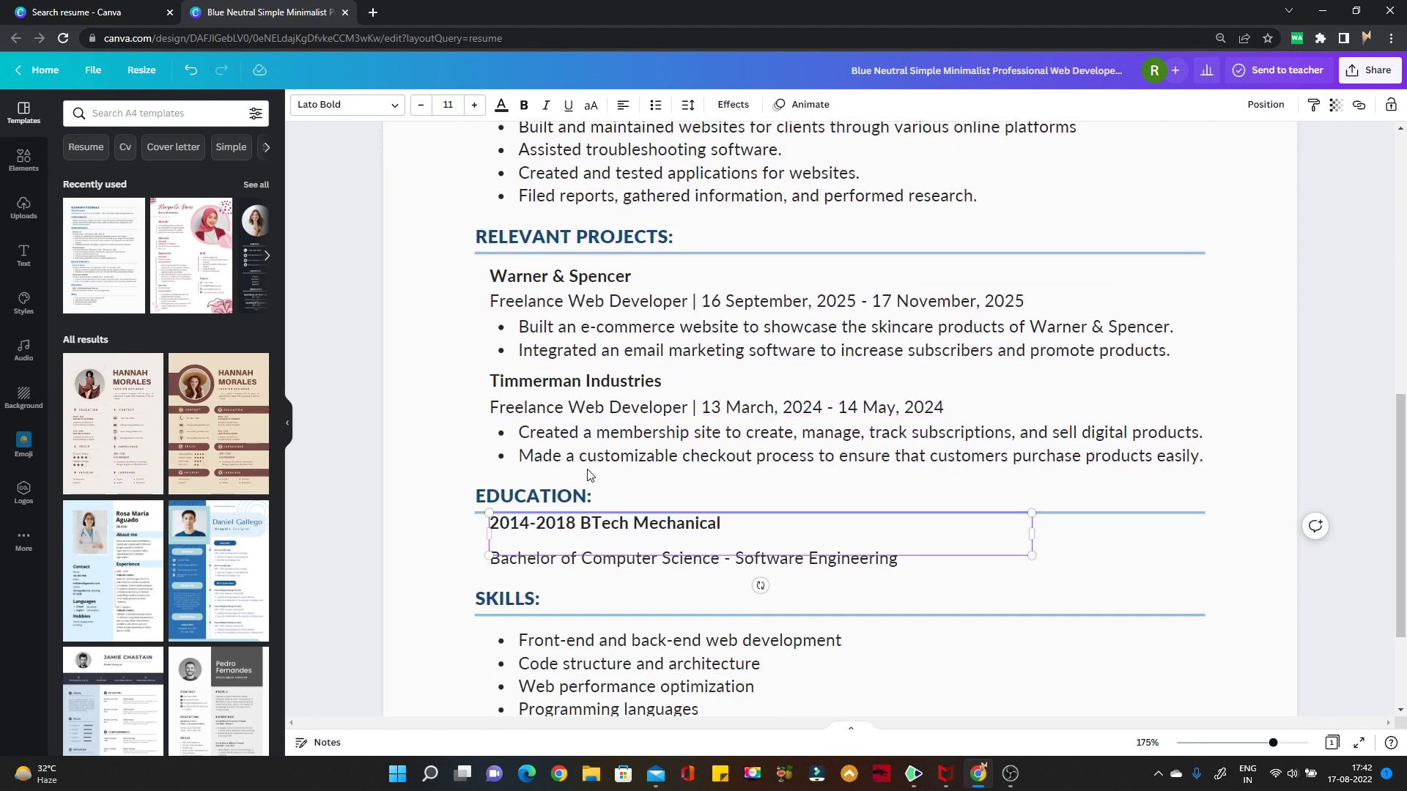
Open the yellow Cahaya Dewi template from the results and close the blue minimalist resume
click(73, 13)
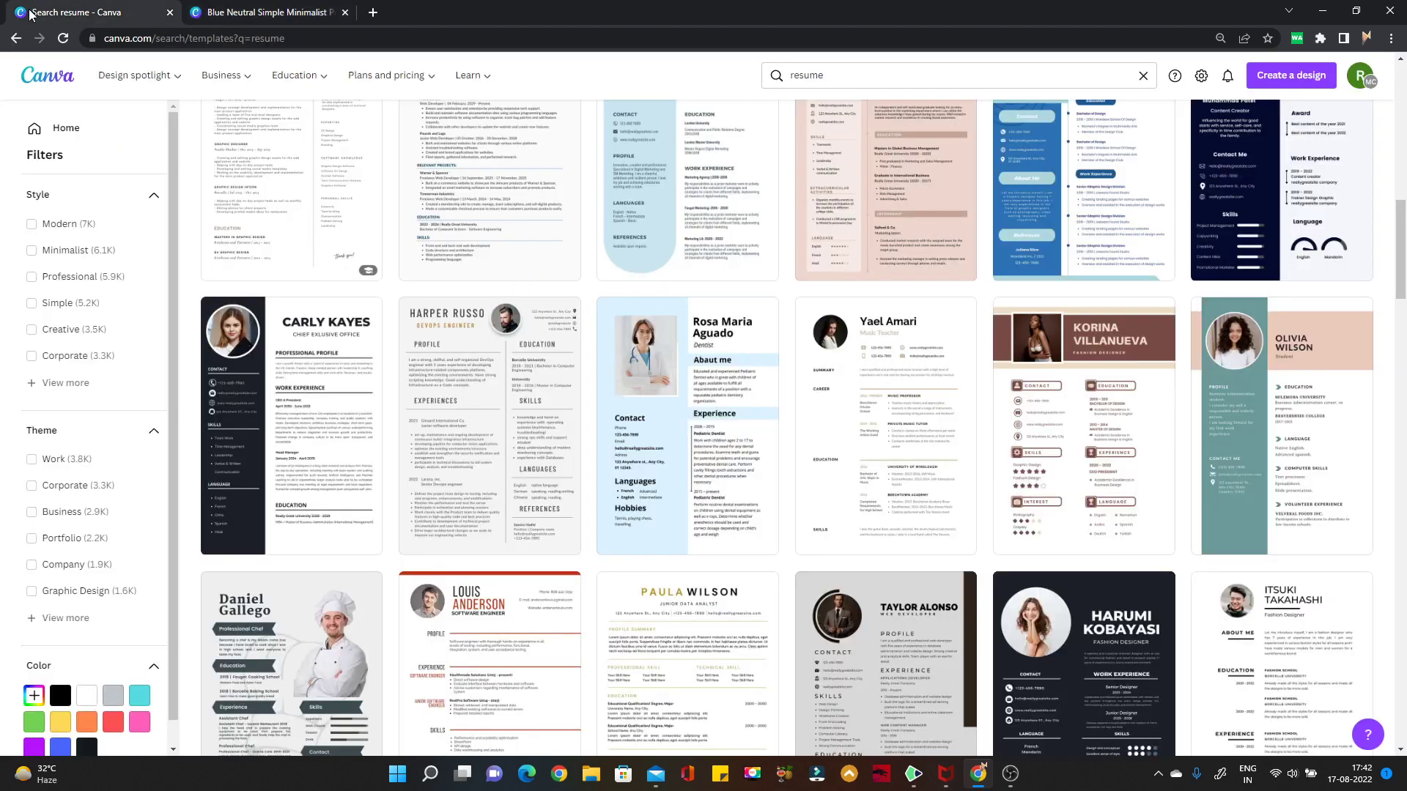
scroll(480, 383, down, 5)
scroll(698, 246, down, 5)
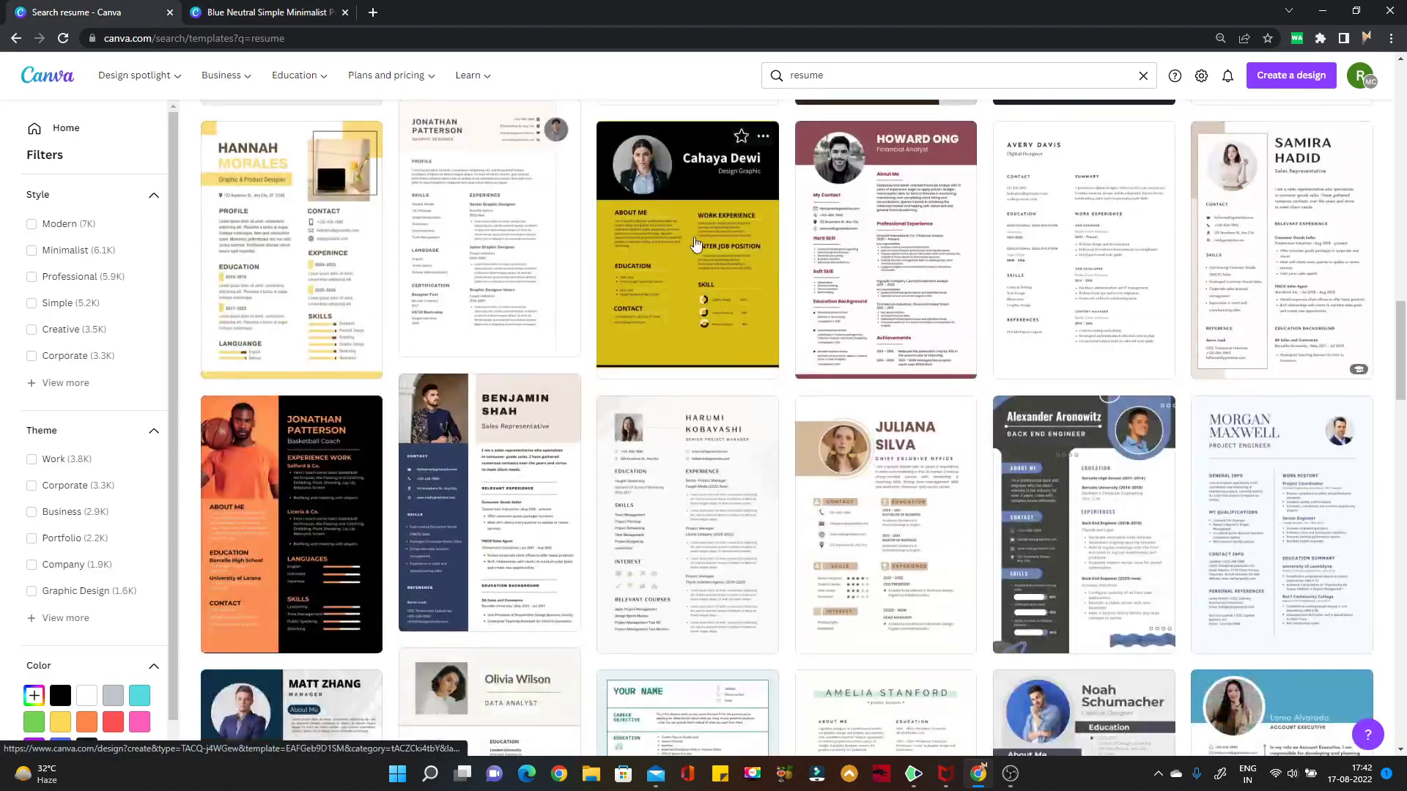
click(698, 246)
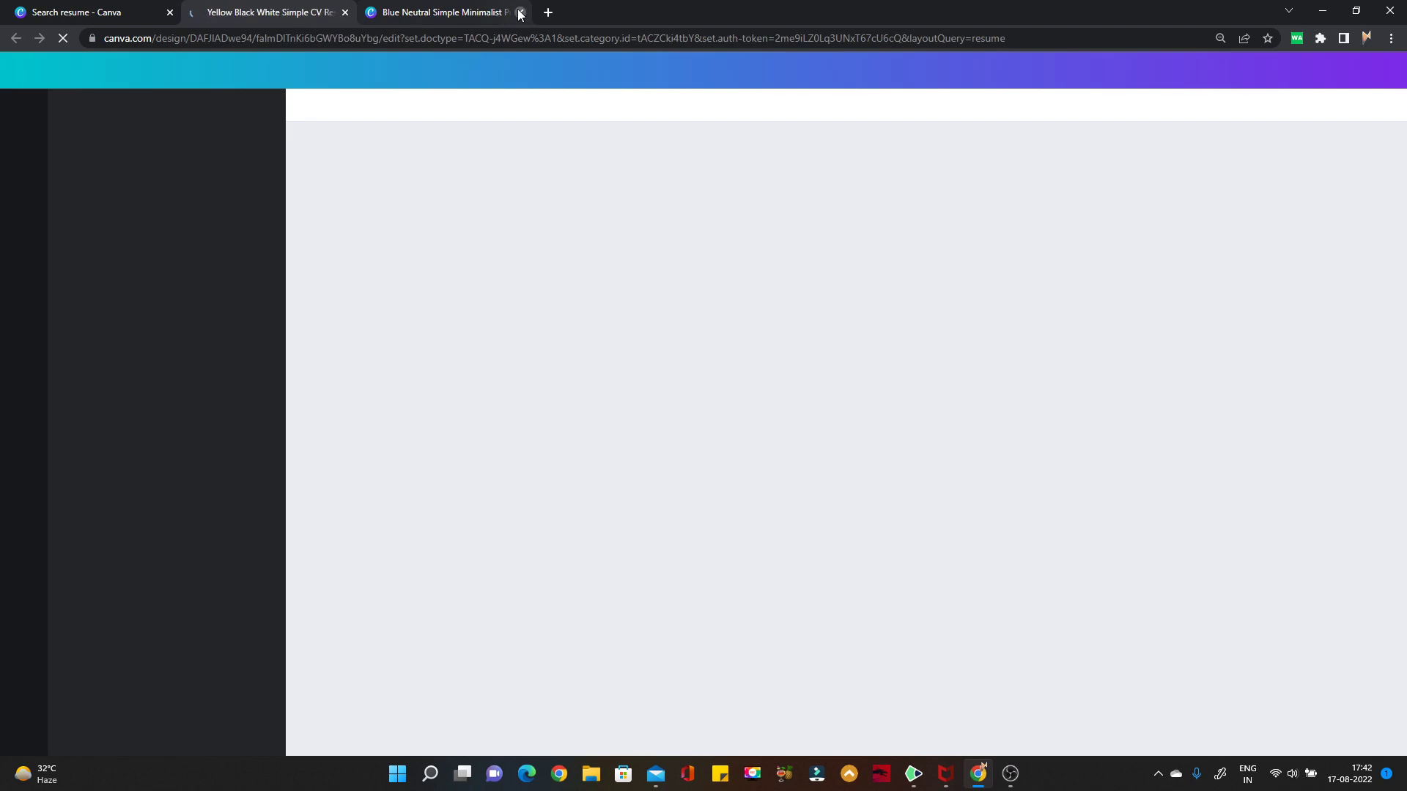
click(519, 14)
ctrl+scroll(780, 437, up, 3)
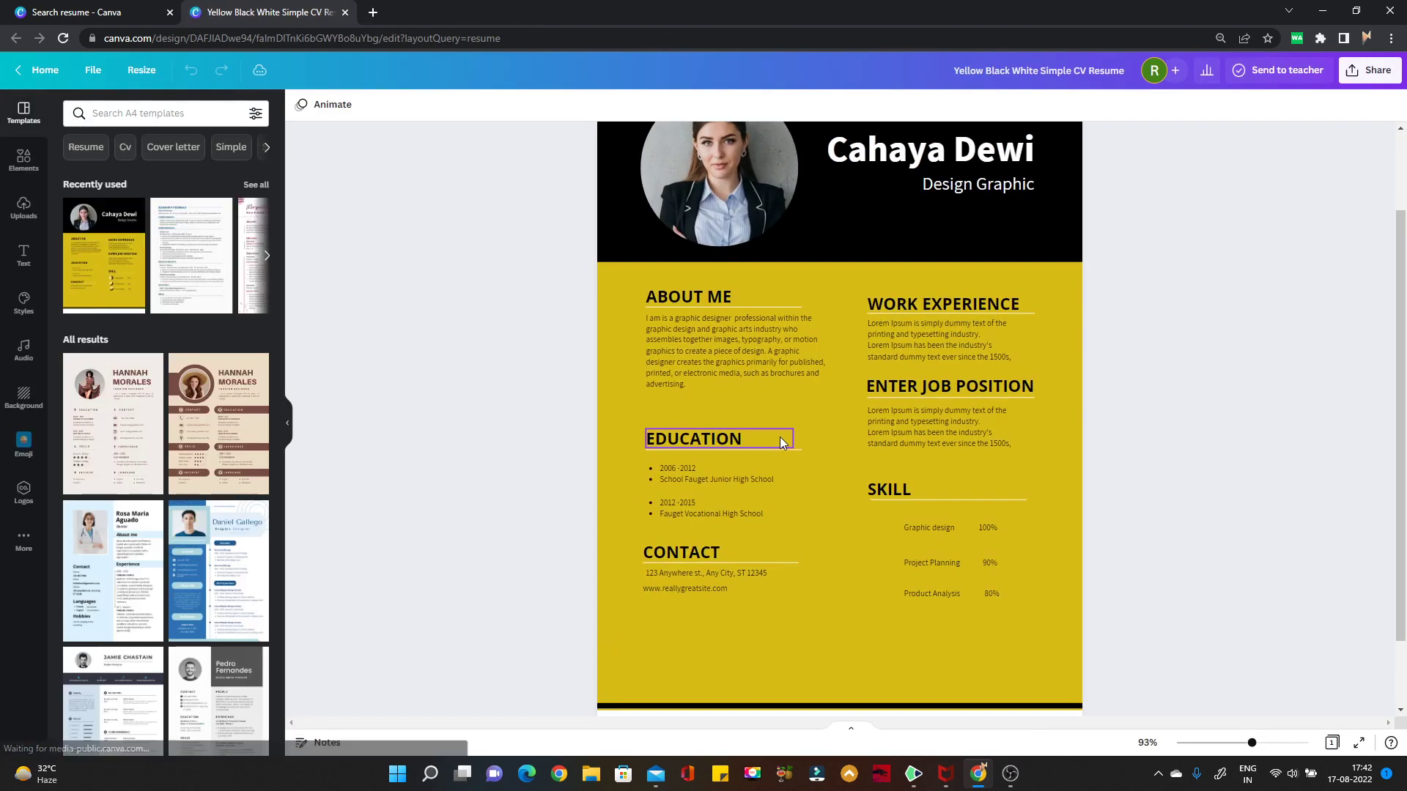
ctrl+scroll(780, 436, up, 2)
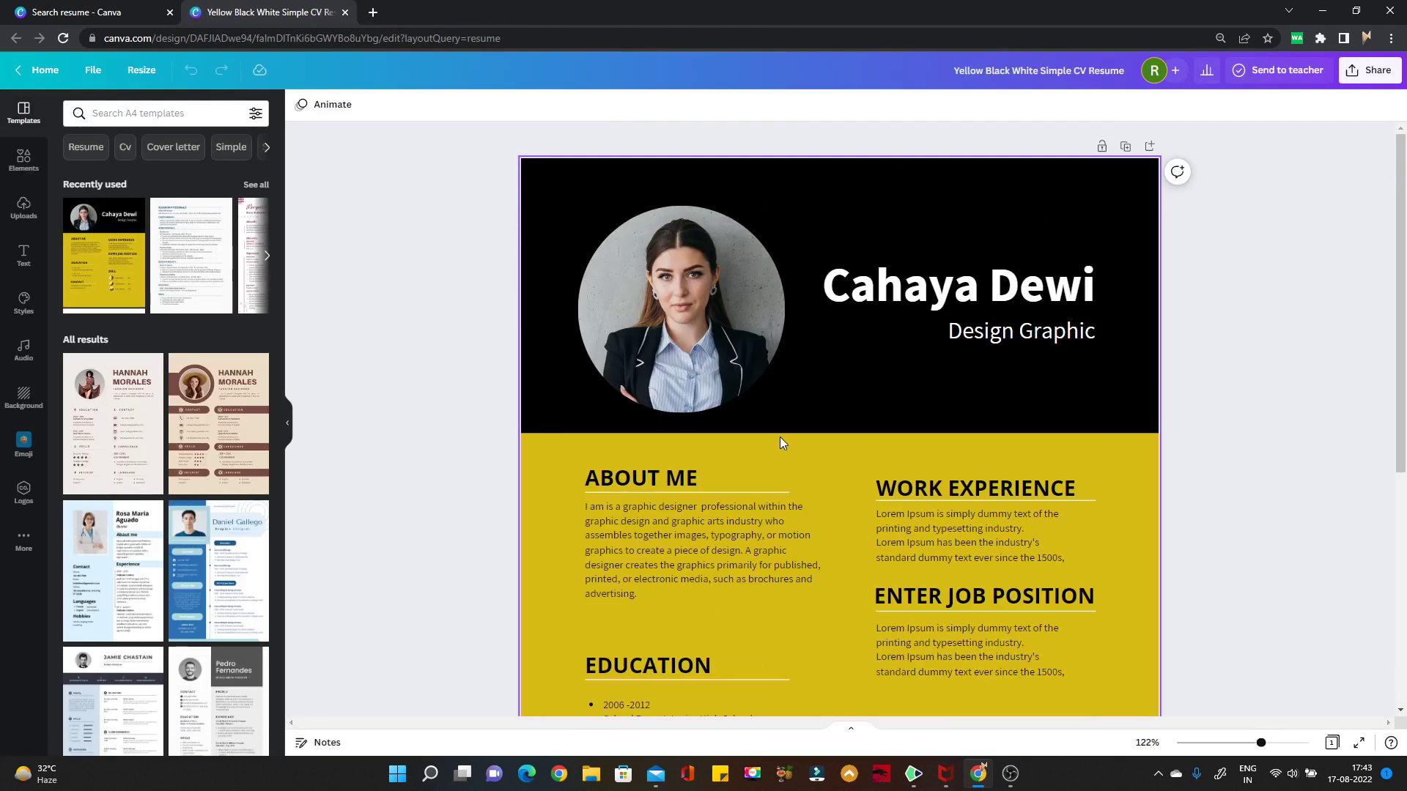
scroll(780, 437, down, 5)
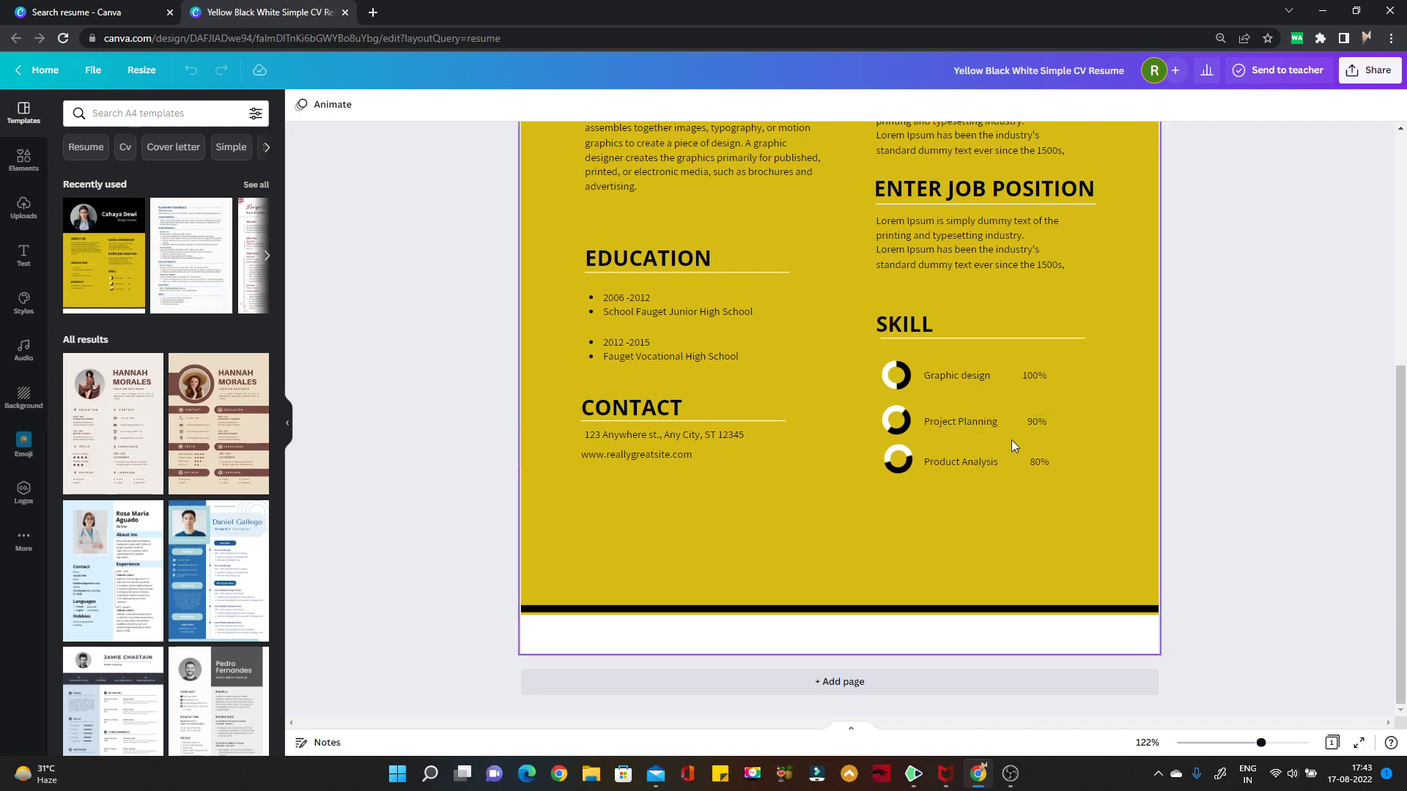
Open the basketball coach template, then close it and the yellow CV design
click(99, 12)
scroll(507, 469, down, 5)
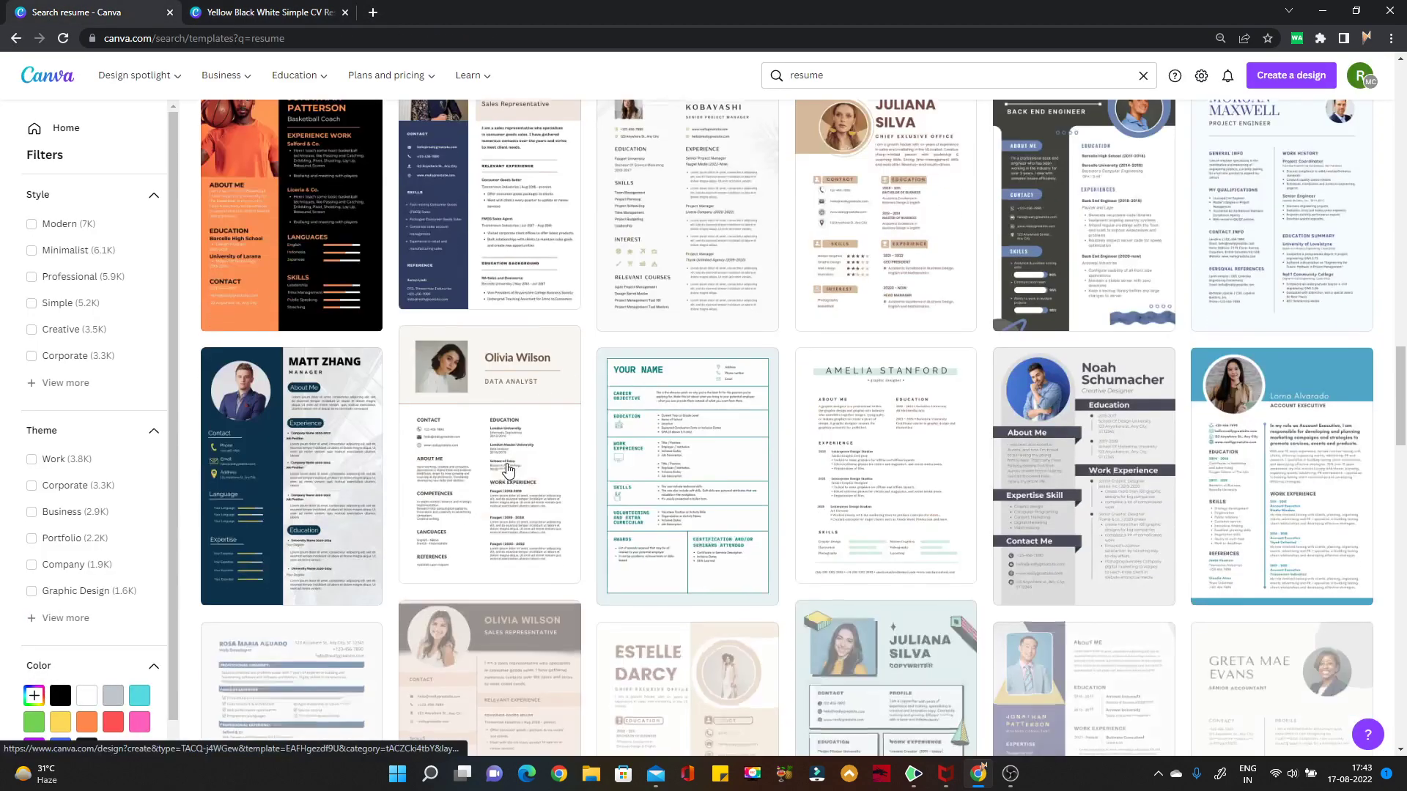
scroll(508, 469, up, 2)
click(274, 372)
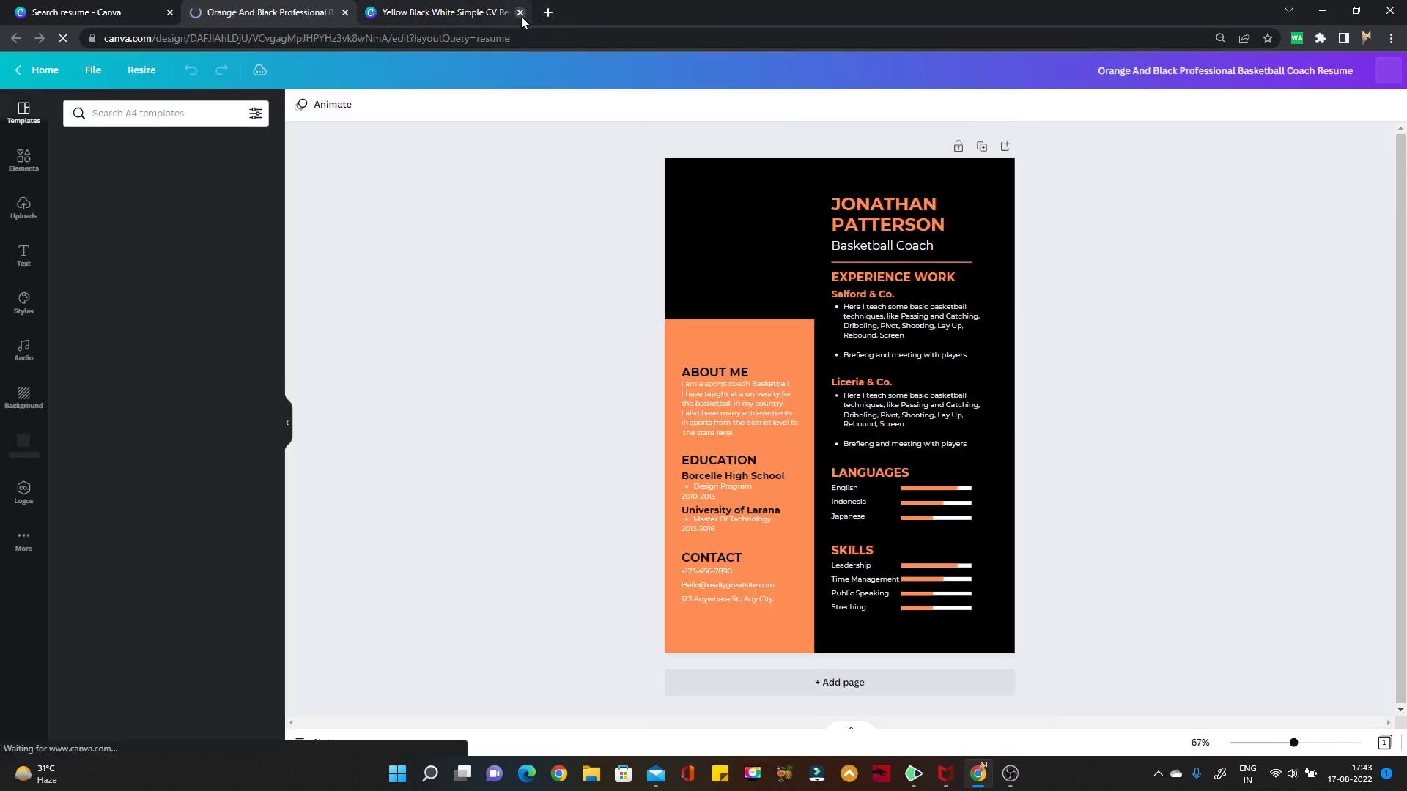
click(520, 16)
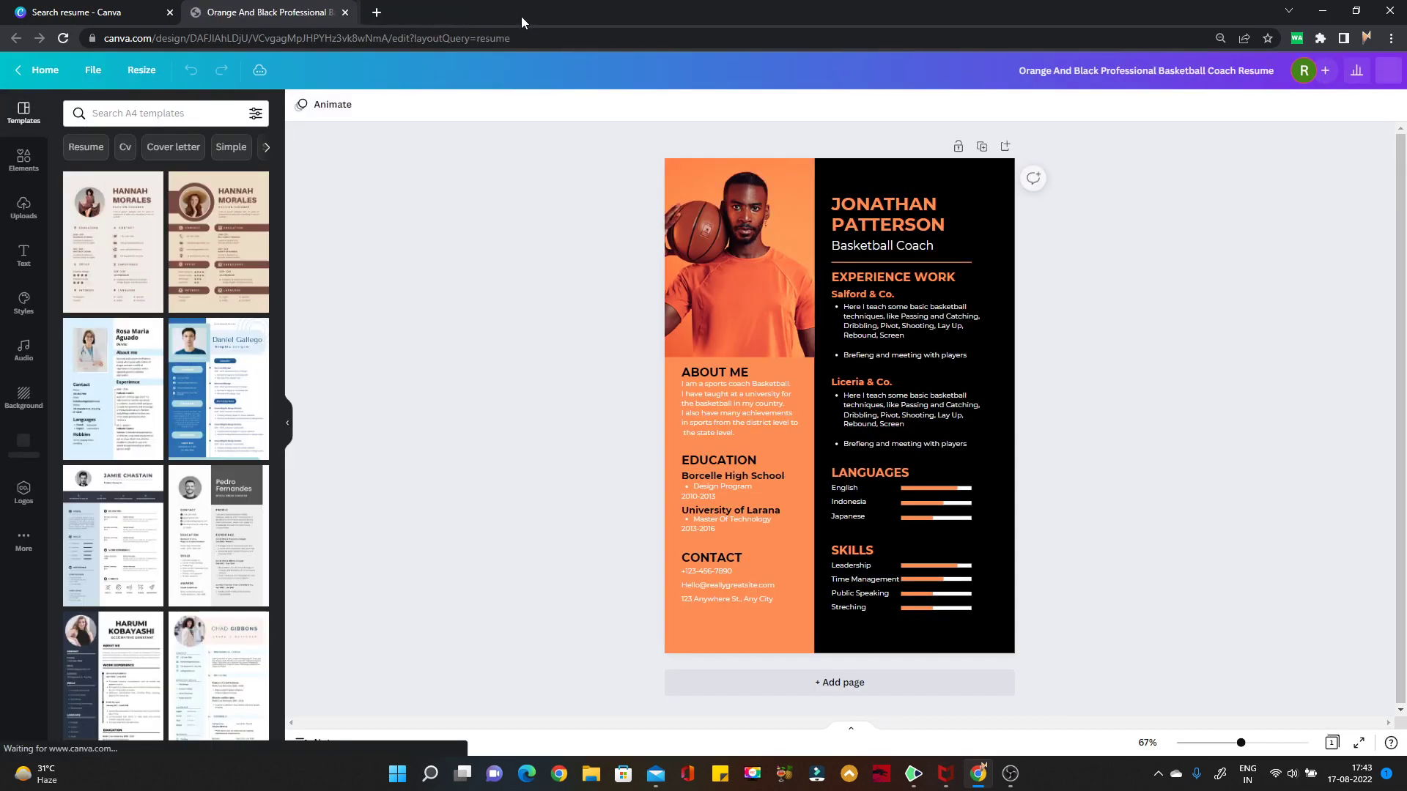
click(345, 13)
scroll(696, 586, down, 5)
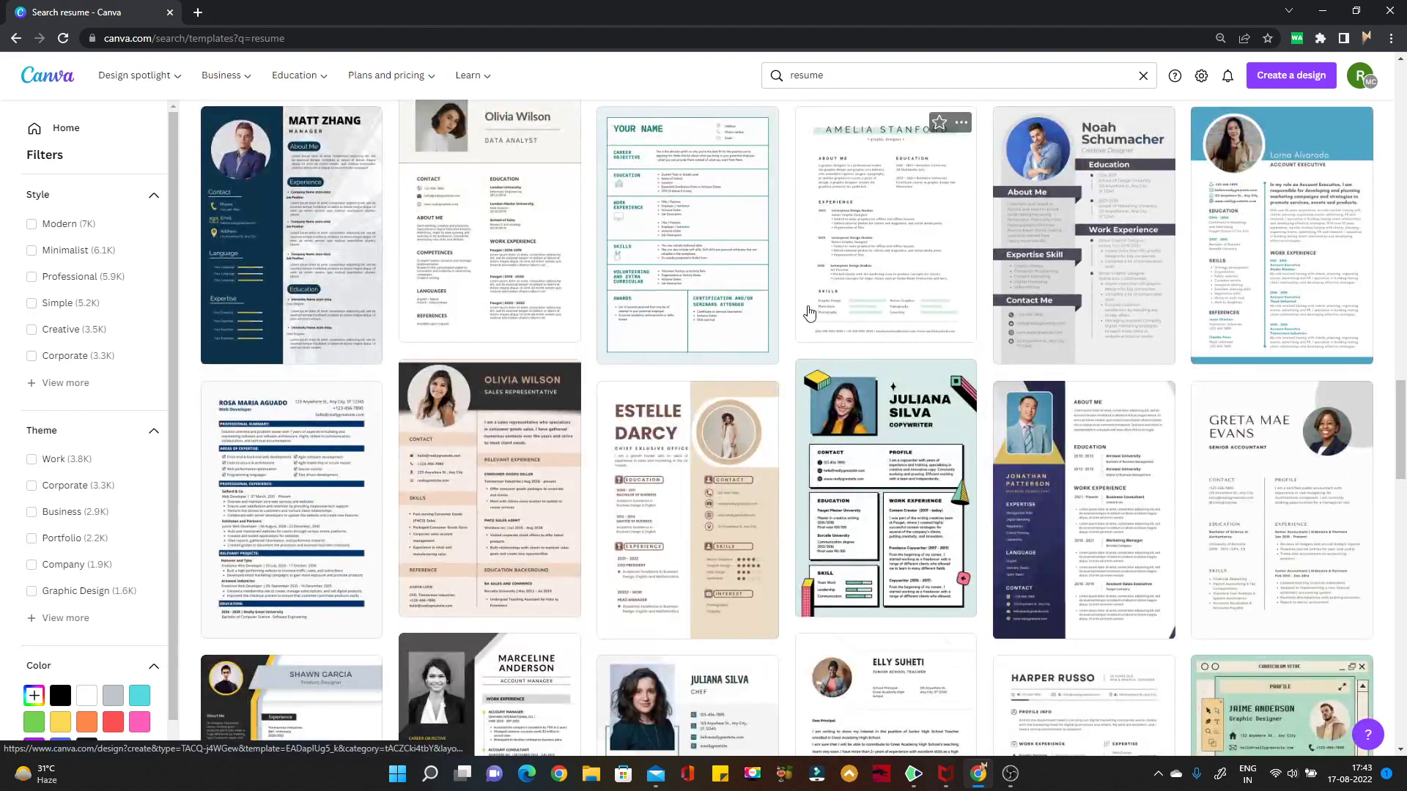
scroll(769, 344, down, 6)
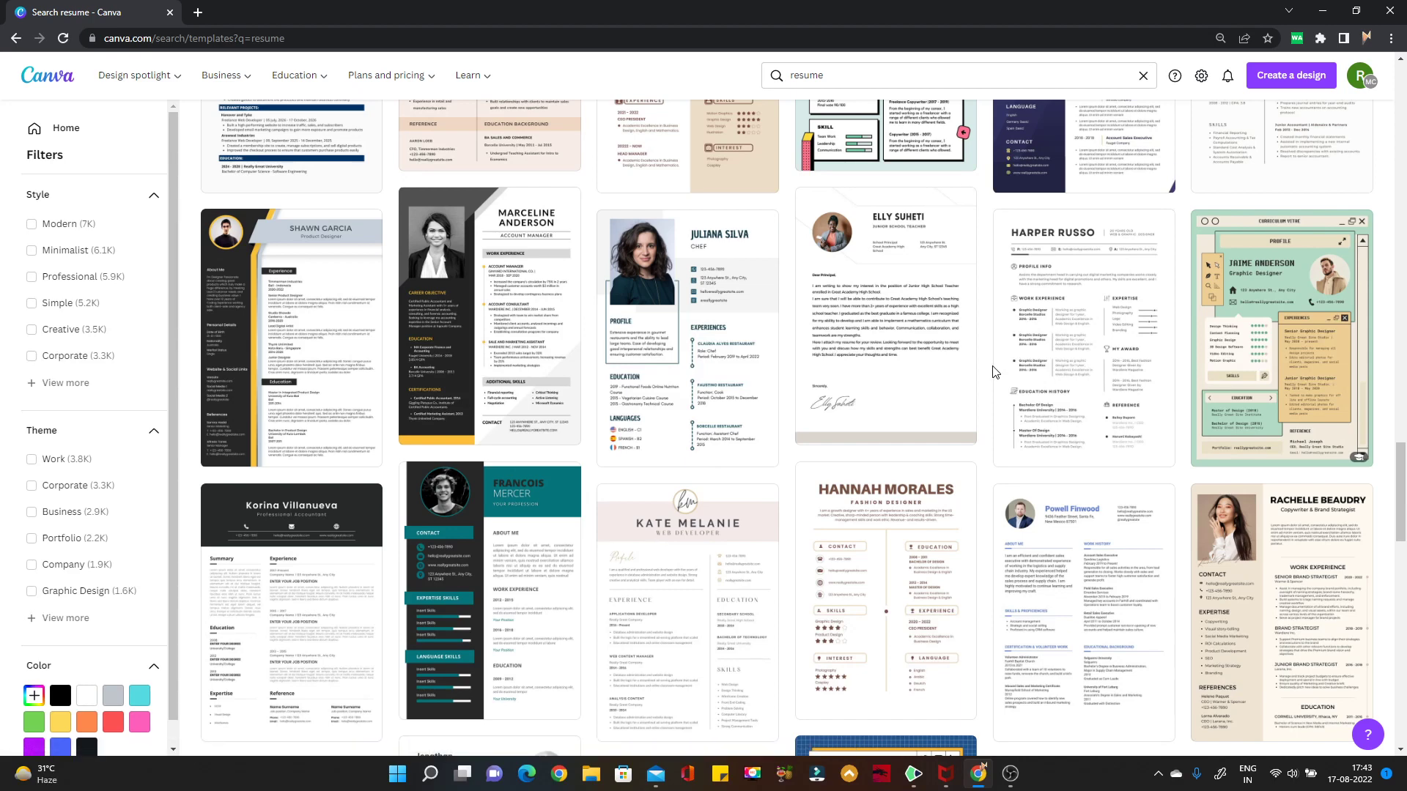
Open the Harper Russo minimalist resume template and scroll through its sections
click(1063, 309)
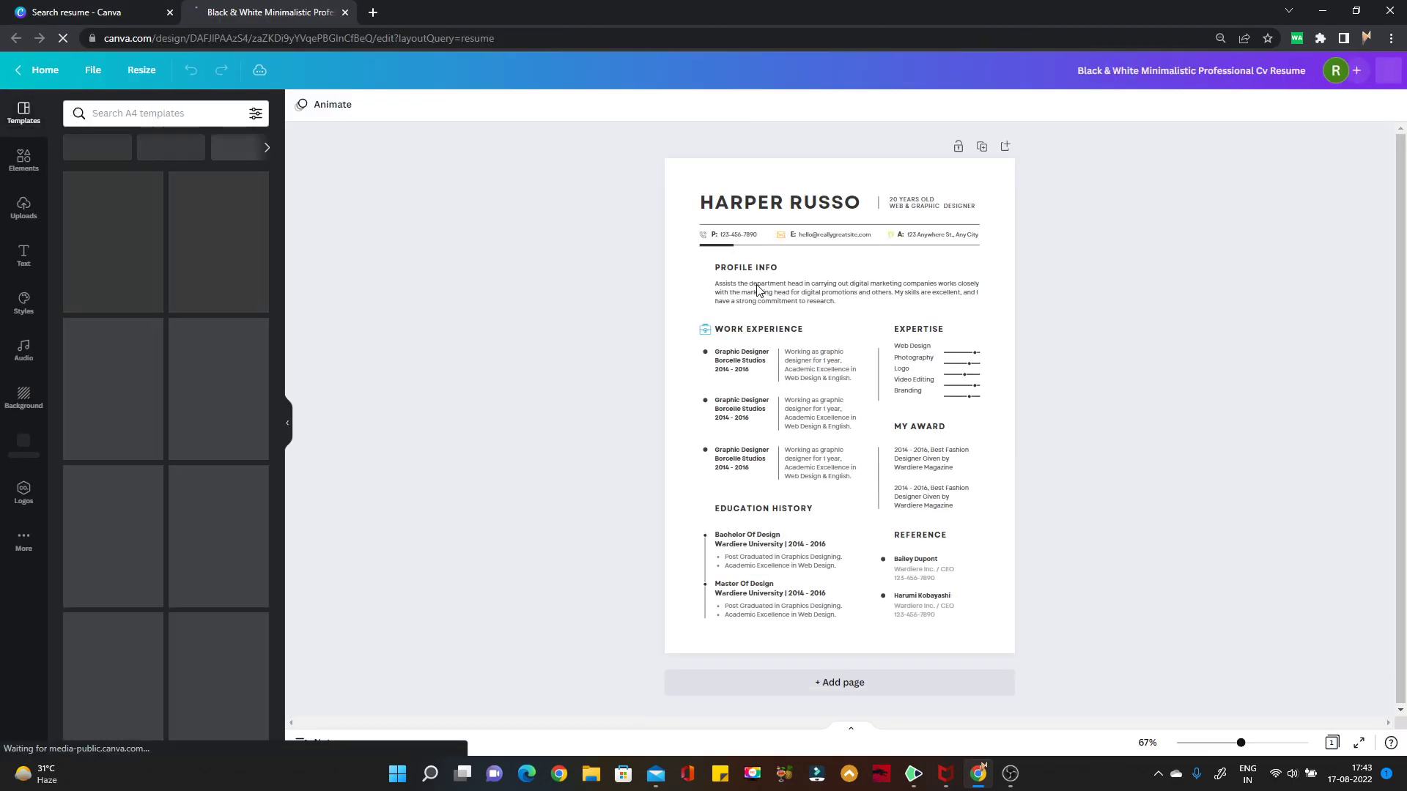
scroll(757, 290, up, 5)
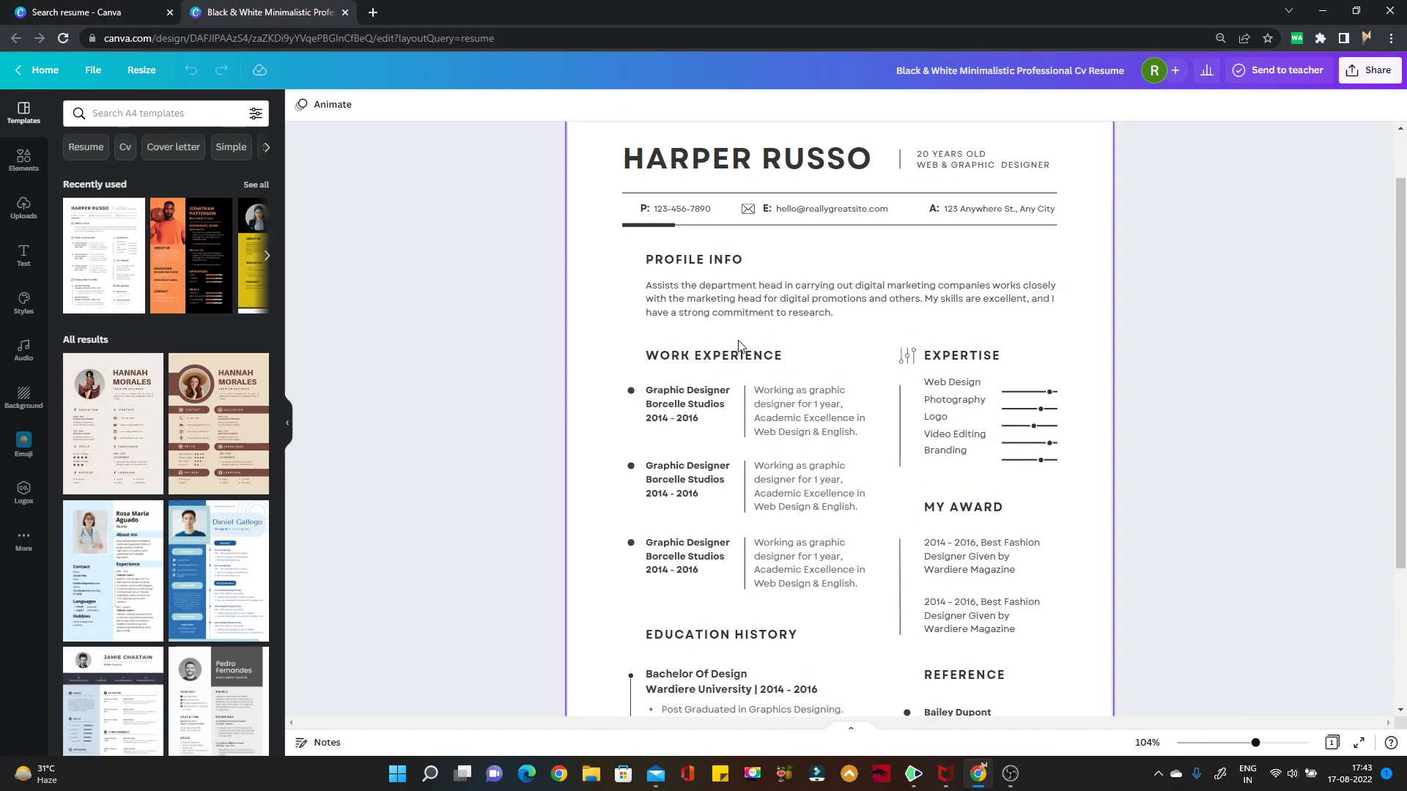
scroll(683, 602, down, 3)
scroll(743, 276, up, 2)
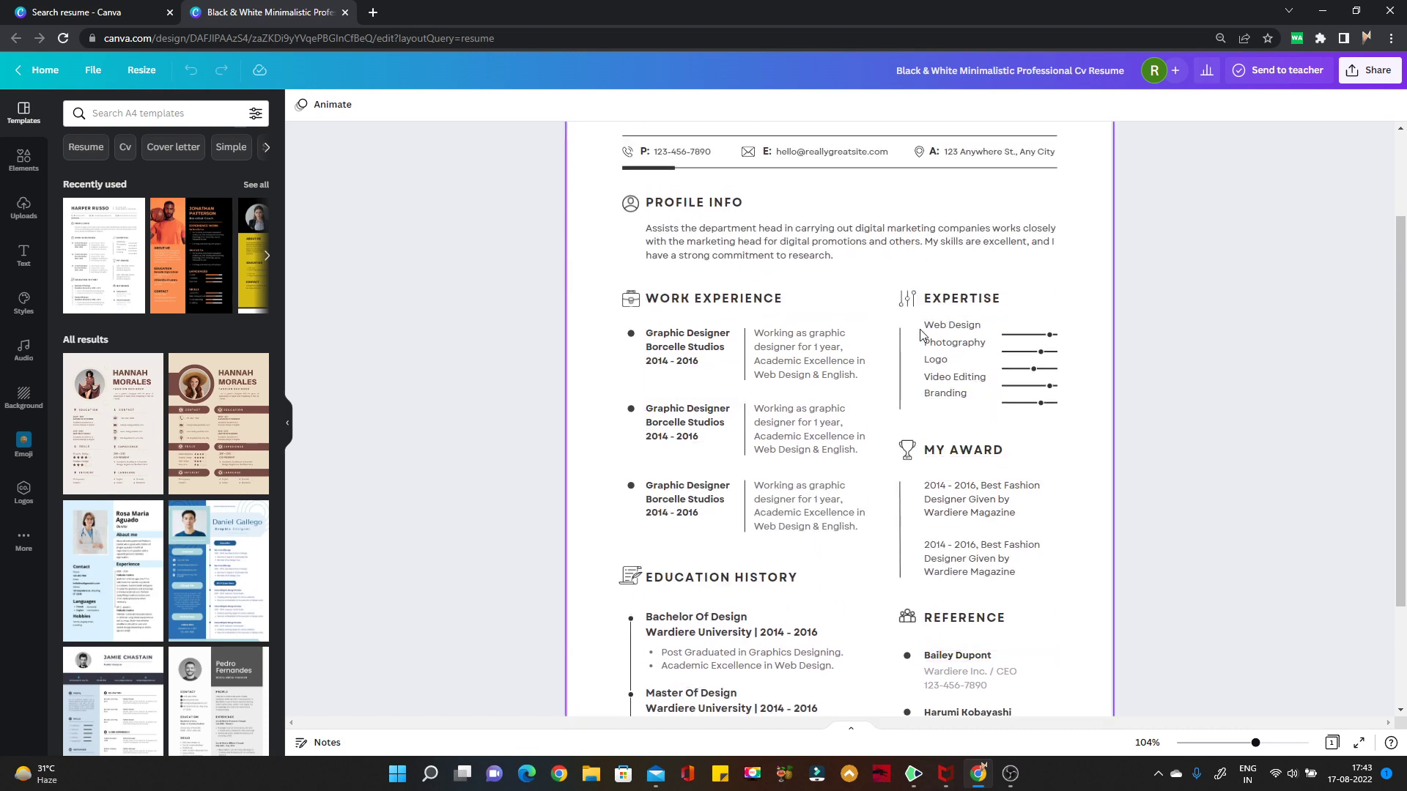
scroll(897, 599, up, 2)
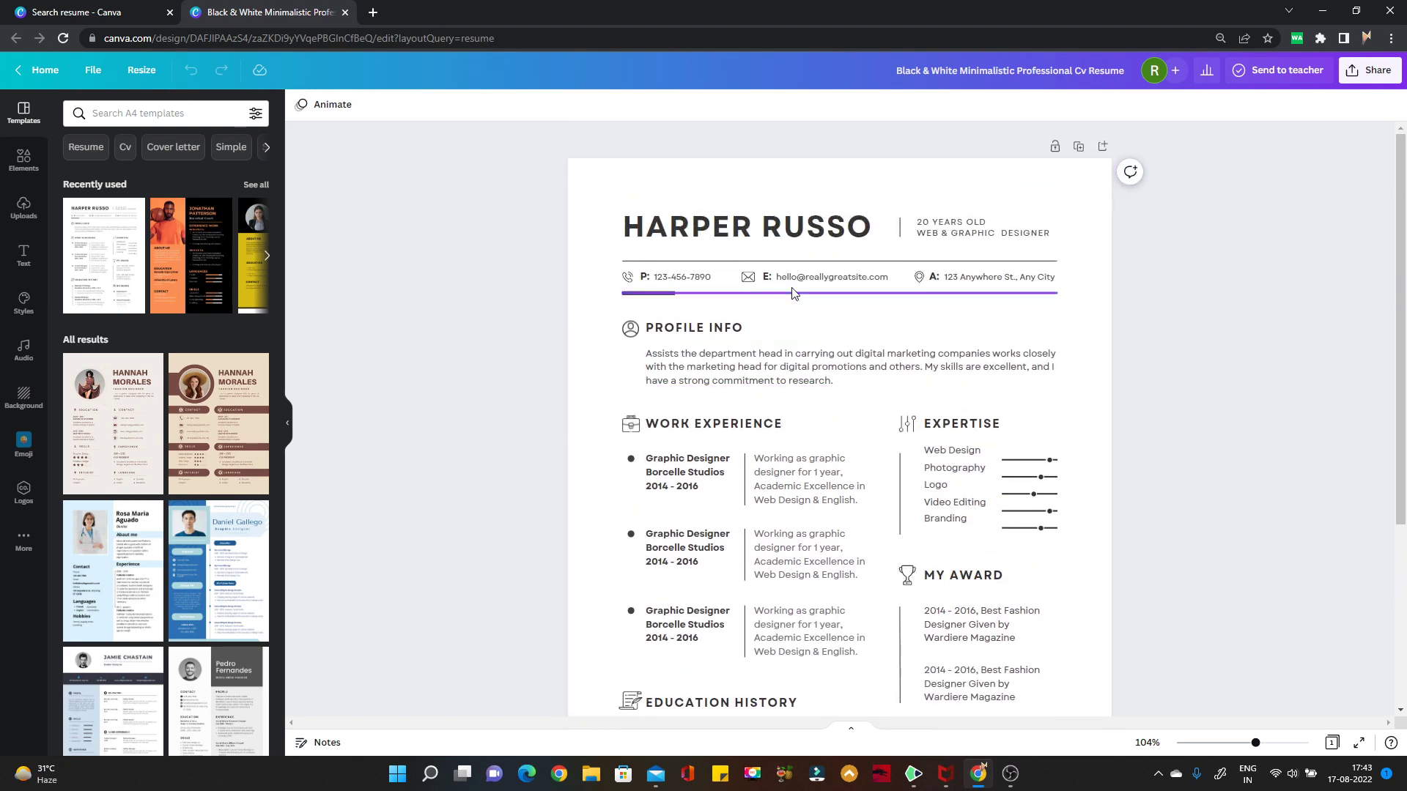
scroll(865, 318, down, 3)
scroll(865, 320, up, 1)
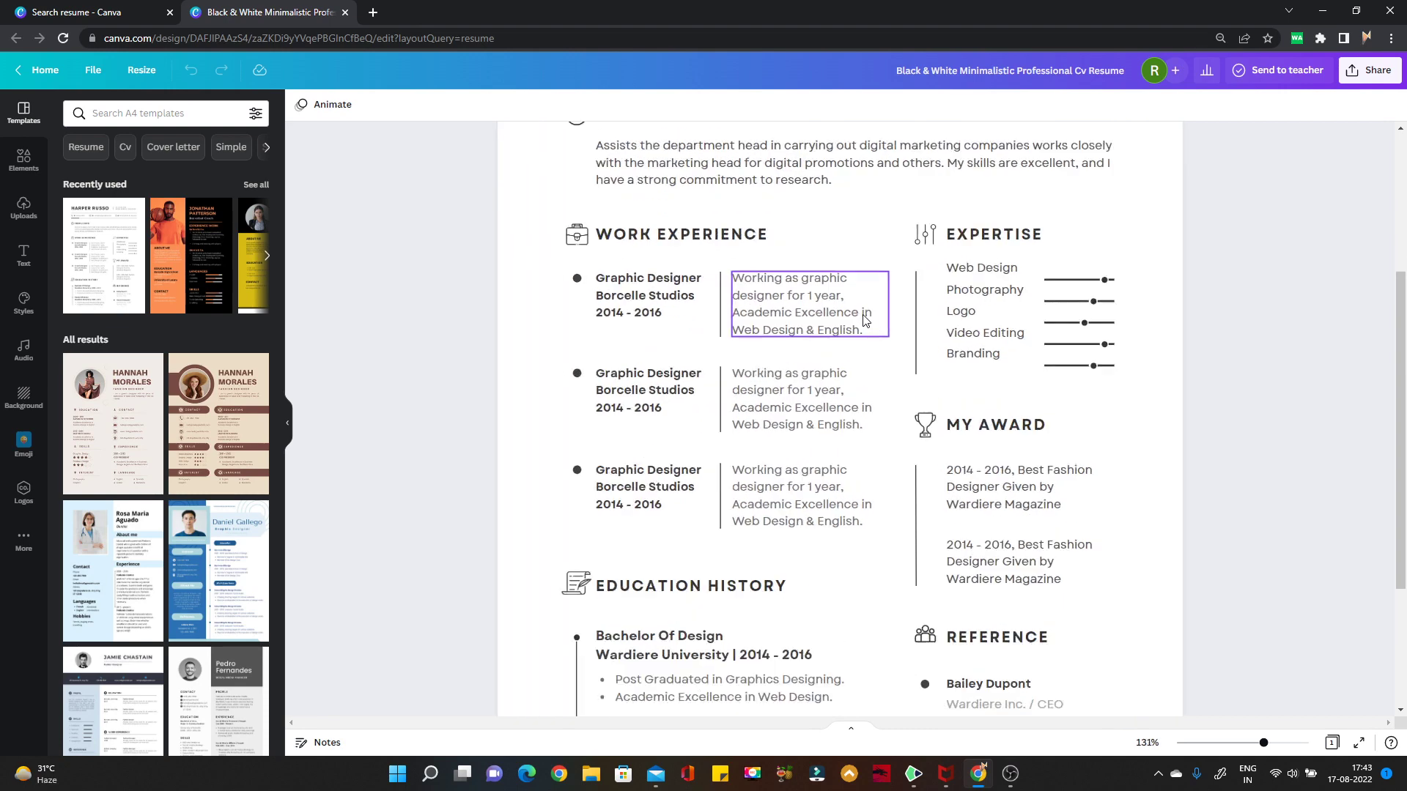
scroll(863, 315, up, 1)
scroll(867, 315, up, 2)
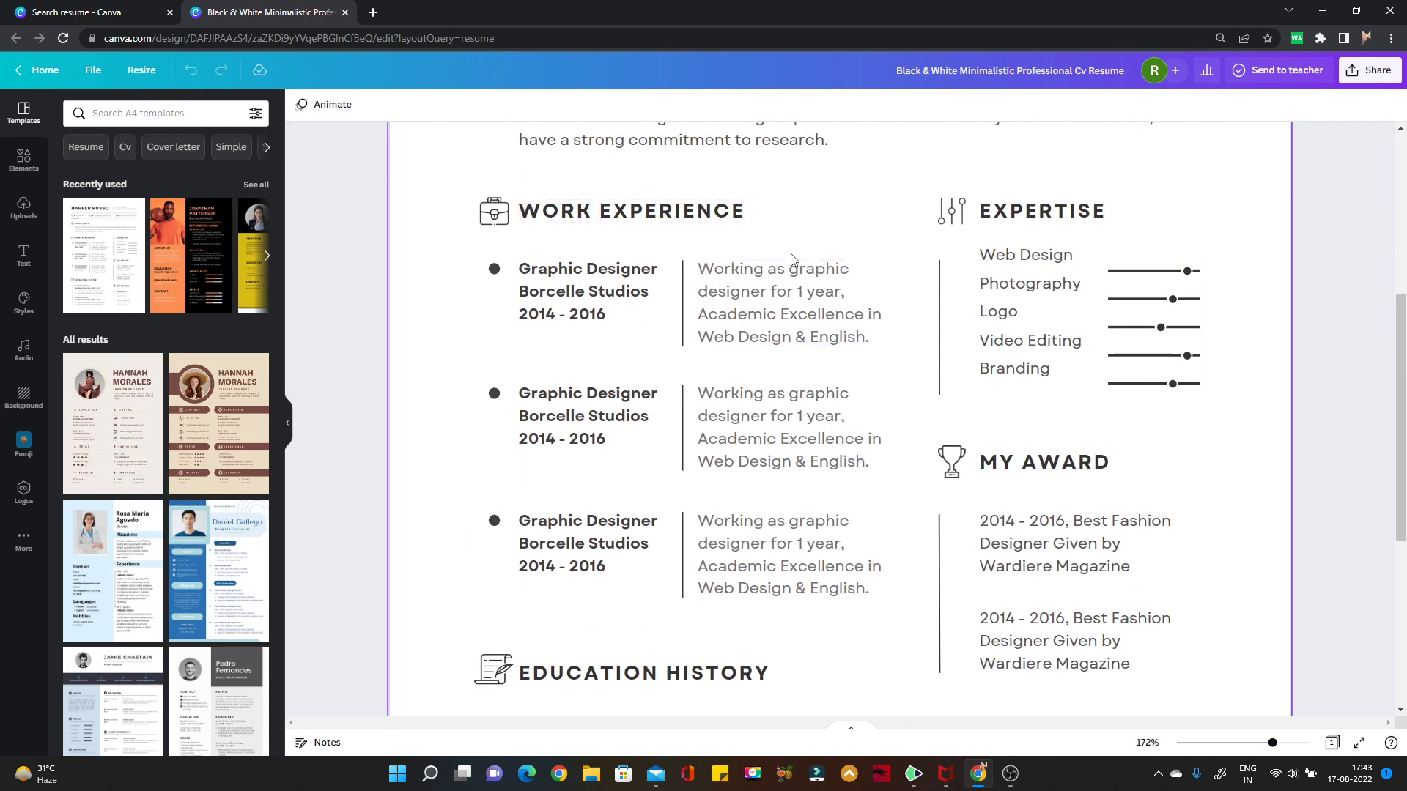
scroll(744, 600, down, 5)
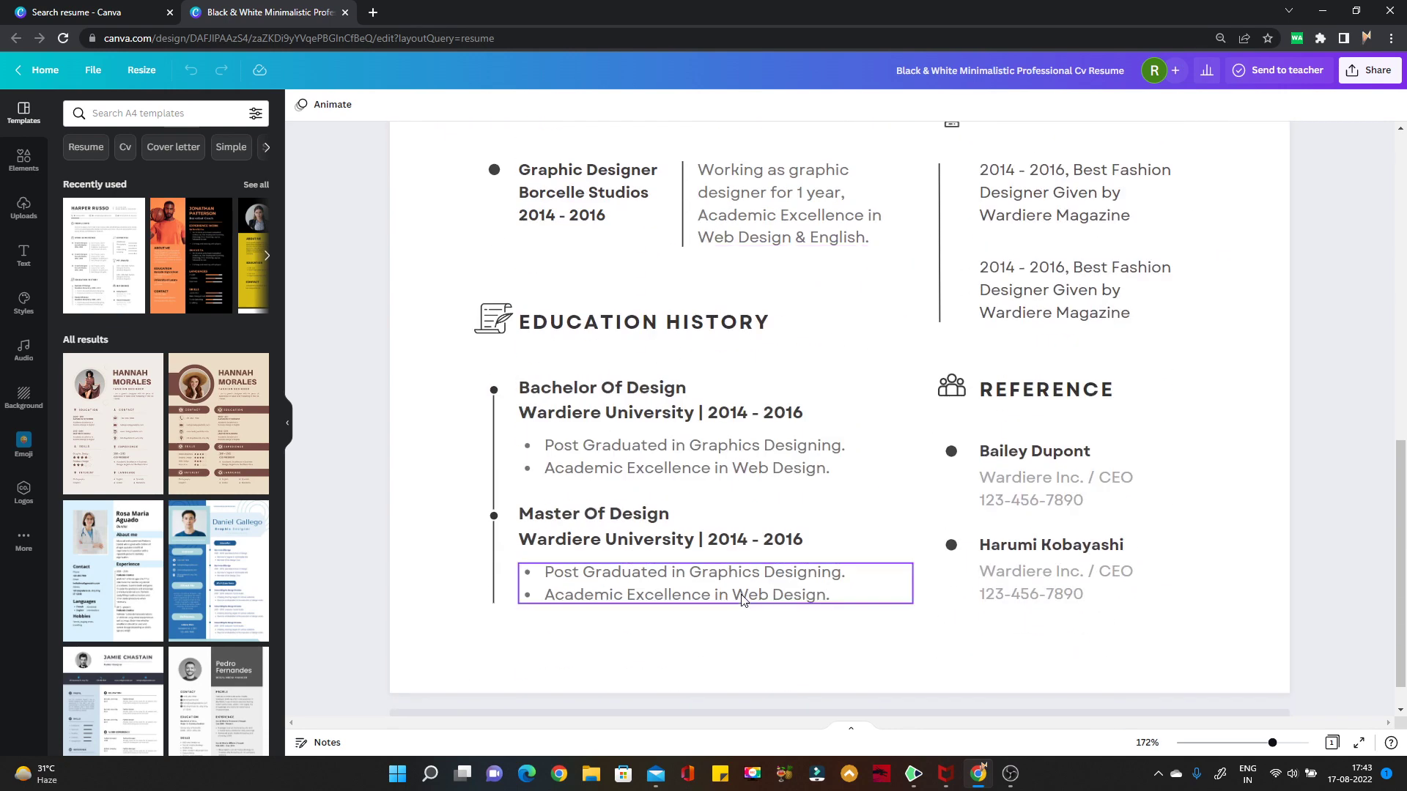
scroll(732, 447, up, 1)
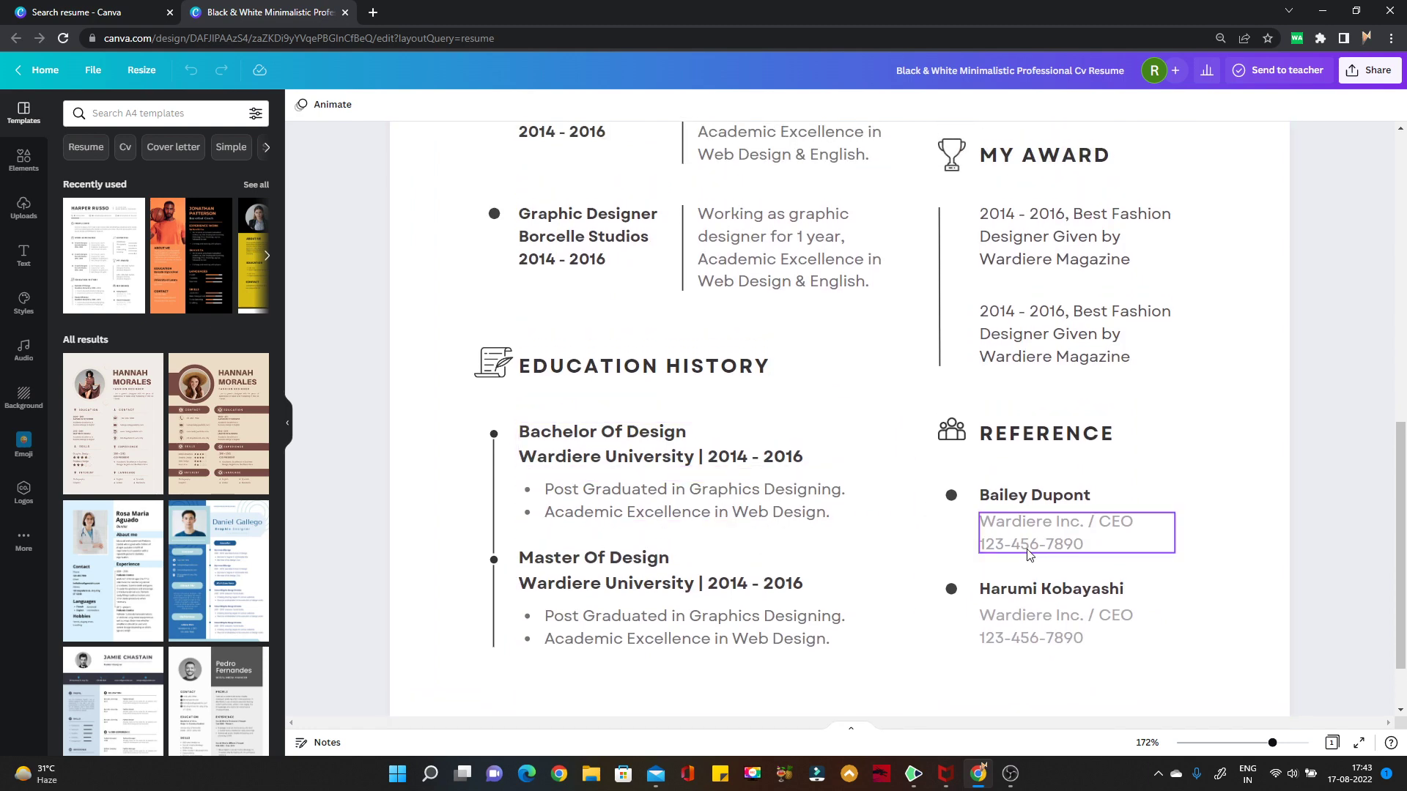
scroll(1040, 539, up, 3)
scroll(1099, 506, up, 1)
scroll(1092, 469, up, 5)
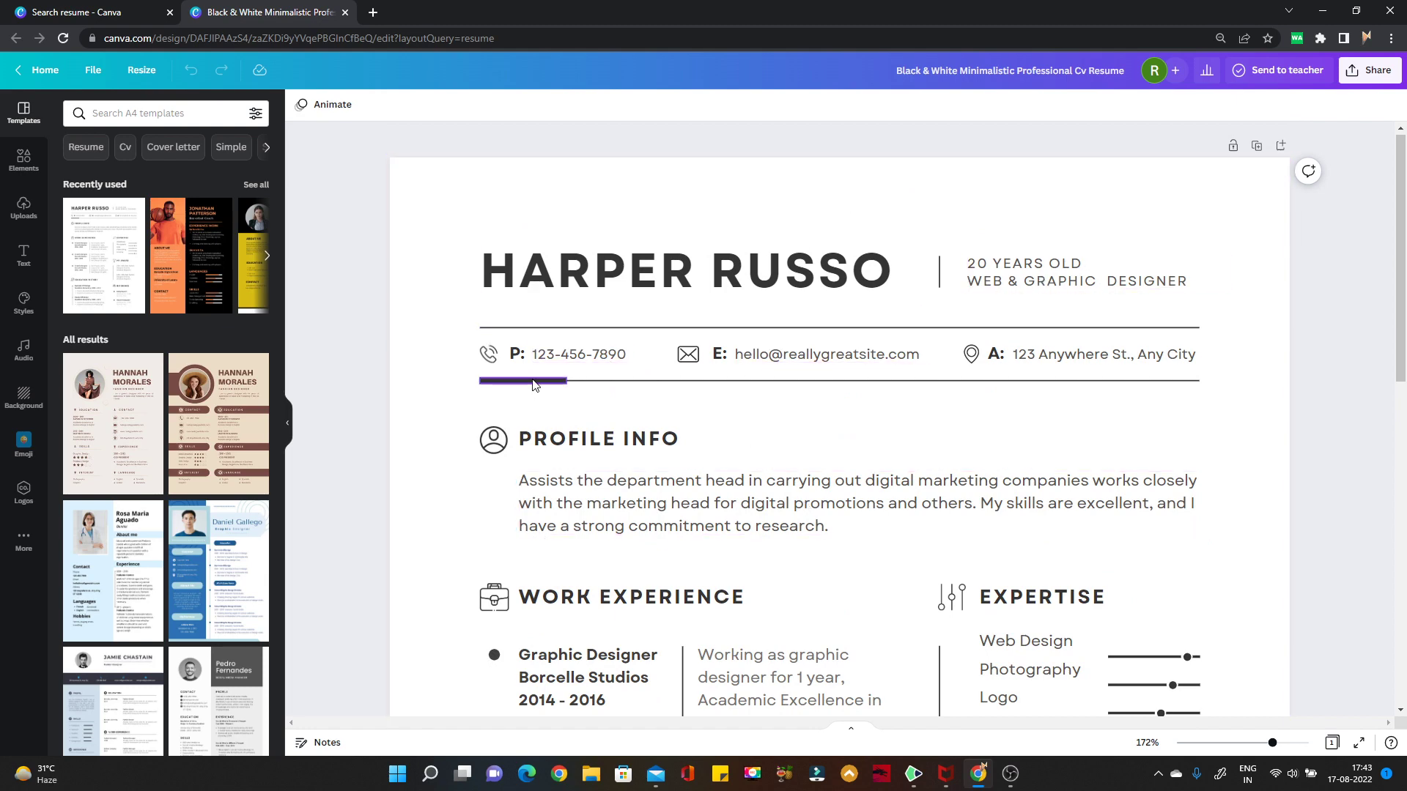
Collapse the Templates panel and review the full resume page
click(288, 429)
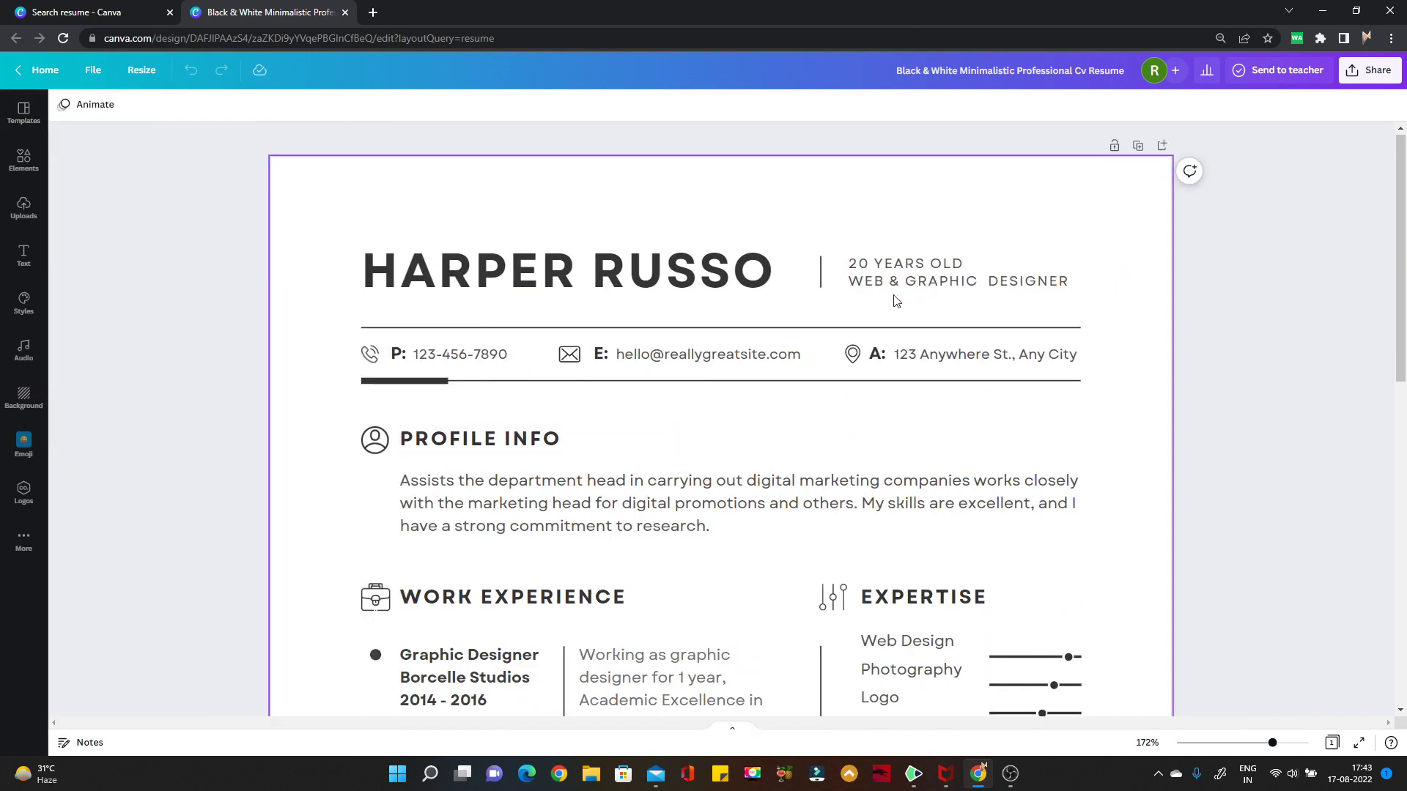
scroll(806, 381, down, 2)
scroll(698, 490, down, 4)
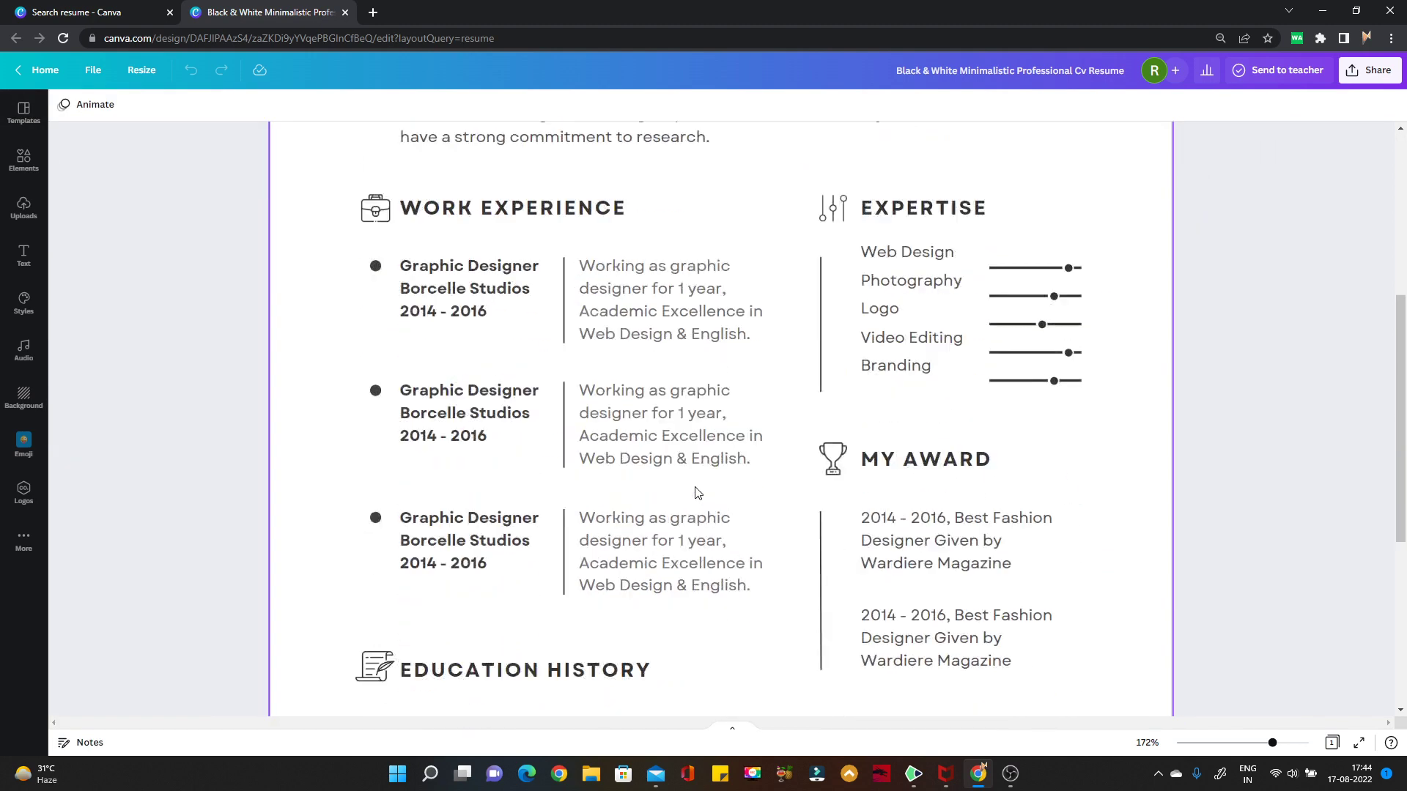
scroll(697, 493, down, 2)
scroll(698, 493, up, 8)
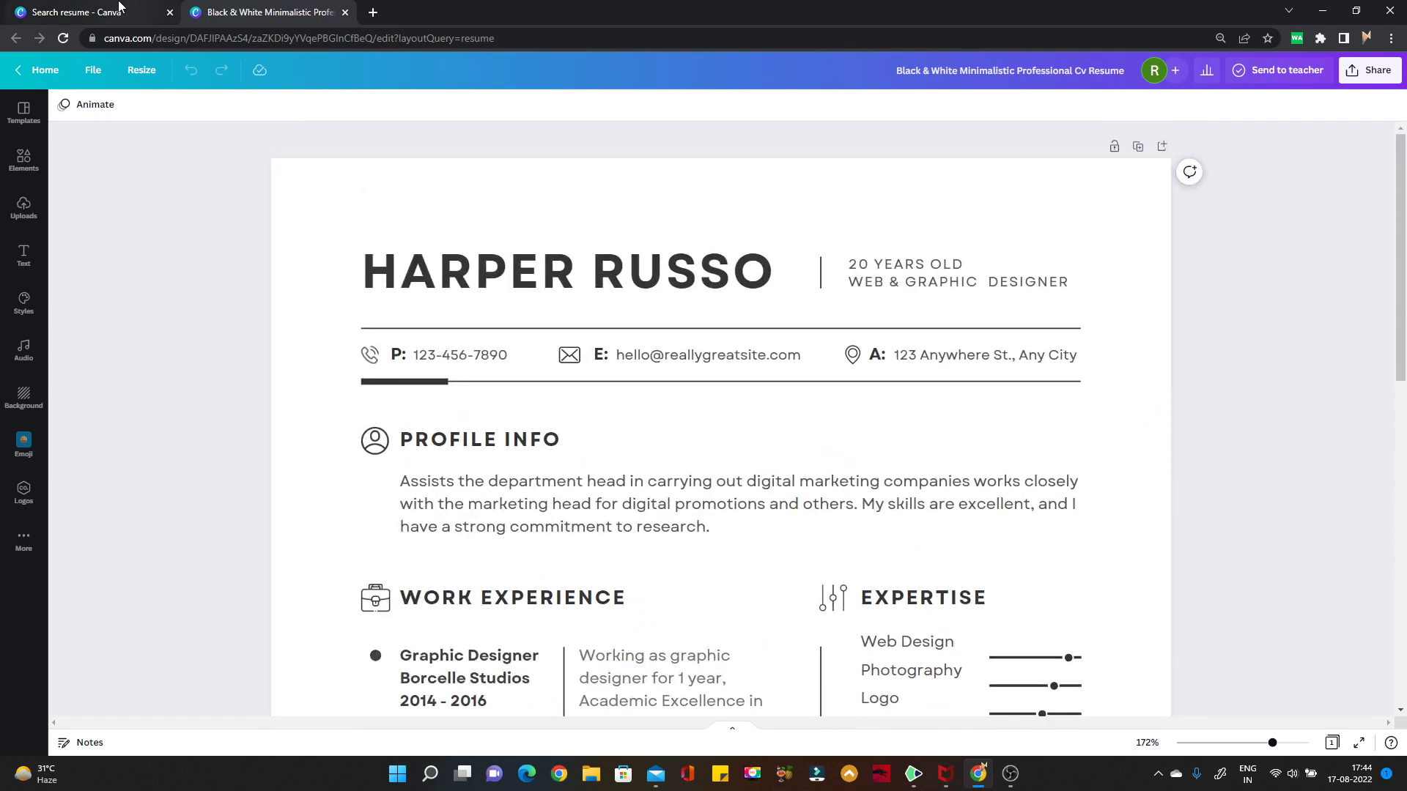
ctrl+scroll(725, 348, up, 2)
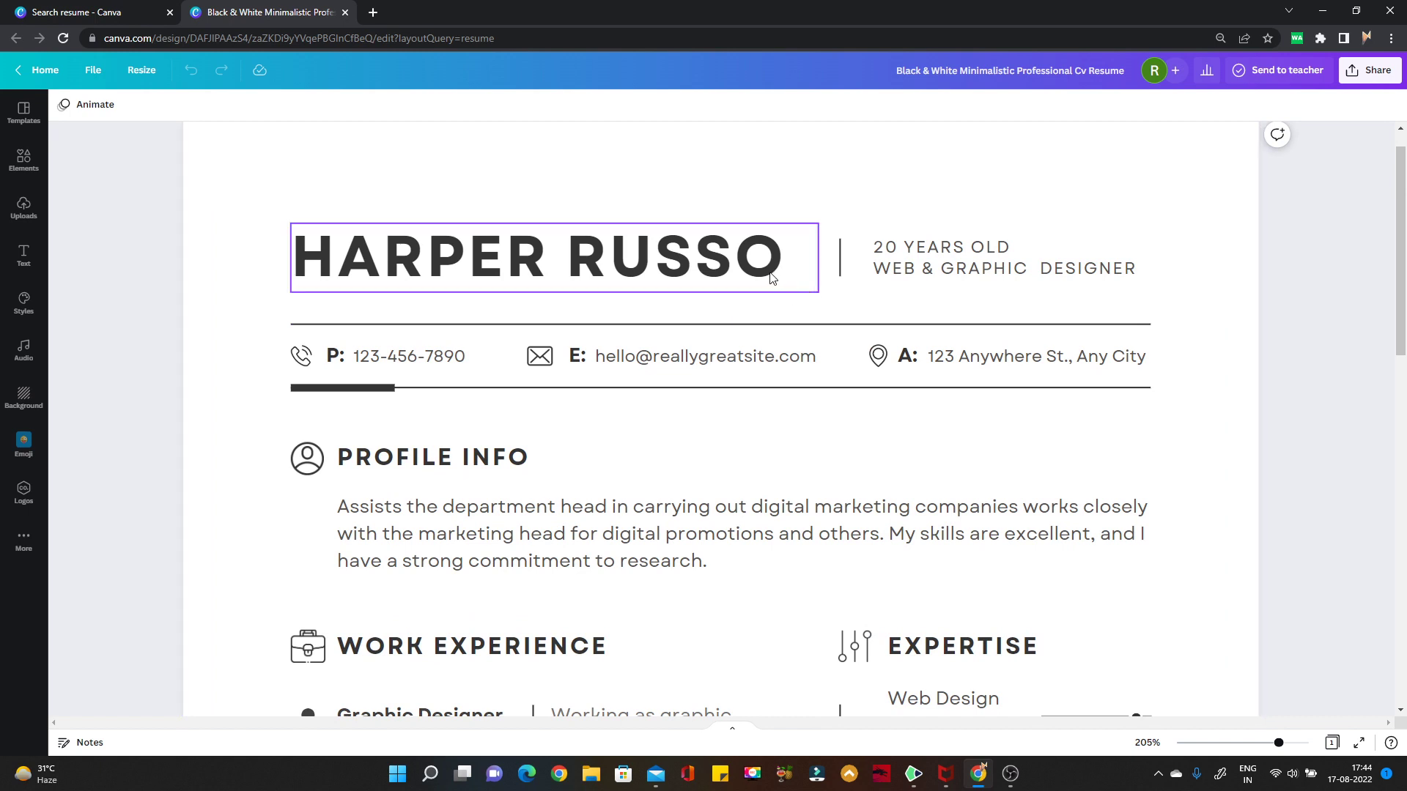
Download the resume as a PDF Print file and open the downloaded file
click(1371, 75)
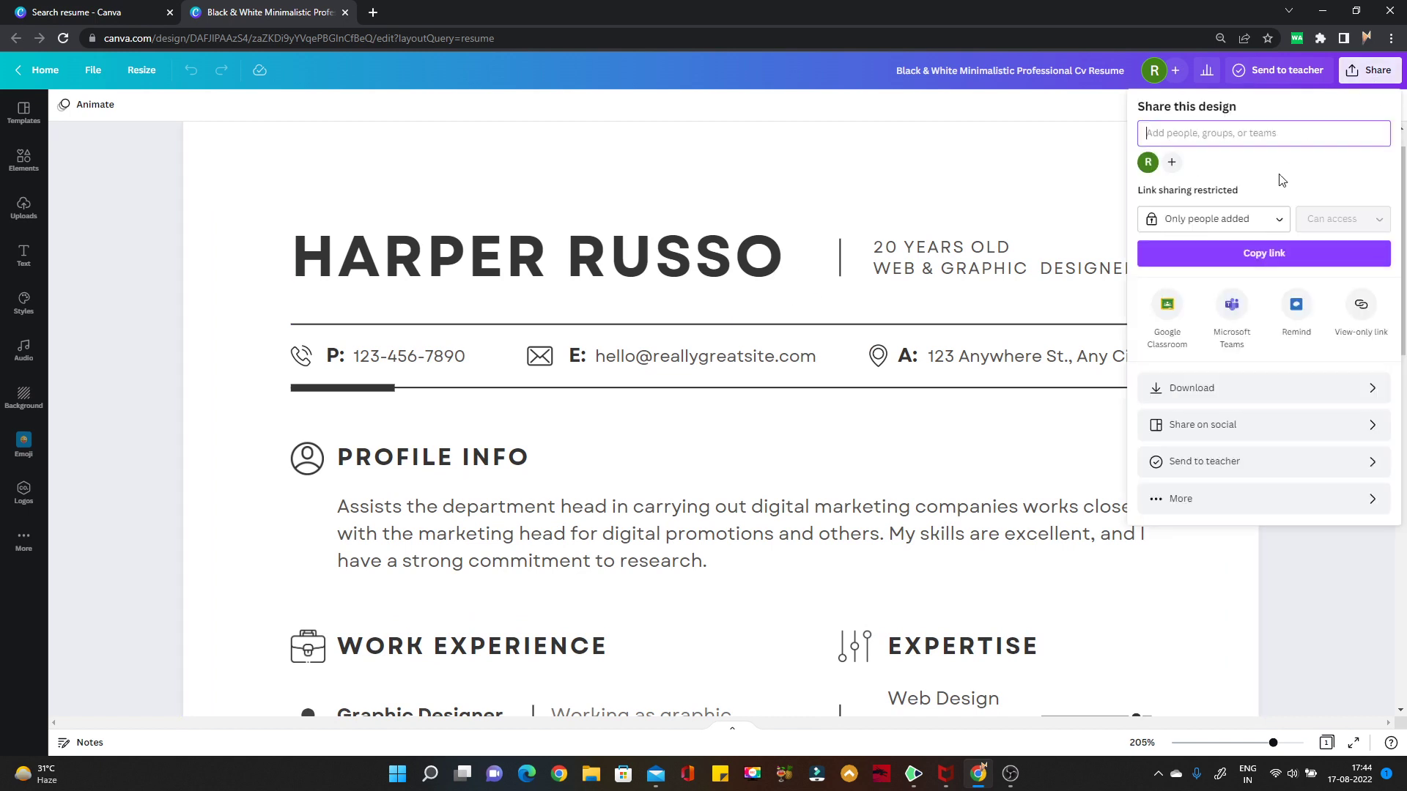
click(1209, 388)
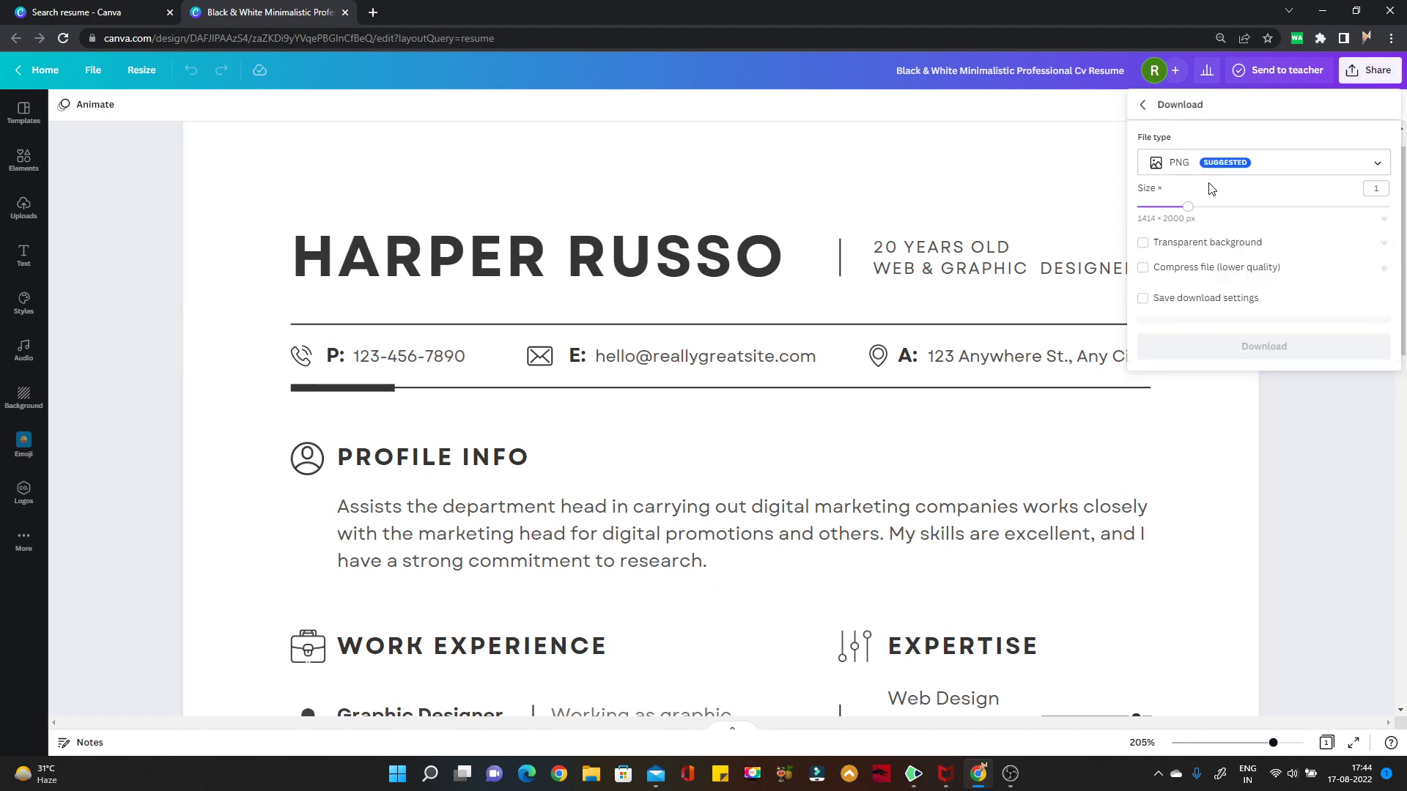
click(1217, 166)
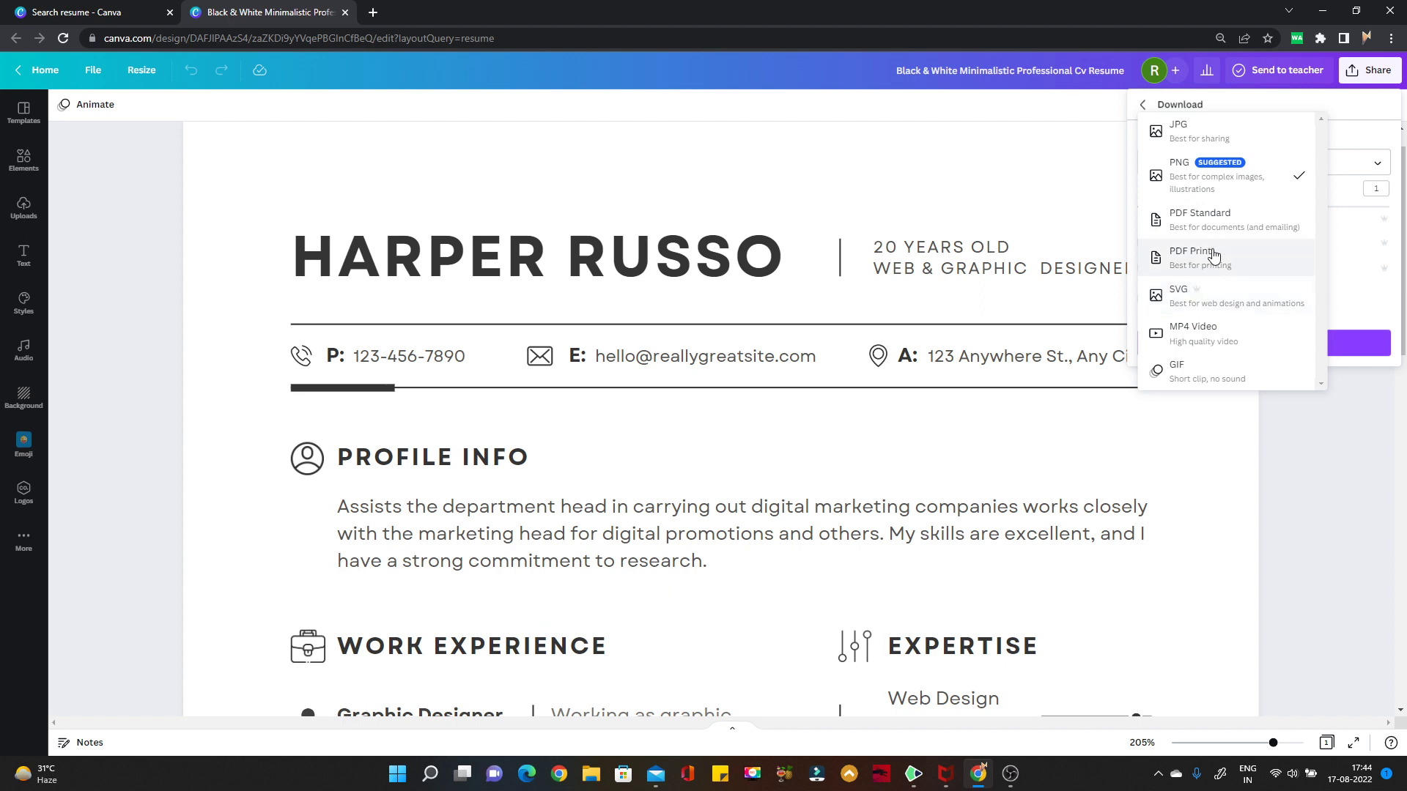
click(1213, 255)
click(1245, 342)
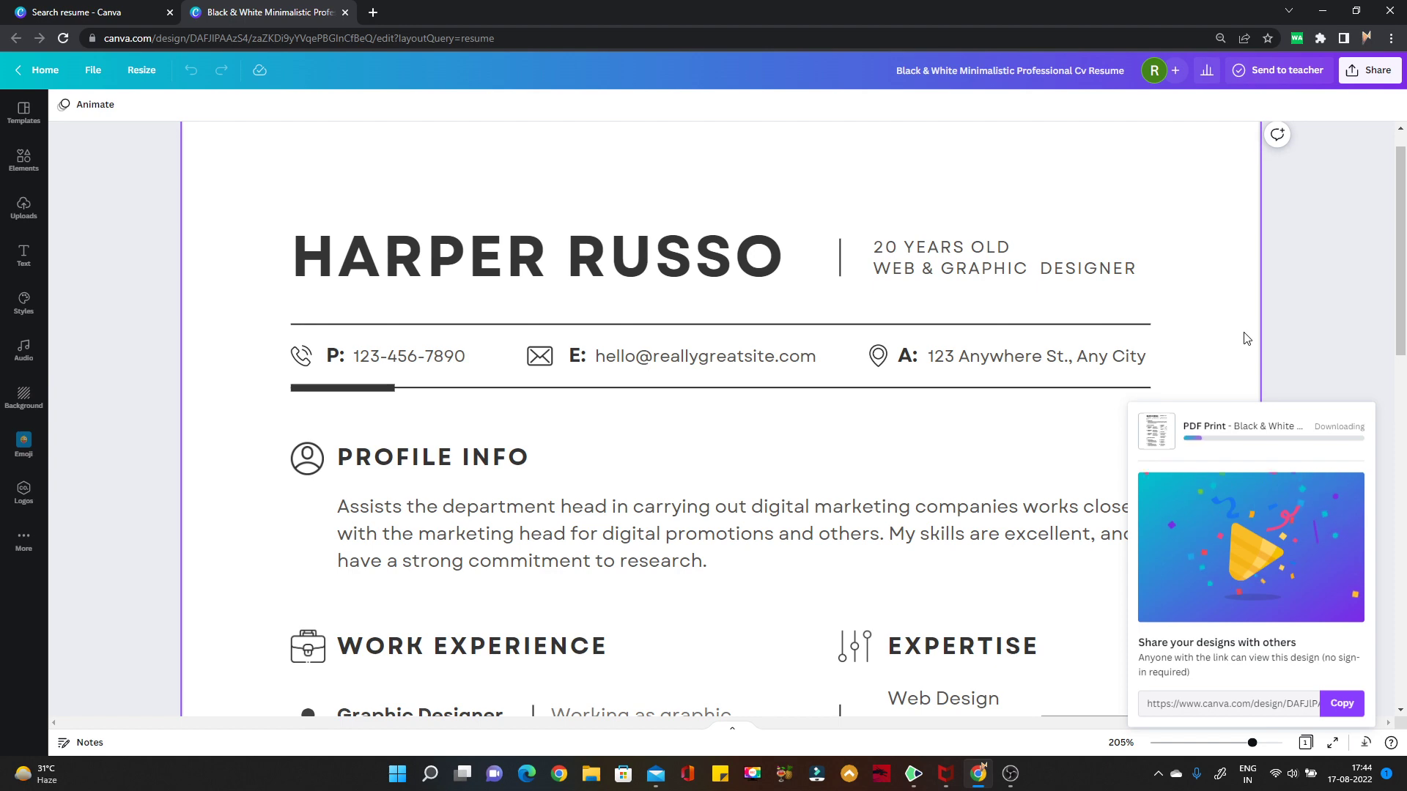
click(44, 733)
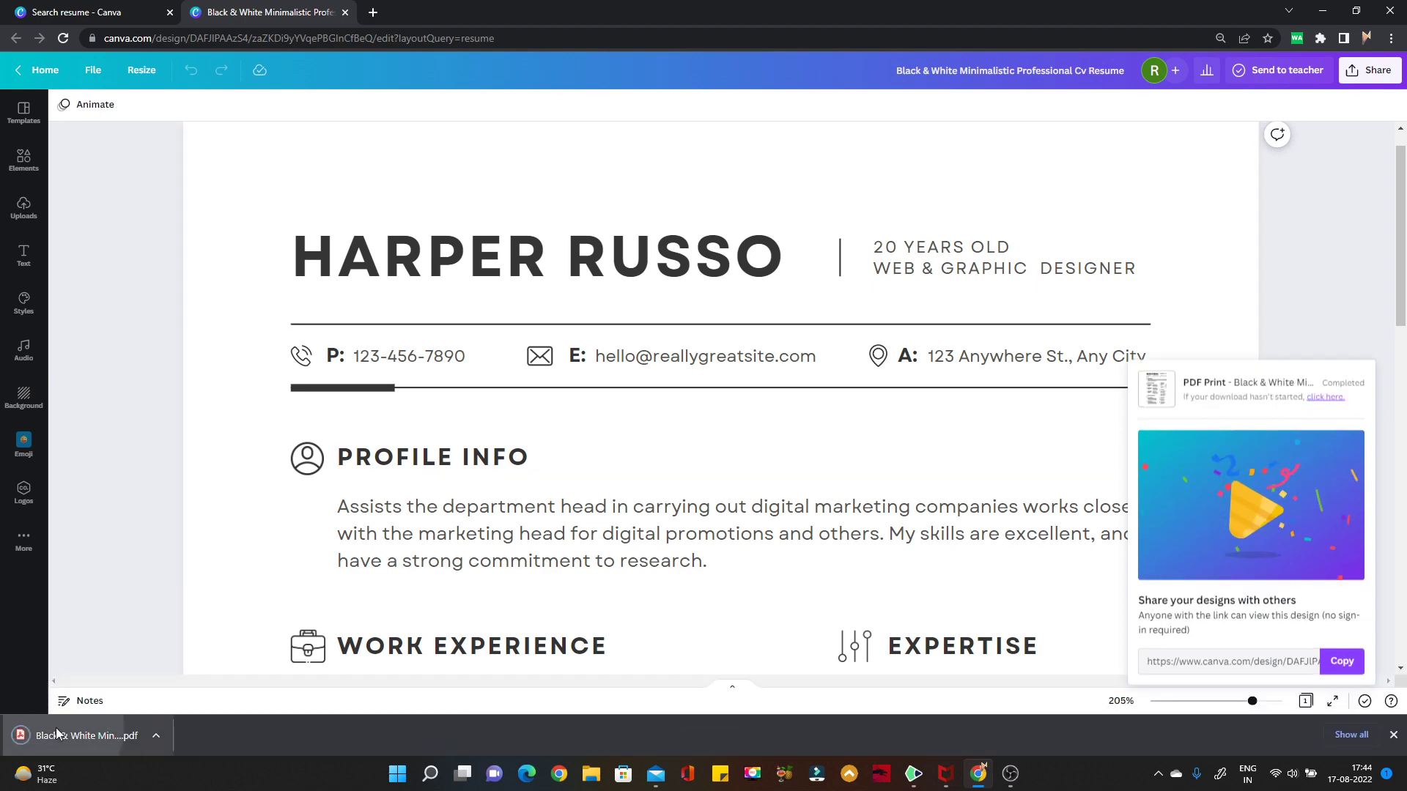
Review the one-page resume PDF, close its tab and scroll back through the Canva design
scroll(560, 445, down, 5)
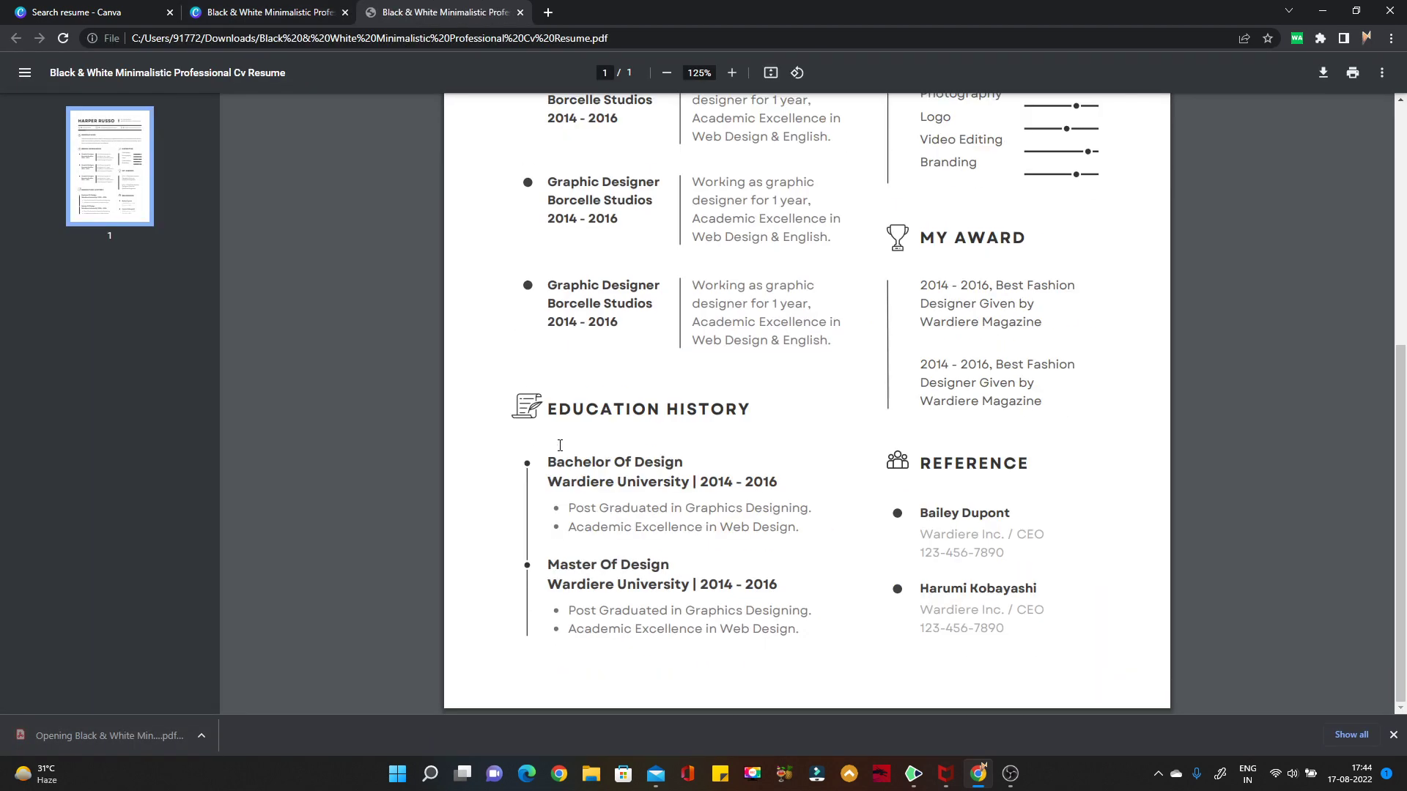
scroll(559, 445, up, 5)
scroll(560, 444, down, 5)
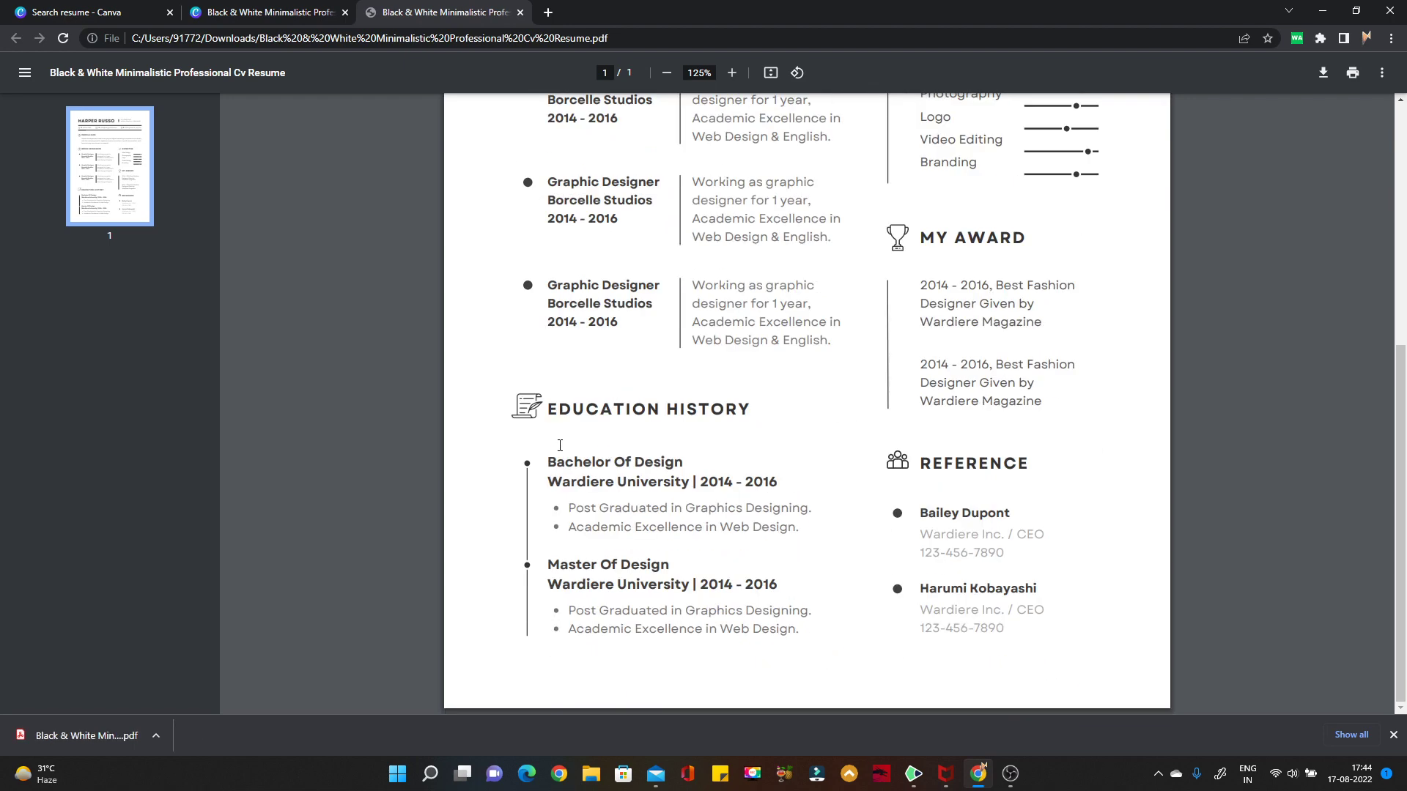
scroll(559, 445, up, 5)
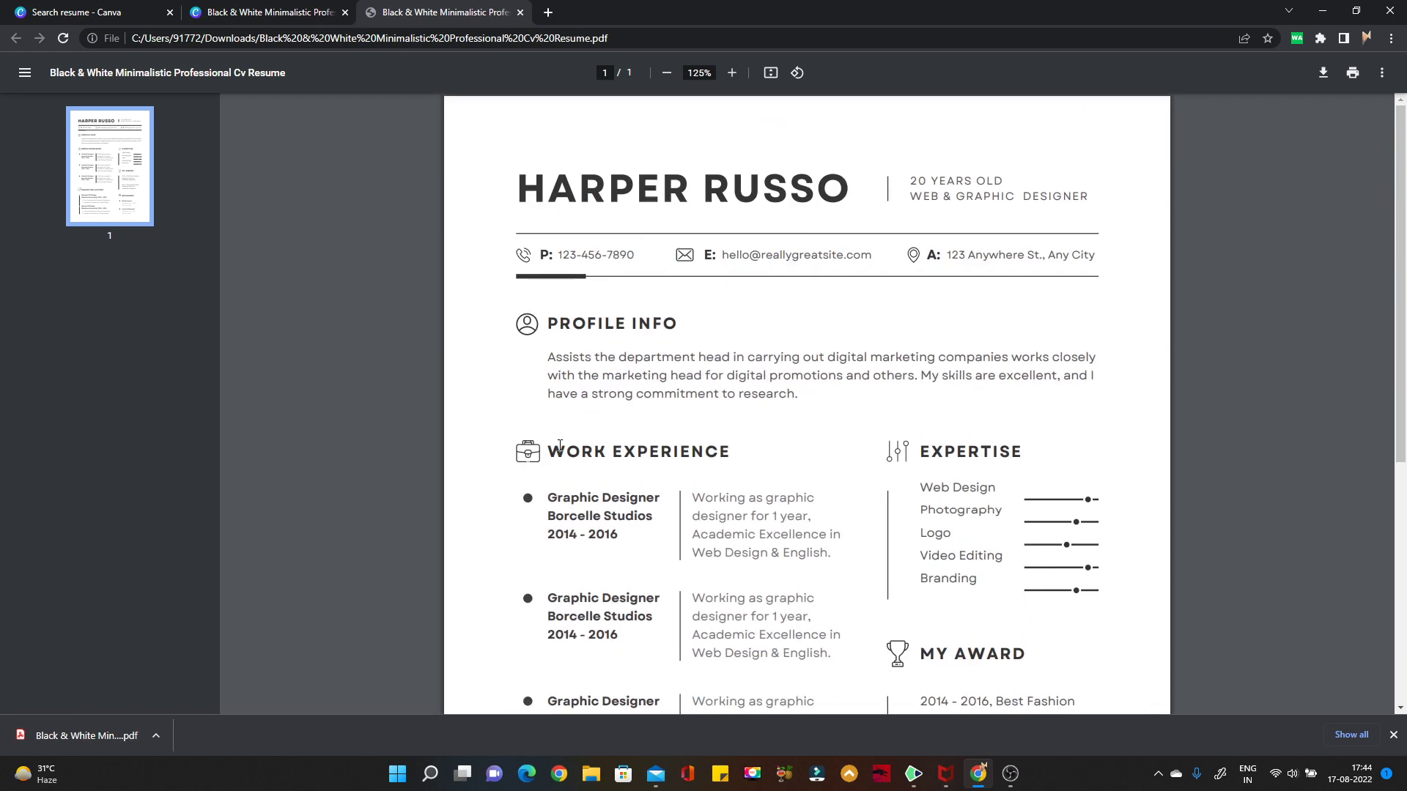
click(520, 12)
scroll(377, 477, down, 3)
scroll(408, 455, down, 4)
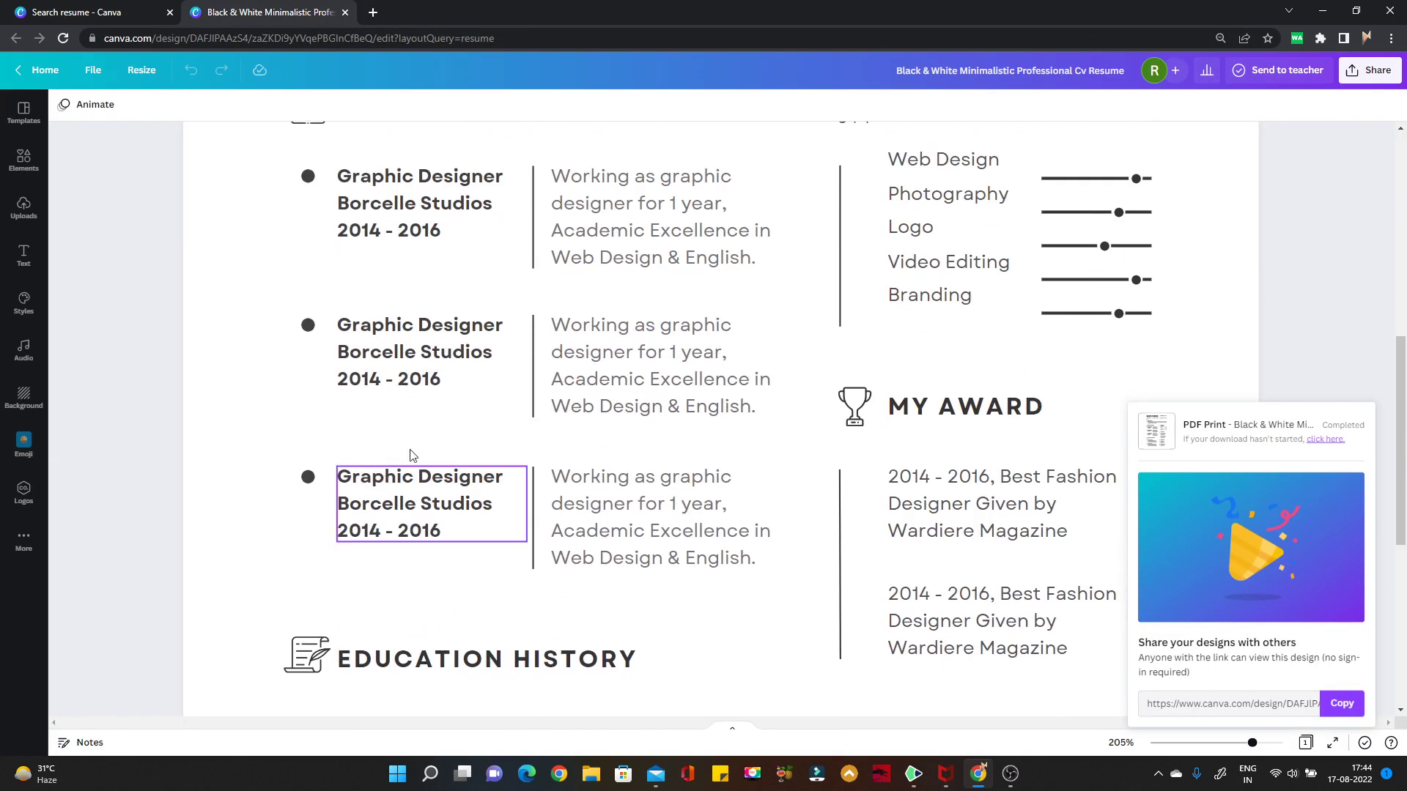
scroll(928, 650, down, 5)
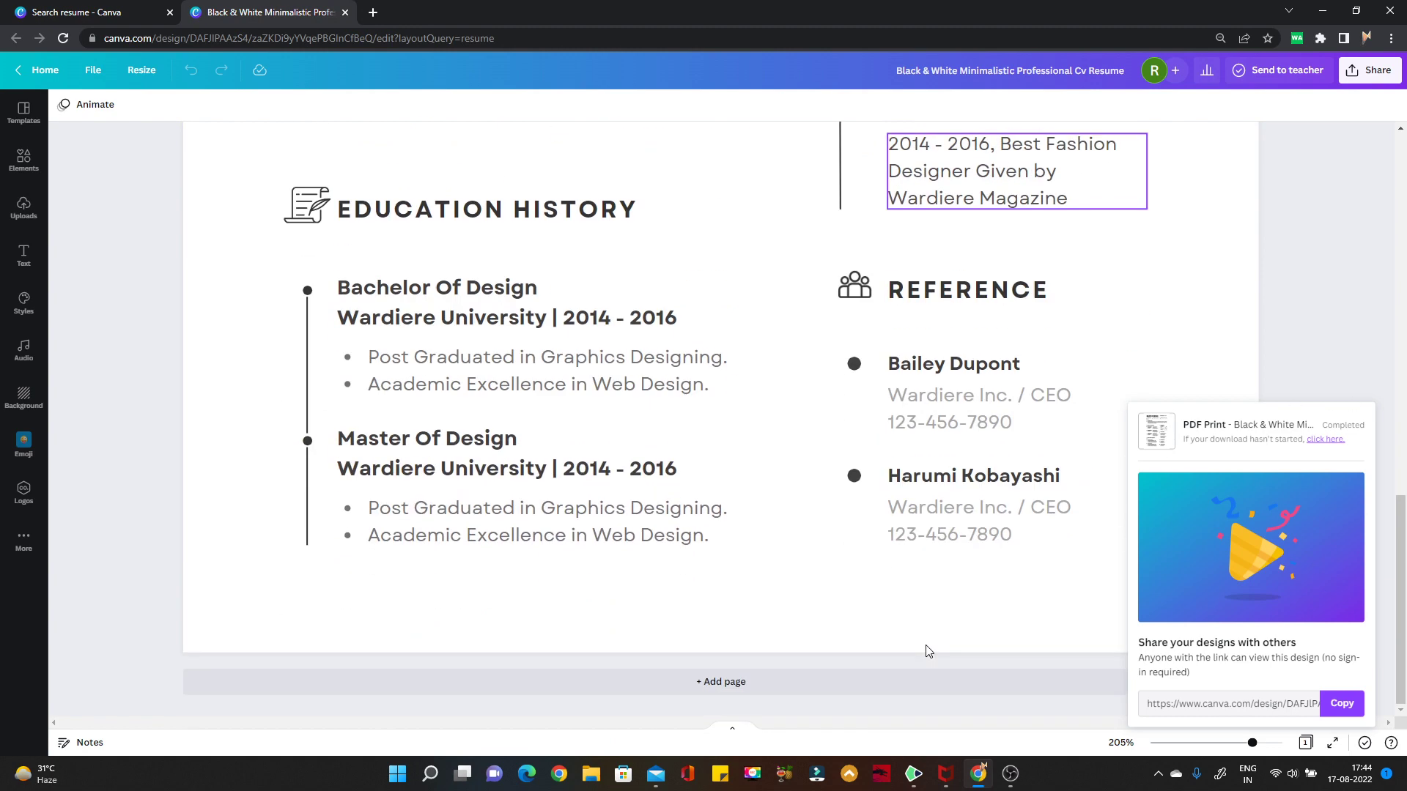
scroll(927, 650, up, 4)
scroll(934, 688, up, 5)
scroll(940, 725, up, 1)
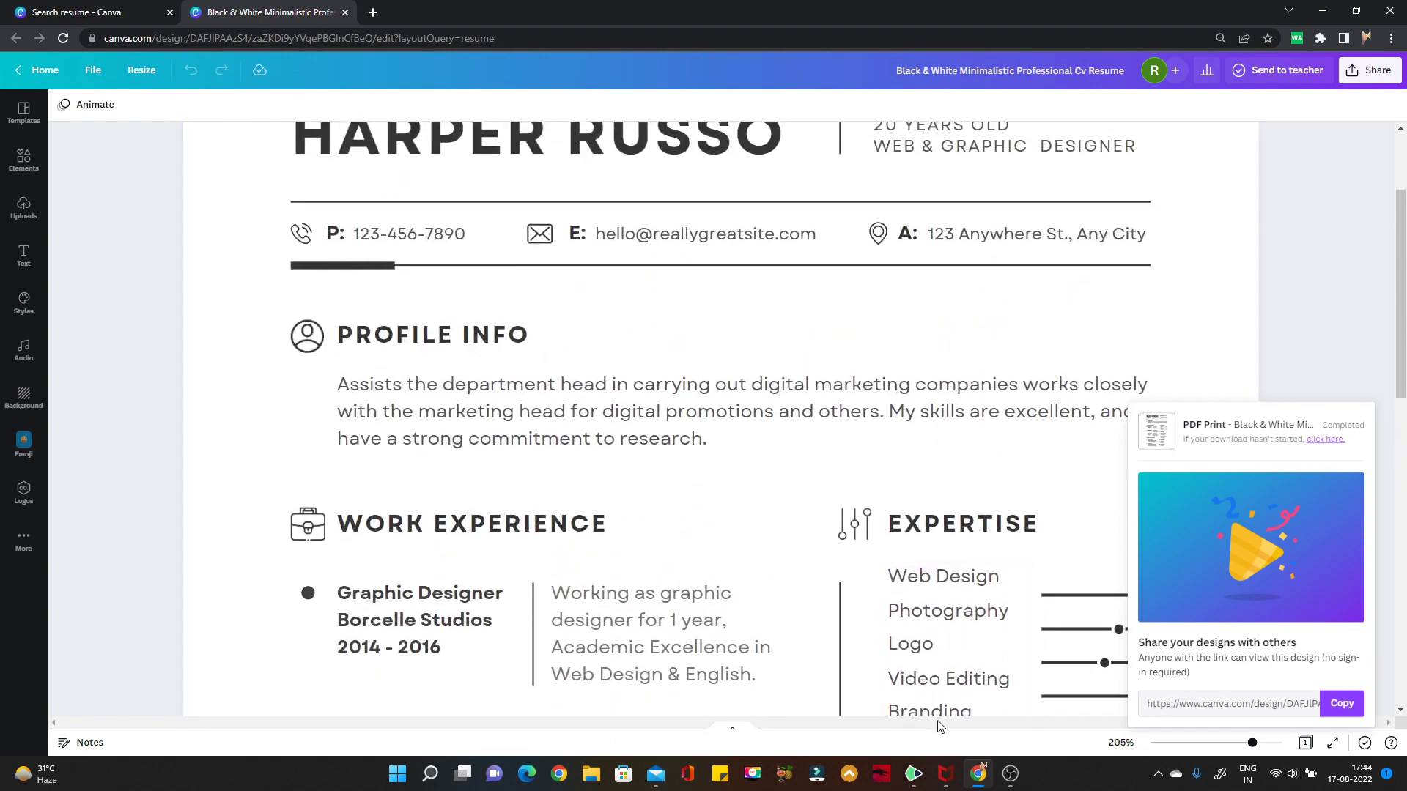